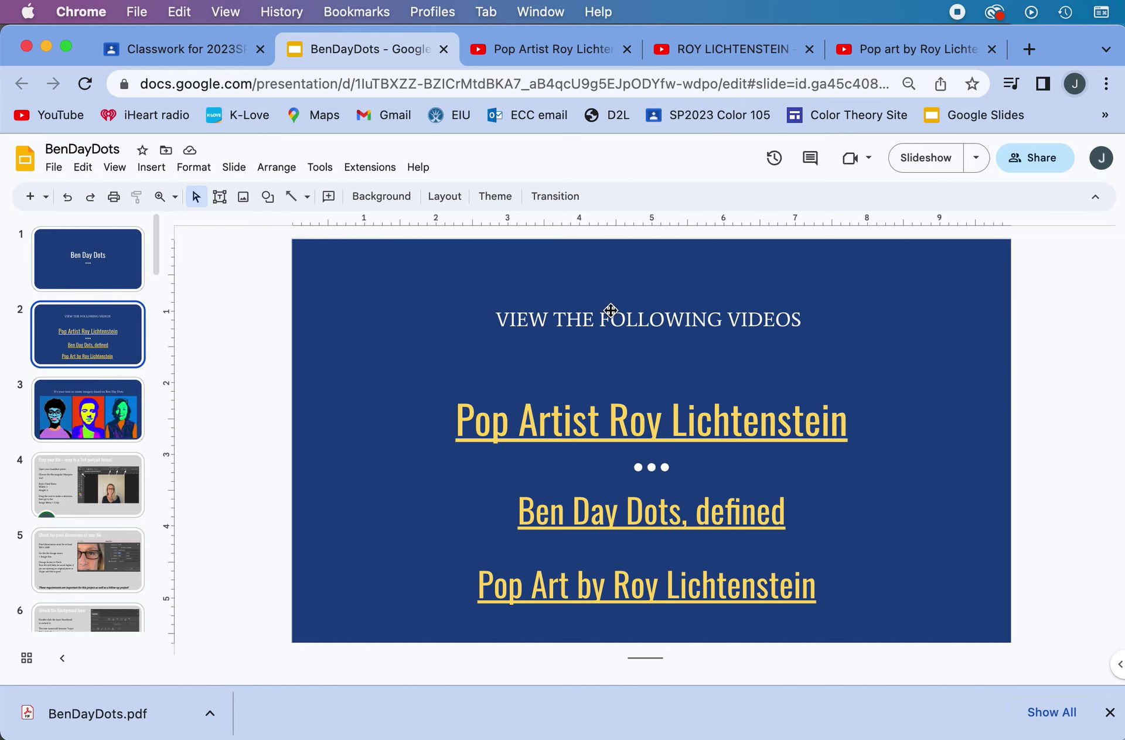
- Switch to the browser tab playing the 'Pop Artist Roy Lichtenstein' YouTube video
click(561, 56)
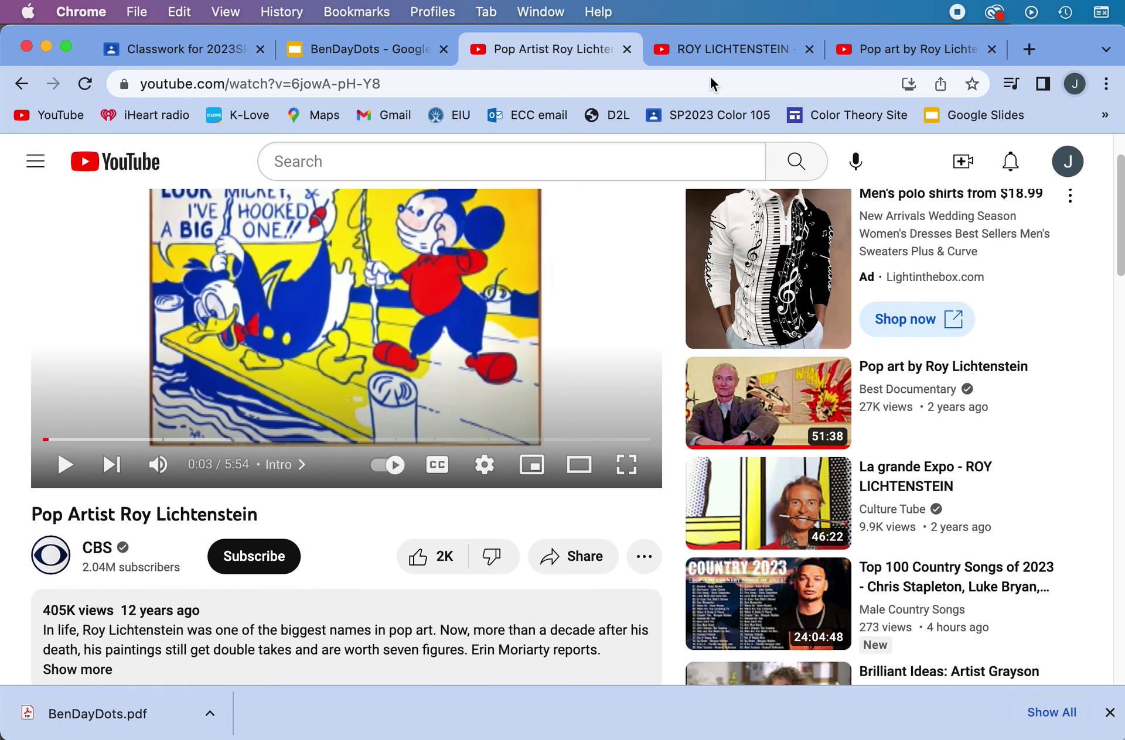
- Browse the Connecting the Dots and Pop art by Roy Lichtenstein videos, pausing Connecting the Dots at 0:06
click(726, 53)
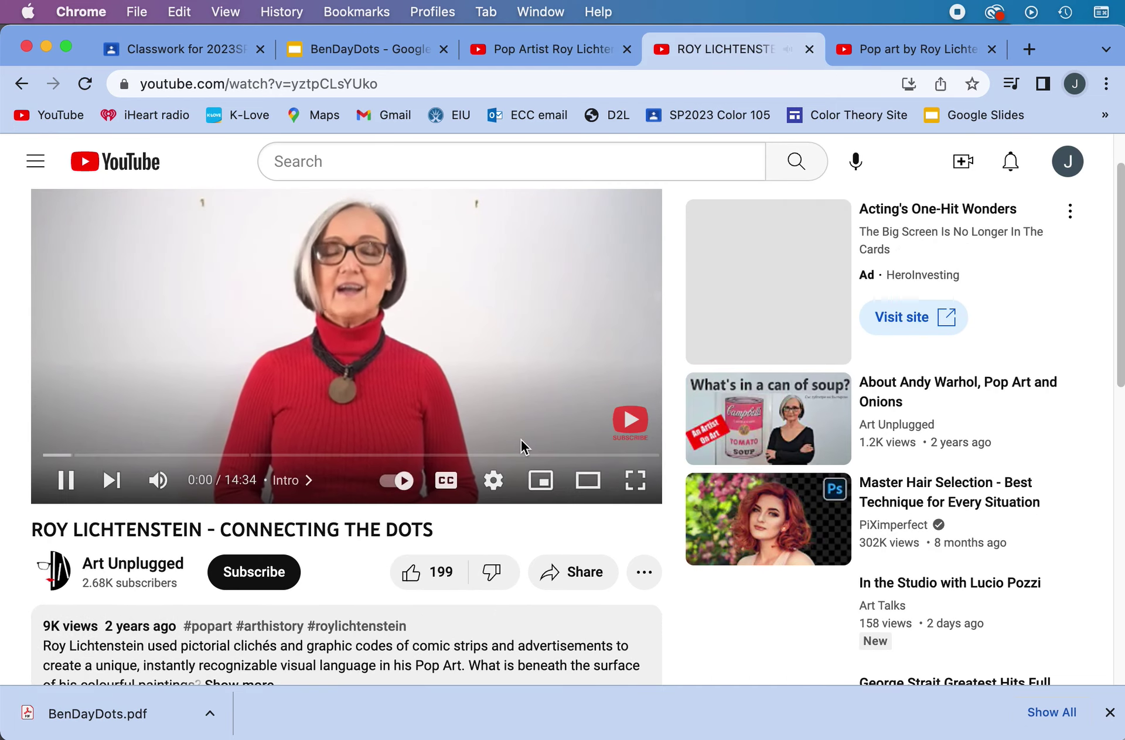
click(900, 48)
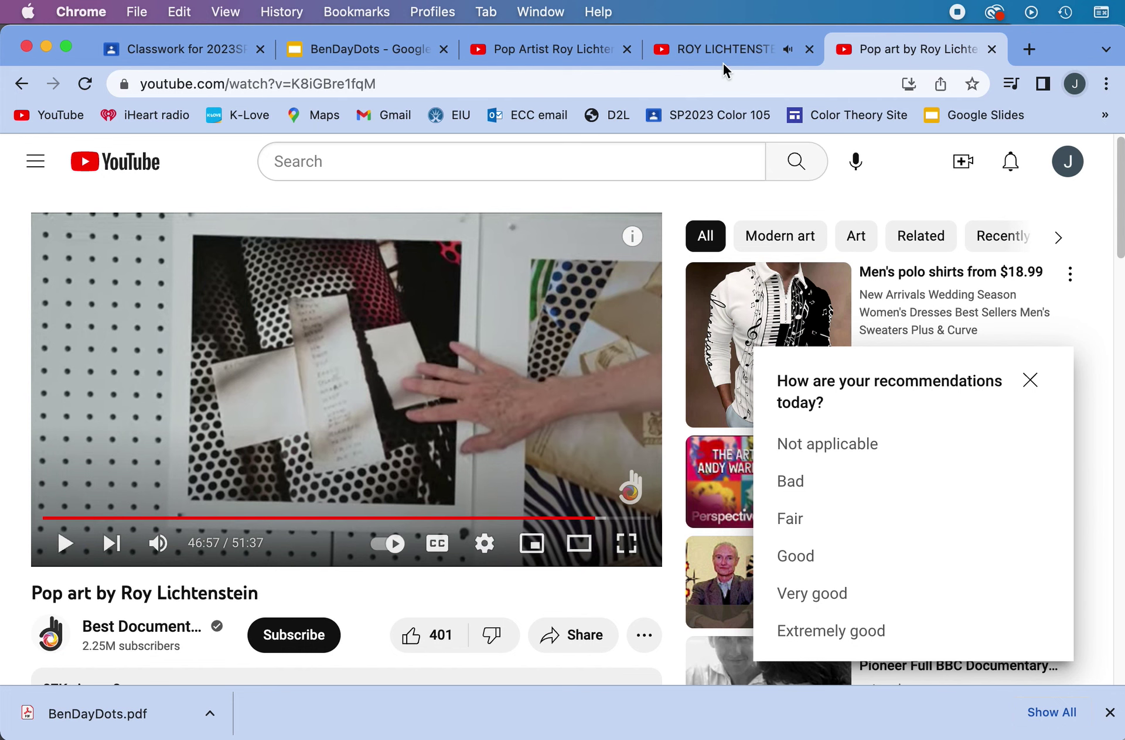
click(738, 54)
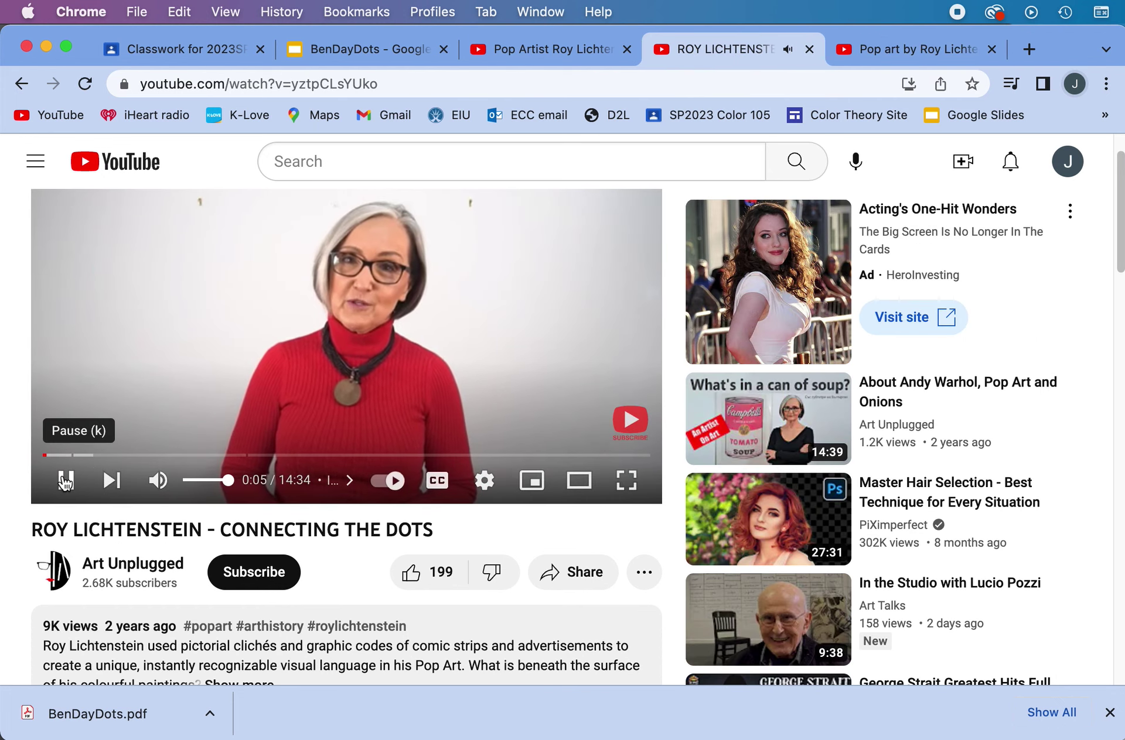
click(66, 482)
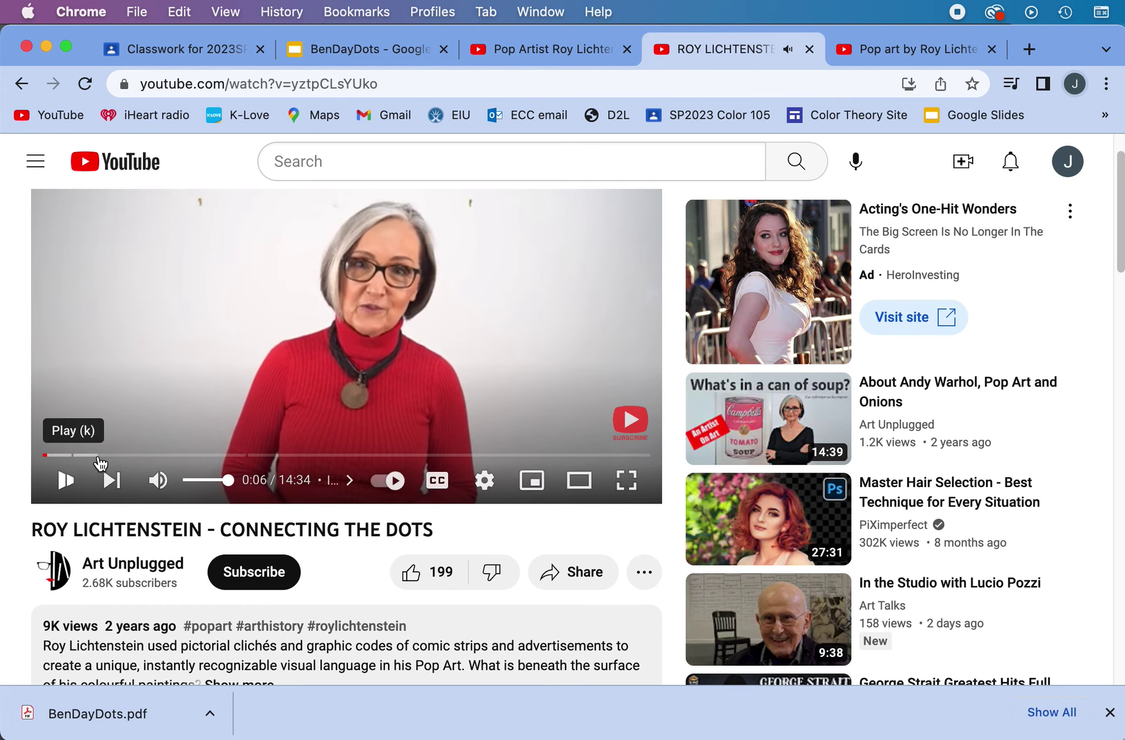
- Return to the BenDayDots deck and view slide 3's examples, then slide 4 on 3x4 cropping
click(328, 54)
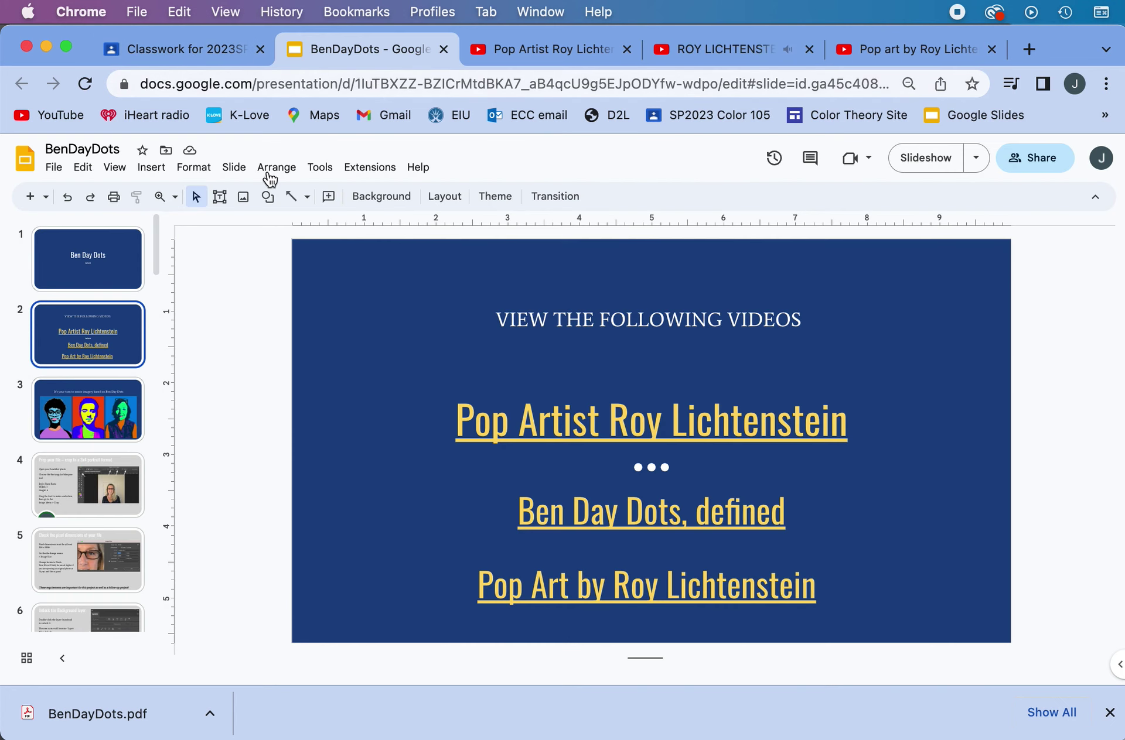
click(106, 422)
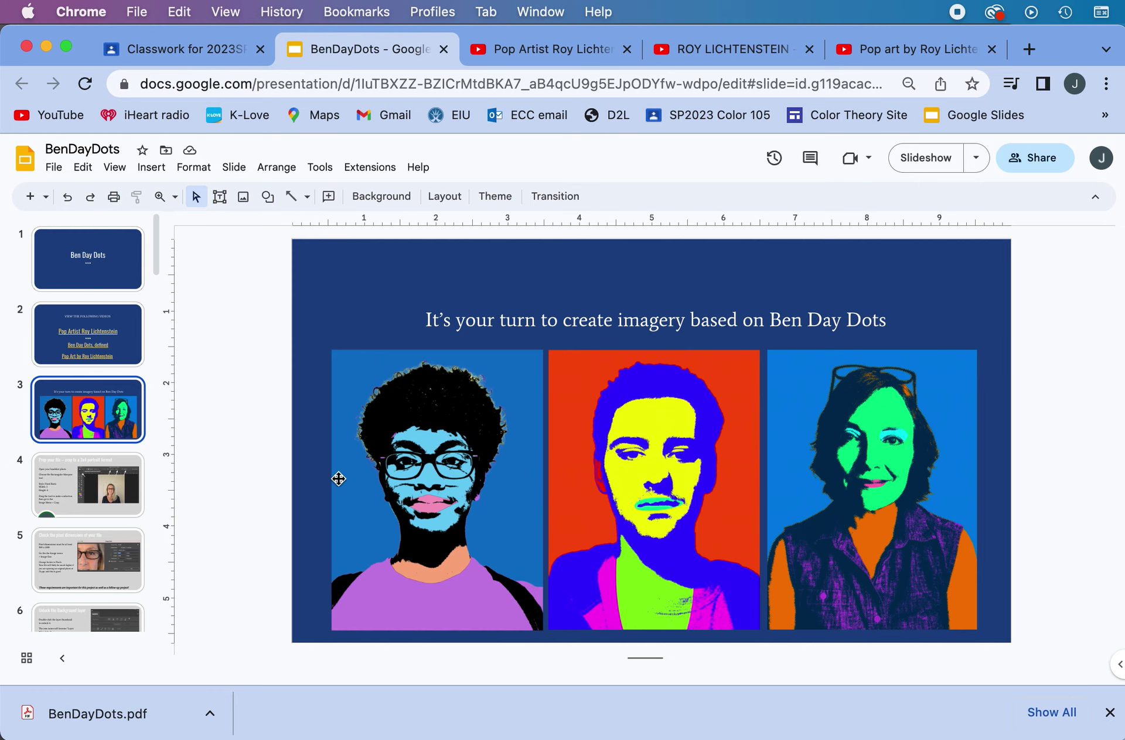
click(85, 477)
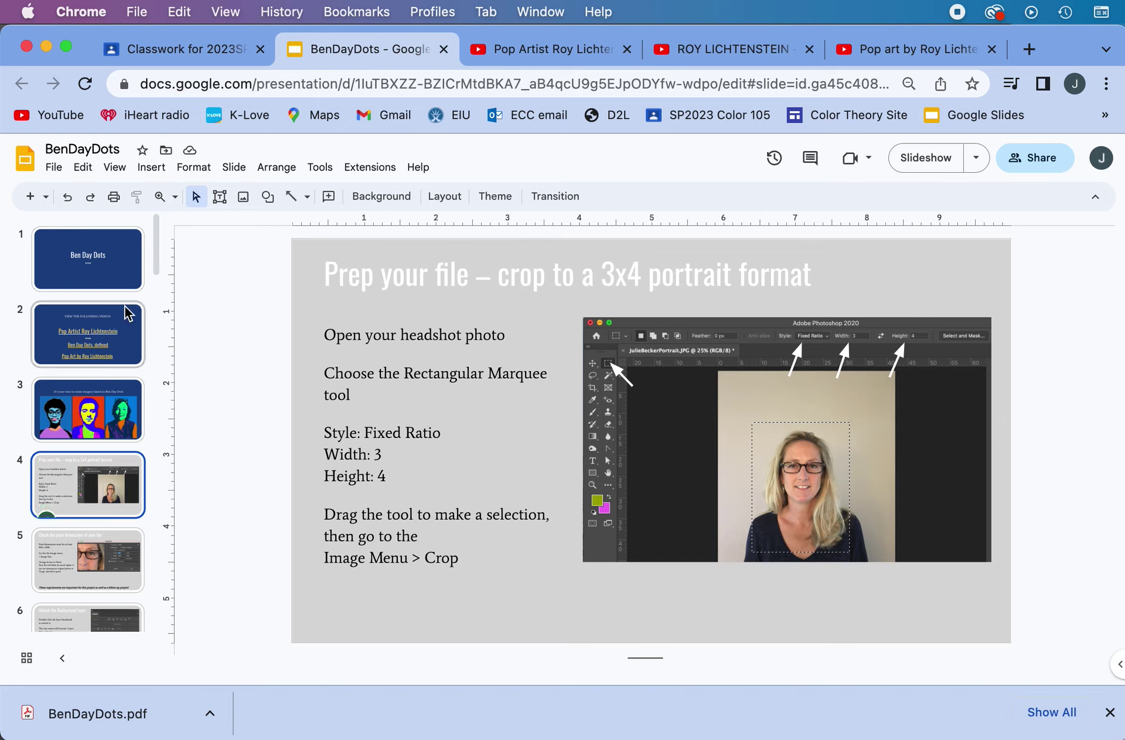
mouse_move(157, 267)
mouse_down()
mouse_move(143, 352)
mouse_move(150, 573)
mouse_move(155, 244)
mouse_up()
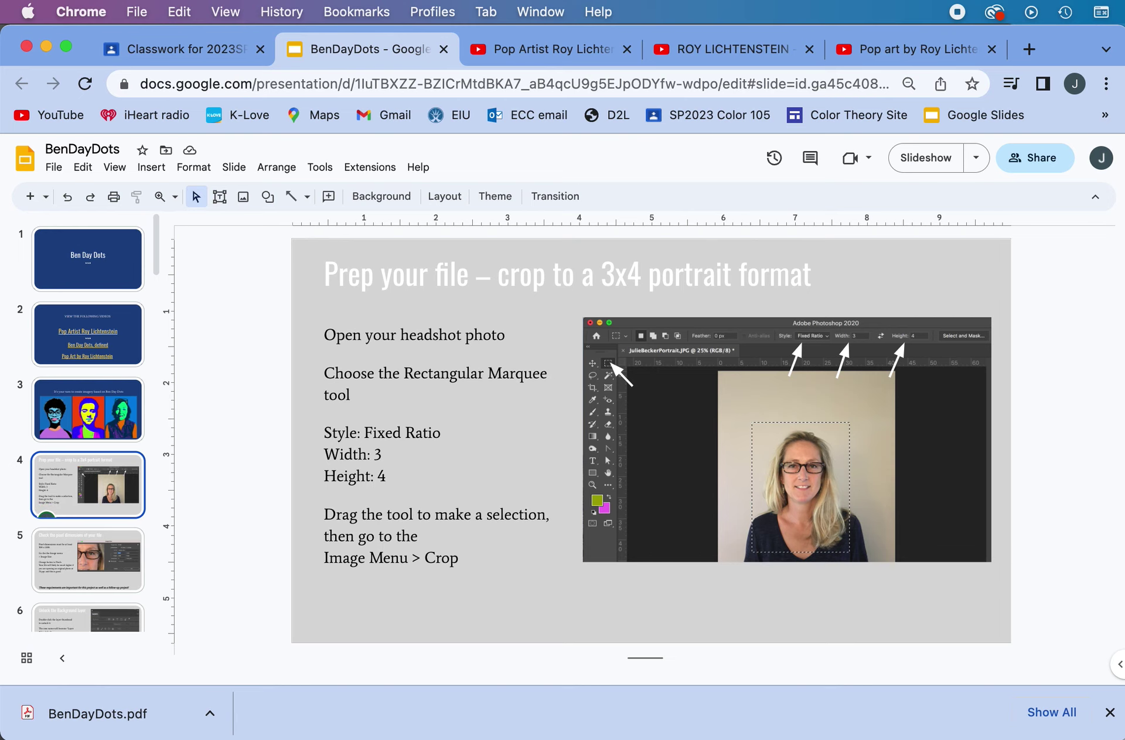
- Bring the portrait in Photoshop forward and float the Layers panel at the canvas's right side
key(super+Tab)
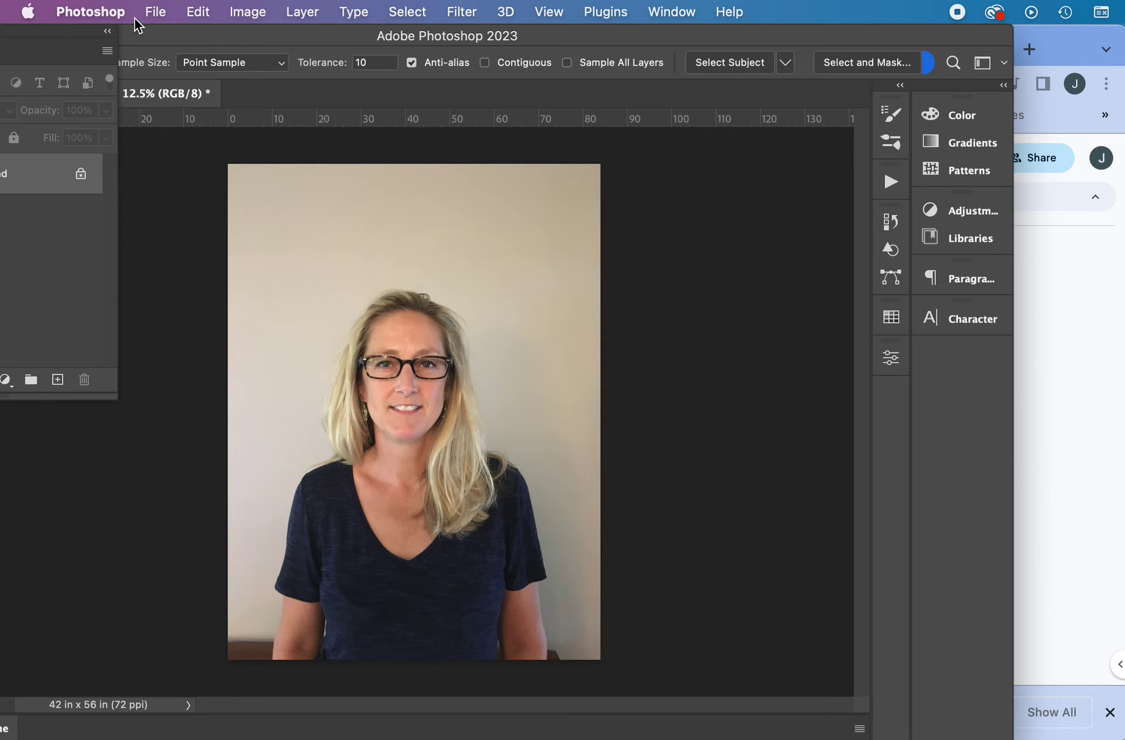
drag(75, 35, 817, 263)
drag(773, 31, 893, 33)
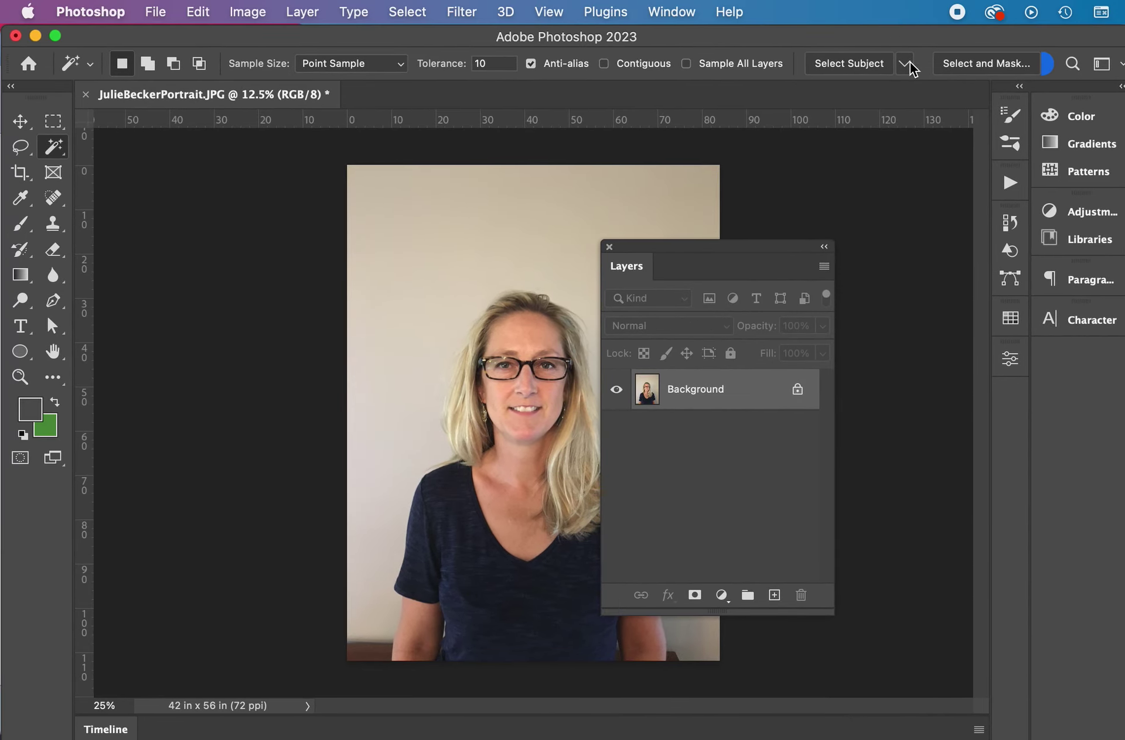
drag(653, 251, 909, 185)
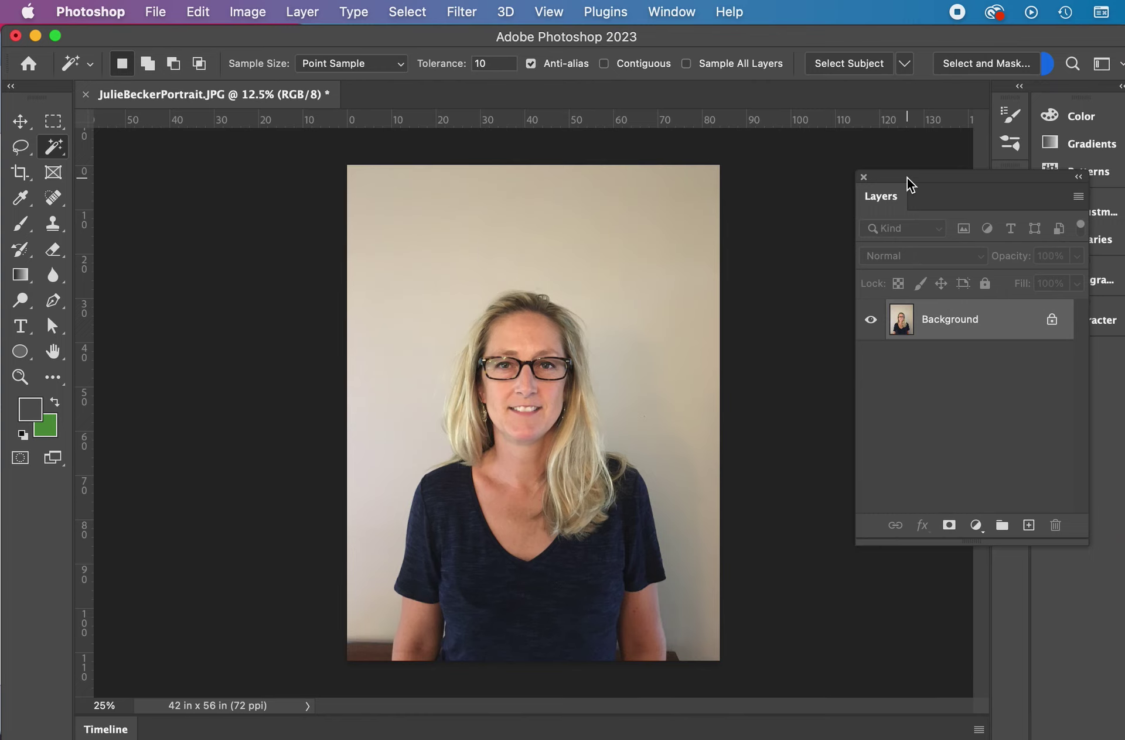
- Draw a Fixed Ratio 3:4 rectangular marquee framing the head and shoulders
click(55, 122)
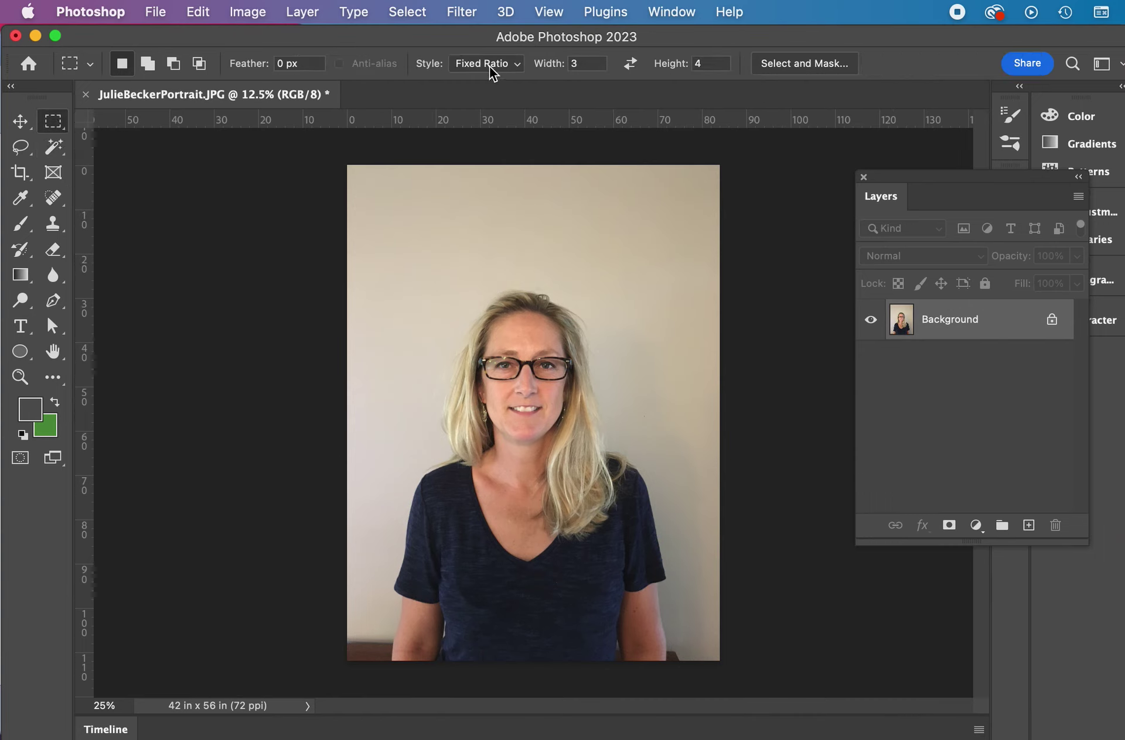
click(707, 65)
drag(429, 256, 636, 593)
drag(564, 474, 559, 502)
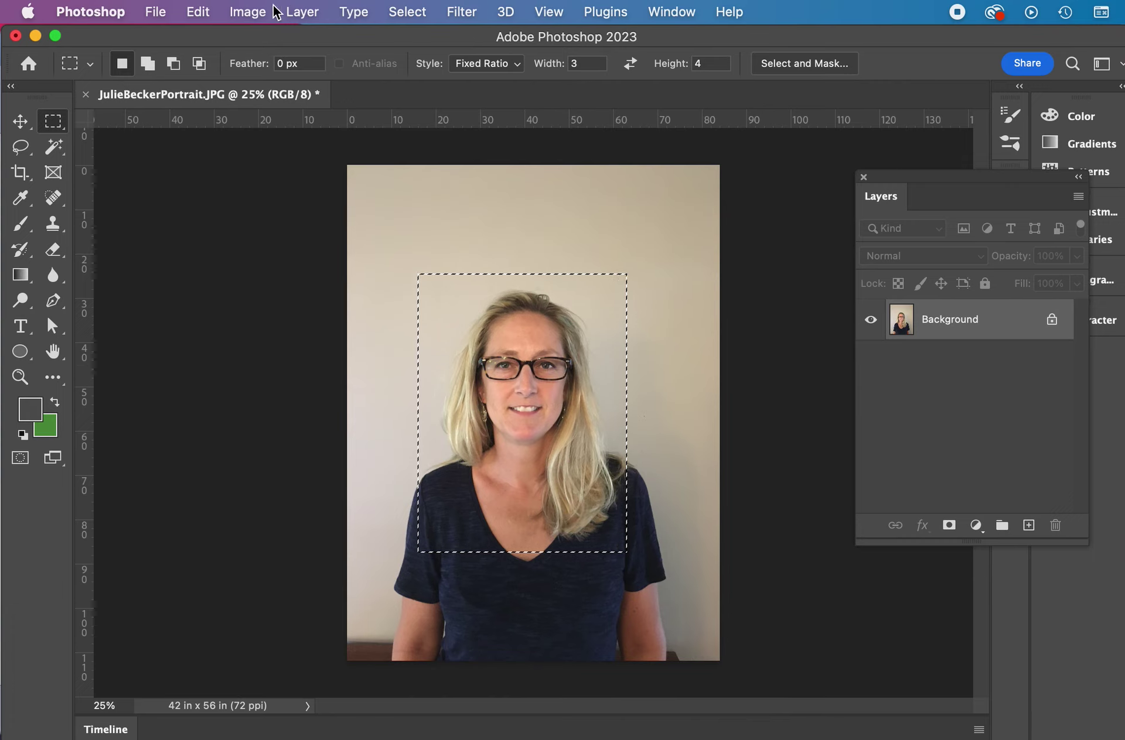
- Crop the image to the selection, giving a 23.653 x 31.542 in portrait
click(327, 15)
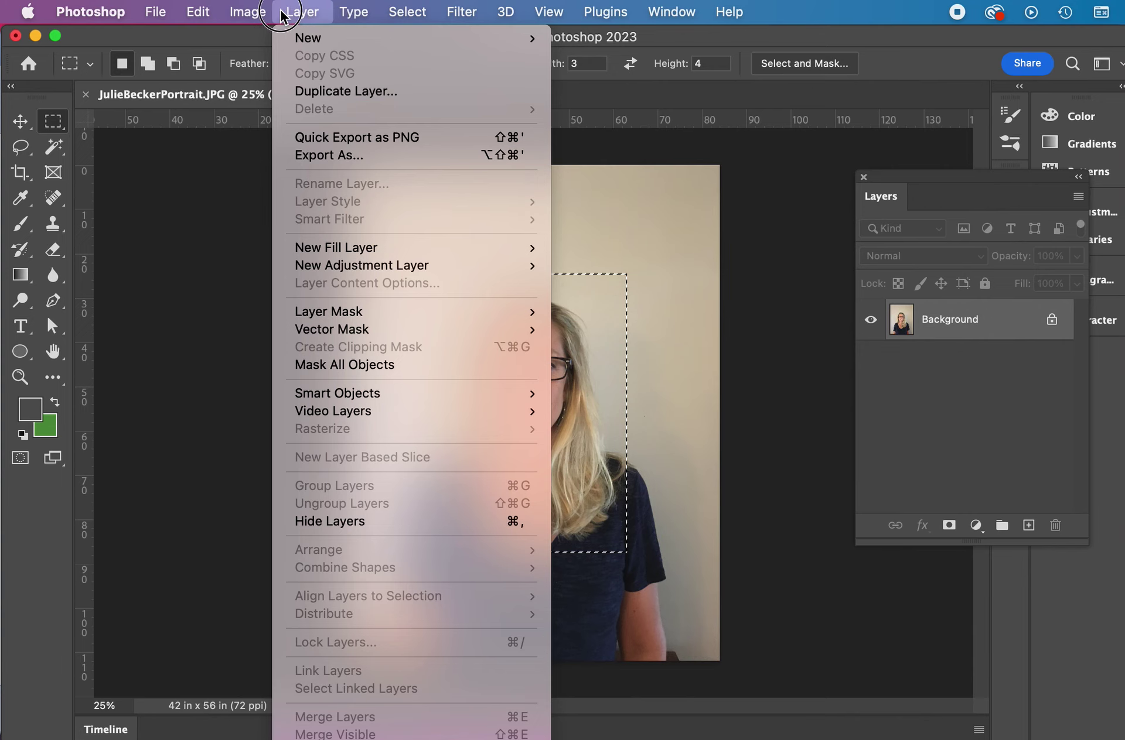
mouse_move(246, 12)
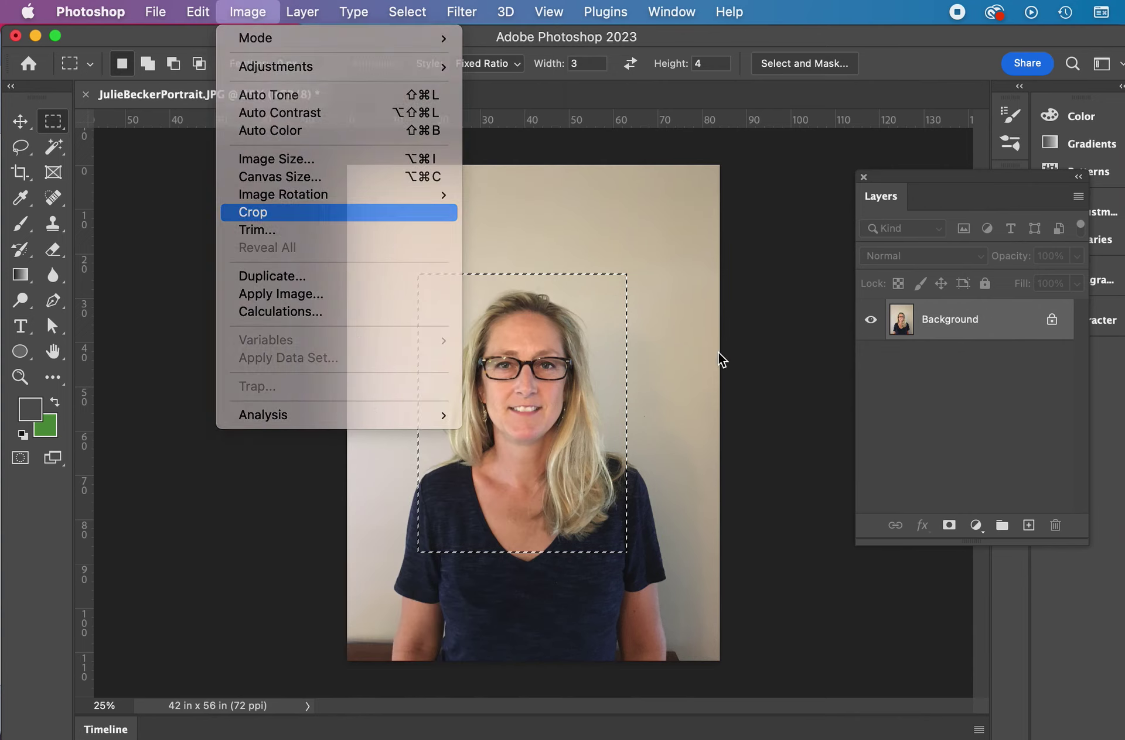
click(269, 219)
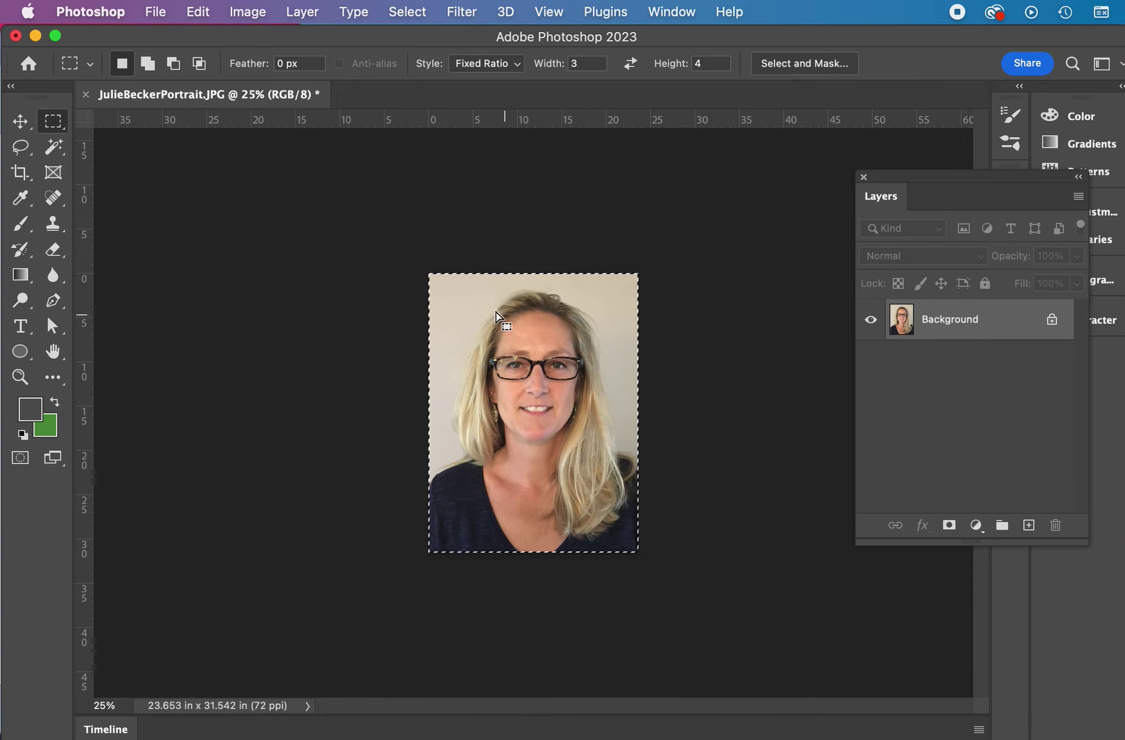
- Confirm in Image Size that the crop is 1703 x 2271 pixels, cancel, and deselect
click(20, 121)
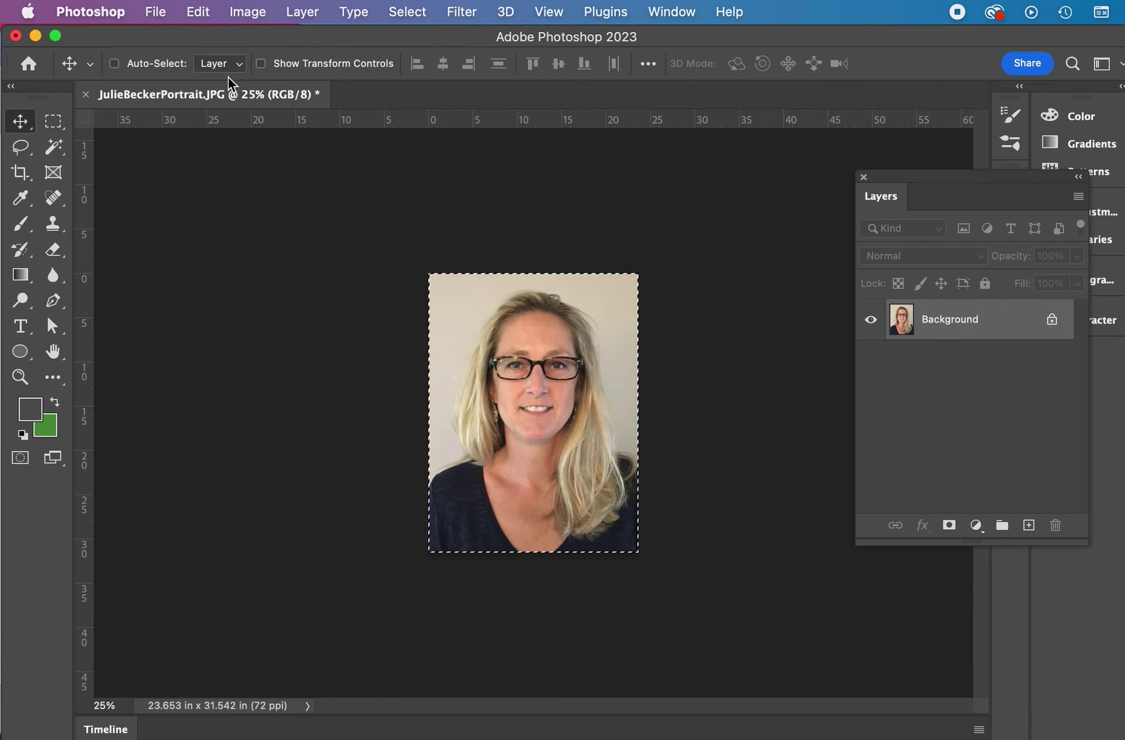
click(208, 206)
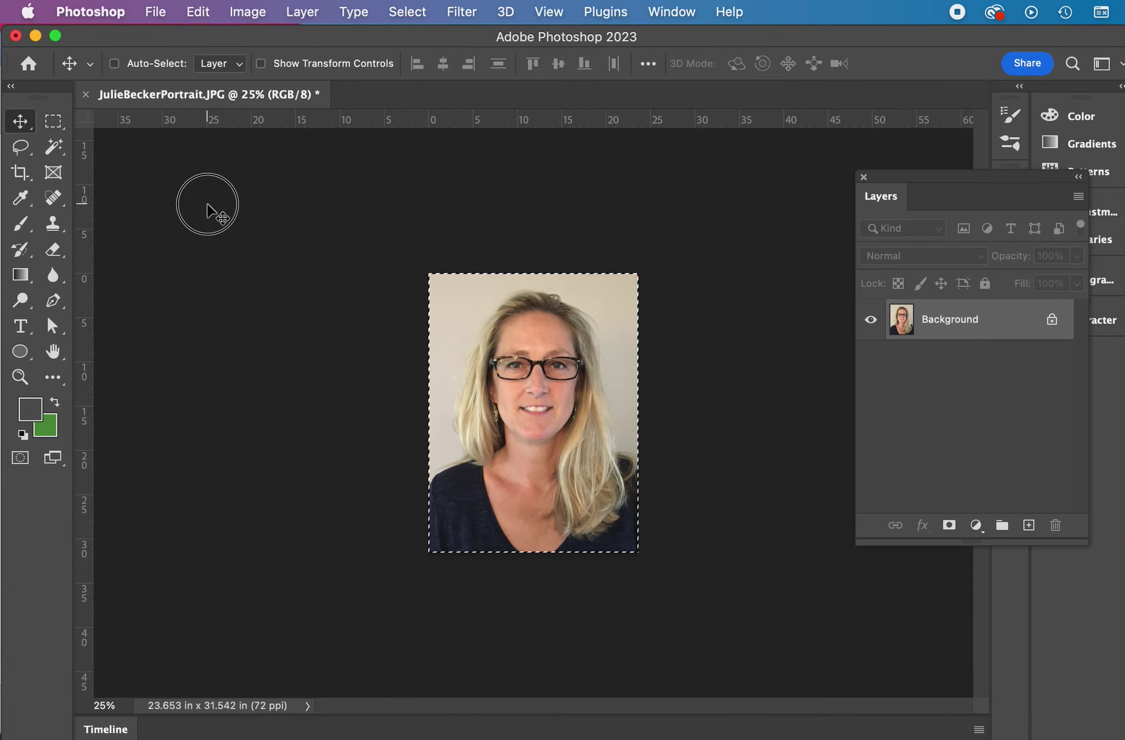
click(53, 121)
click(239, 13)
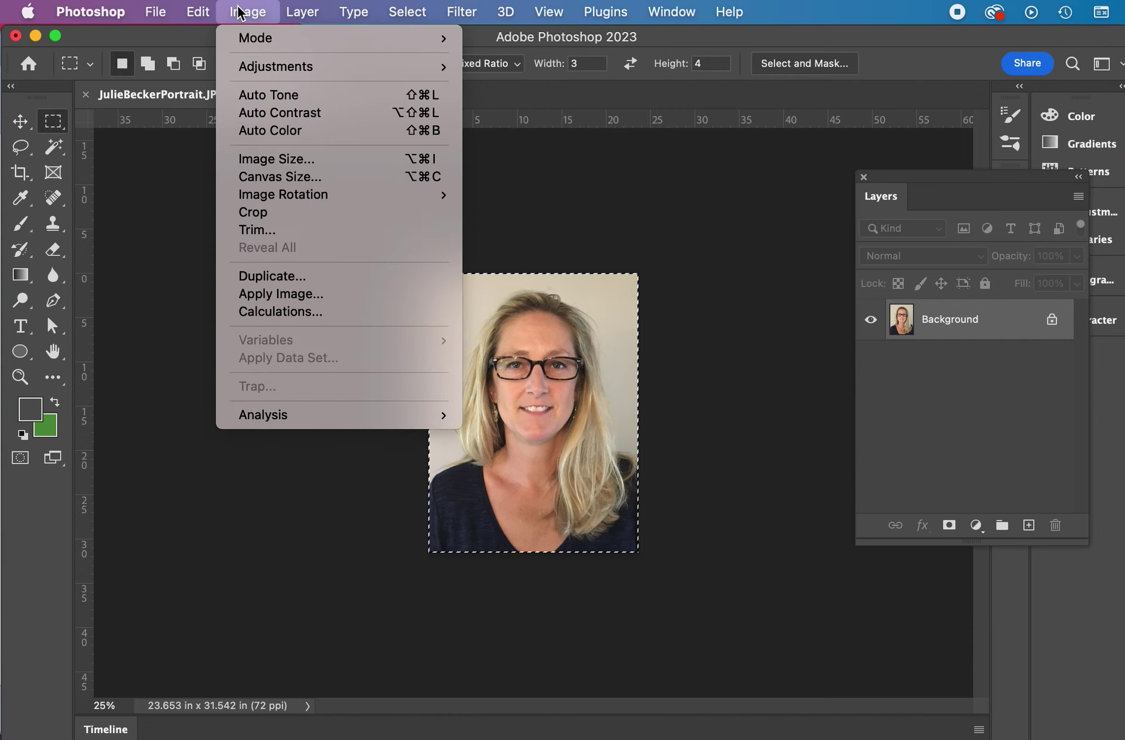
click(270, 162)
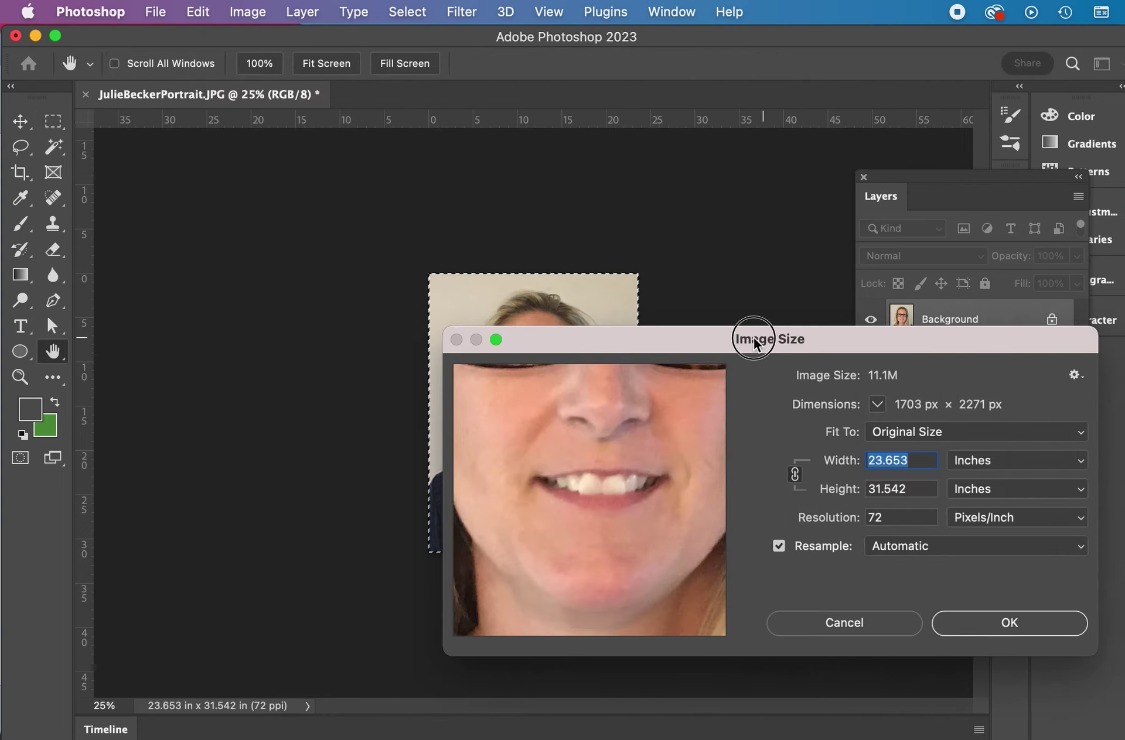
drag(754, 335, 548, 254)
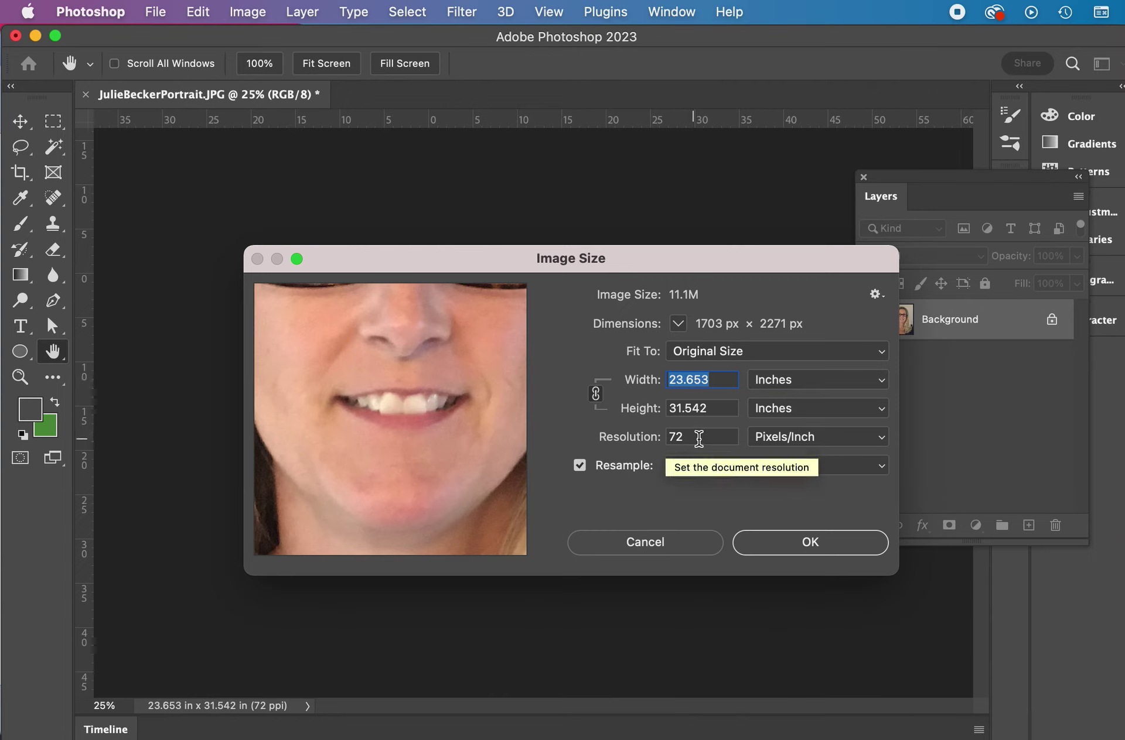
click(759, 394)
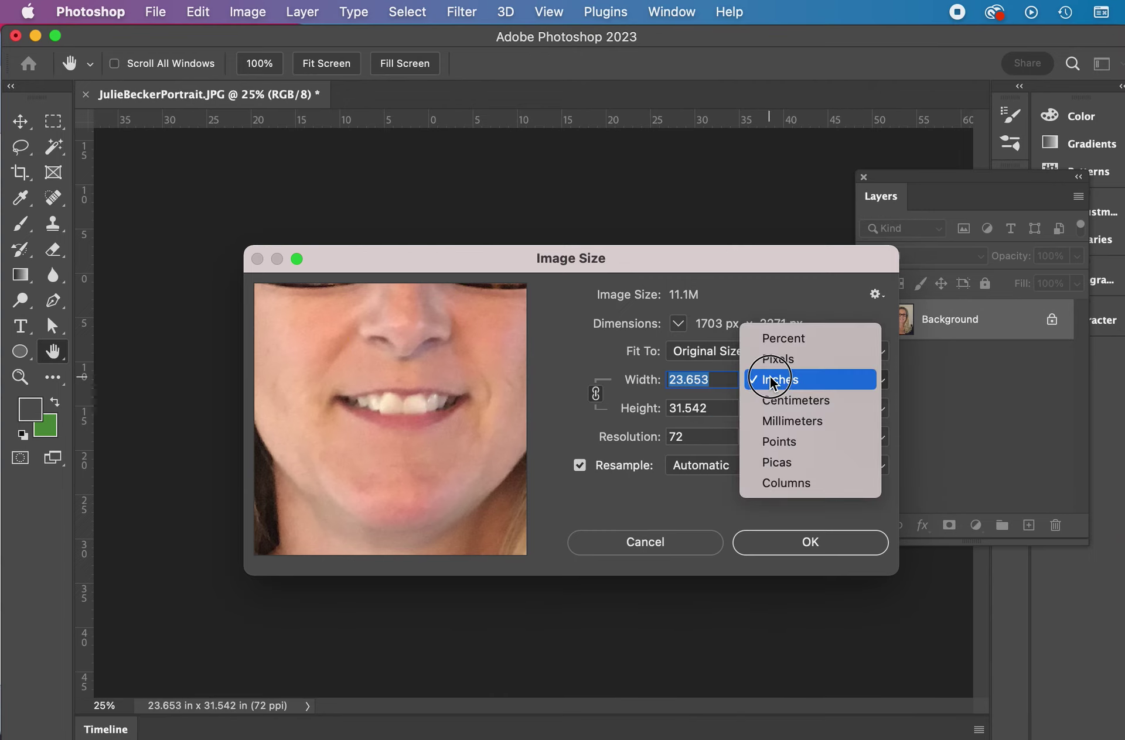
click(778, 369)
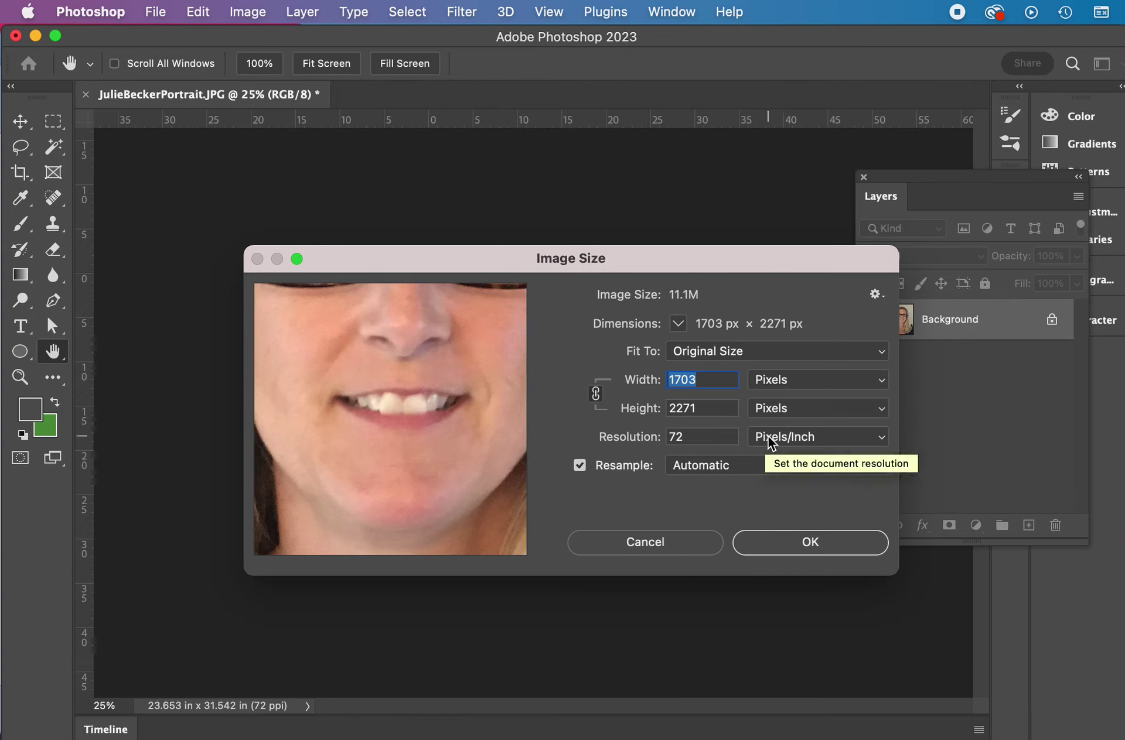
click(653, 544)
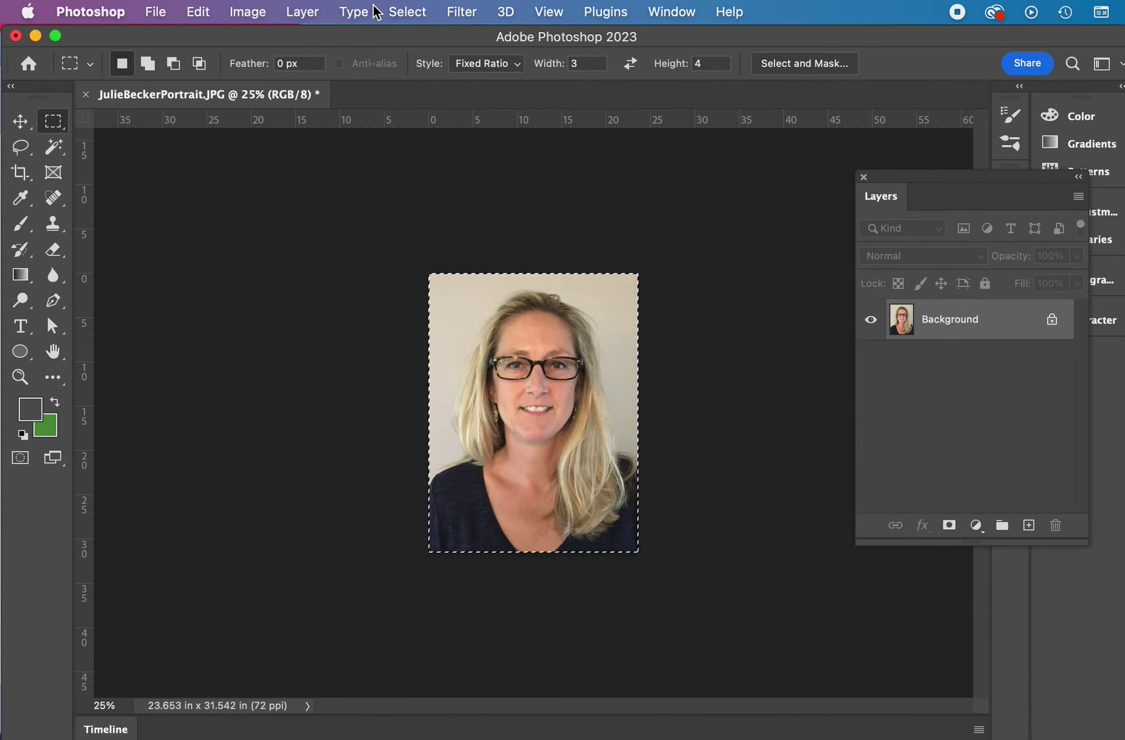
click(406, 12)
click(418, 59)
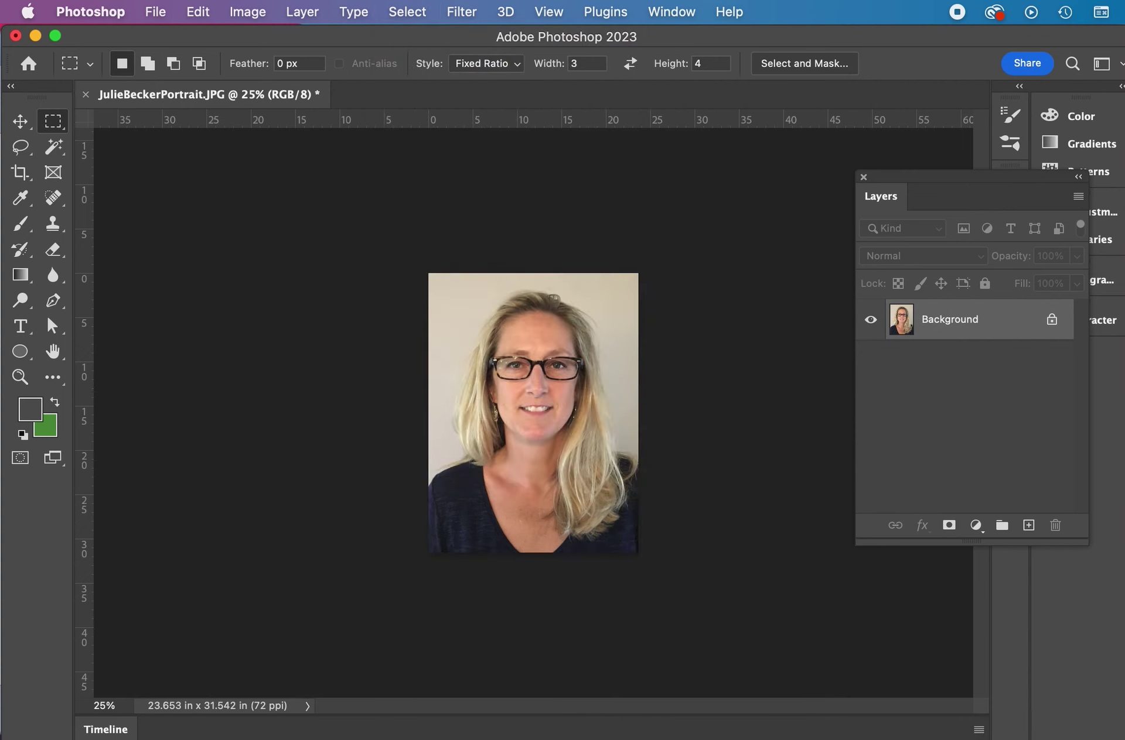
- Convert the Background layer into a regular layer, Layer 0
key(super+equal)
key(super+equal)
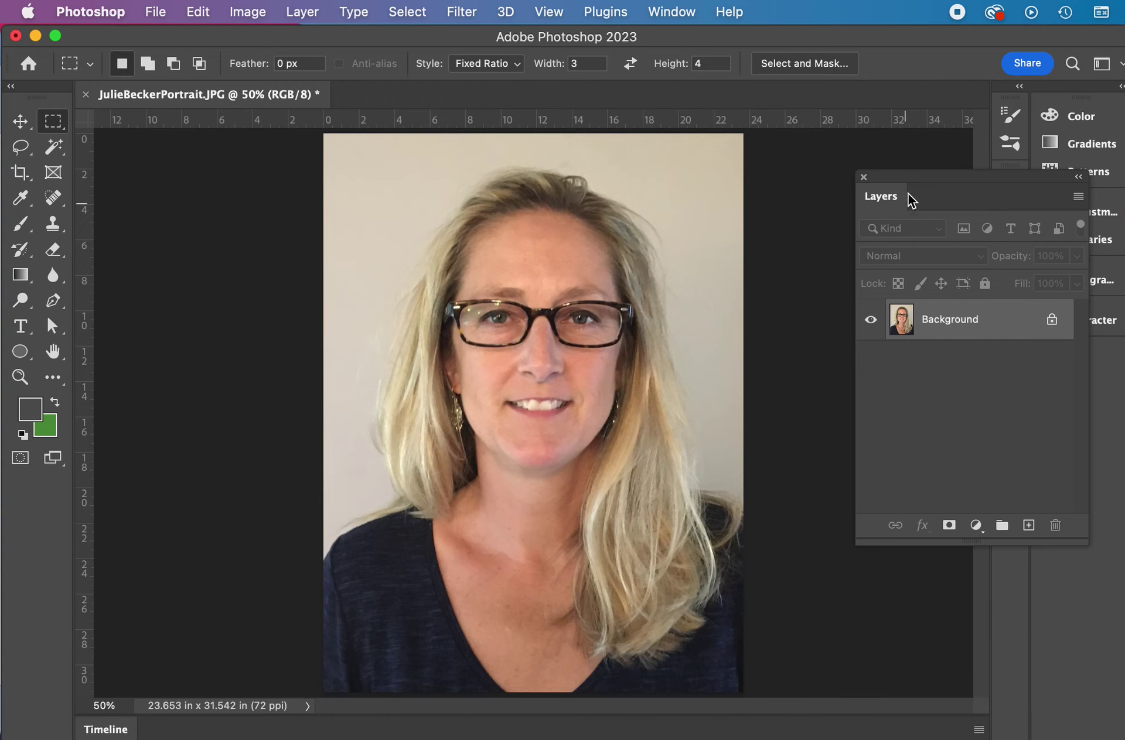
drag(905, 194, 864, 197)
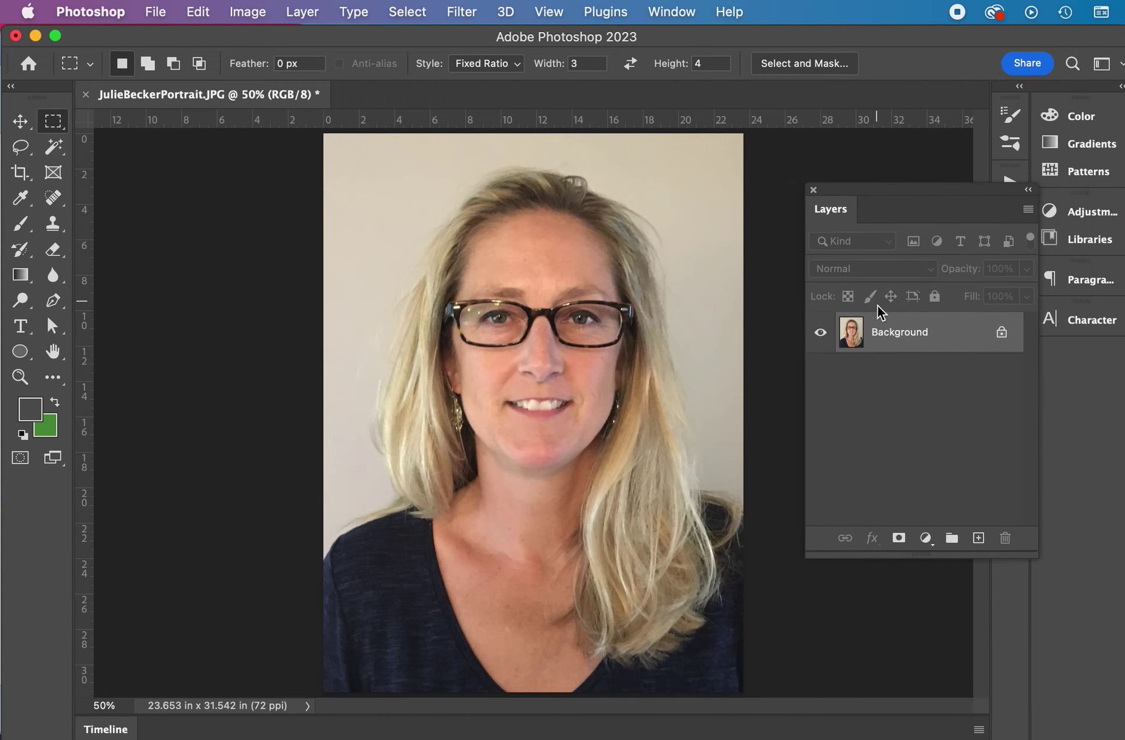
click(899, 339)
double_click(899, 338)
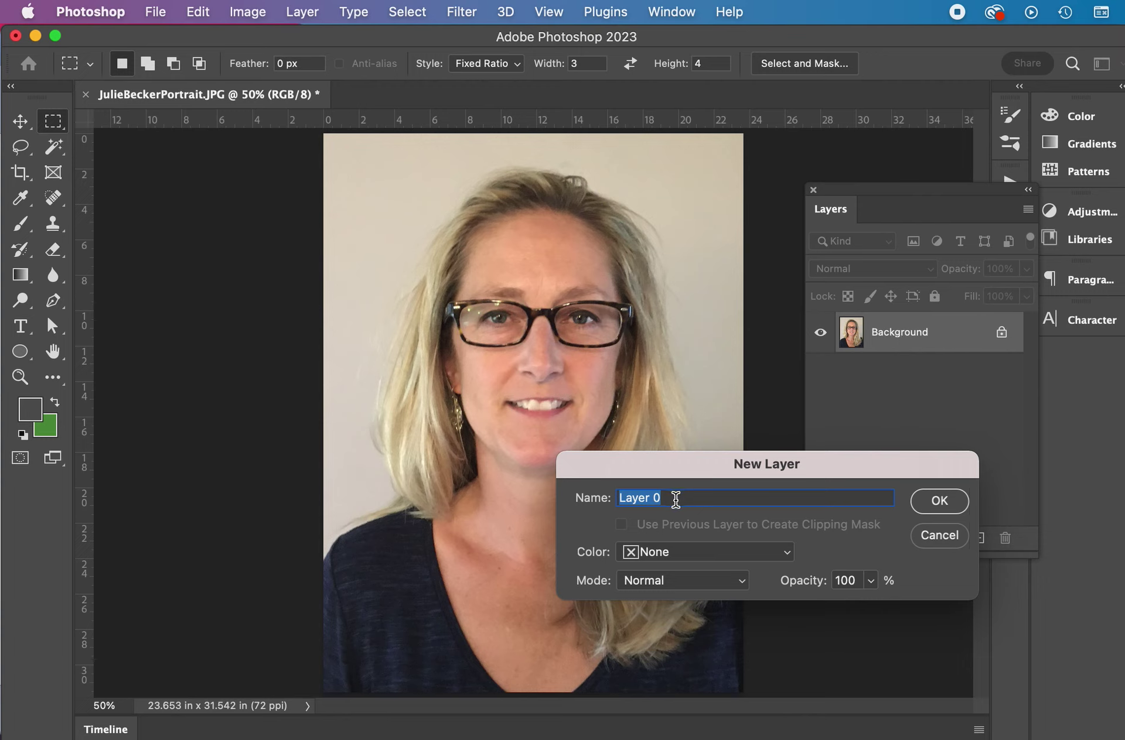
click(942, 502)
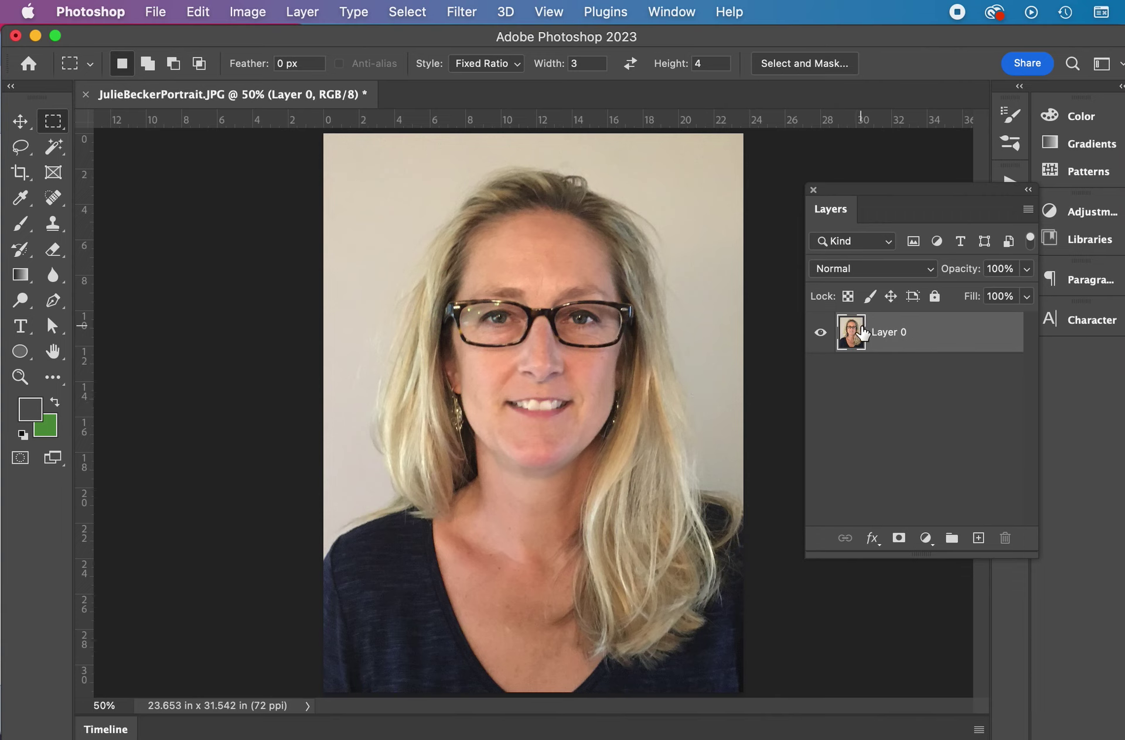
- Duplicate Layer 0 as a new layer named 'Dots'
right_click(856, 338)
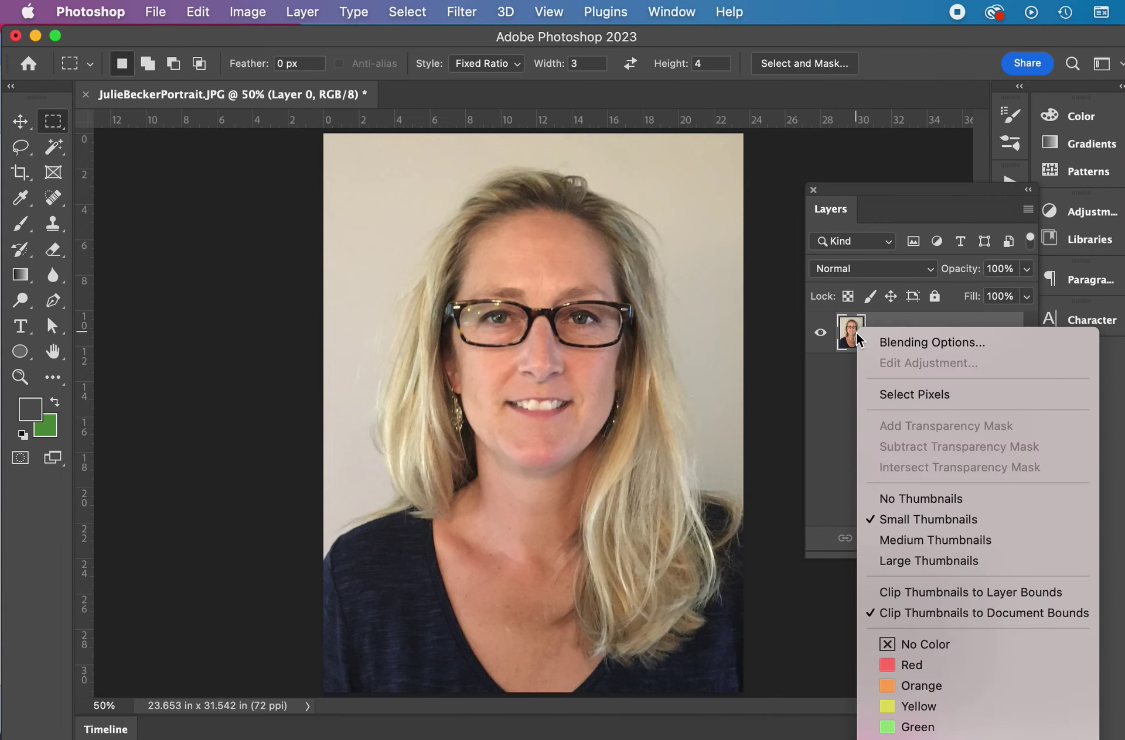
click(933, 330)
right_click(881, 343)
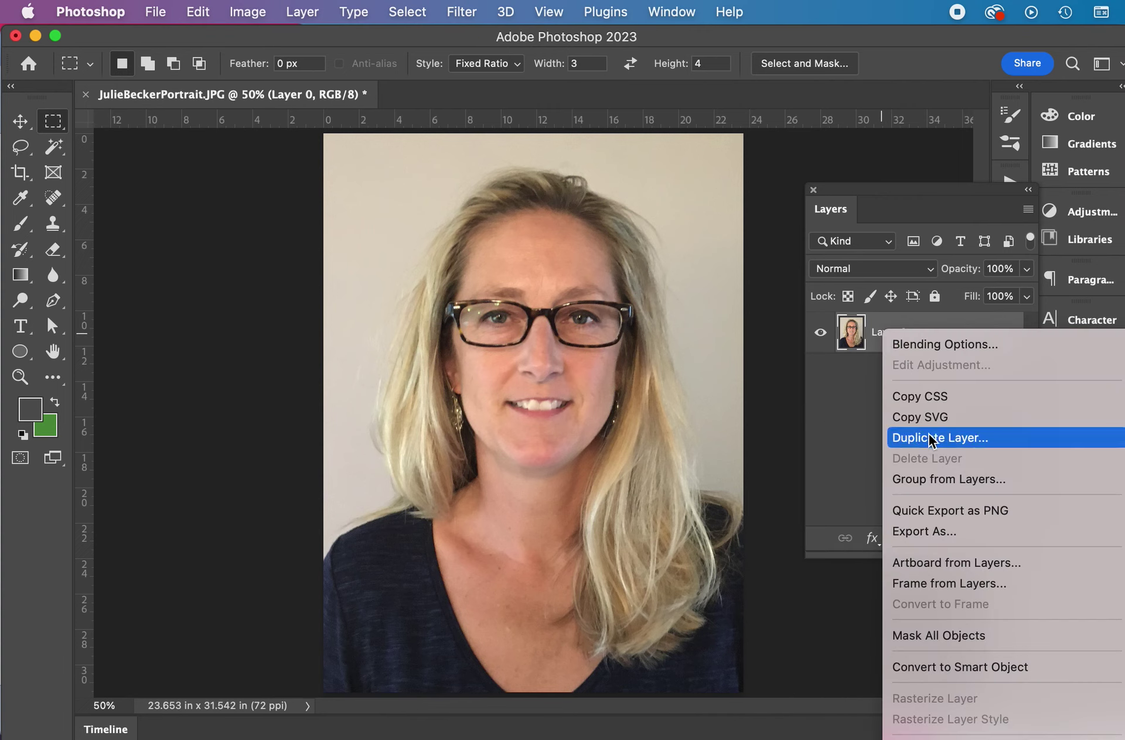
click(843, 419)
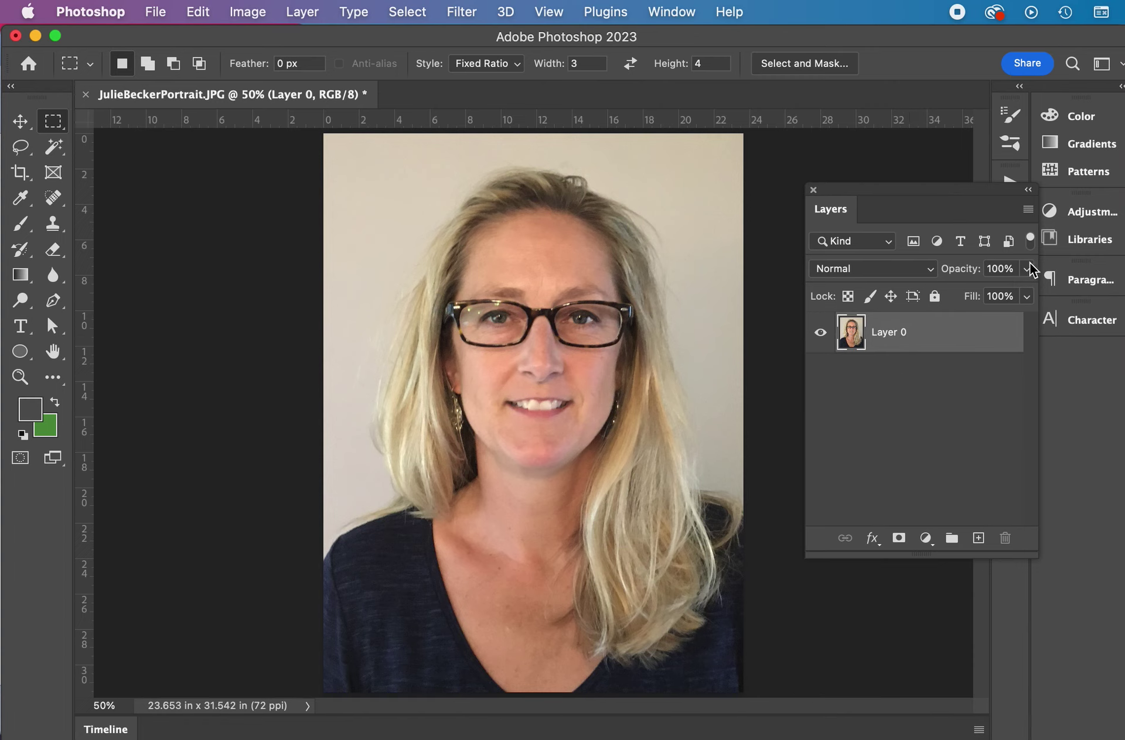
click(1028, 210)
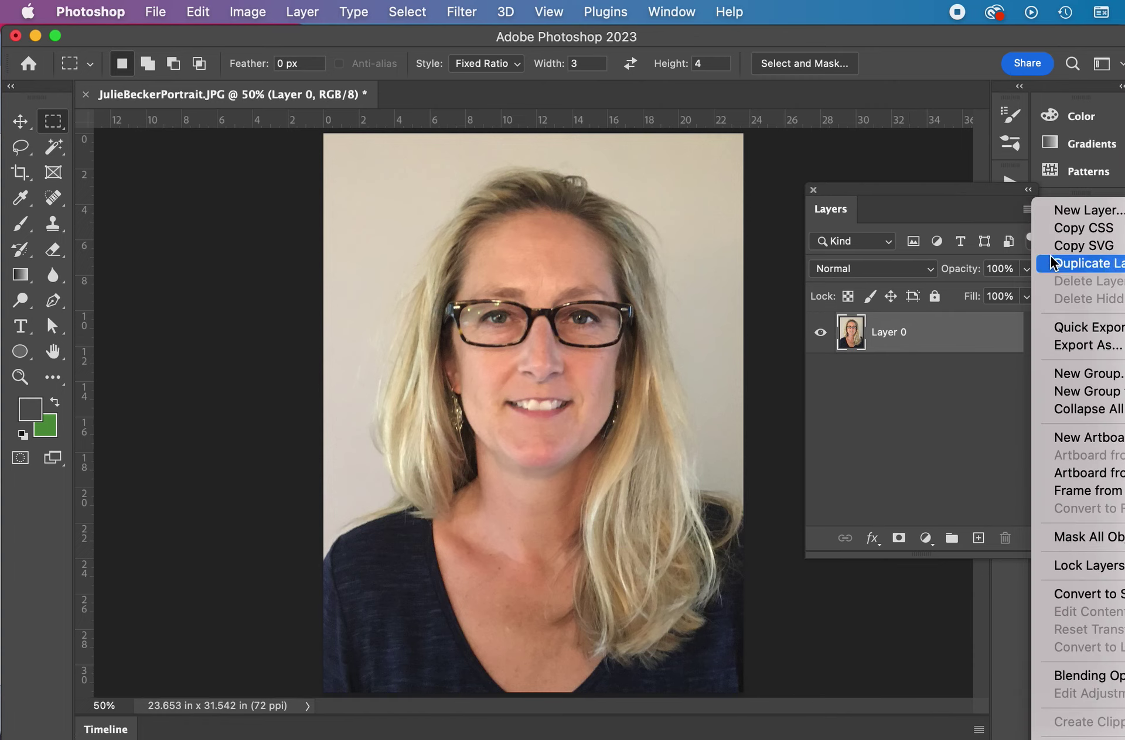
click(1052, 259)
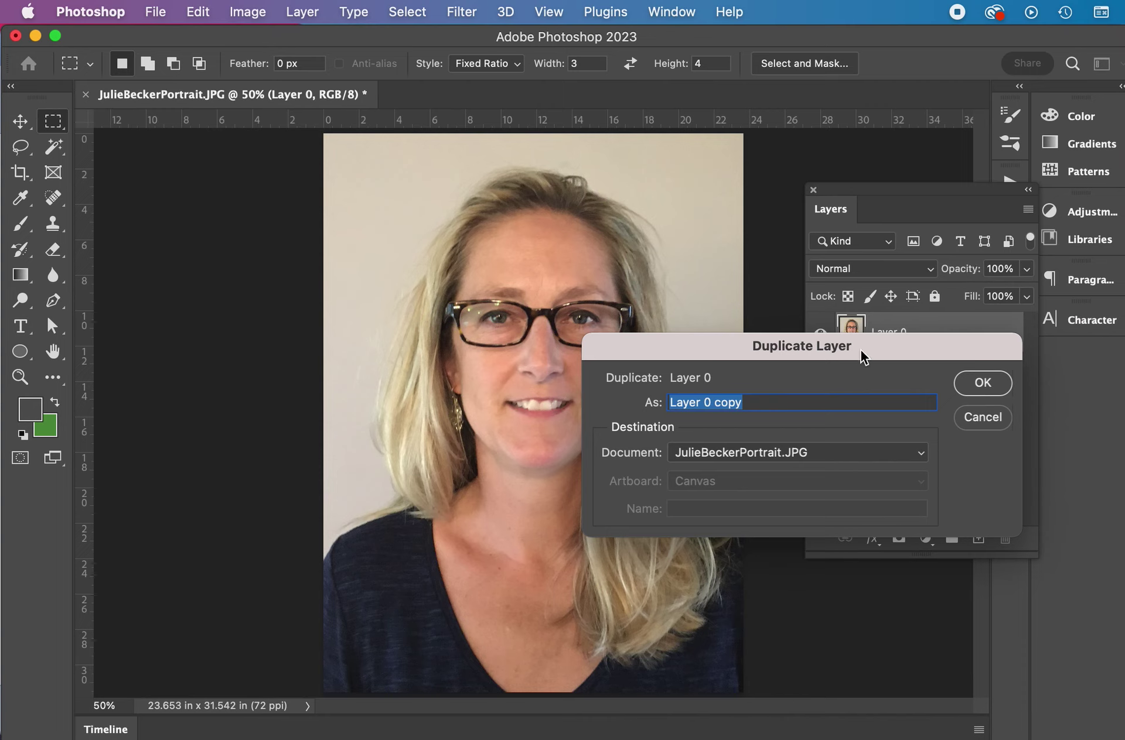
text(Dots)
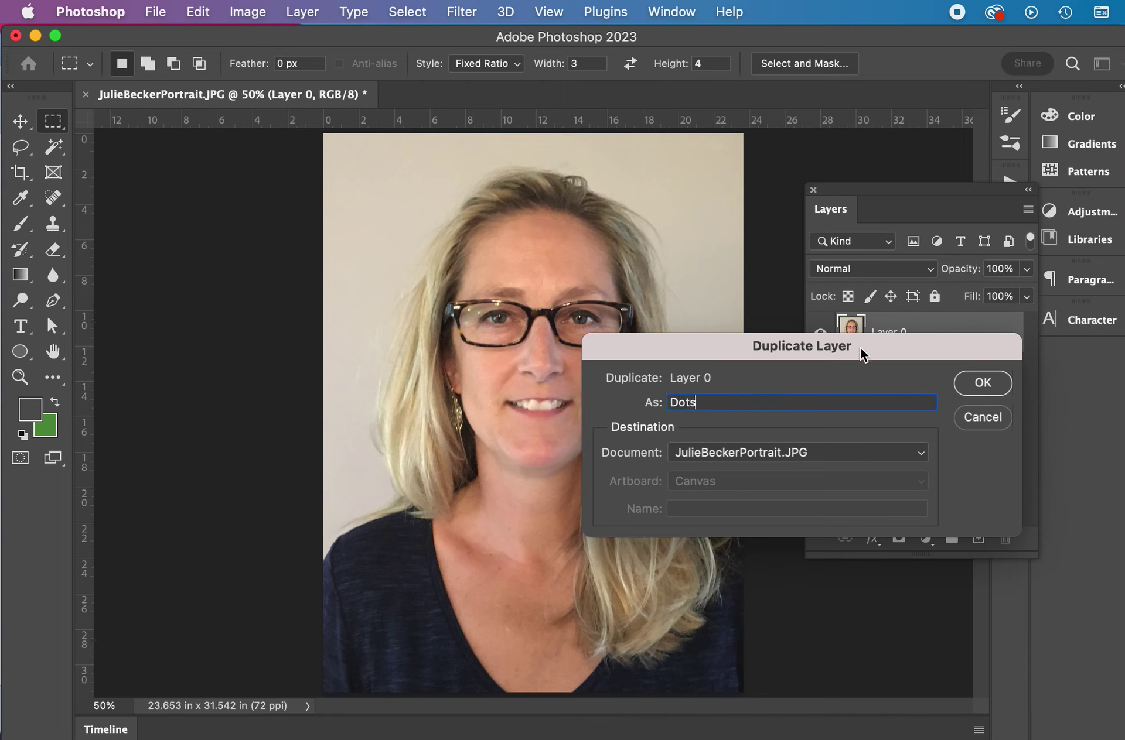
key(Return)
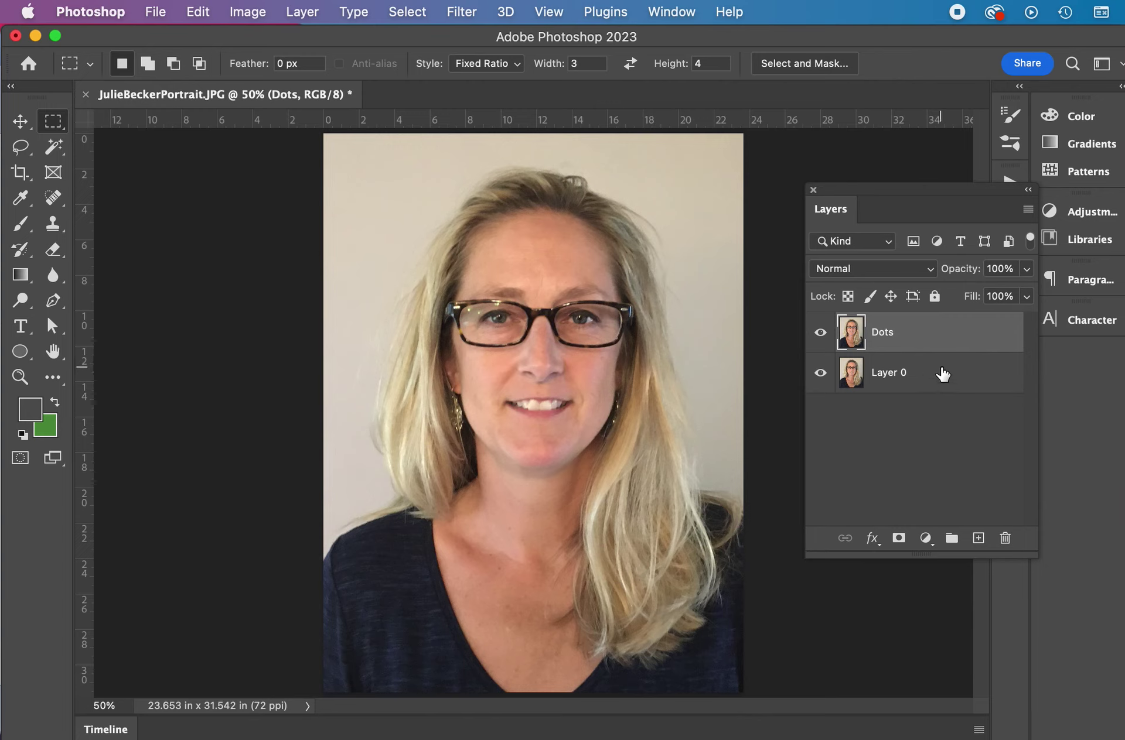
- Add a medium blue Solid Color fill layer, Color Fill 1, directly above Layer 0
click(942, 373)
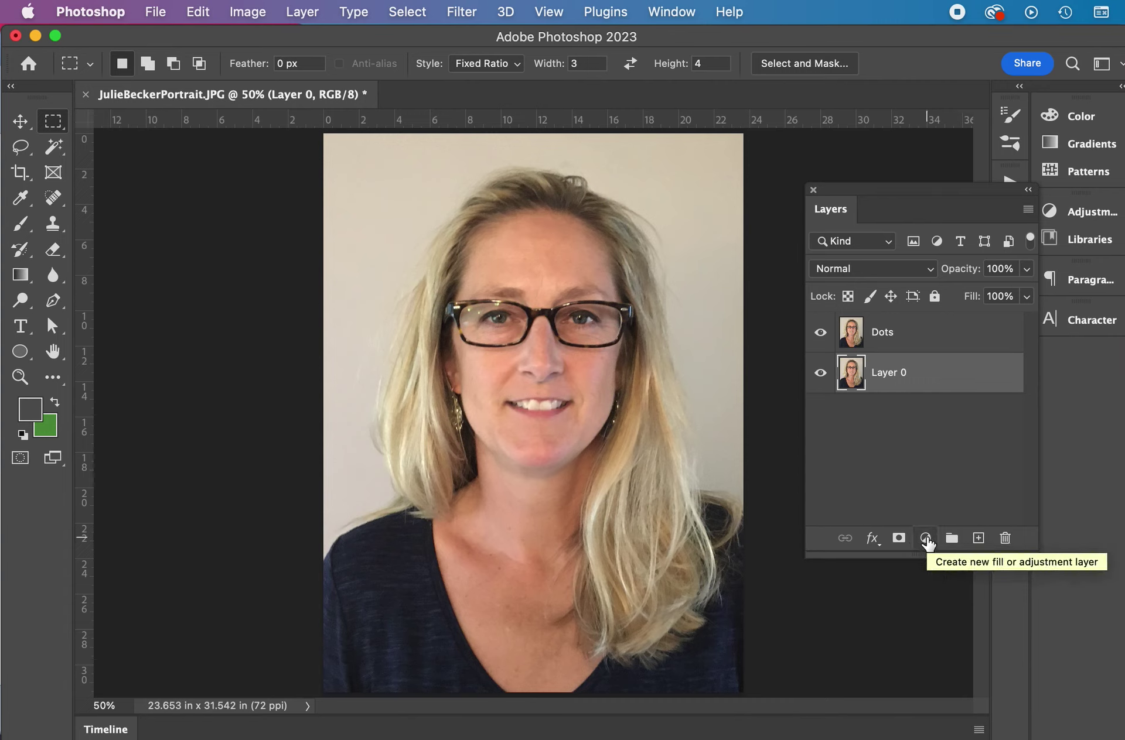
click(925, 539)
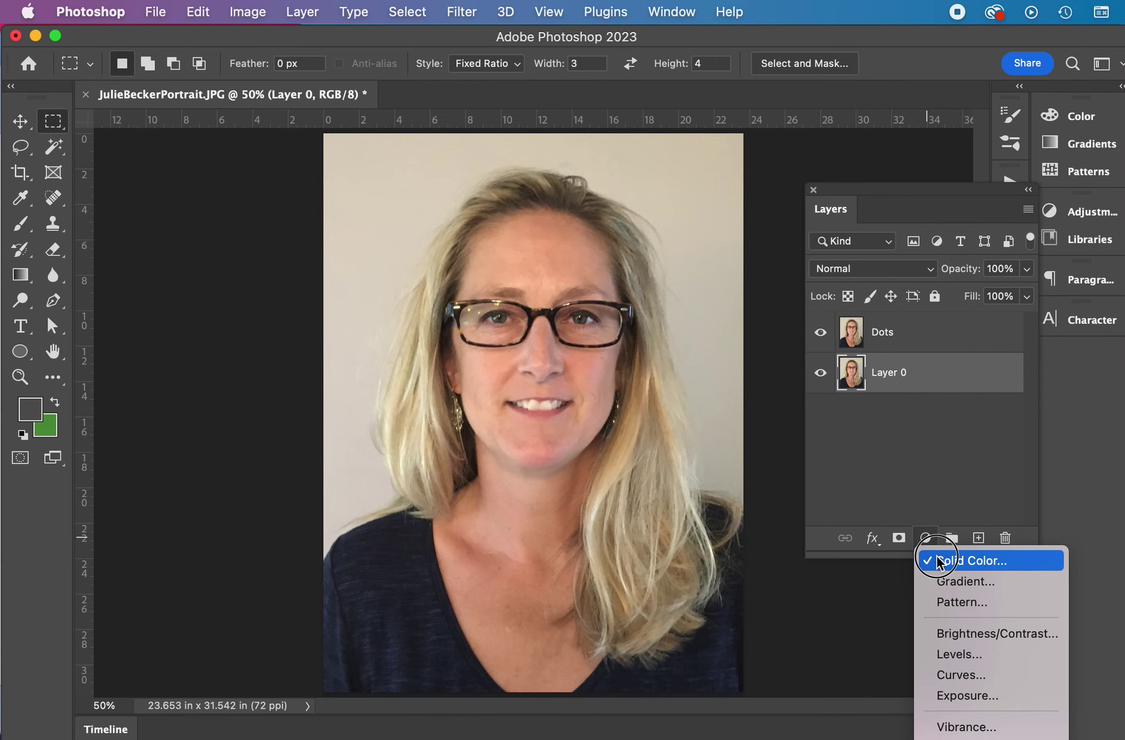
click(937, 561)
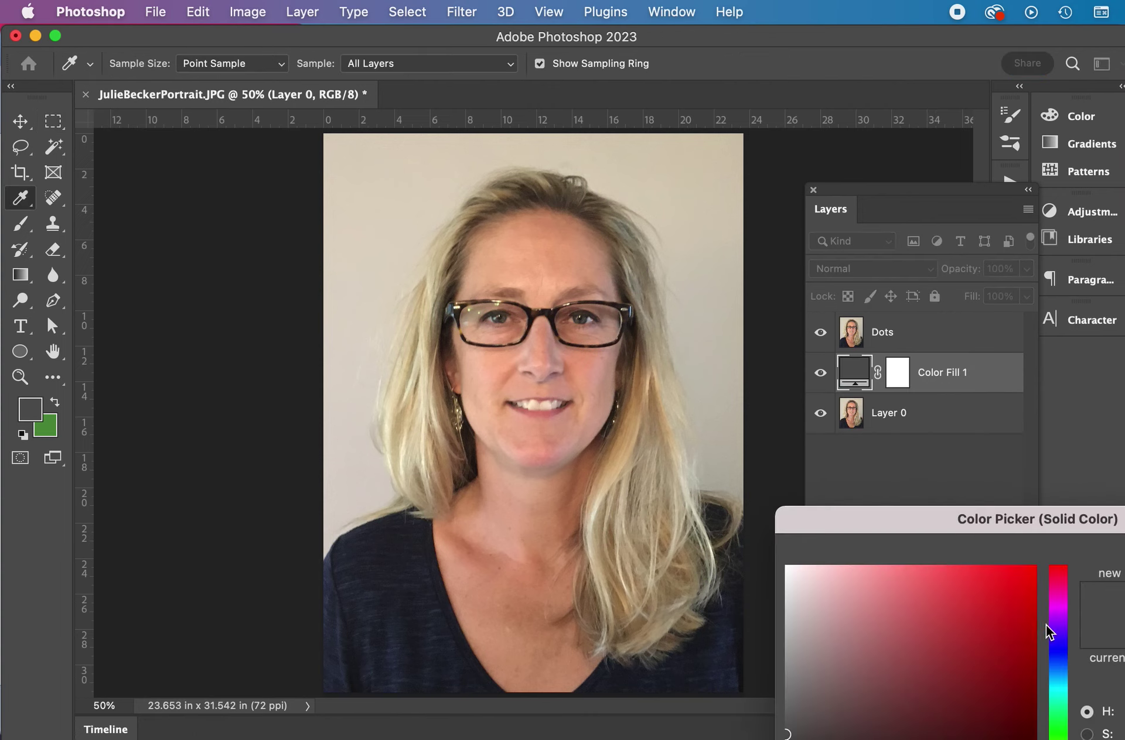
drag(1049, 632, 1048, 653)
click(960, 624)
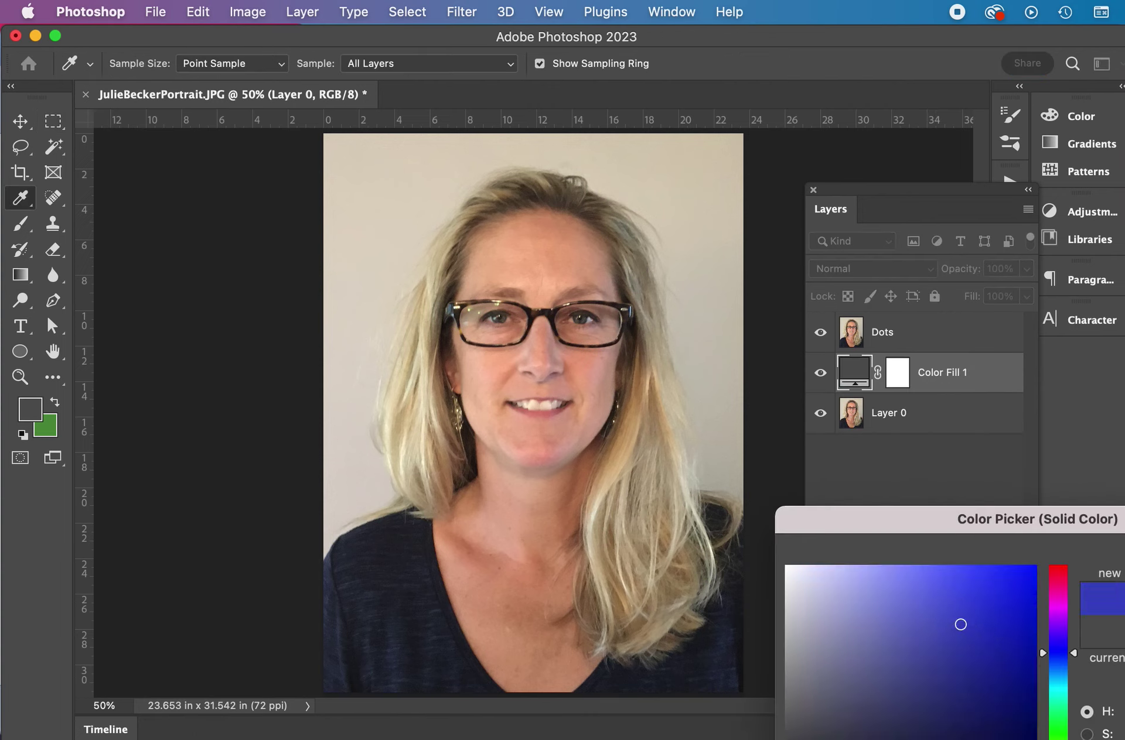
key(Return)
key(m)
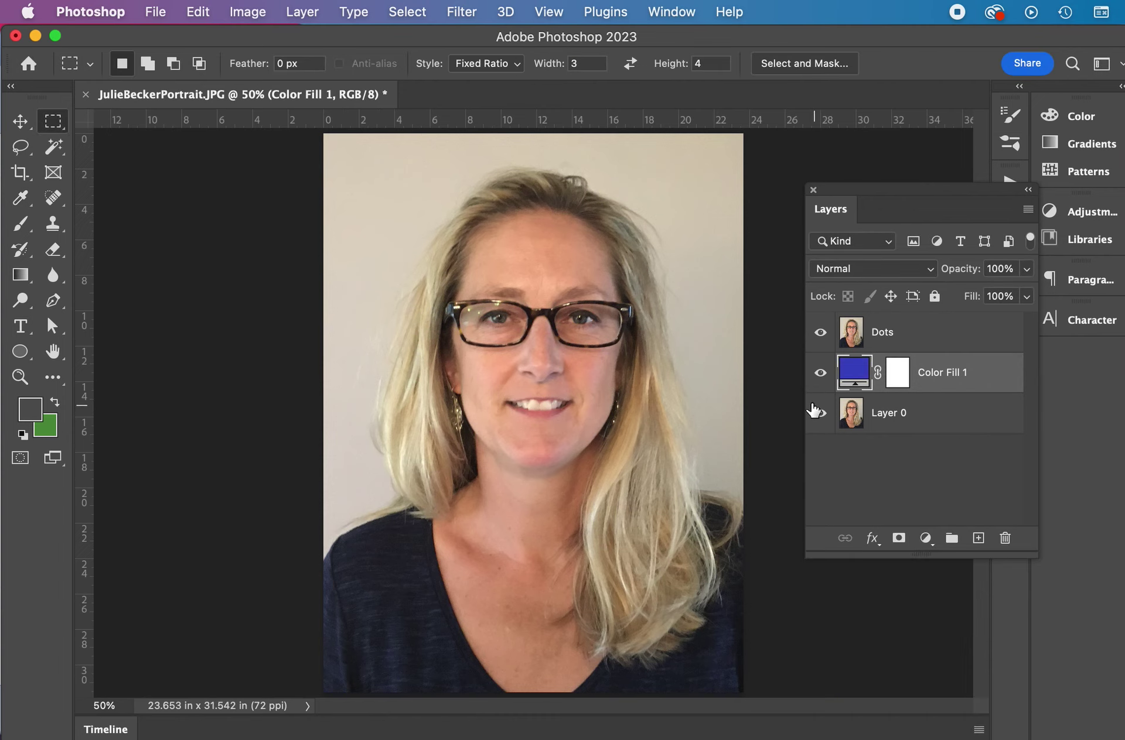
- Toggle the Dots and Color Fill 1 layers off and on to check the blue fill
click(819, 333)
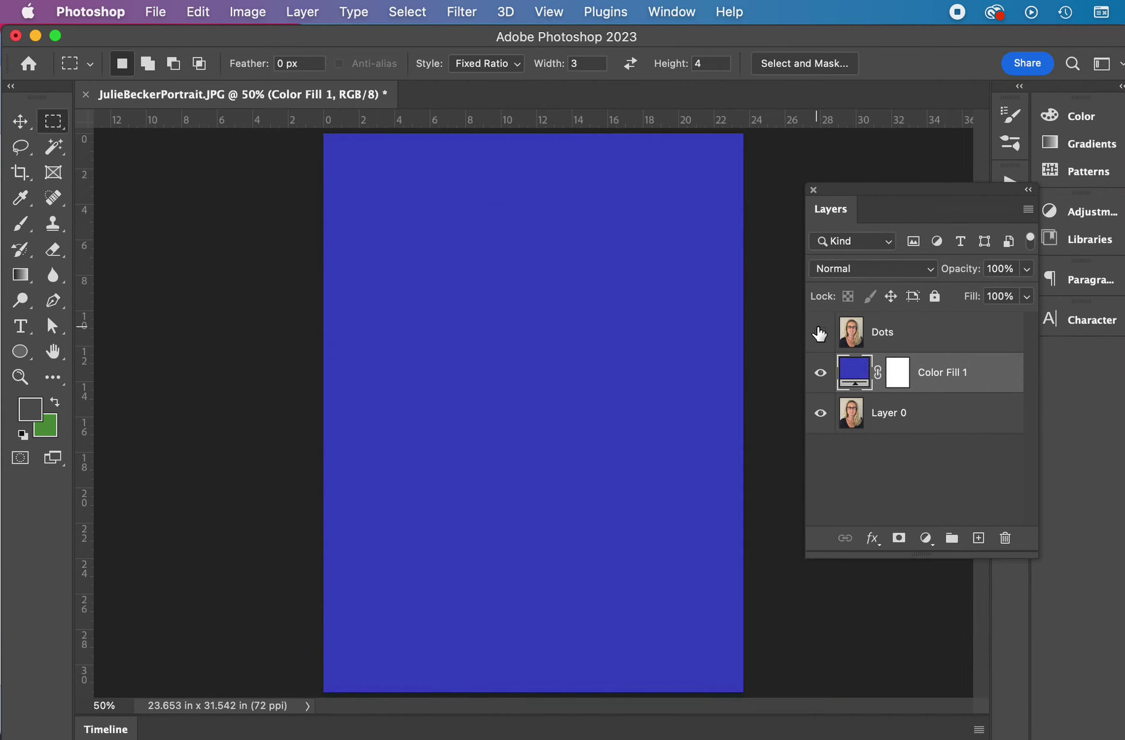
click(820, 373)
click(820, 375)
click(820, 332)
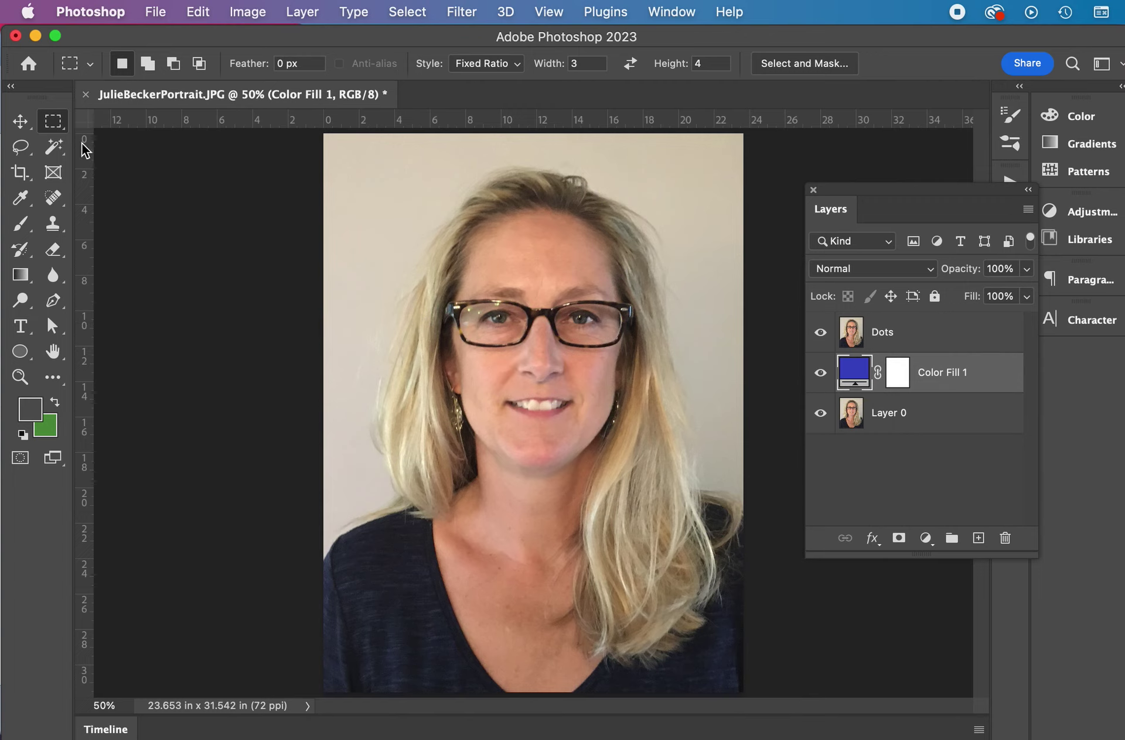
click(53, 146)
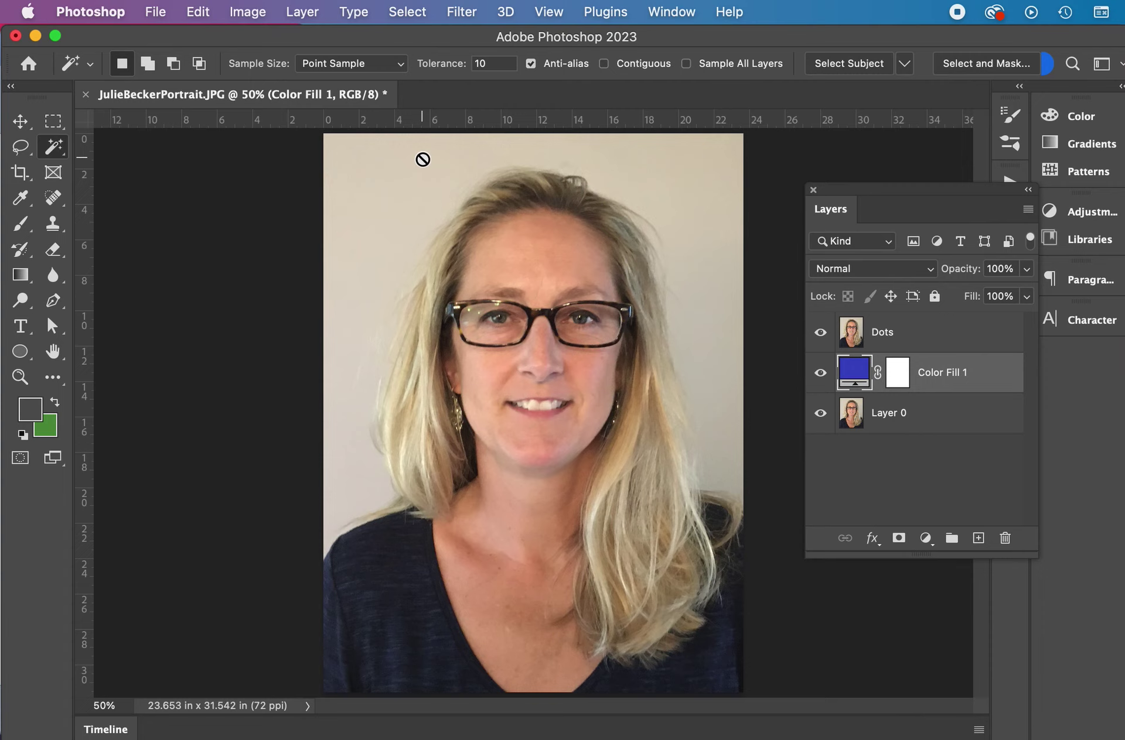
- On the Dots layer, Magic Wand the pale background with anti-alias off at tolerance 30
click(854, 335)
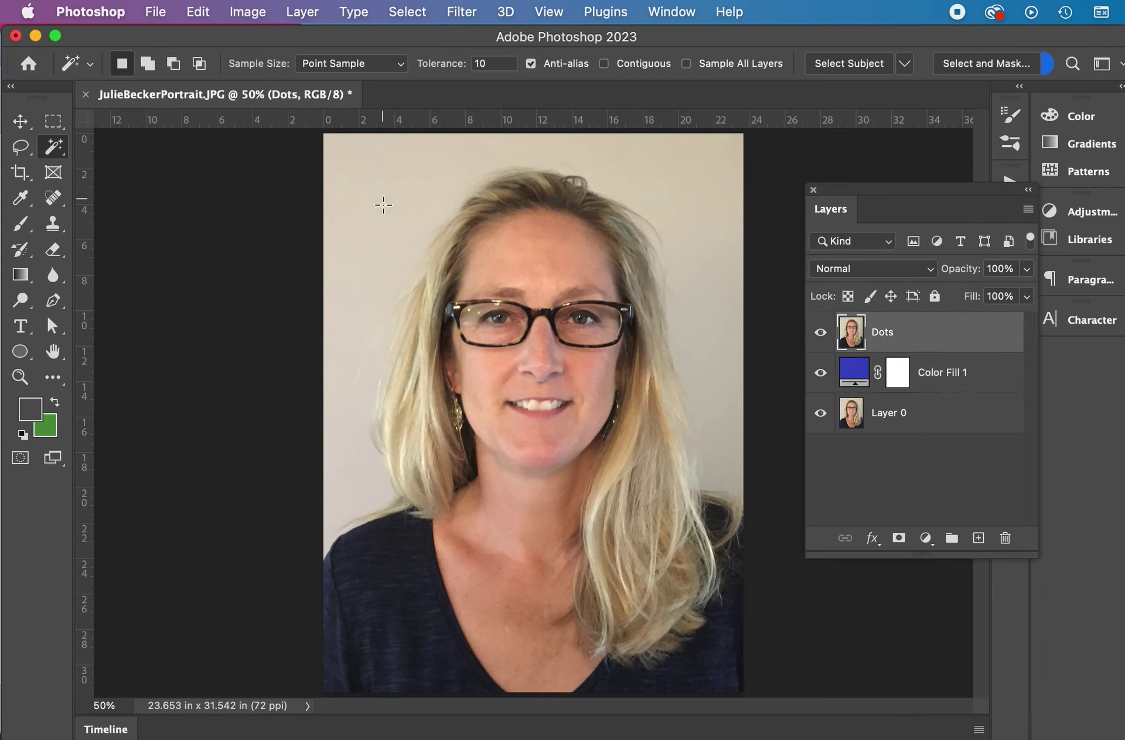
click(392, 200)
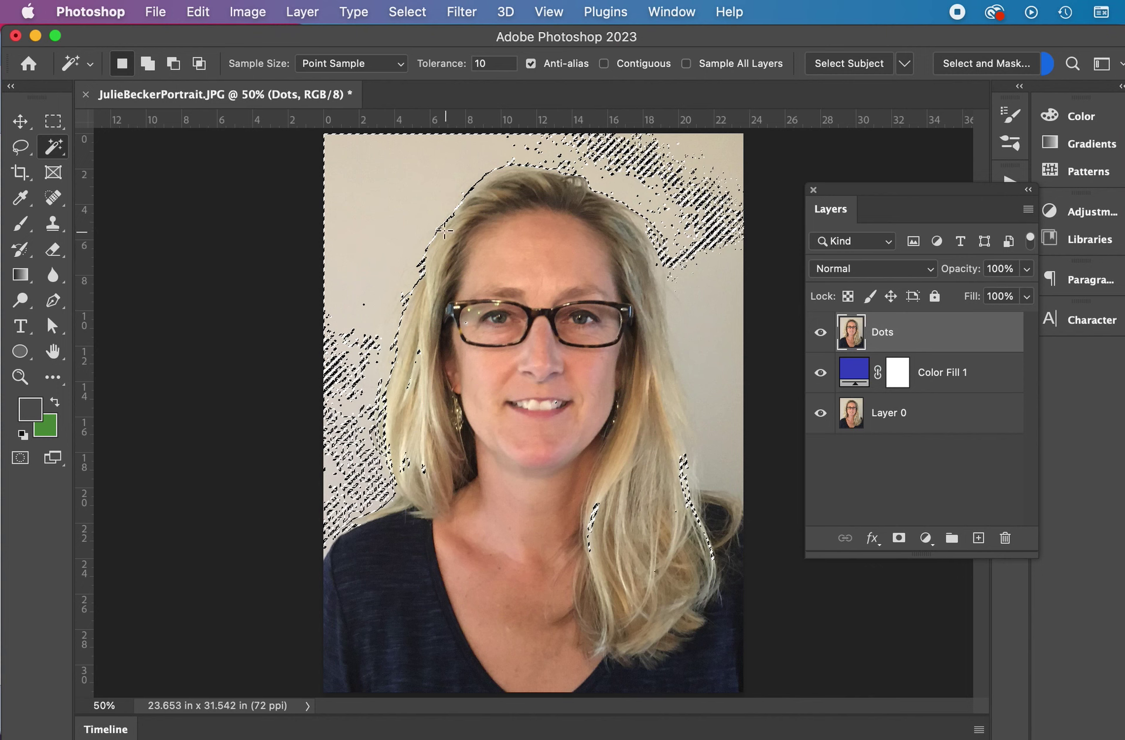
click(530, 63)
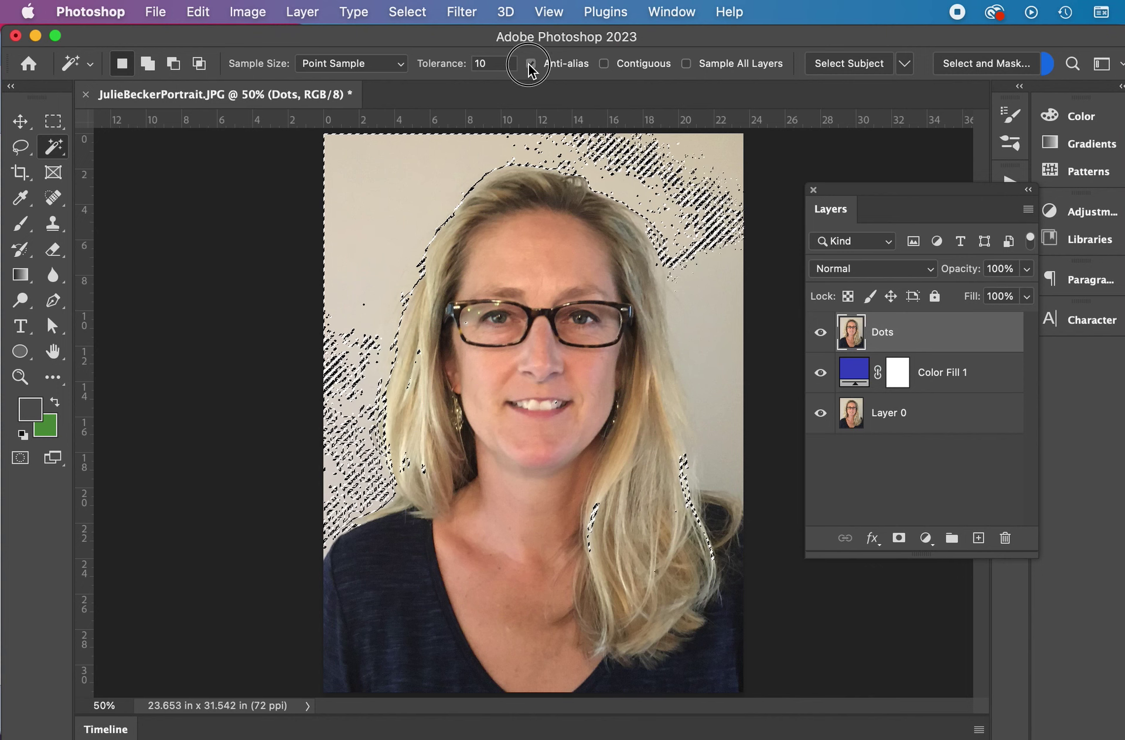
double_click(483, 63)
text(30)
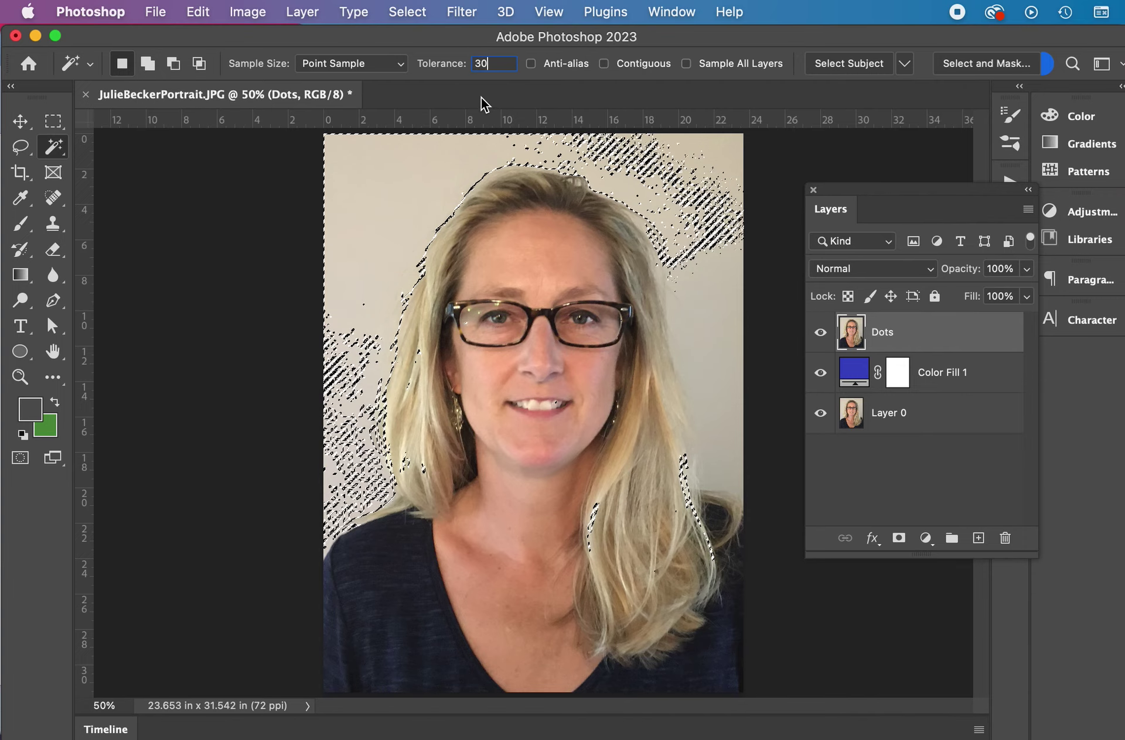
key(super+d)
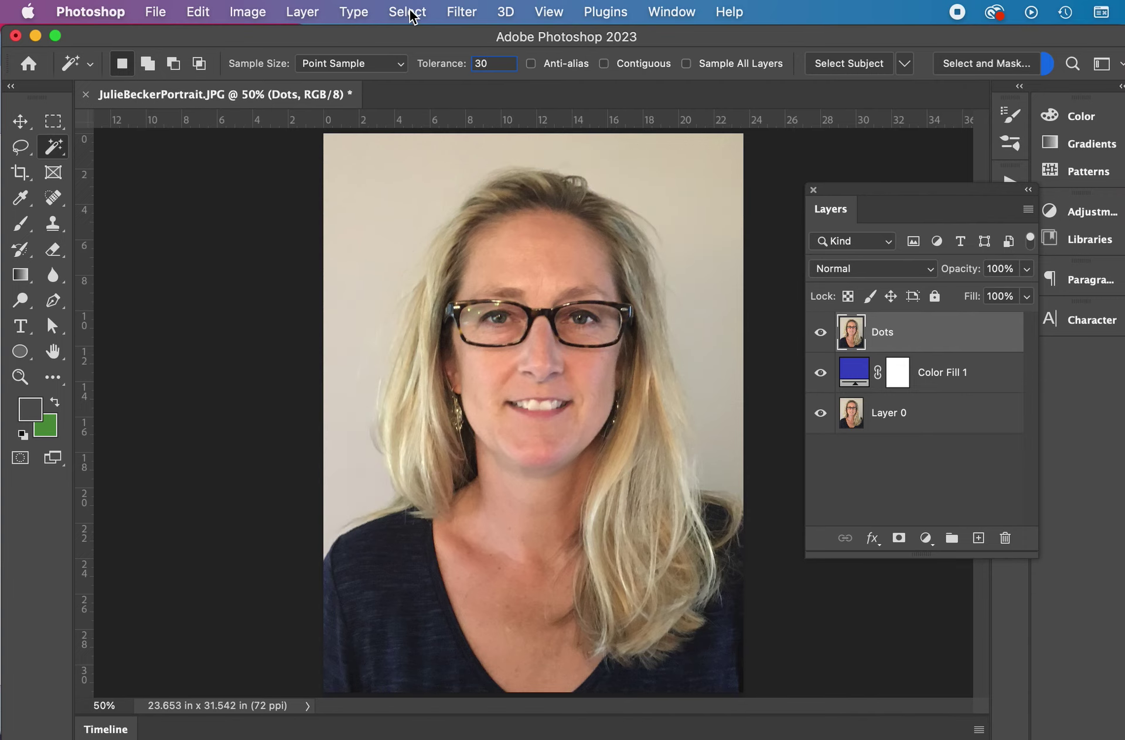
click(409, 13)
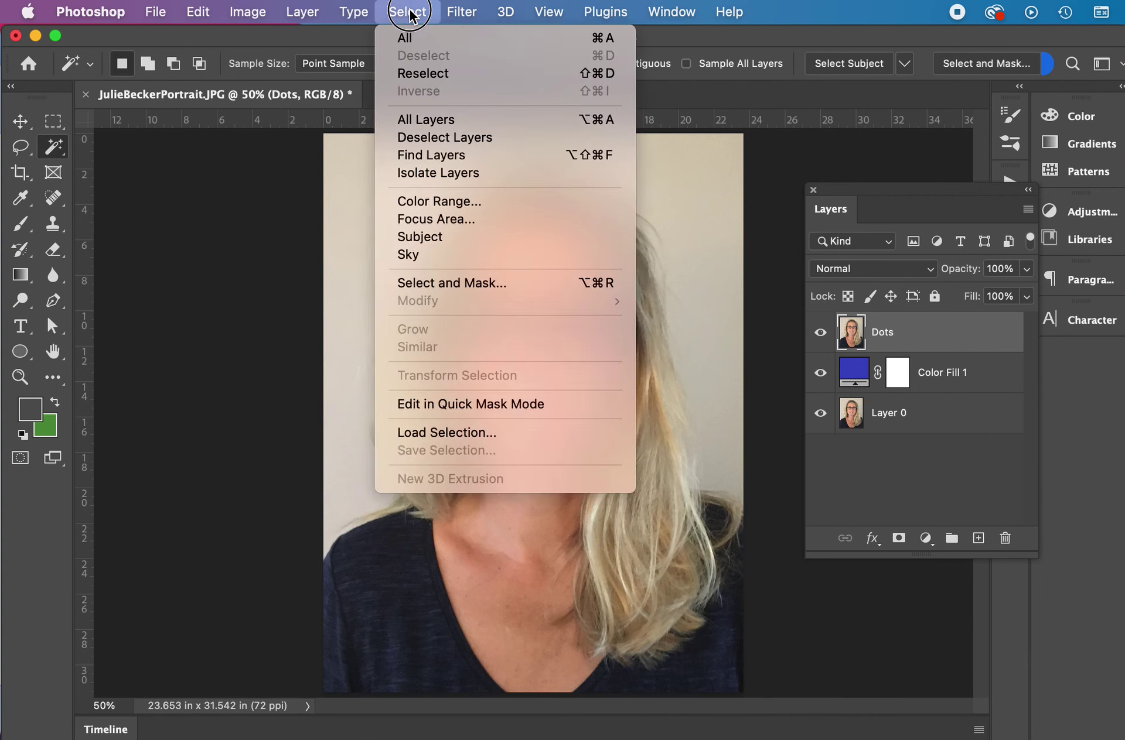
click(419, 54)
click(385, 236)
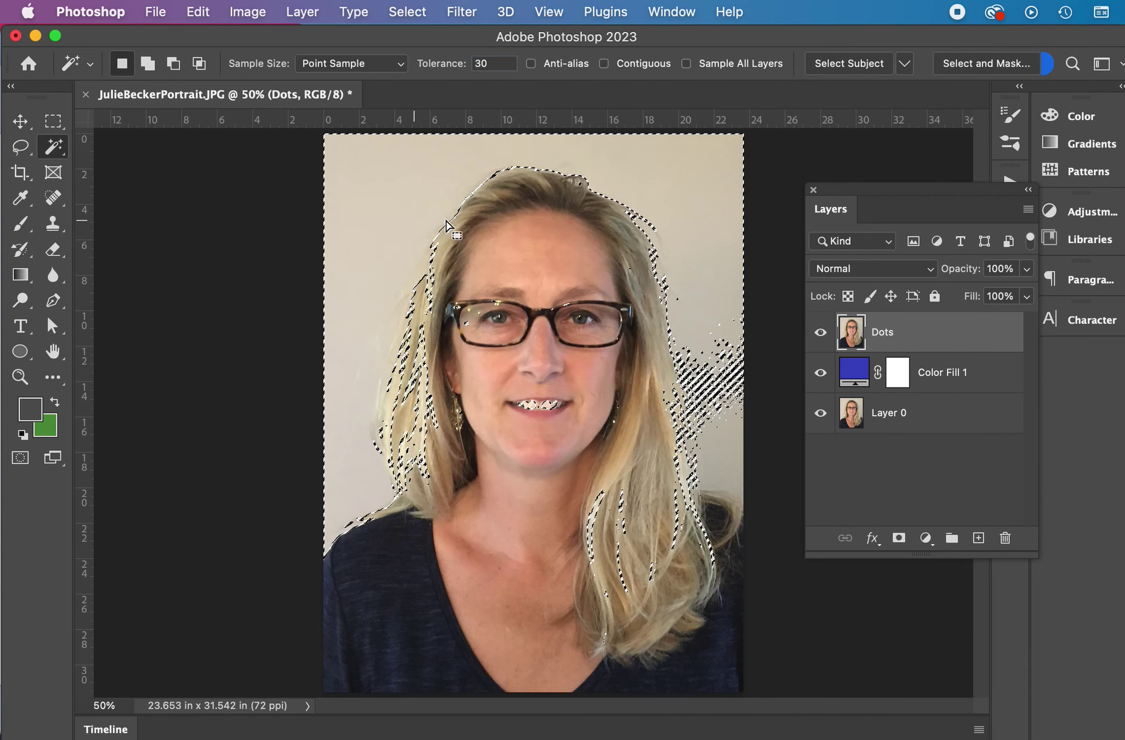
- Using Add to selection at tolerance 24, select the wall on both sides of the hair
click(149, 63)
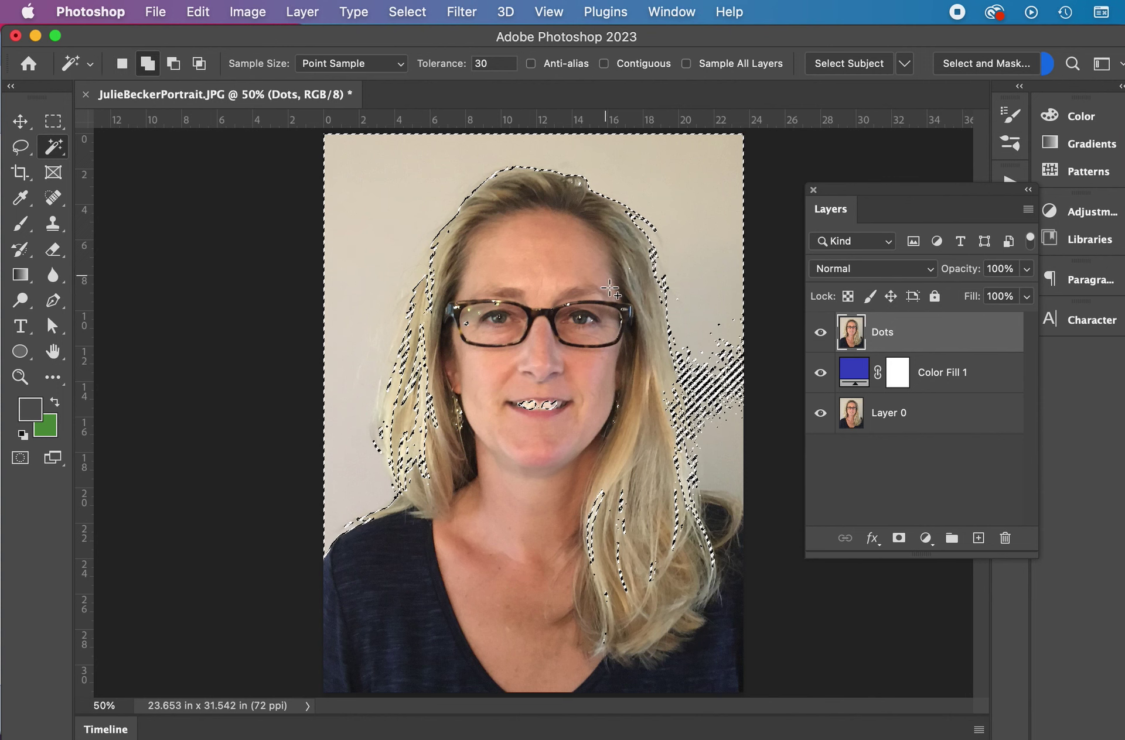
click(714, 408)
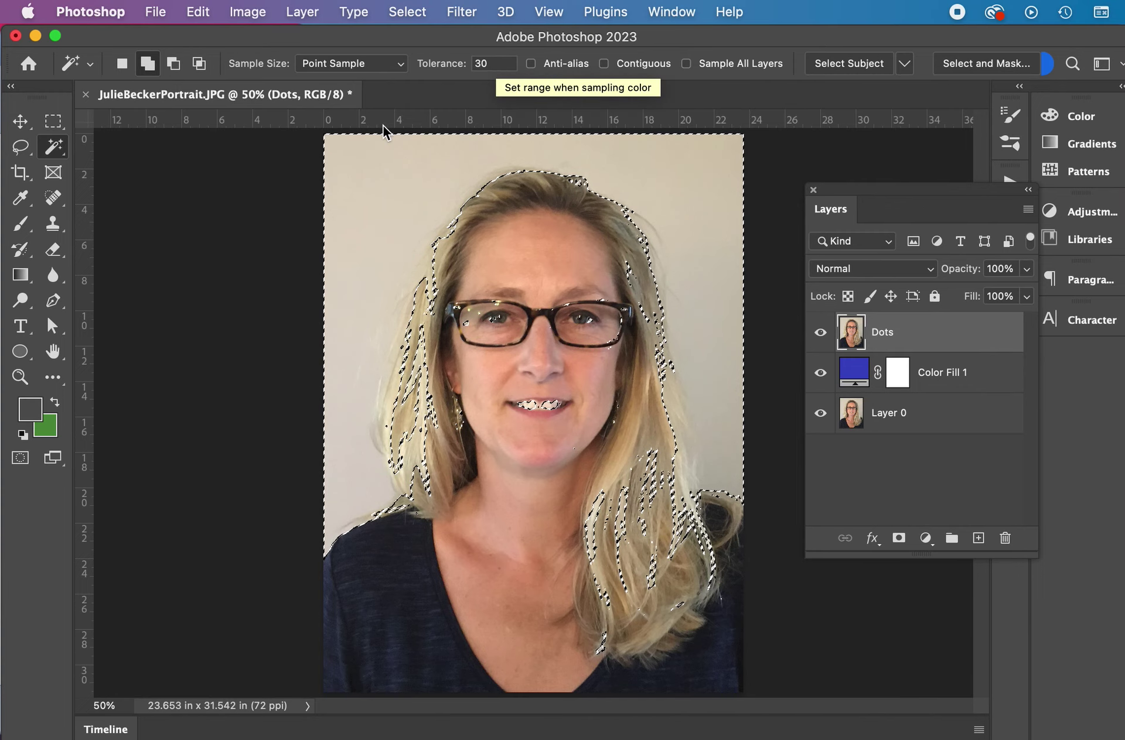
click(483, 63)
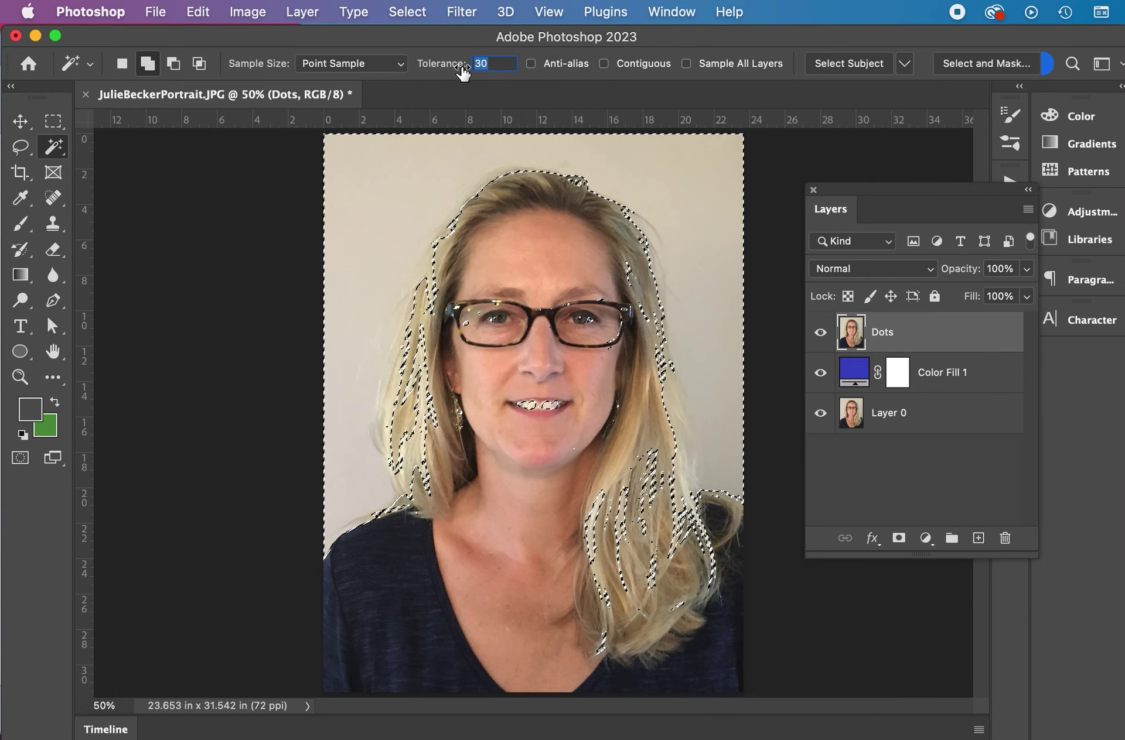
text(24)
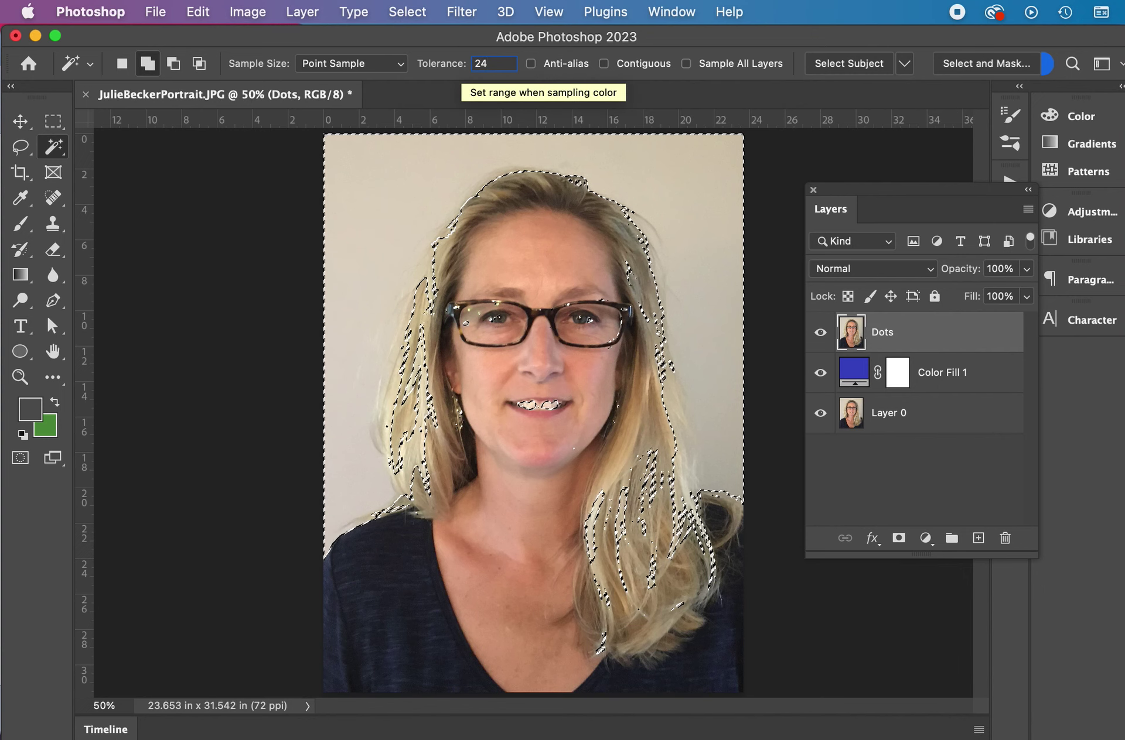
key(super+d)
click(398, 185)
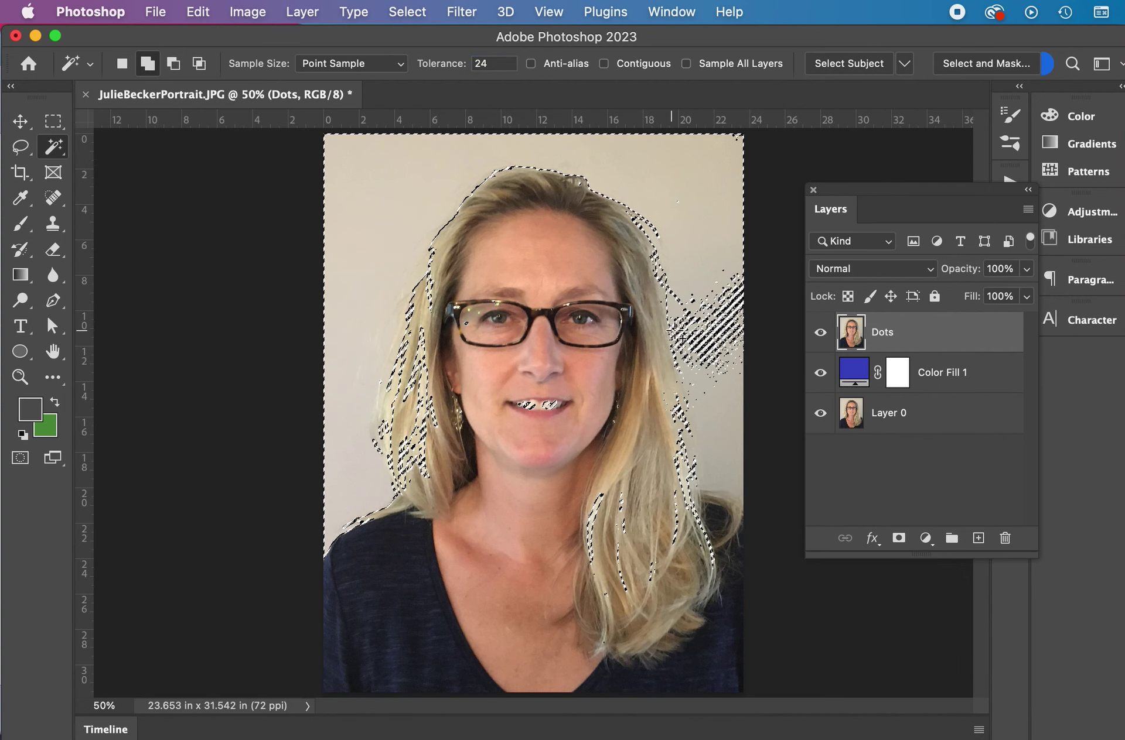
click(726, 422)
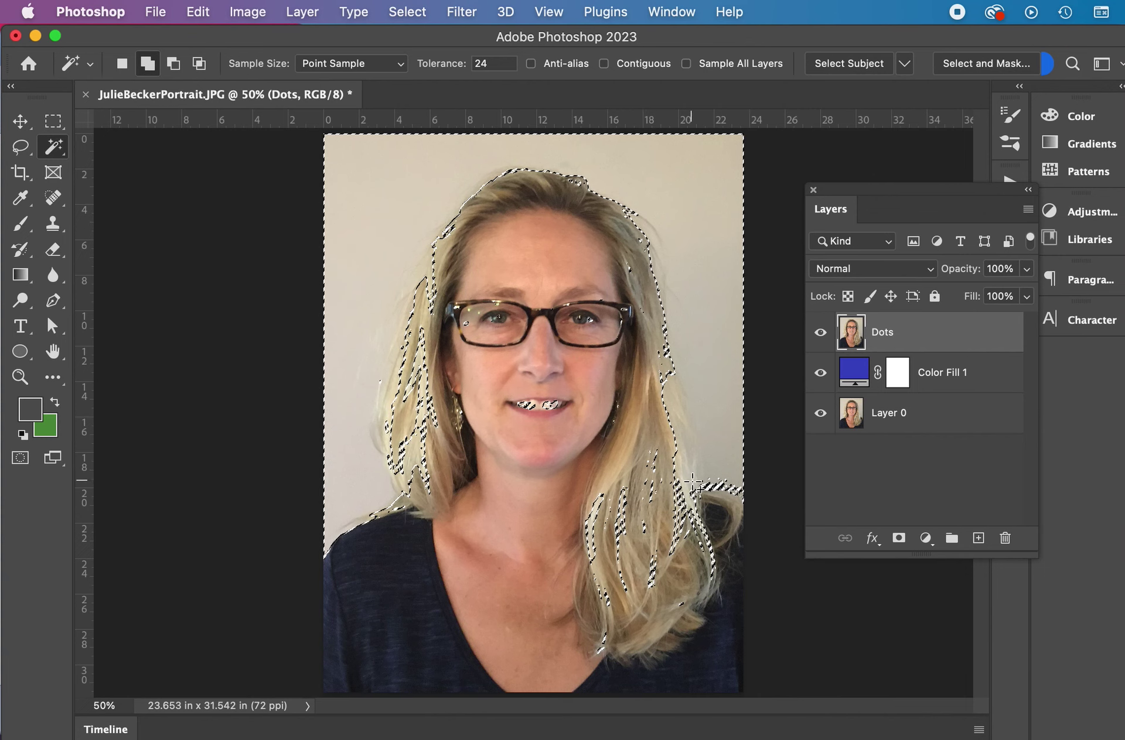
- Switch to the plain Lasso tool and clear the patchy magic-wand hair selection
click(20, 148)
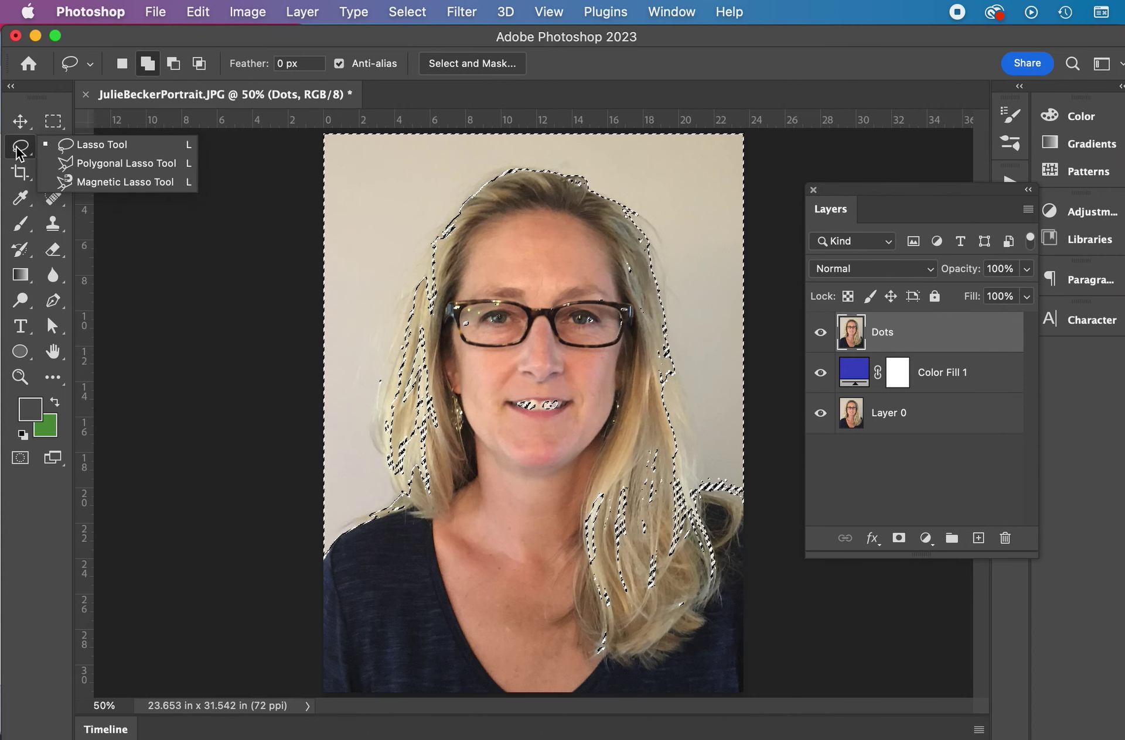
click(97, 147)
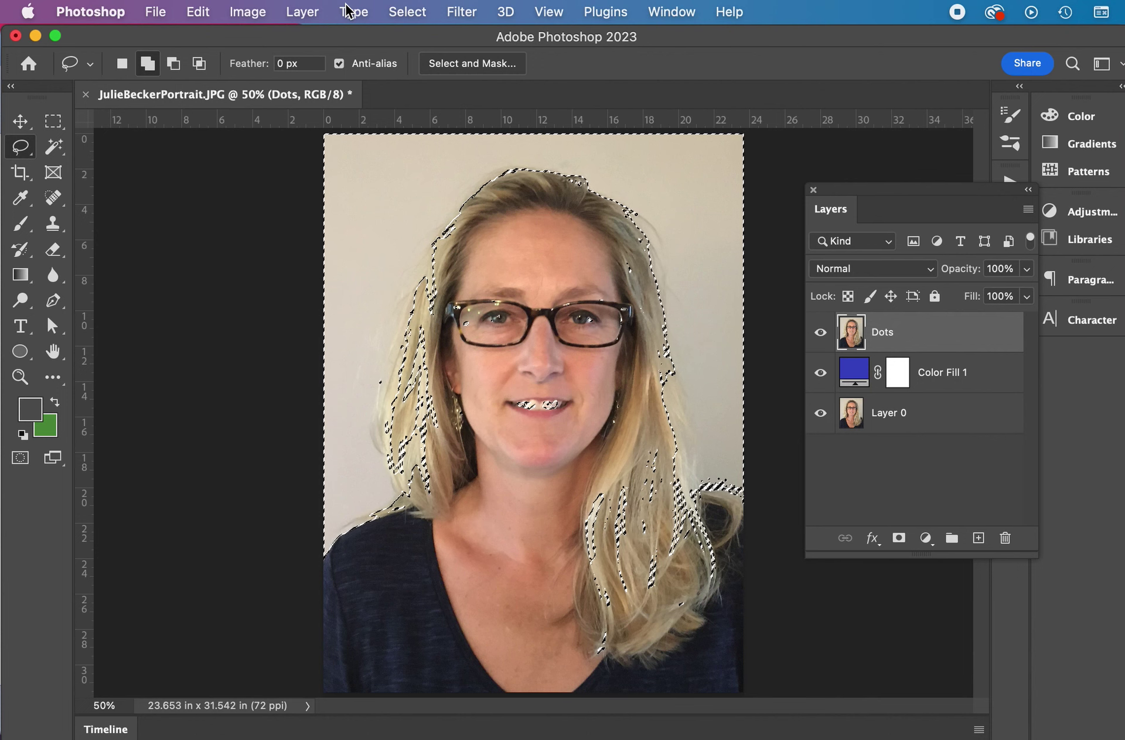
click(411, 13)
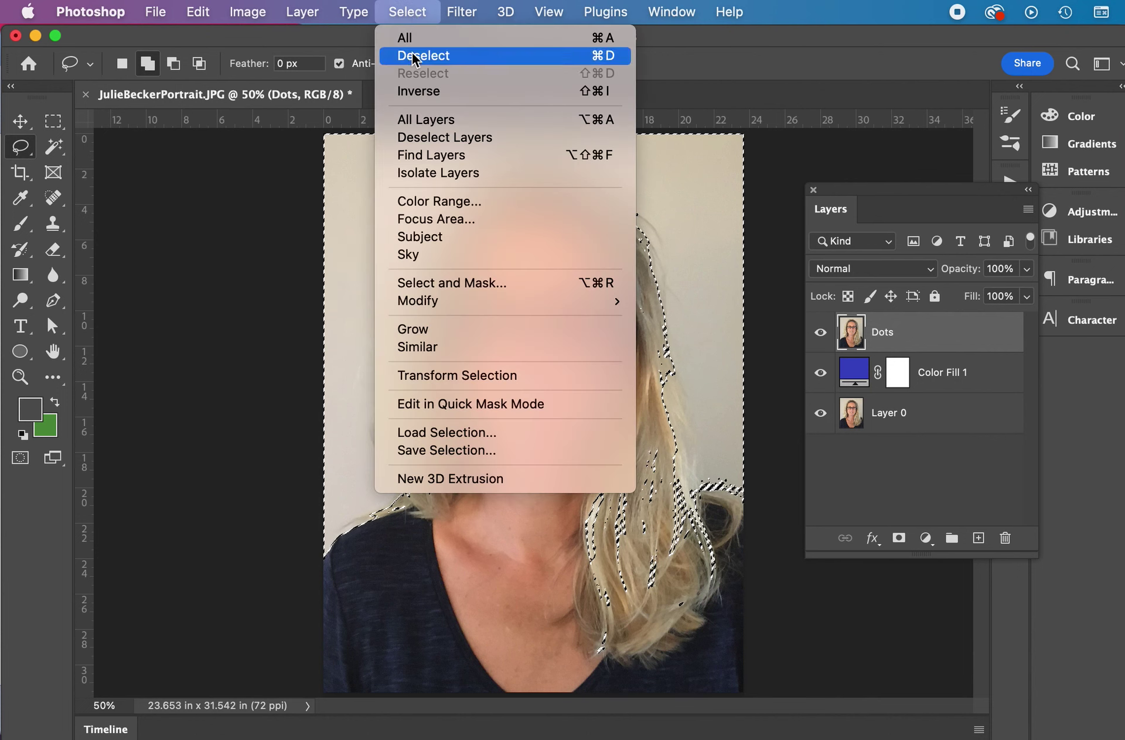
click(398, 92)
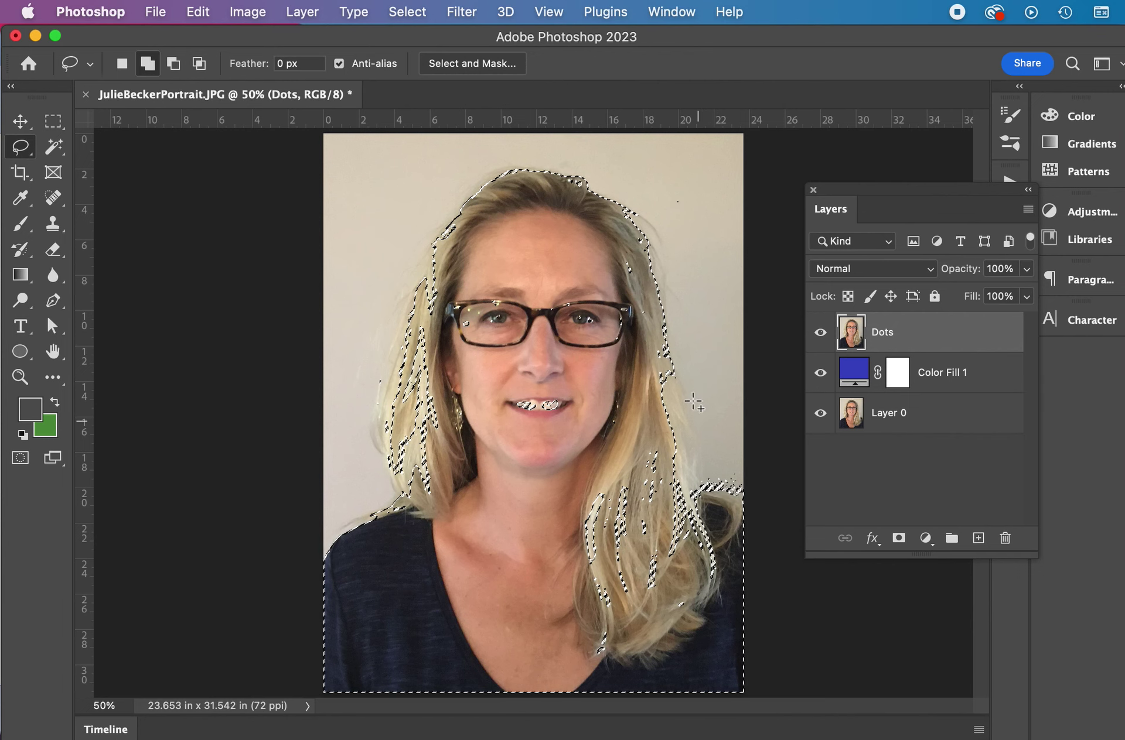
click(654, 294)
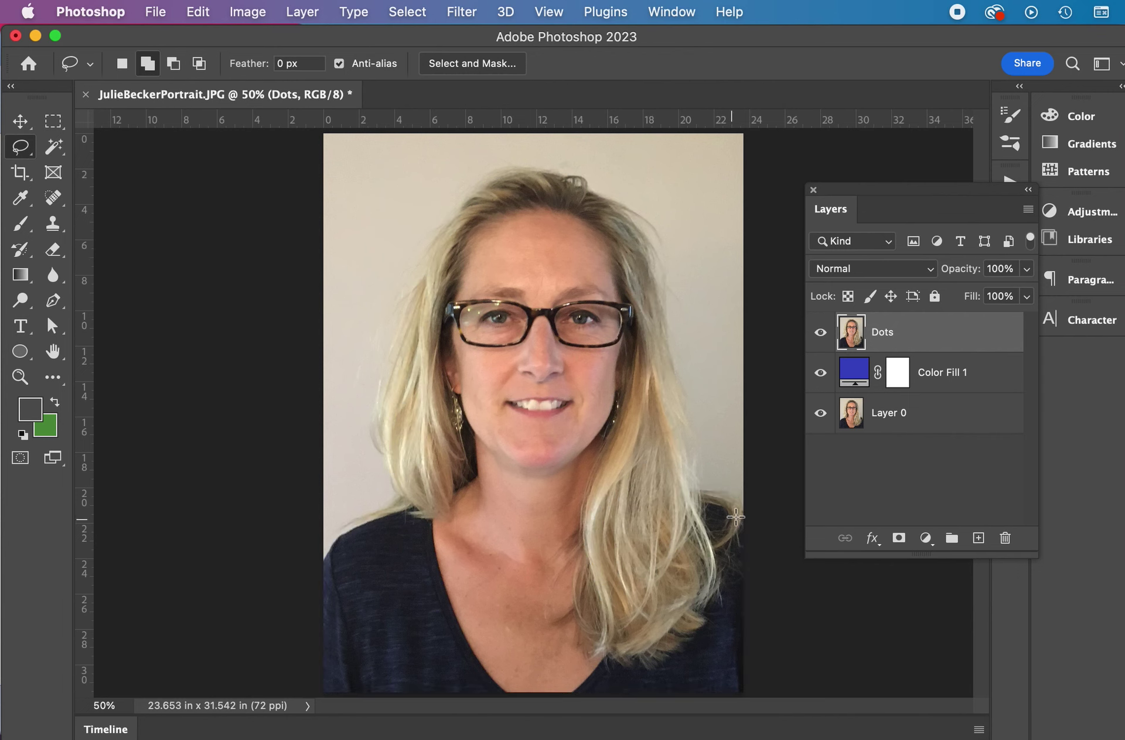
- Lasso around the hair's right side, crown and left side, closing along the shoulder edge
mouse_move(745, 517)
mouse_down()
mouse_move(733, 497)
mouse_move(705, 490)
mouse_move(685, 449)
mouse_move(655, 260)
mouse_move(616, 210)
mouse_move(563, 172)
mouse_move(521, 169)
mouse_move(469, 201)
mouse_move(397, 335)
mouse_move(381, 409)
mouse_move(384, 472)
mouse_move(399, 503)
mouse_move(342, 537)
mouse_move(380, 737)
mouse_move(791, 673)
mouse_move(761, 559)
mouse_up()
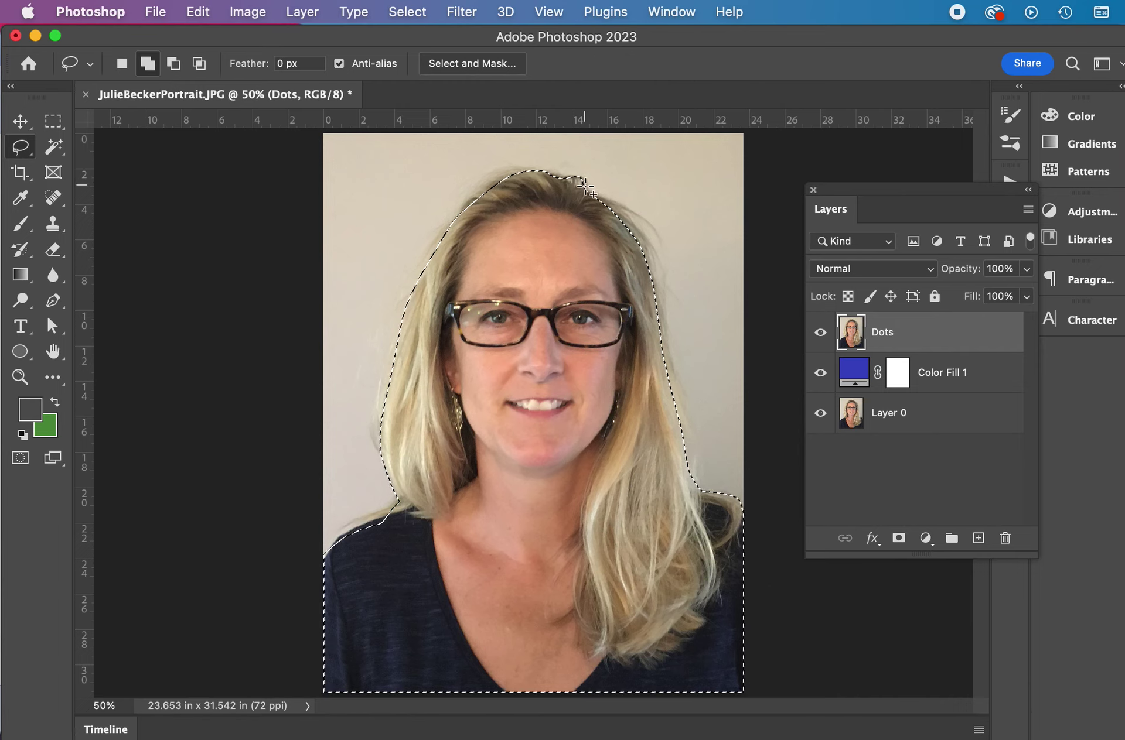
mouse_move(582, 186)
mouse_down()
mouse_move(599, 189)
mouse_move(647, 255)
mouse_move(677, 409)
mouse_move(675, 488)
mouse_move(691, 491)
mouse_up()
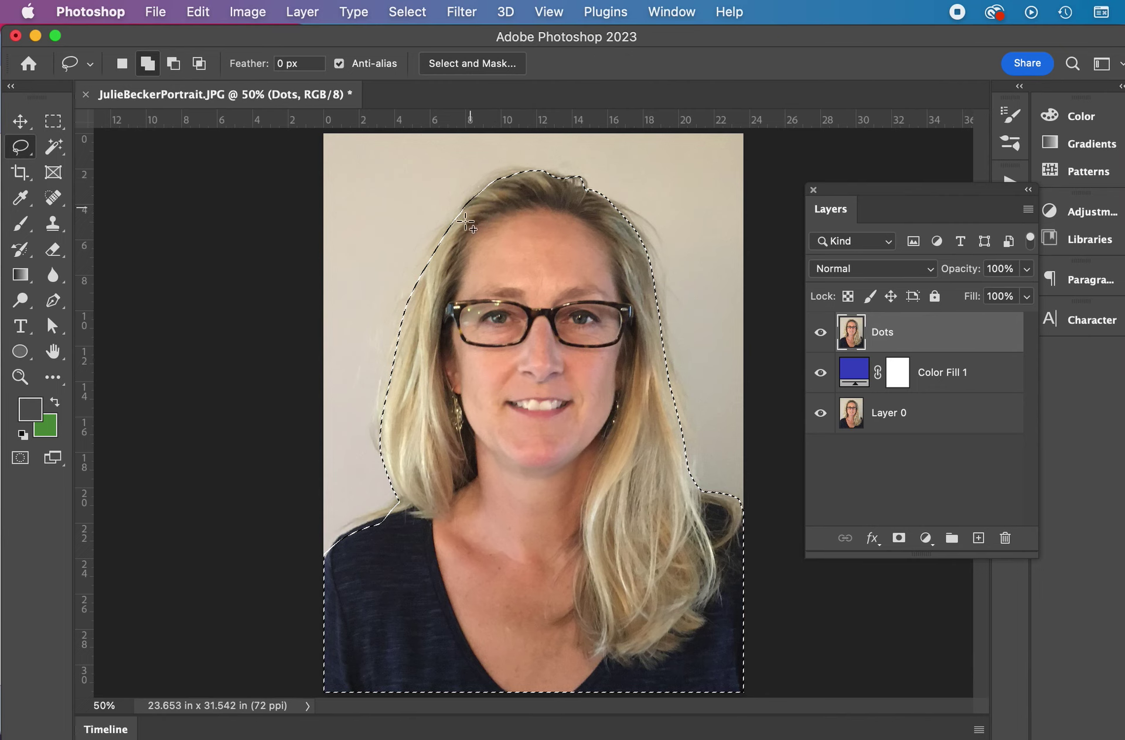
mouse_move(458, 211)
mouse_down()
mouse_move(422, 274)
mouse_move(430, 338)
mouse_move(455, 387)
mouse_up()
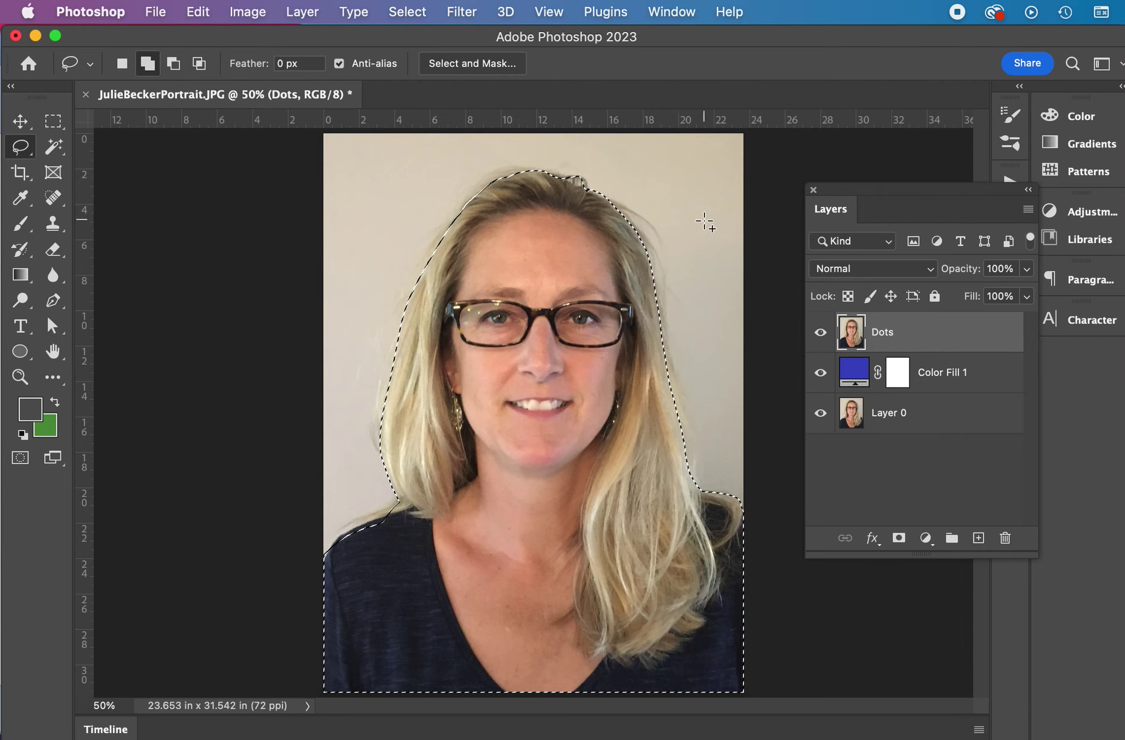
click(407, 12)
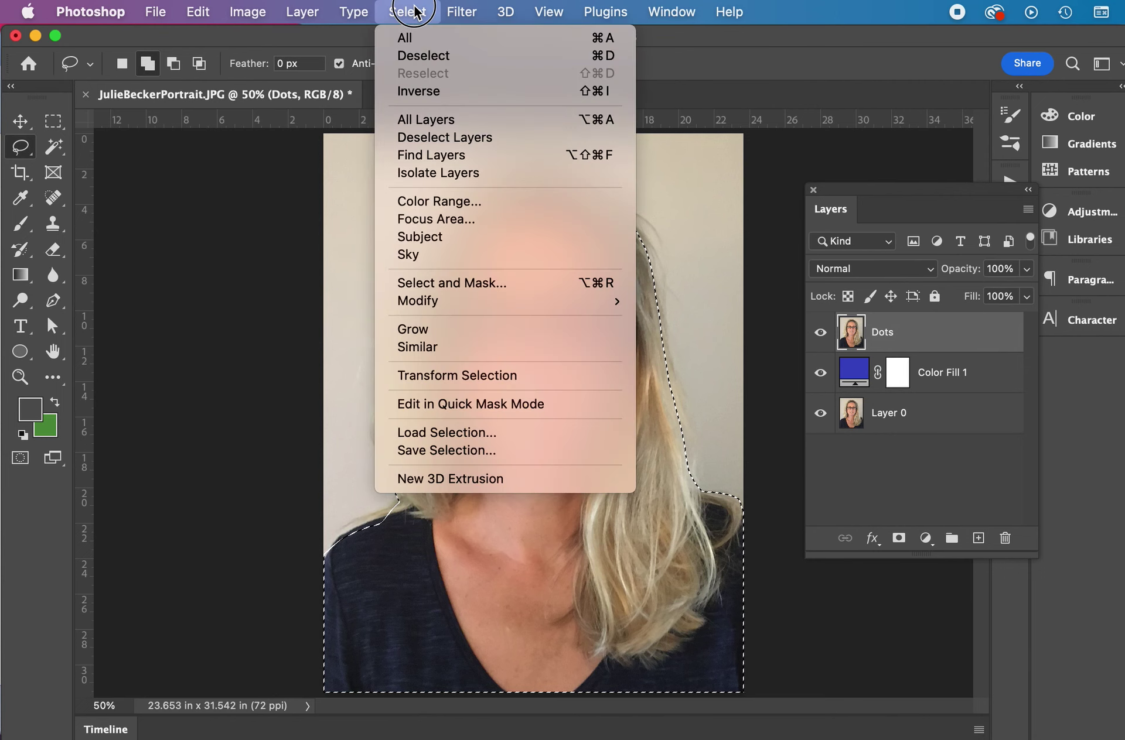
click(417, 73)
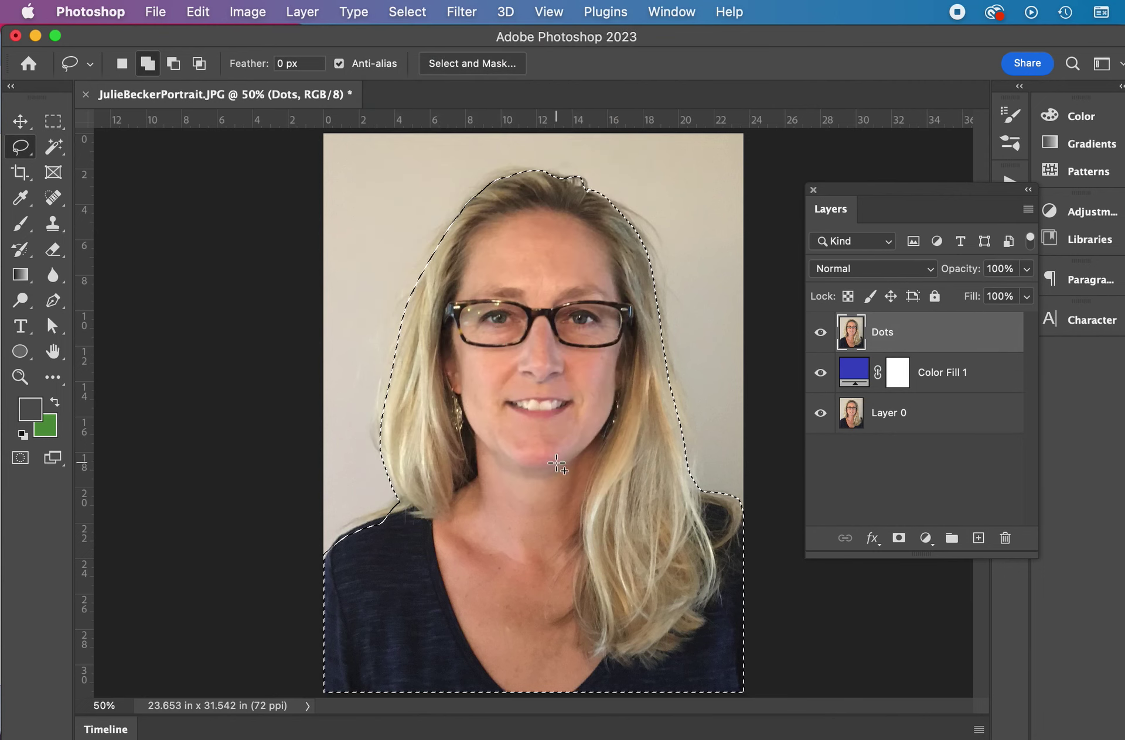
mouse_move(396, 502)
mouse_down()
mouse_move(334, 535)
mouse_move(305, 609)
mouse_up()
- Add a layer mask to the Dots layer from the woman's selection, then target its image pixels
click(897, 539)
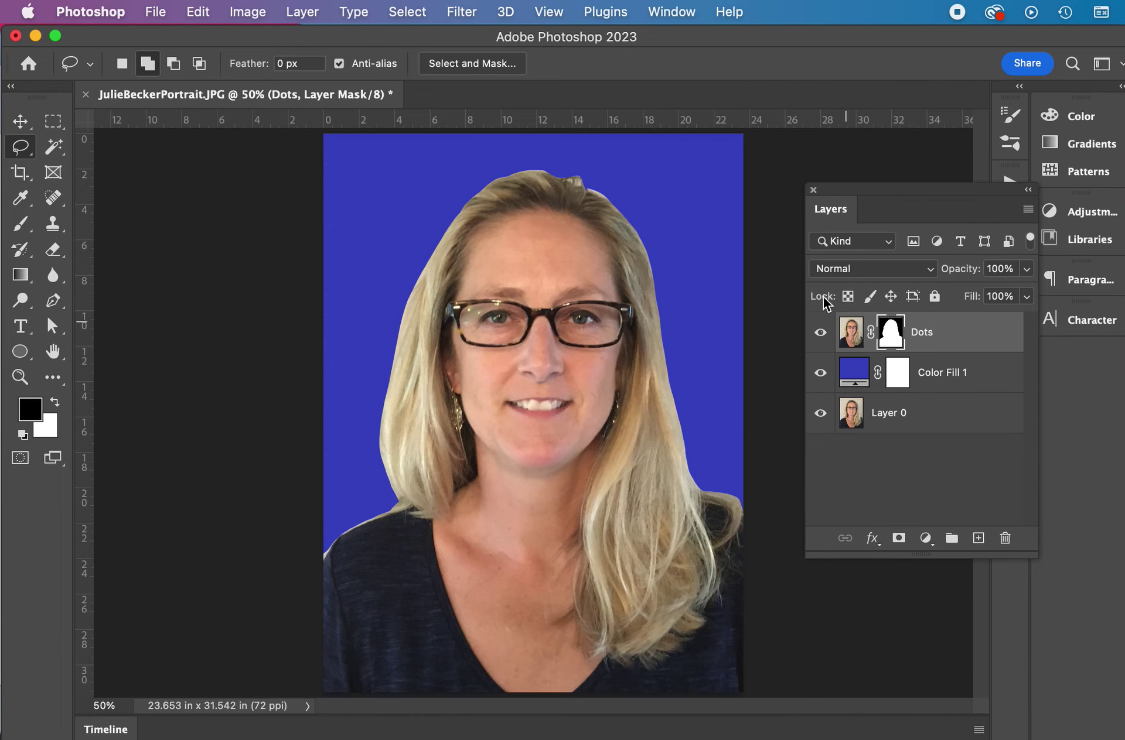
click(246, 11)
mouse_move(259, 66)
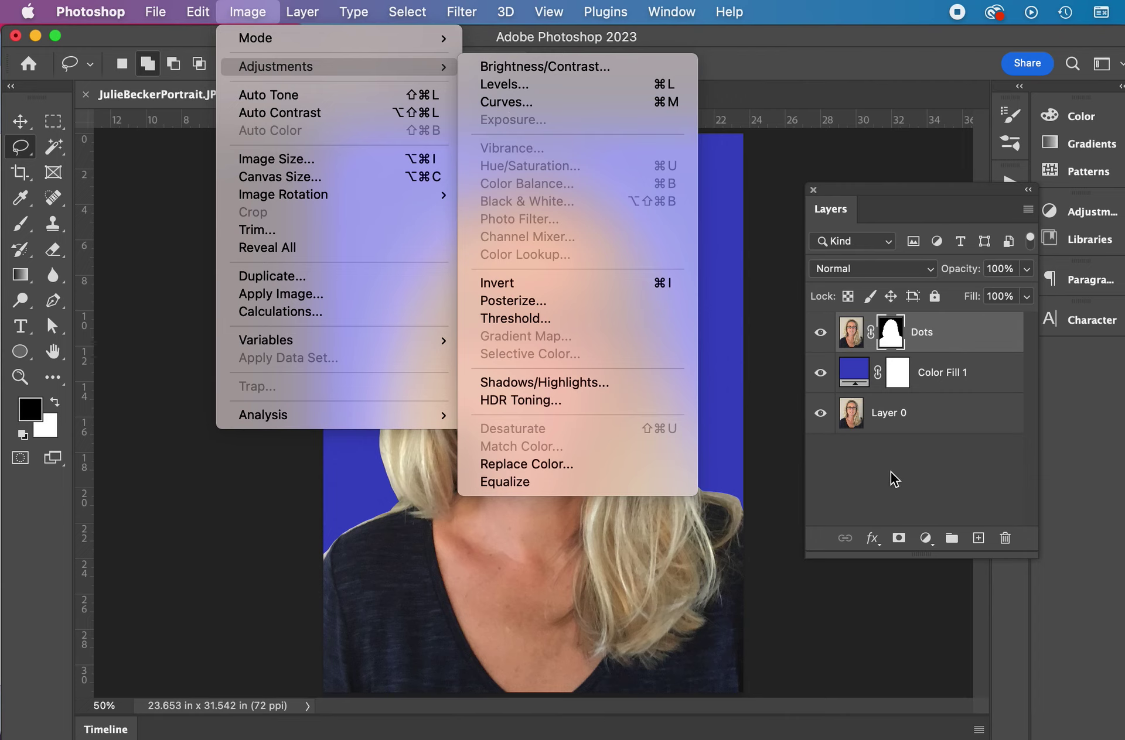
click(891, 332)
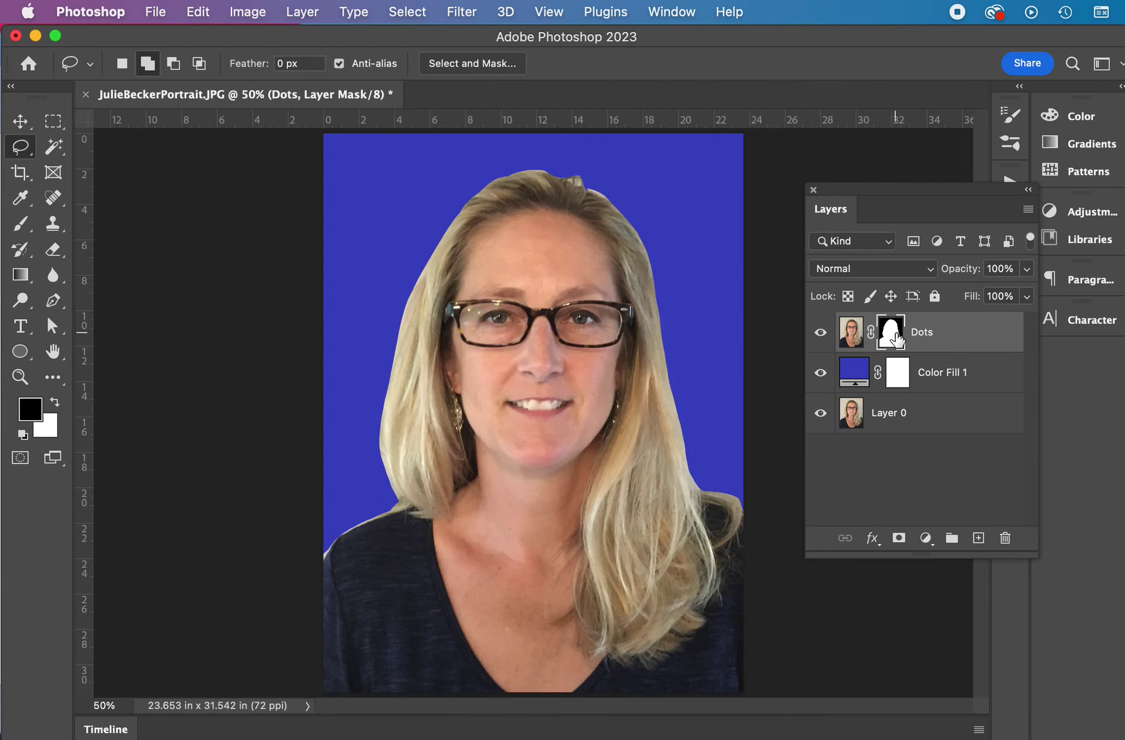
click(851, 338)
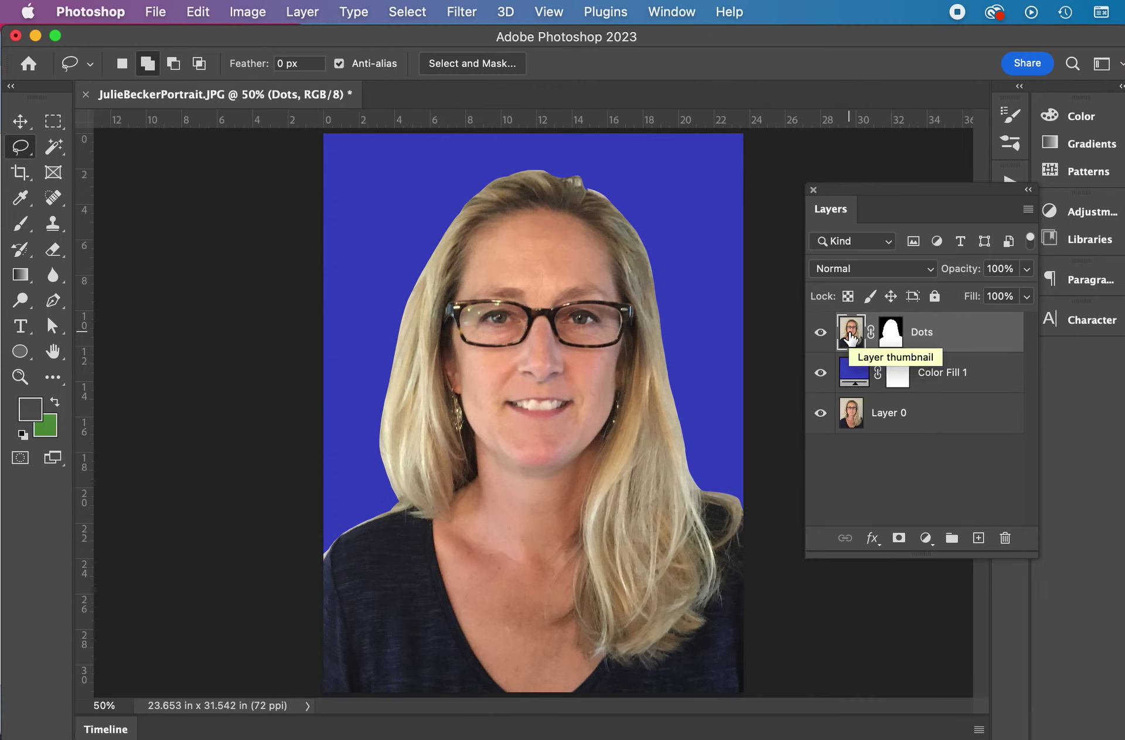
- Try Desaturate on the Dots photo, then undo it
click(247, 10)
mouse_move(259, 69)
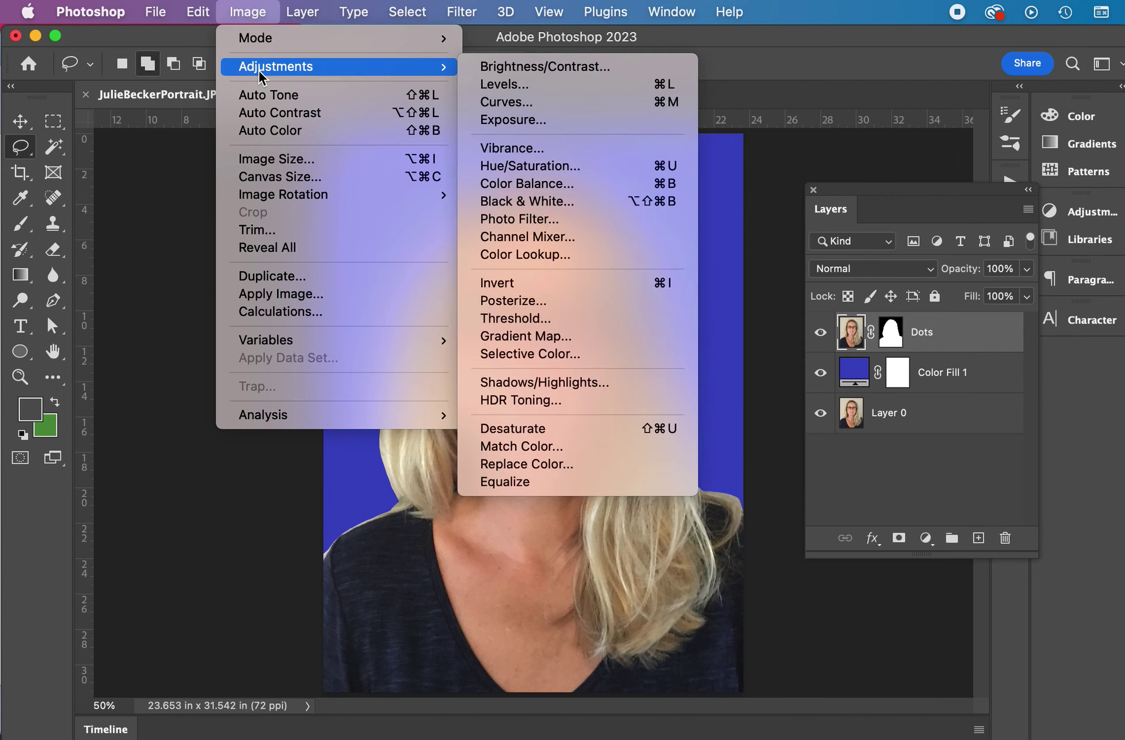
click(590, 428)
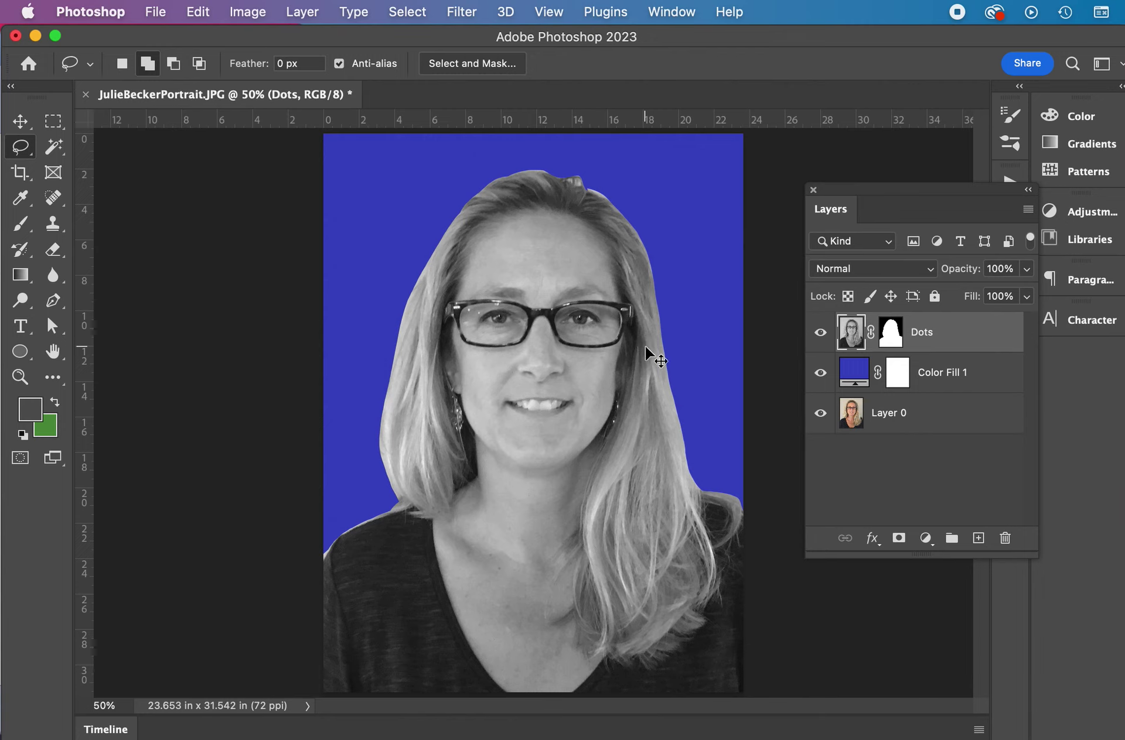
key(super+z)
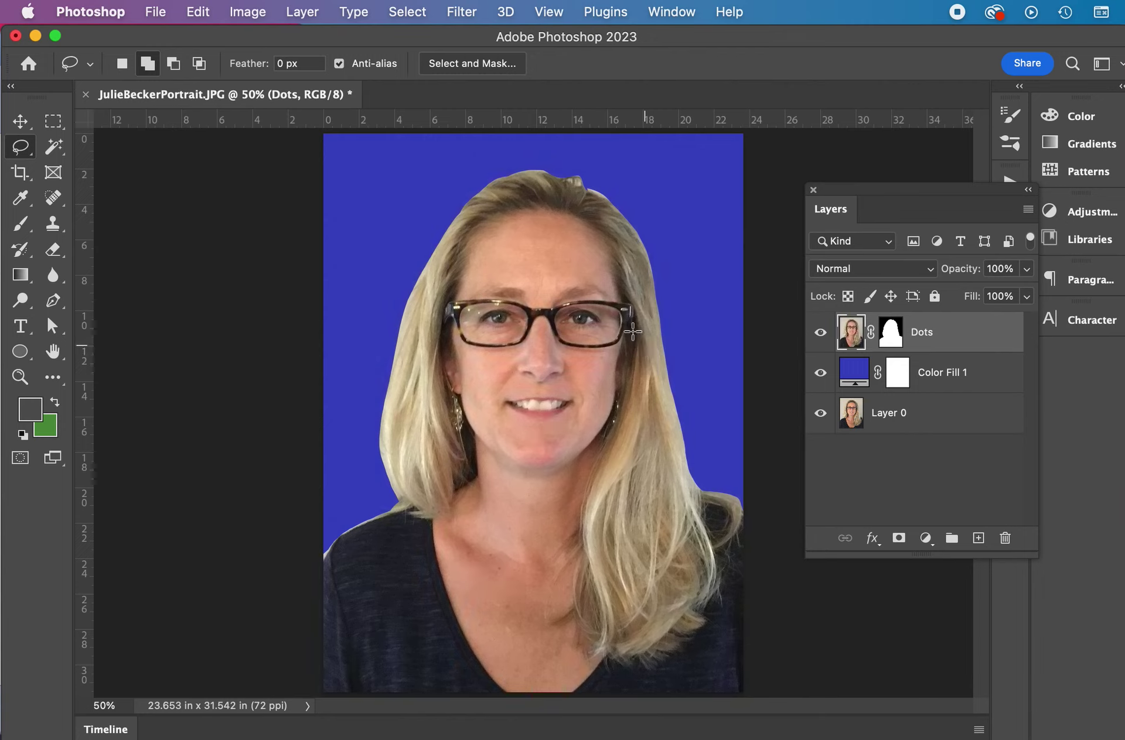
- Remove all colour from the portrait with Hue/Saturation at Saturation -100
click(256, 14)
mouse_move(264, 72)
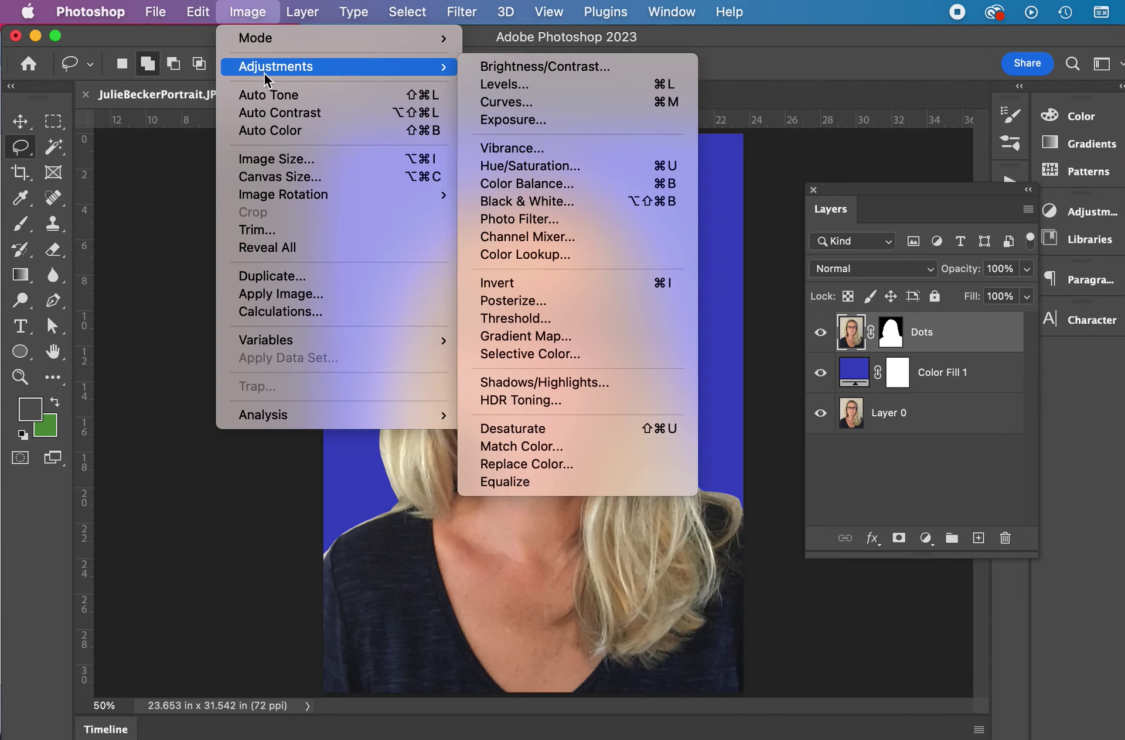
click(550, 168)
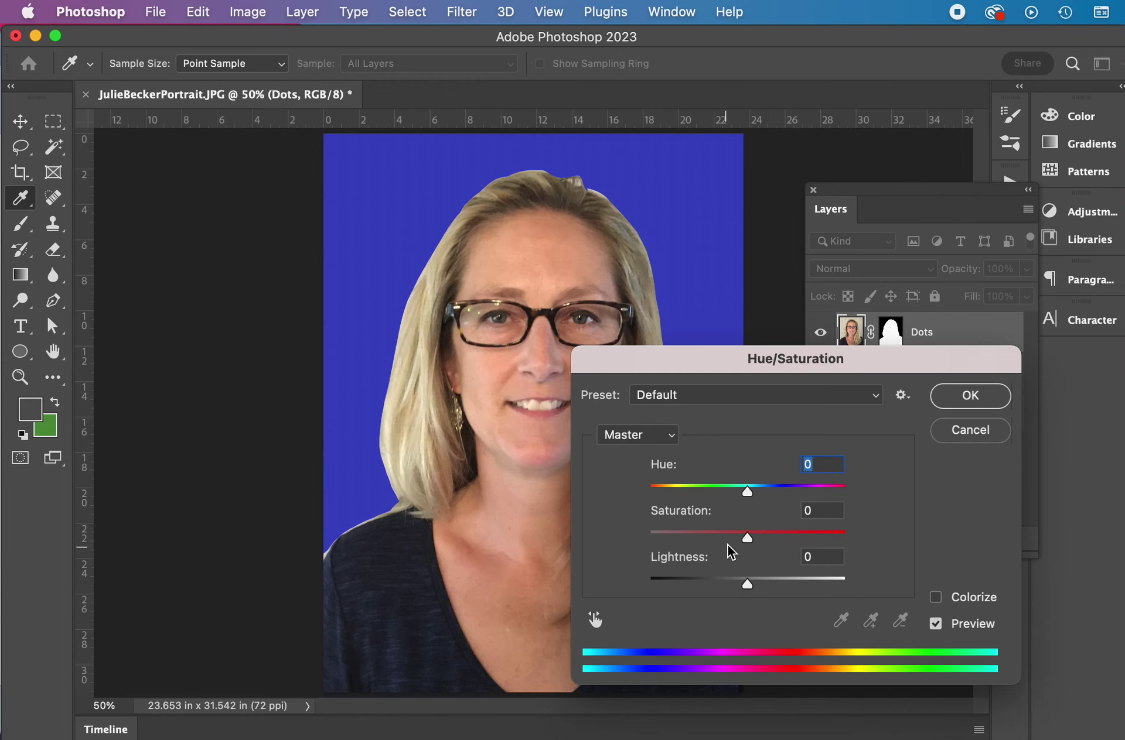
drag(747, 539, 603, 538)
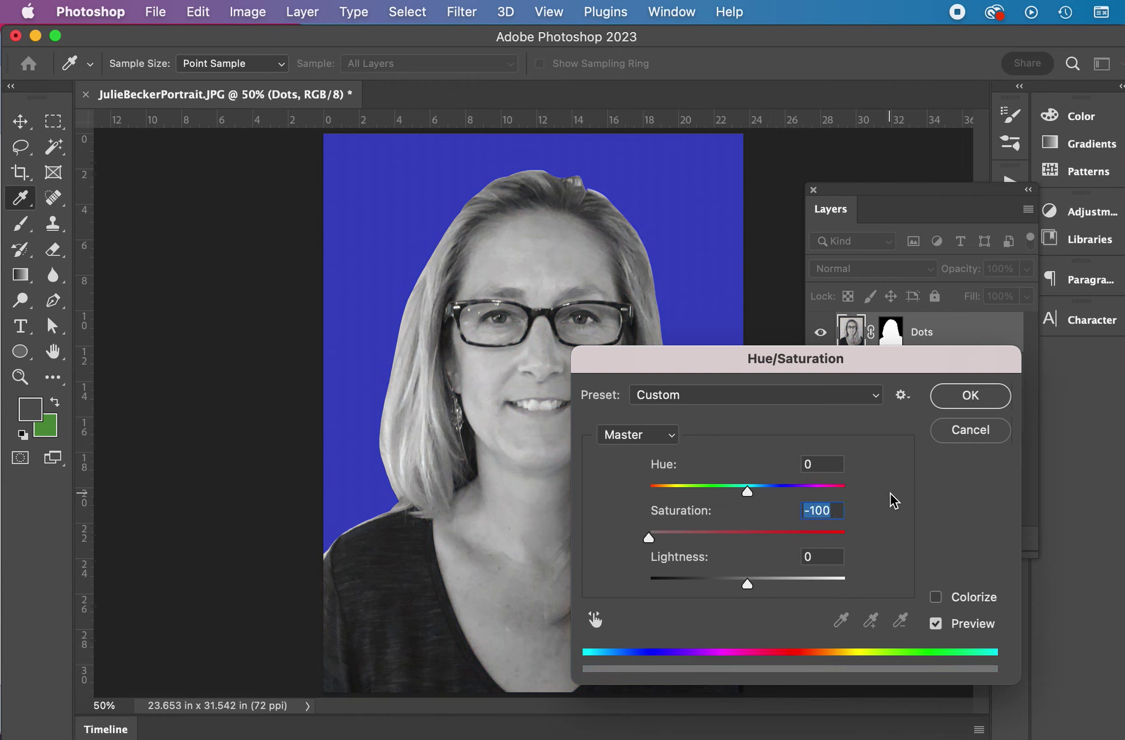
click(970, 396)
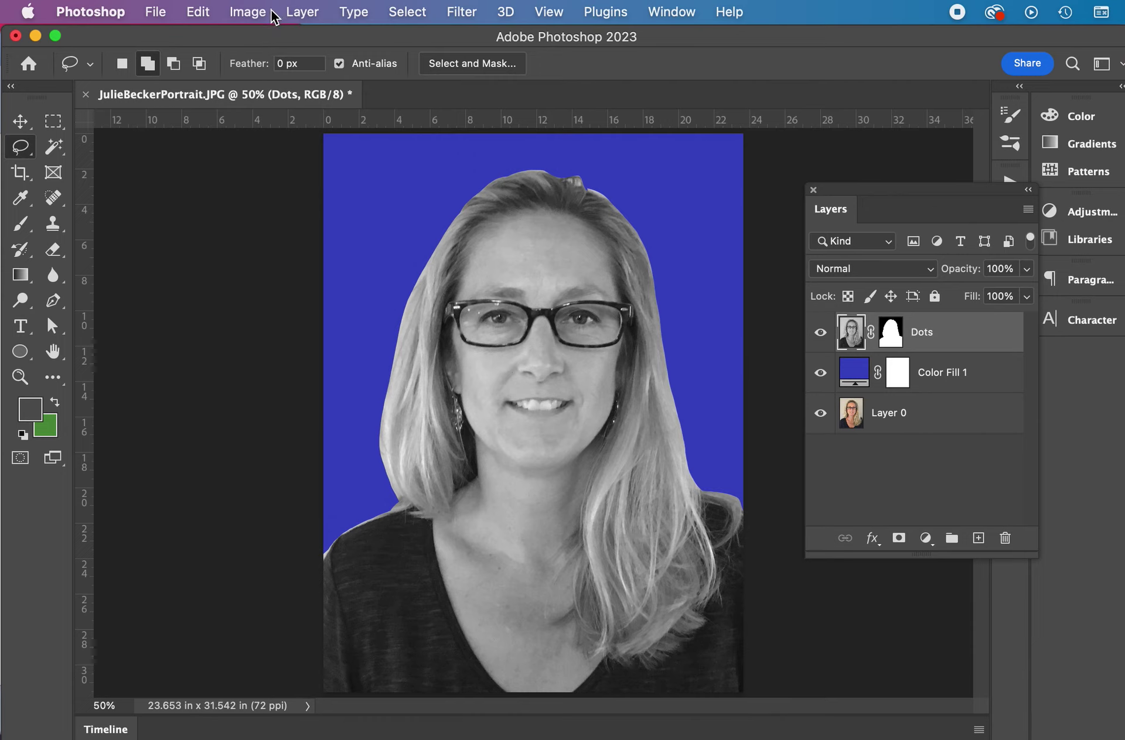
- Apply Levels to the greyscale portrait with black input 13 and white input 225
click(301, 12)
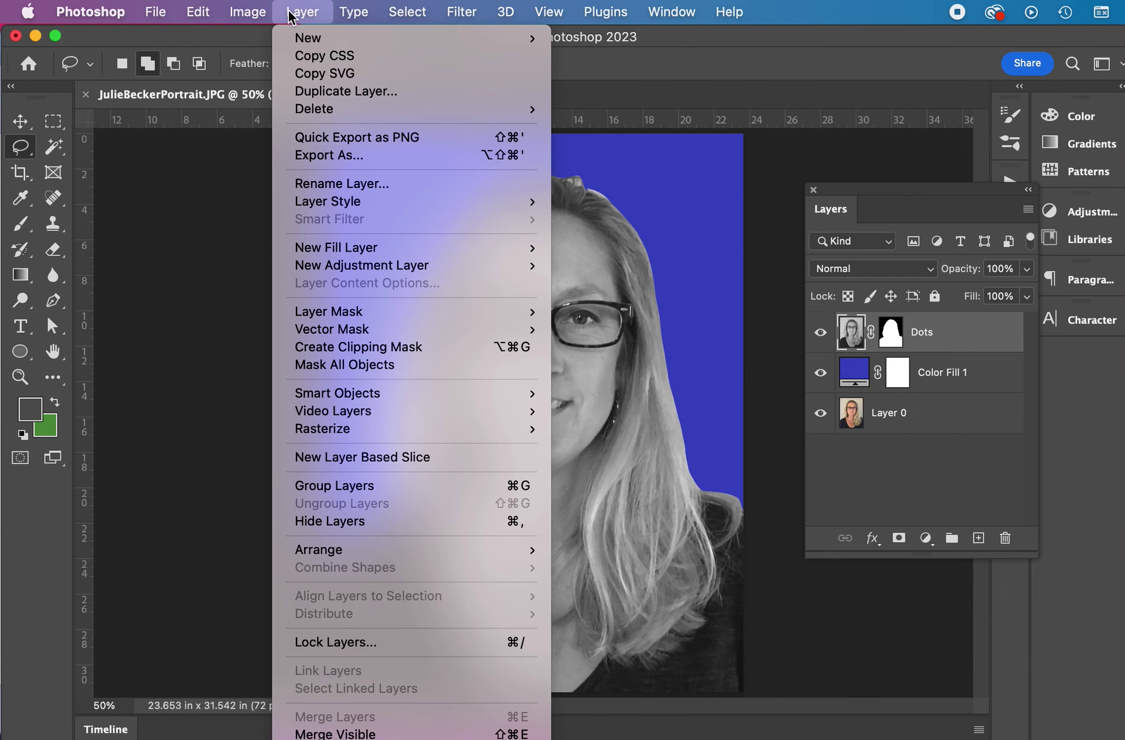
mouse_move(272, 74)
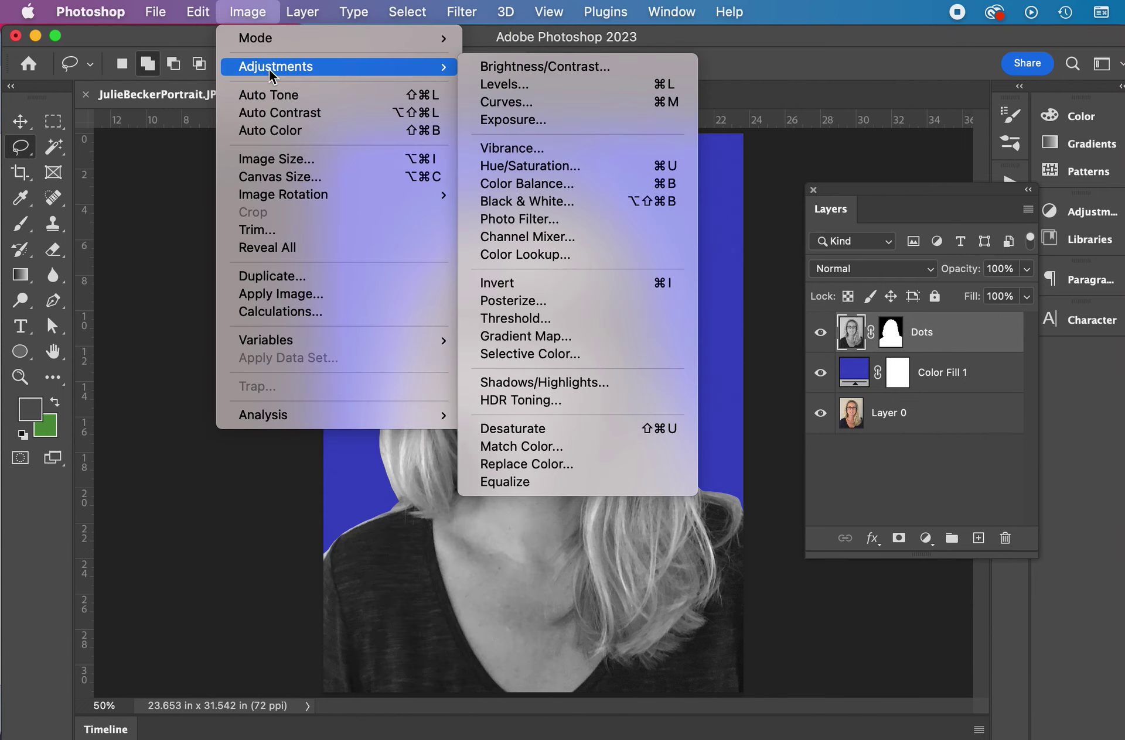
click(533, 84)
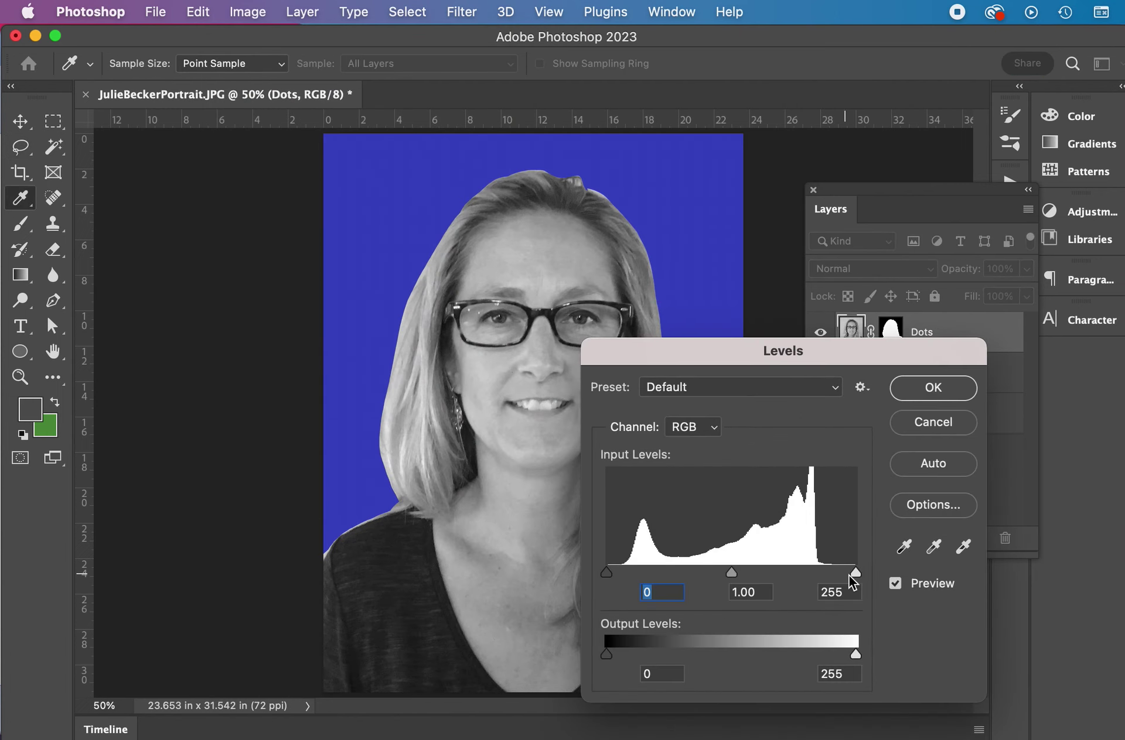
drag(856, 571, 826, 571)
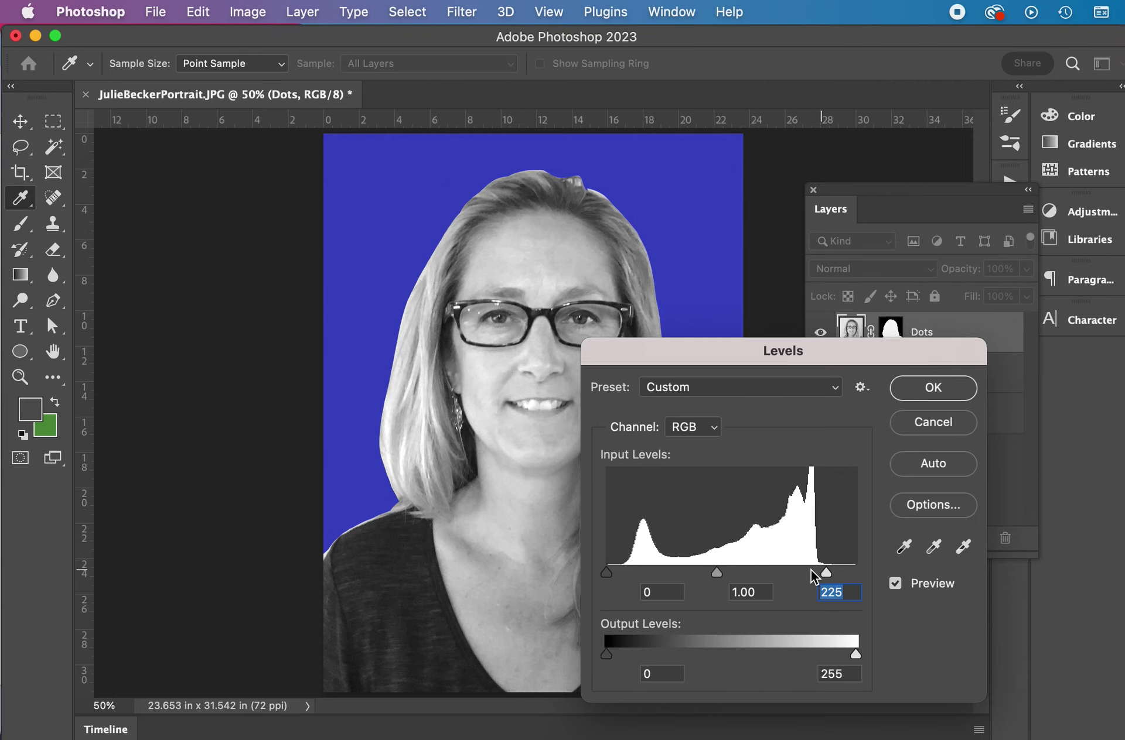
drag(609, 572, 620, 571)
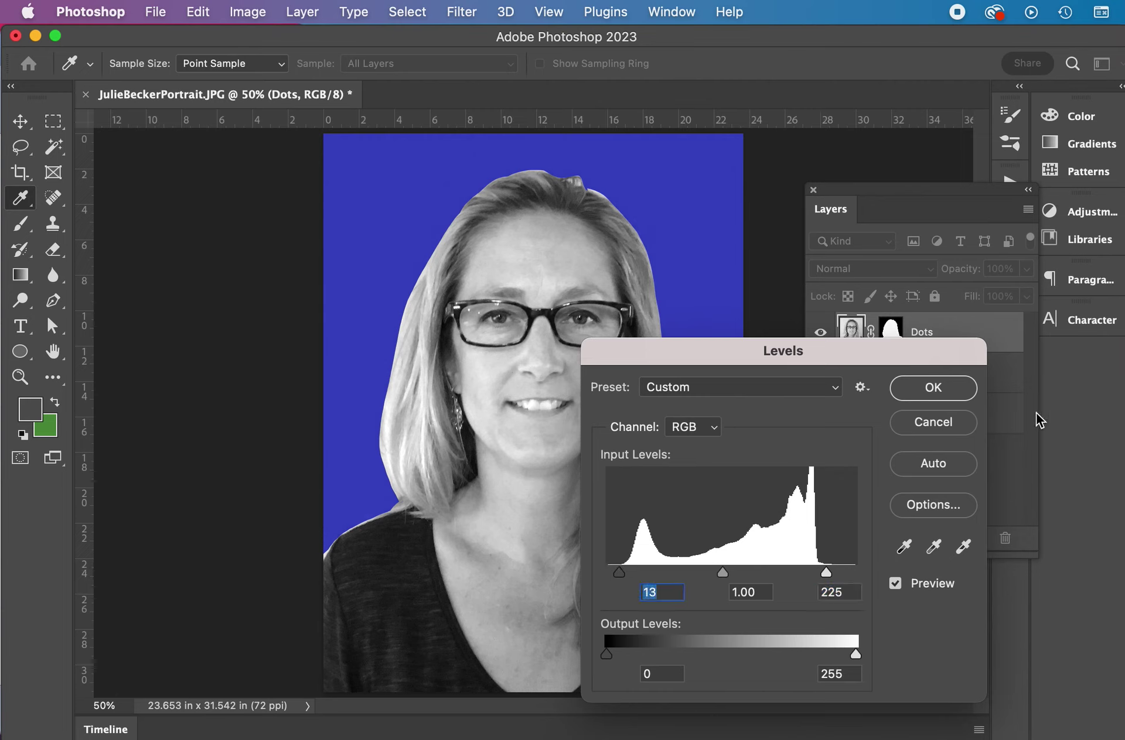
click(944, 391)
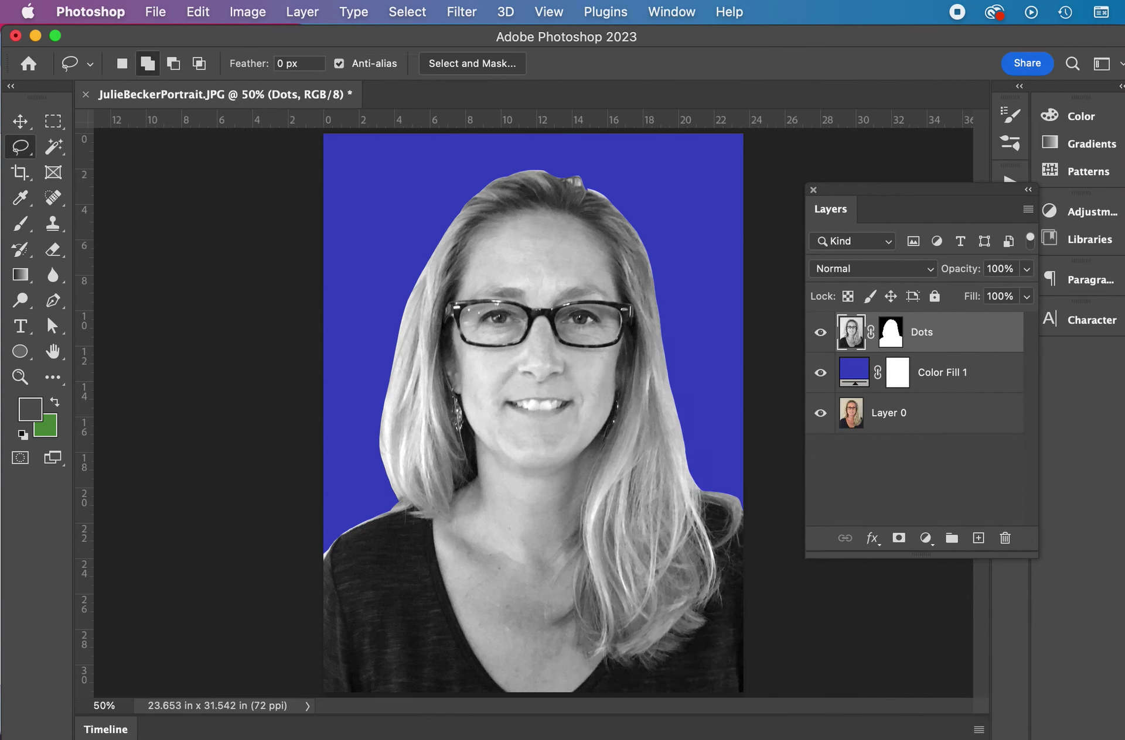
- Apply a Threshold of 159 to turn the Dots portrait pure black and white
click(248, 13)
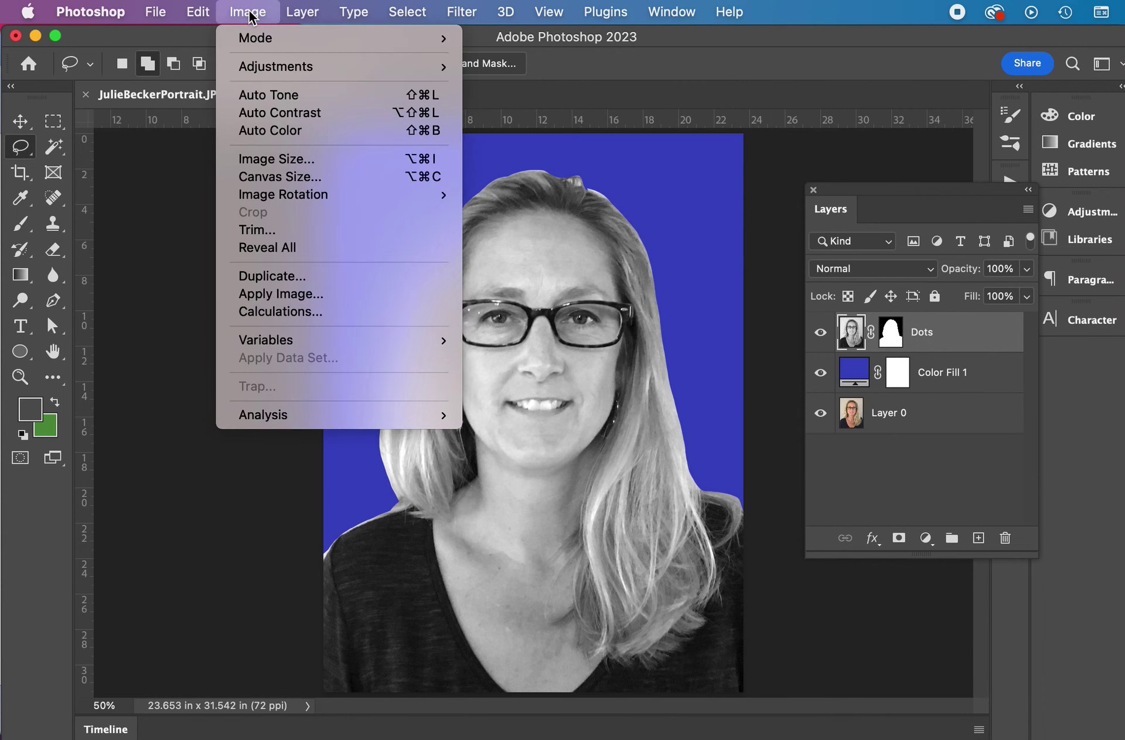
mouse_move(260, 72)
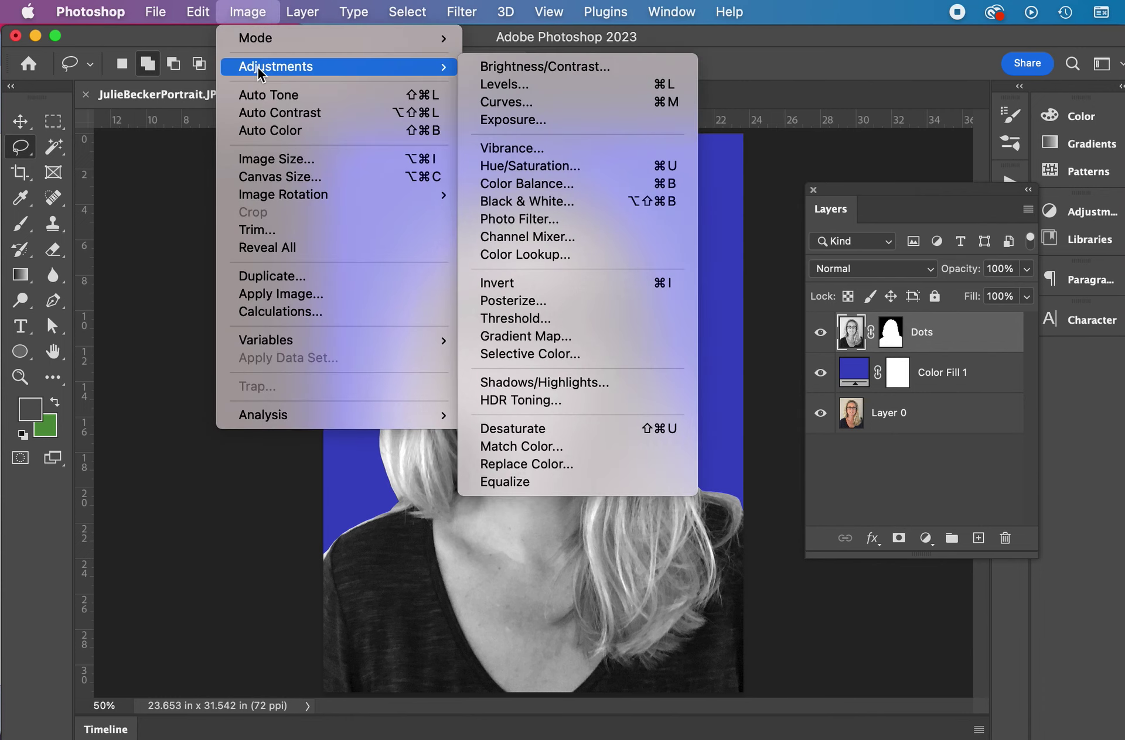
click(517, 319)
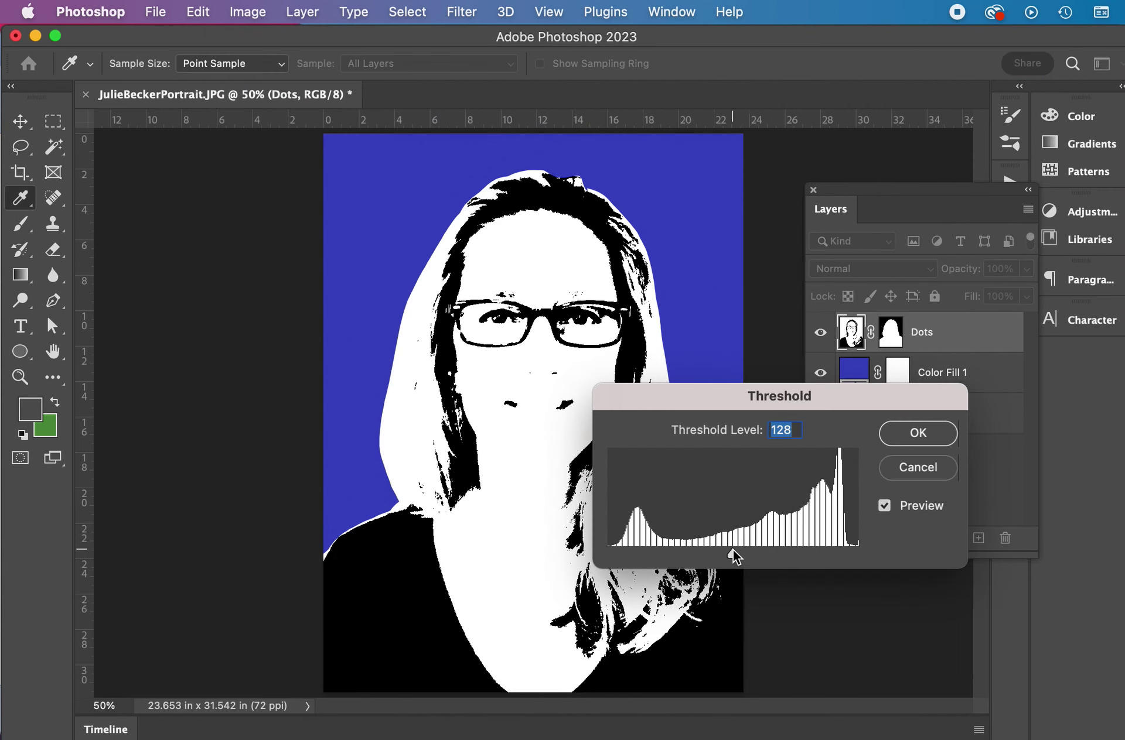
drag(733, 552, 764, 549)
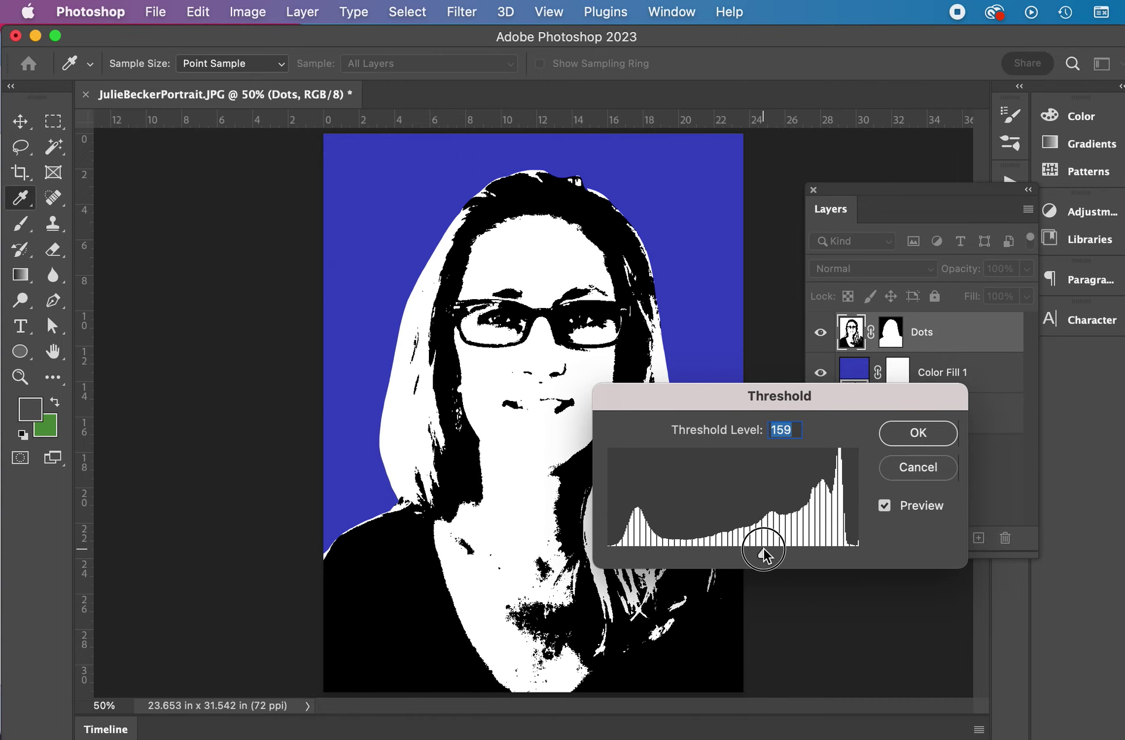
click(917, 435)
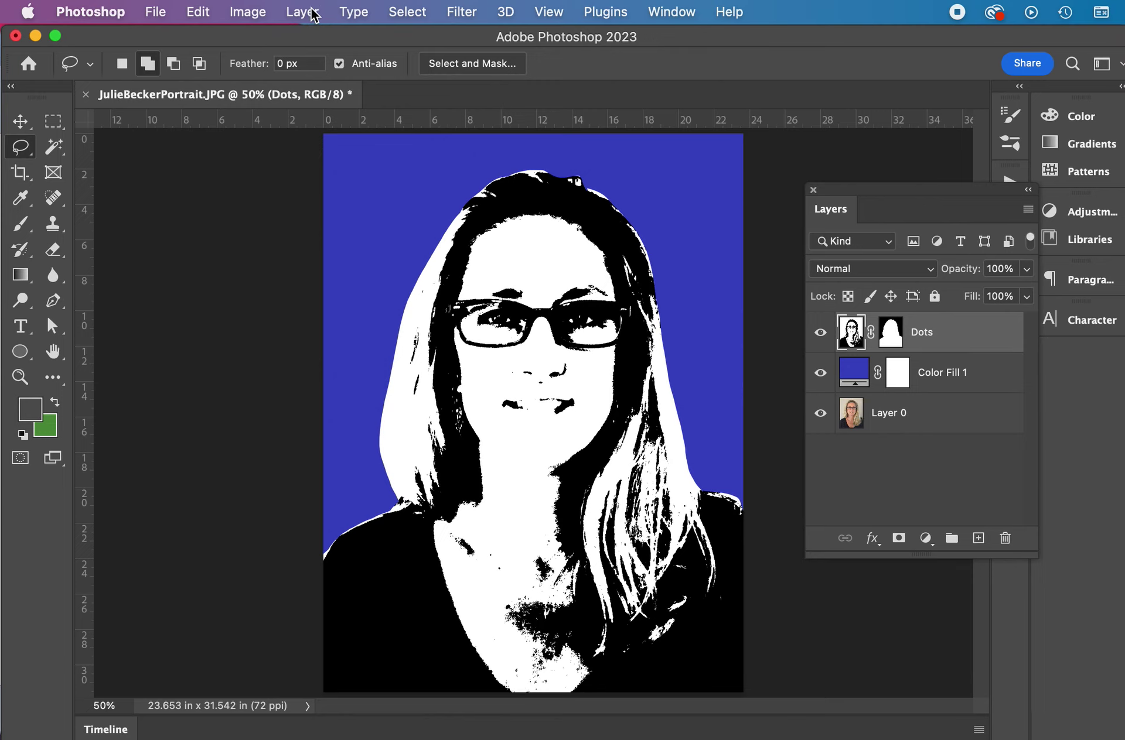
- Apply a Gaussian Blur with a 2.0-pixel radius to the Dots layer
click(472, 12)
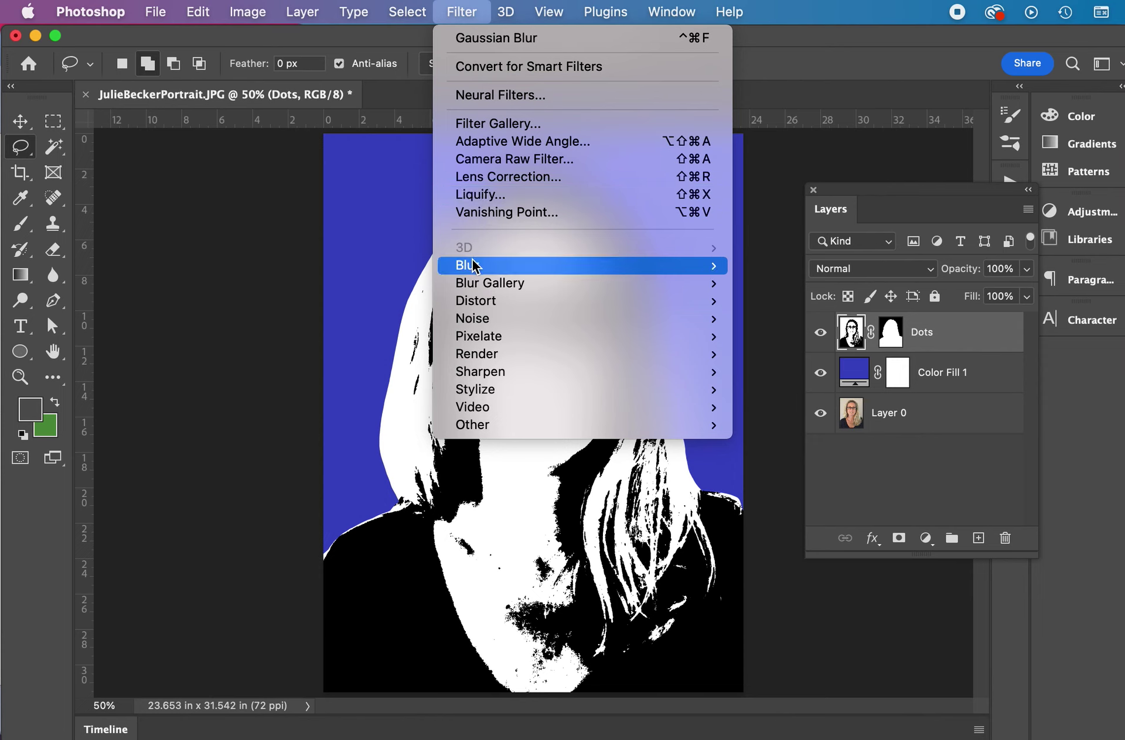
mouse_move(476, 263)
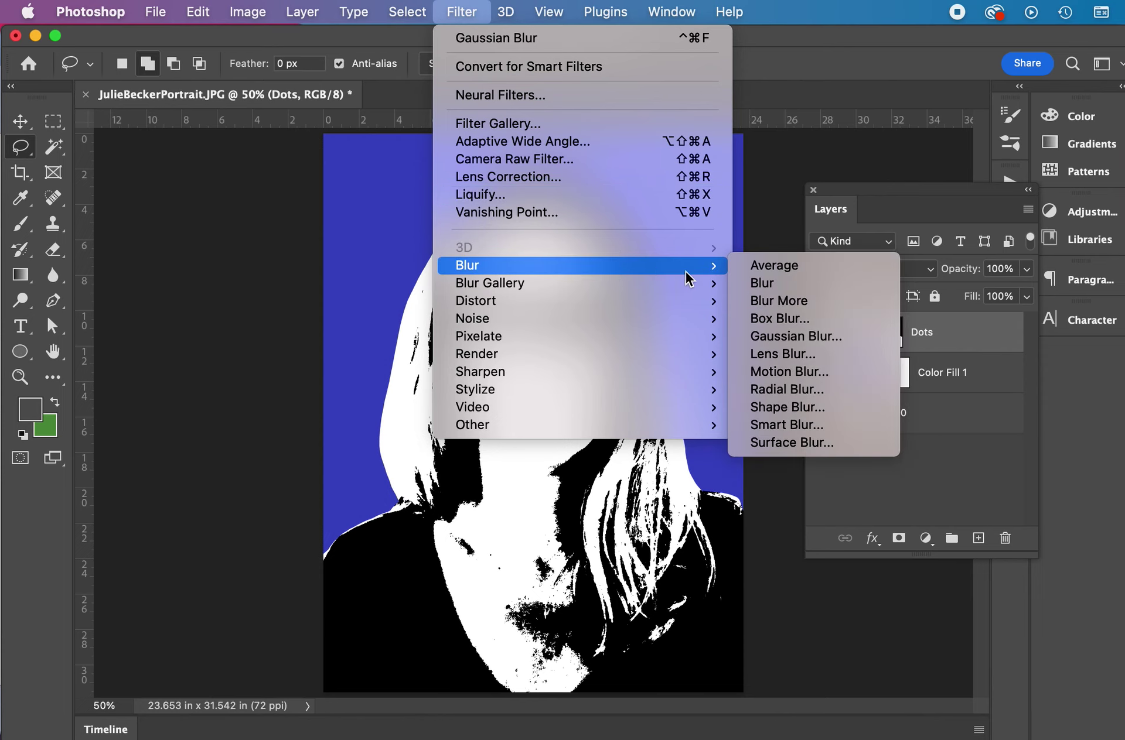
click(809, 339)
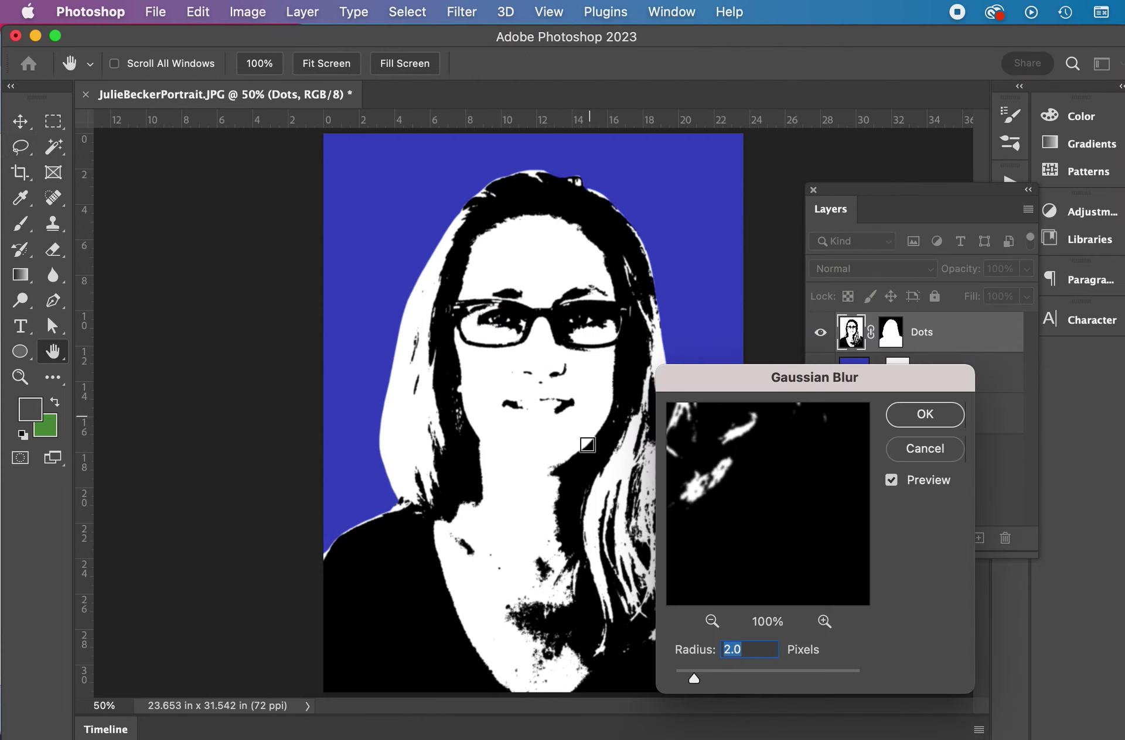
mouse_move(694, 677)
mouse_down()
mouse_move(680, 674)
mouse_move(693, 673)
mouse_up()
drag(757, 469, 812, 566)
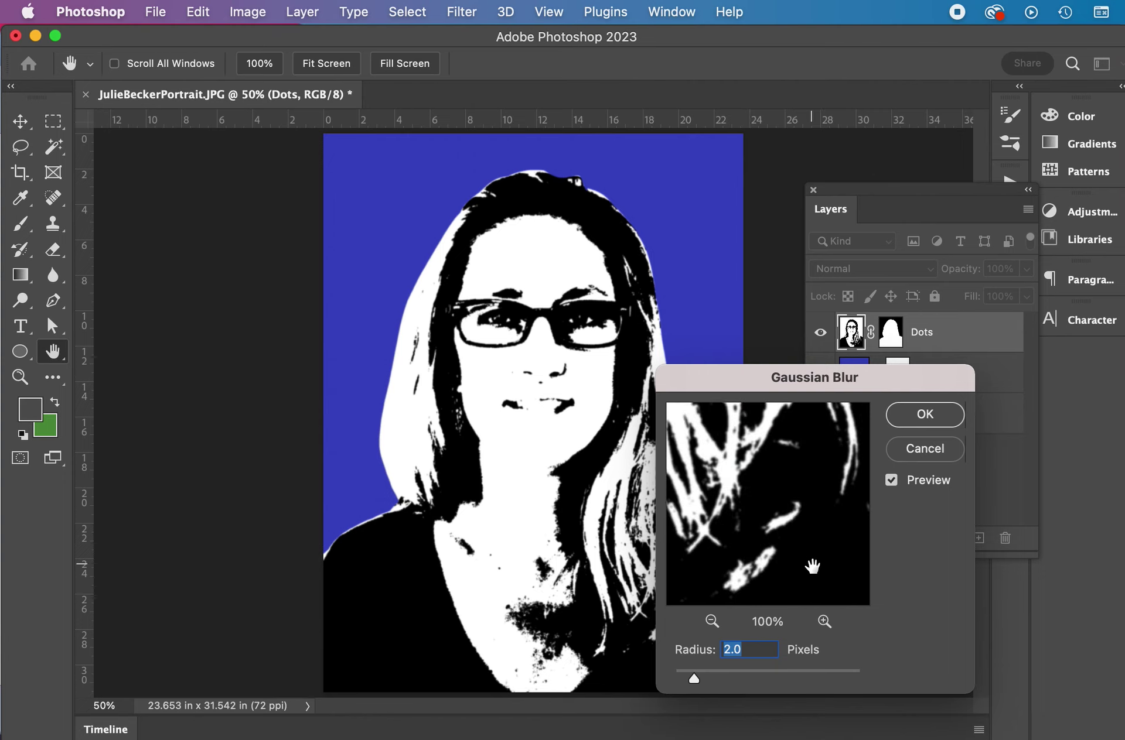
click(923, 417)
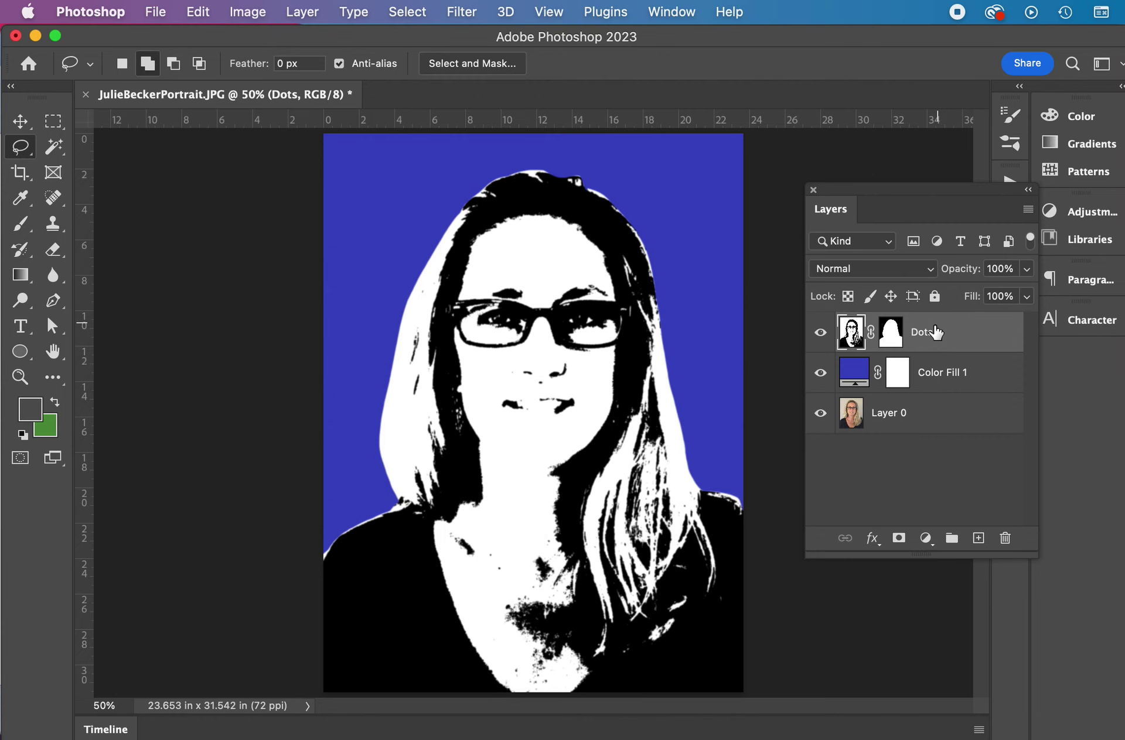
- Duplicate the Dots layer with Destination Document set to New
click(1028, 209)
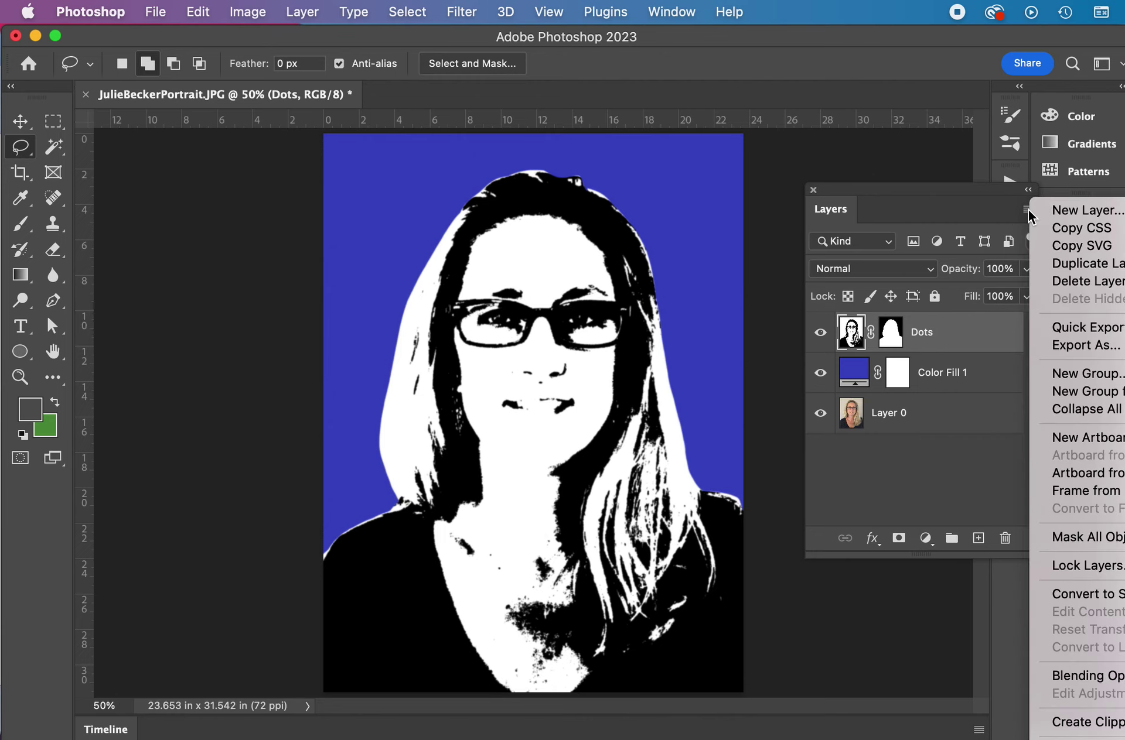
click(1064, 263)
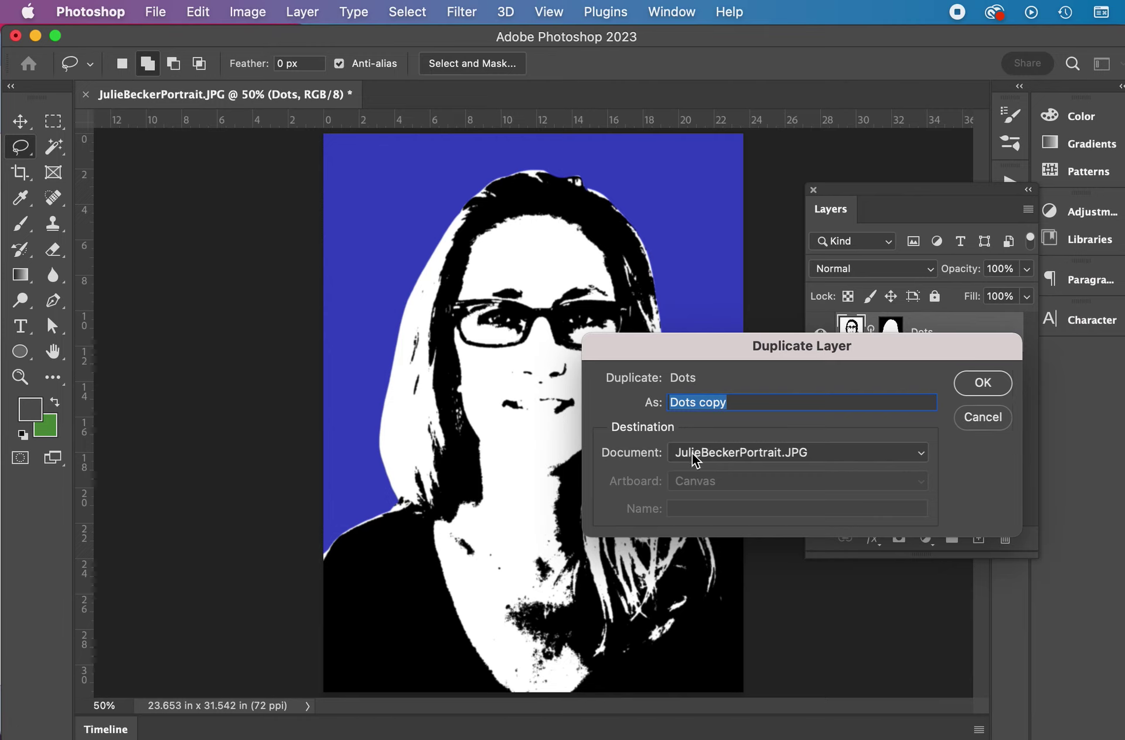
click(917, 452)
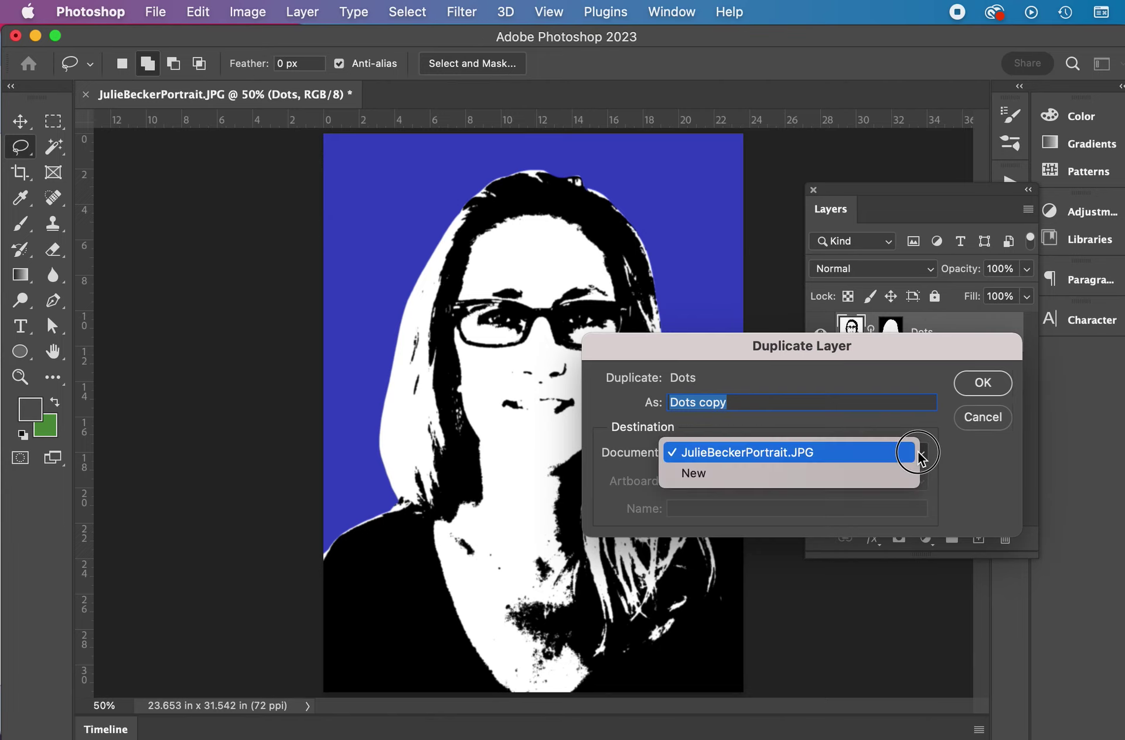
click(886, 474)
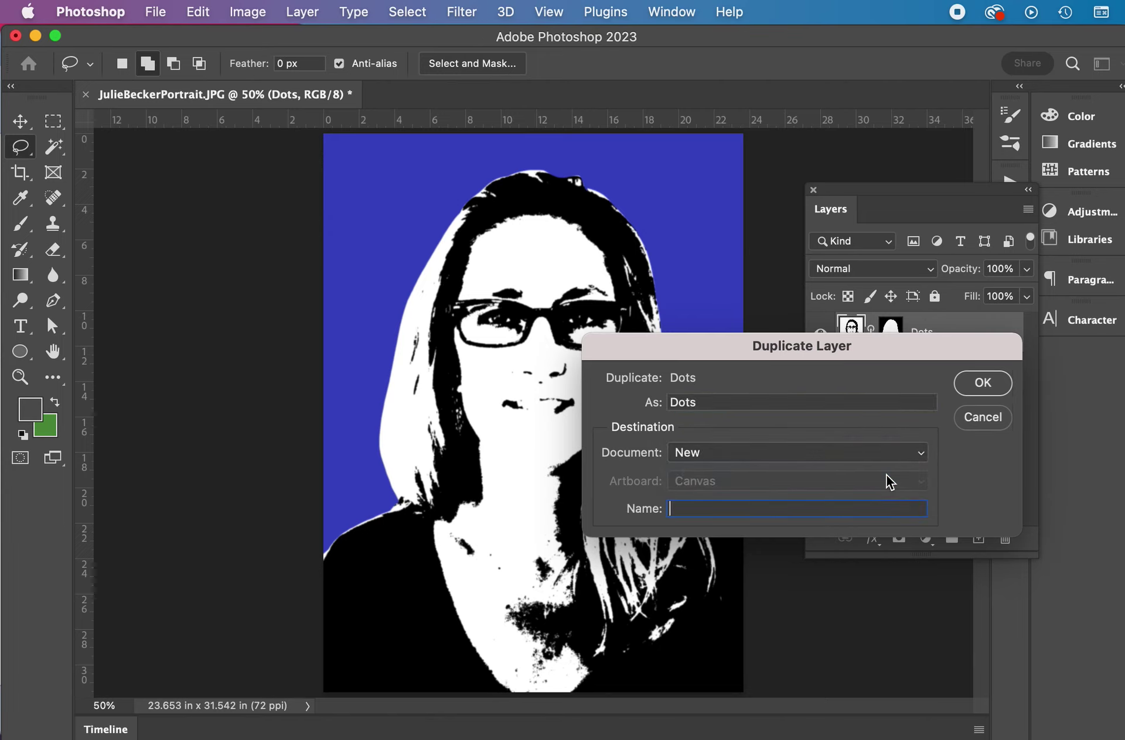
click(982, 385)
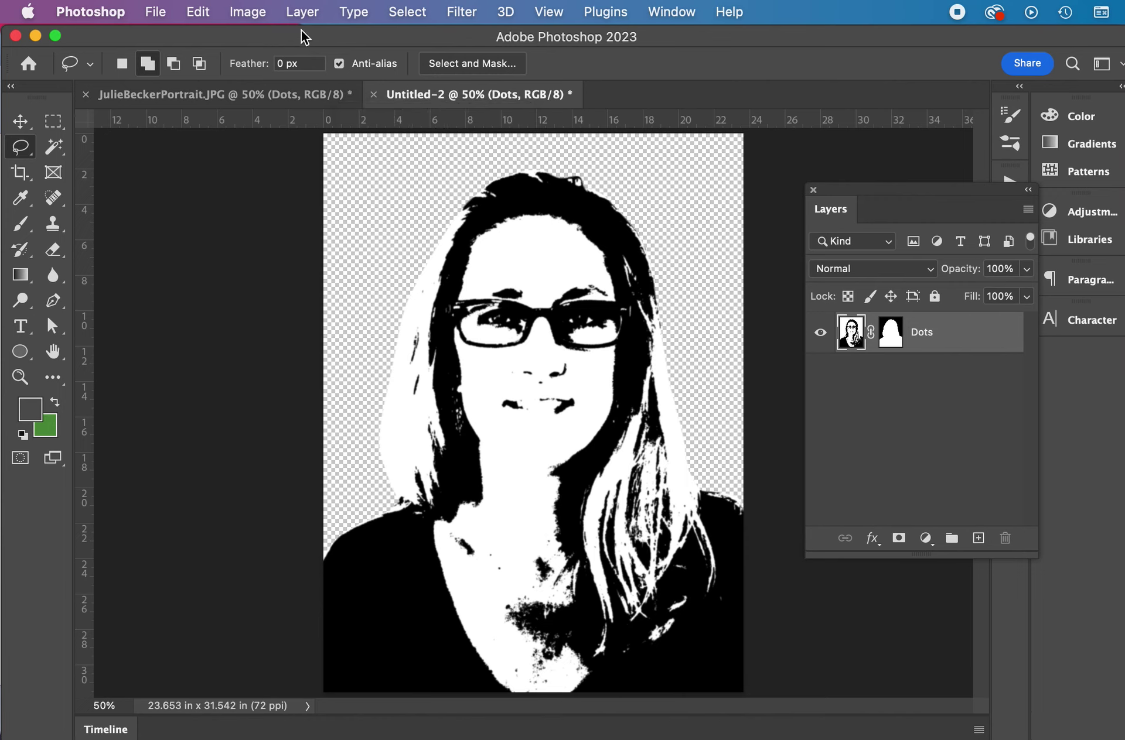
- Convert the new document to Grayscale, discarding its colour information
click(248, 12)
mouse_move(255, 39)
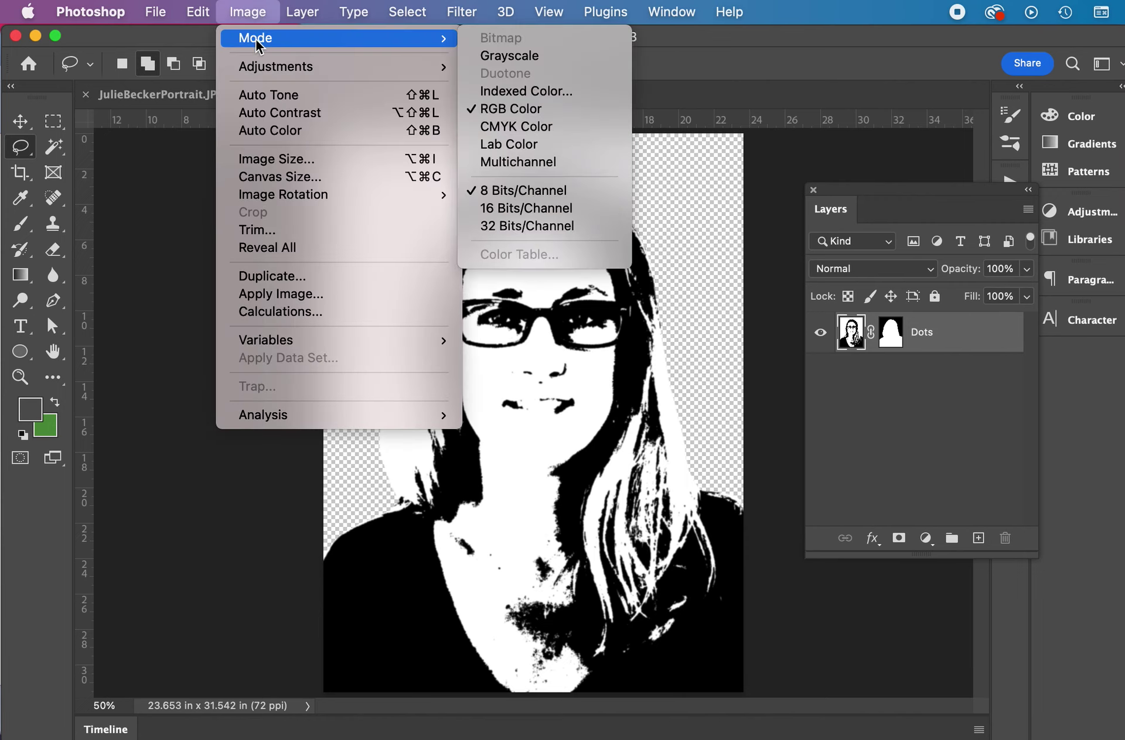
click(520, 56)
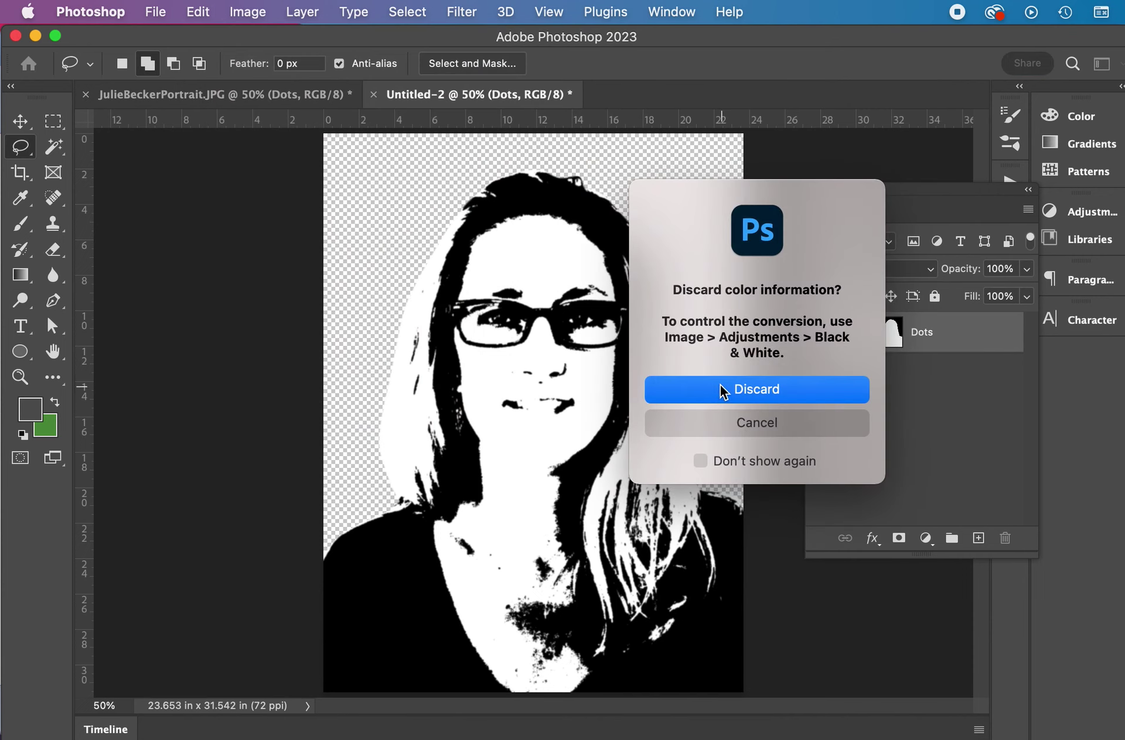
click(719, 394)
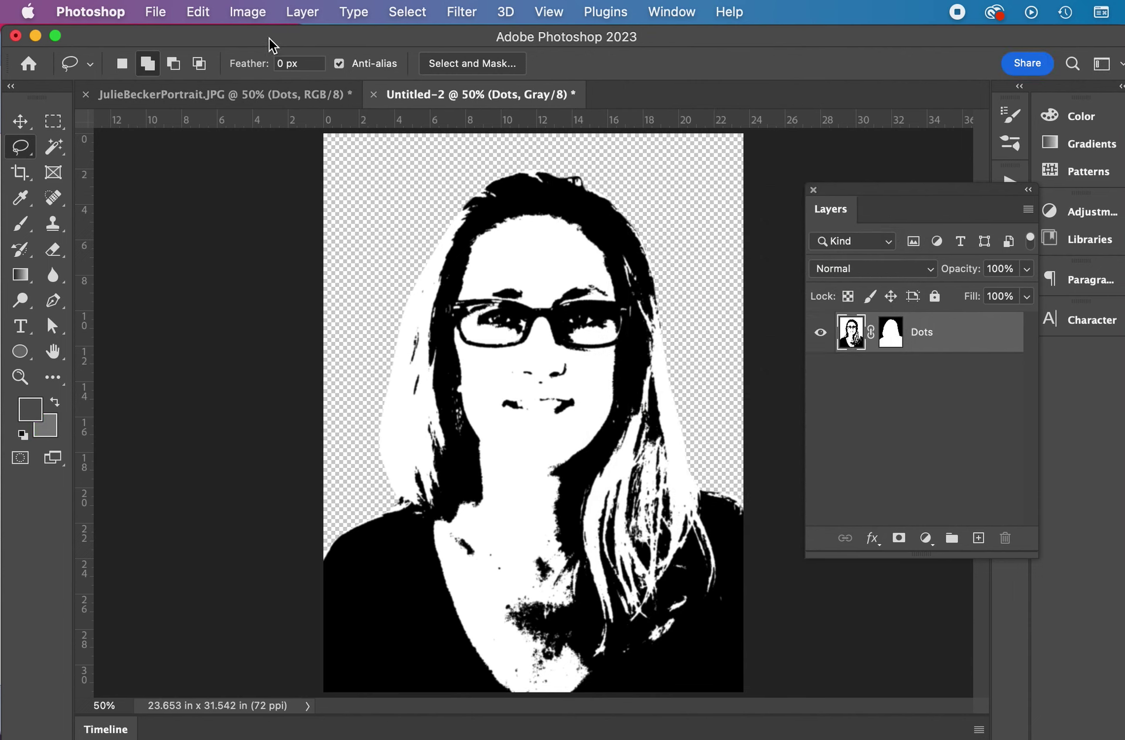
- Convert to Bitmap mode, flattening layers and keeping the Halftone Screen method
click(247, 15)
mouse_move(250, 41)
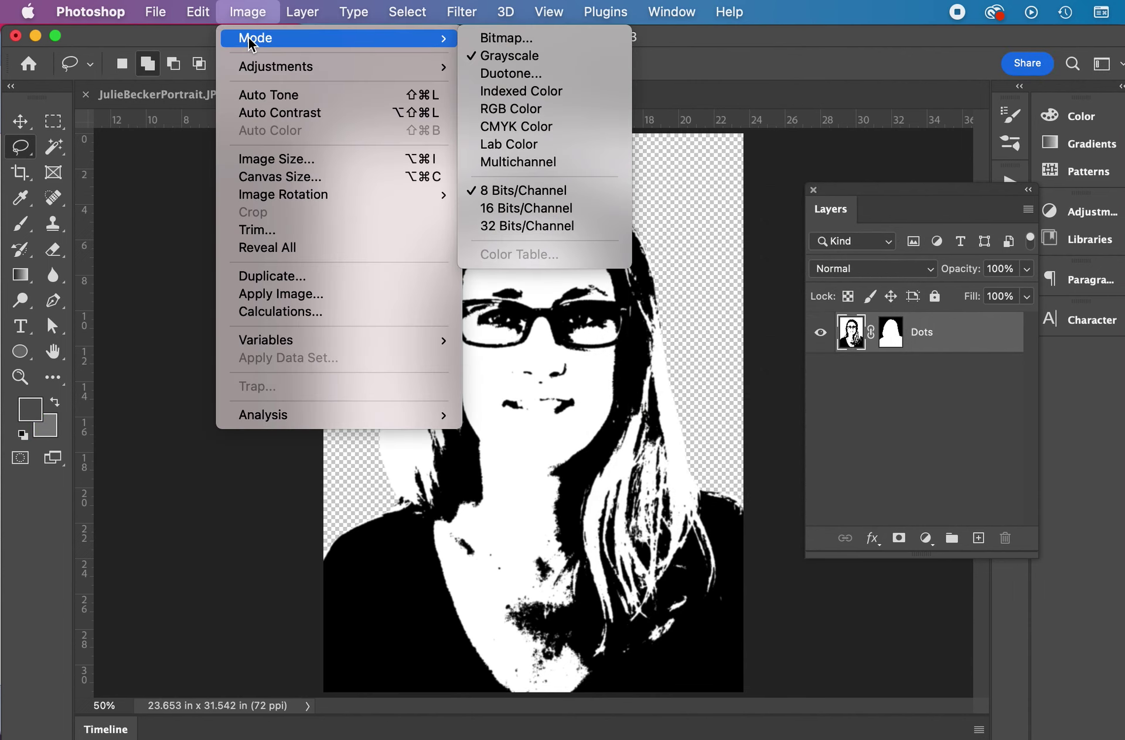
click(494, 37)
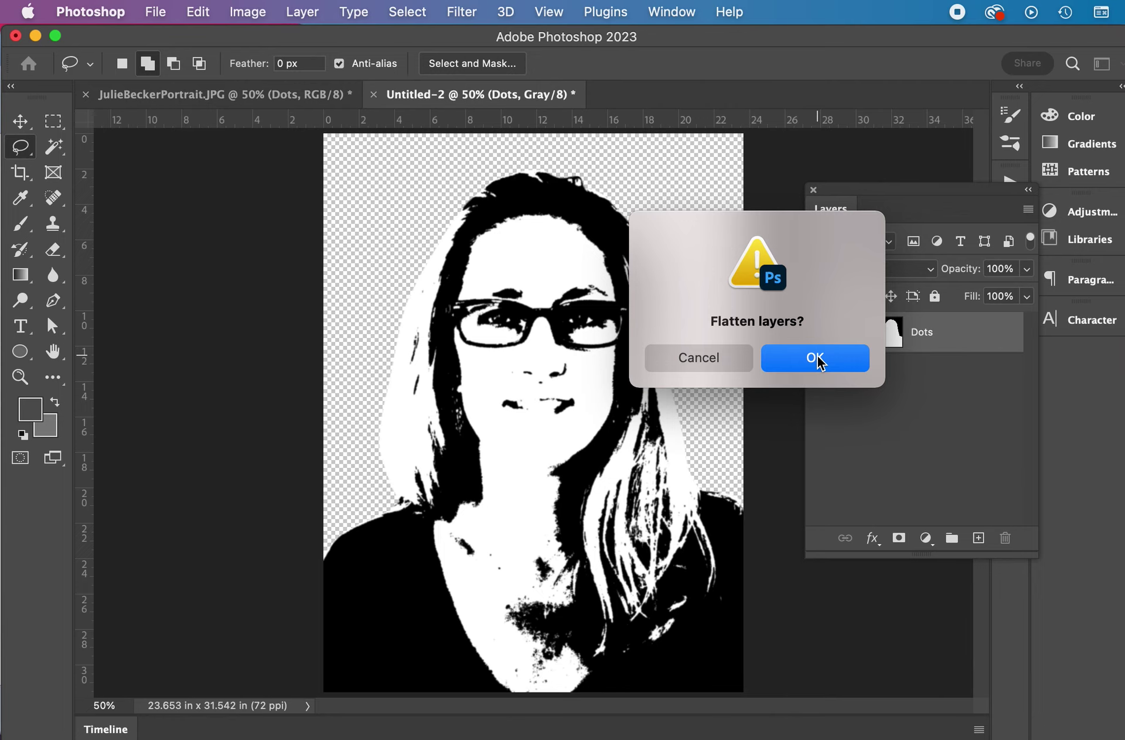
drag(812, 233, 735, 231)
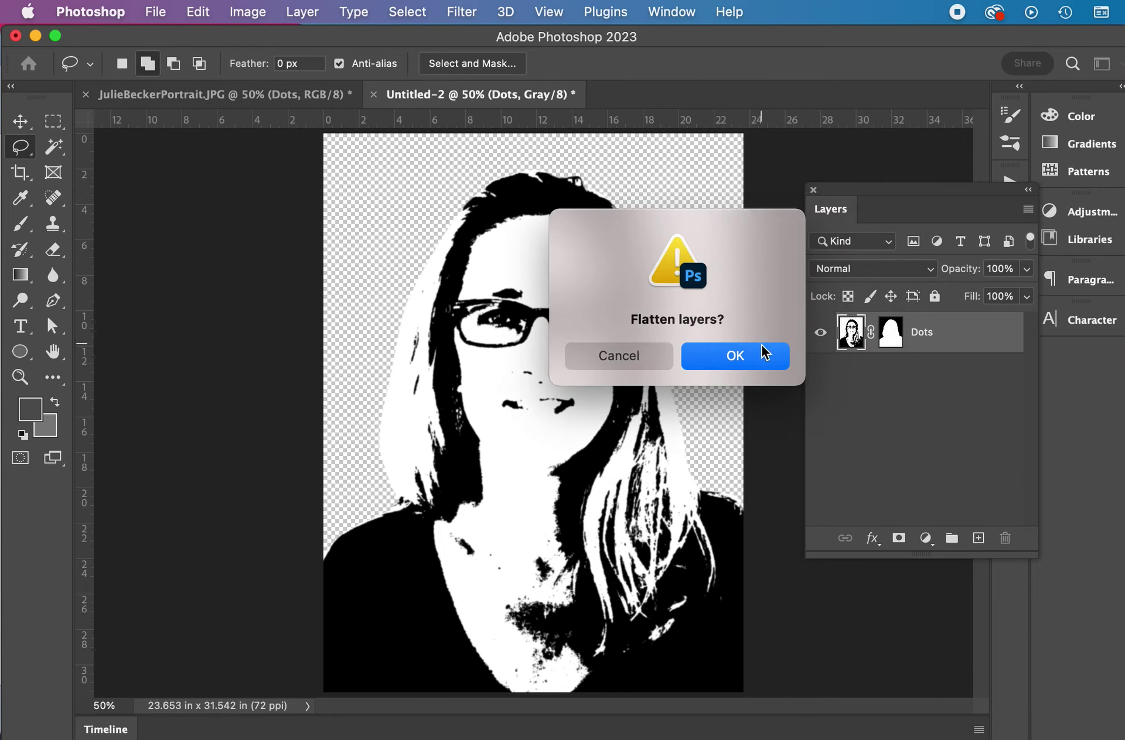
click(726, 353)
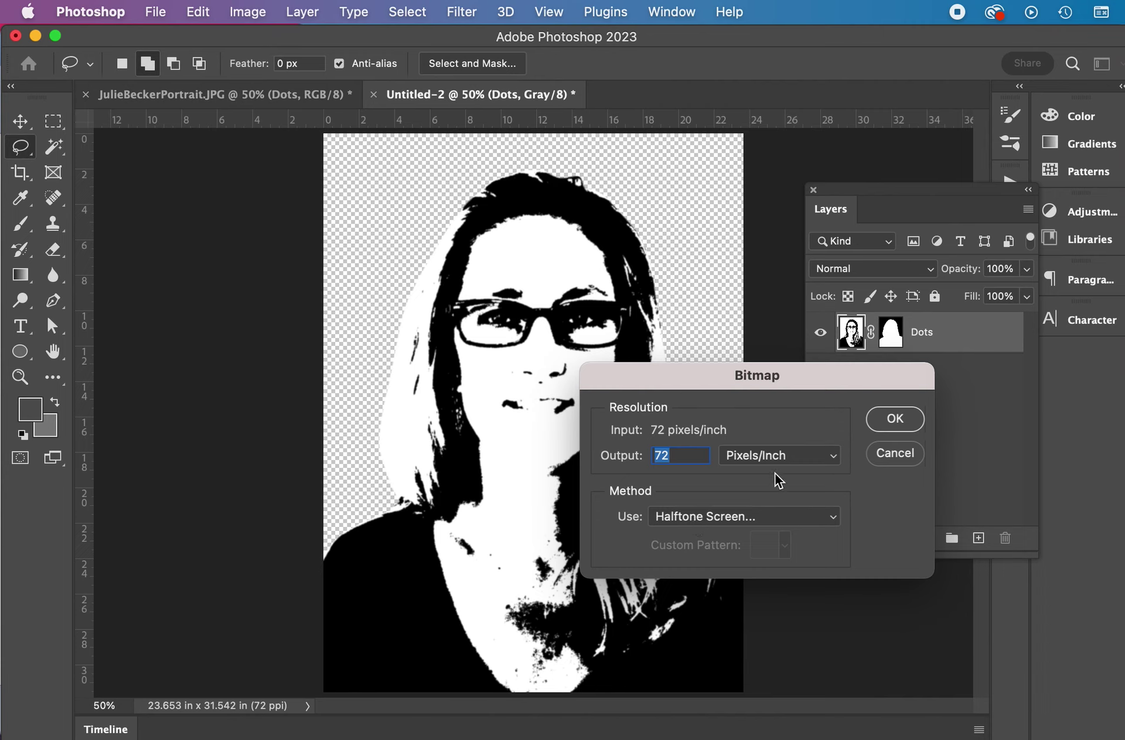
click(737, 517)
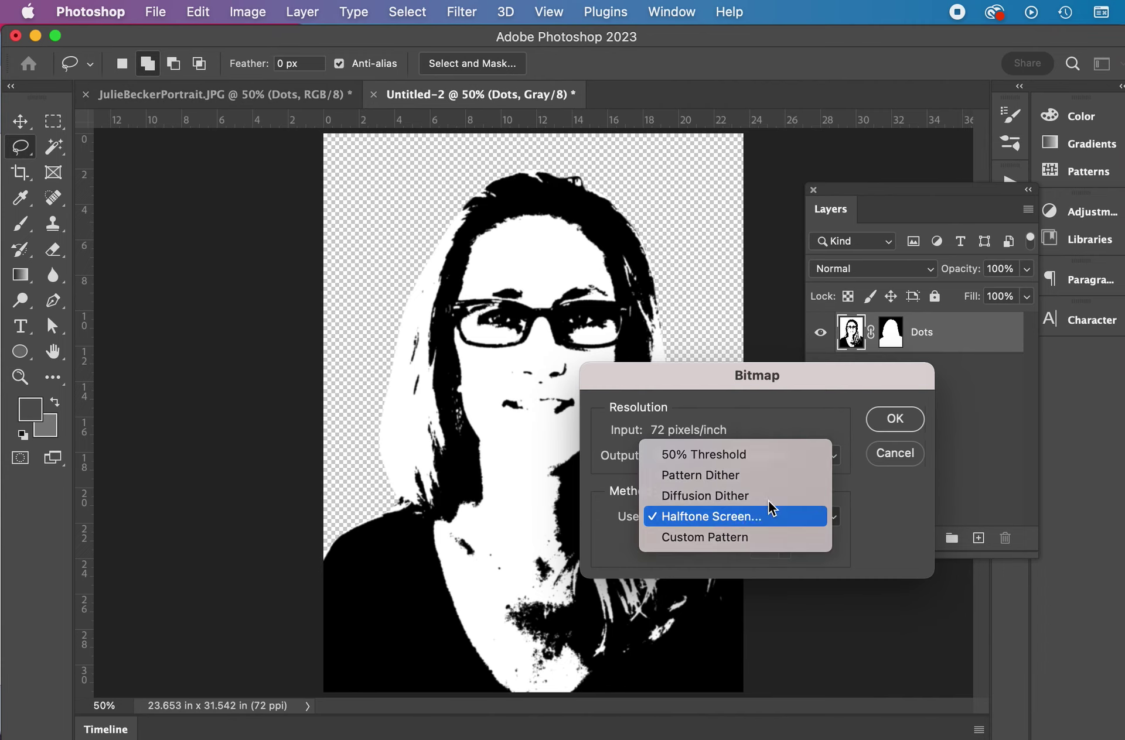
click(764, 515)
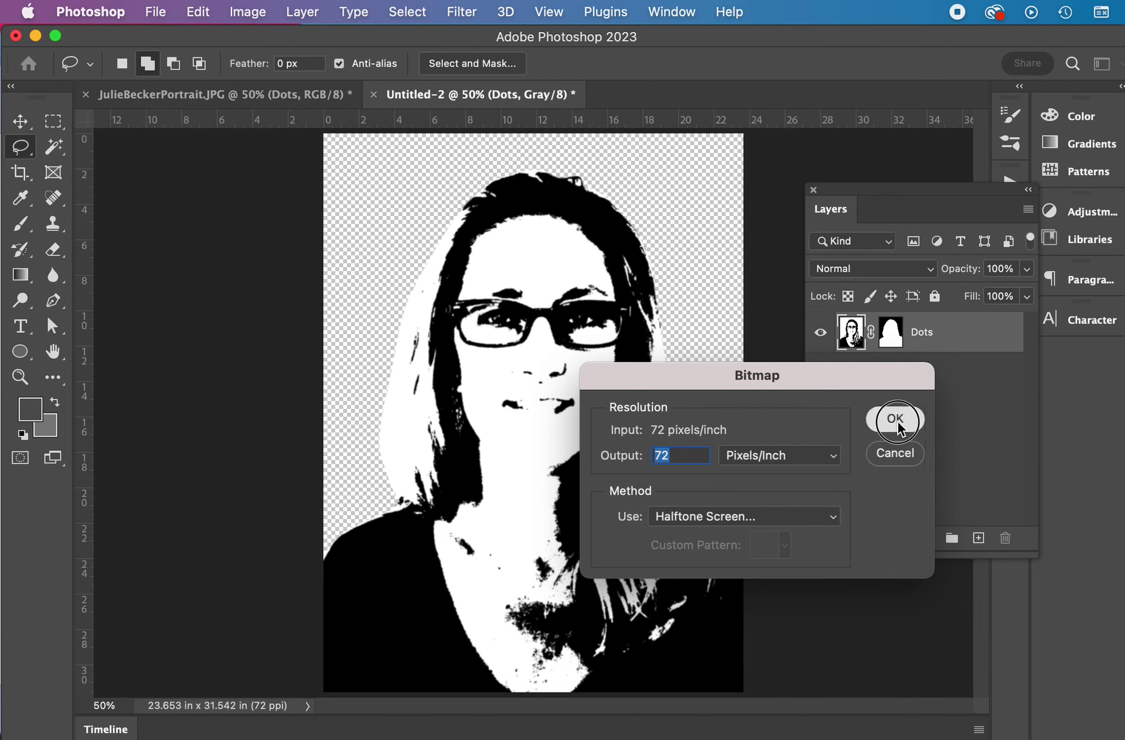
click(895, 420)
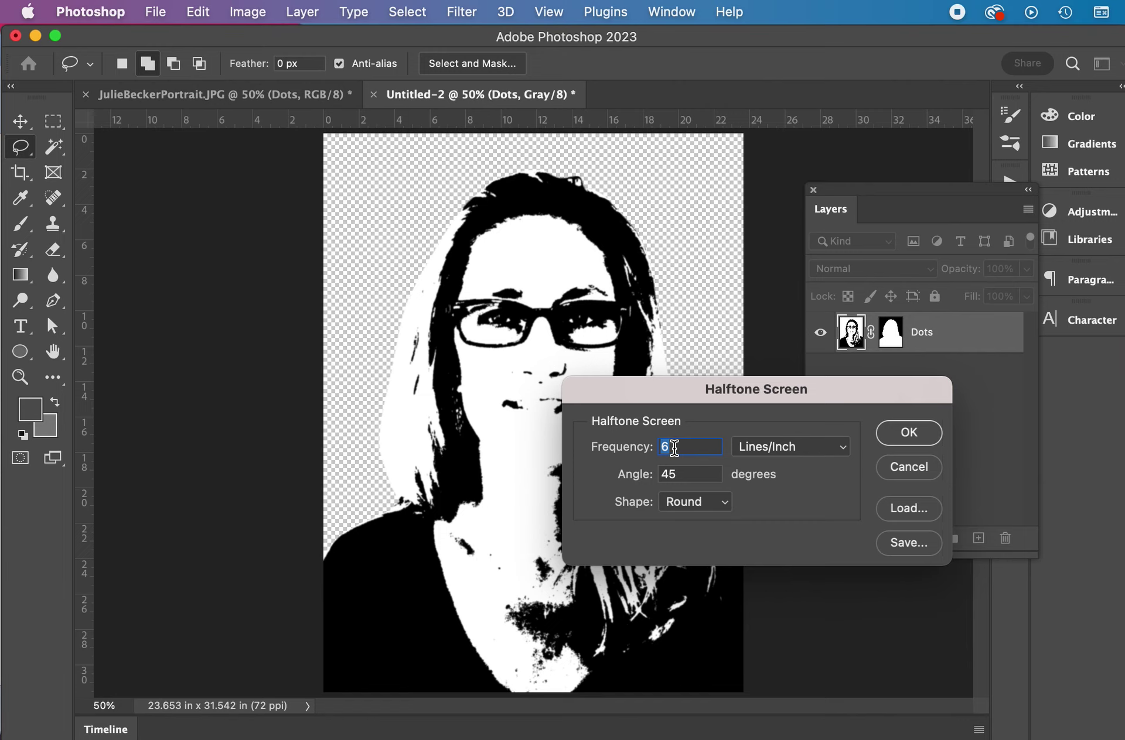
- Set the halftone screen to frequency 6, angle 45°, round dots, then bring up the slides
text(12)
key(BackSpace)
key(BackSpace)
text(8)
double_click(666, 445)
text(6)
click(912, 437)
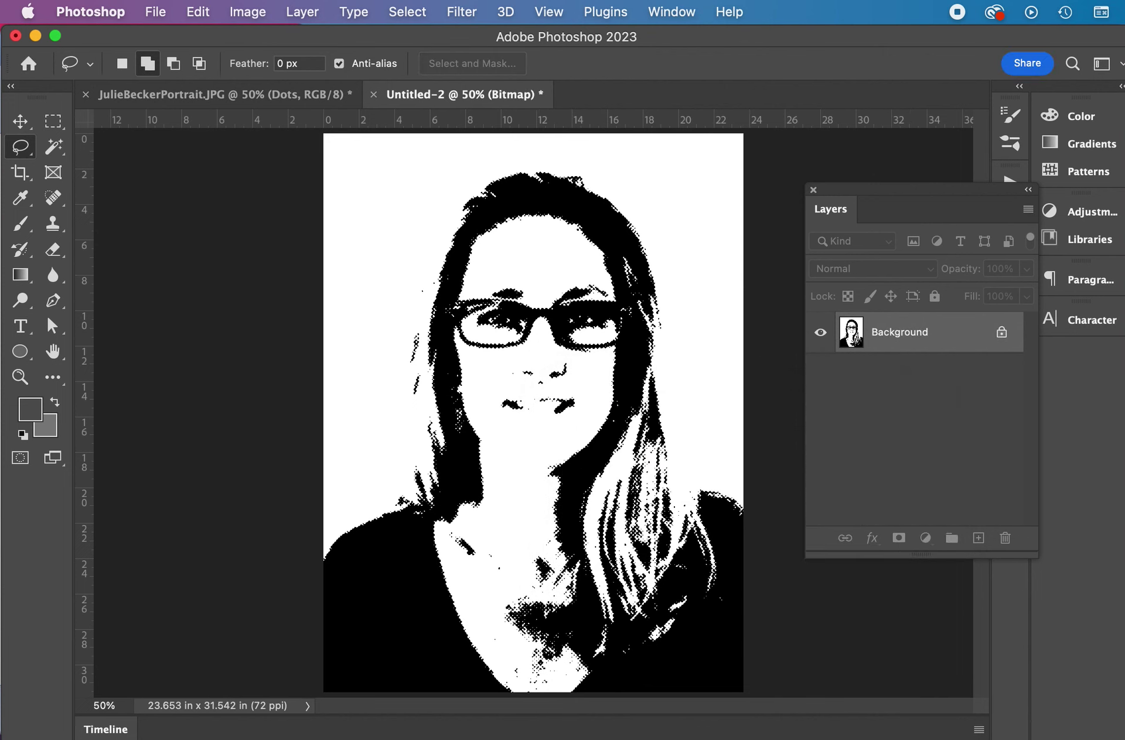
key(super+Tab)
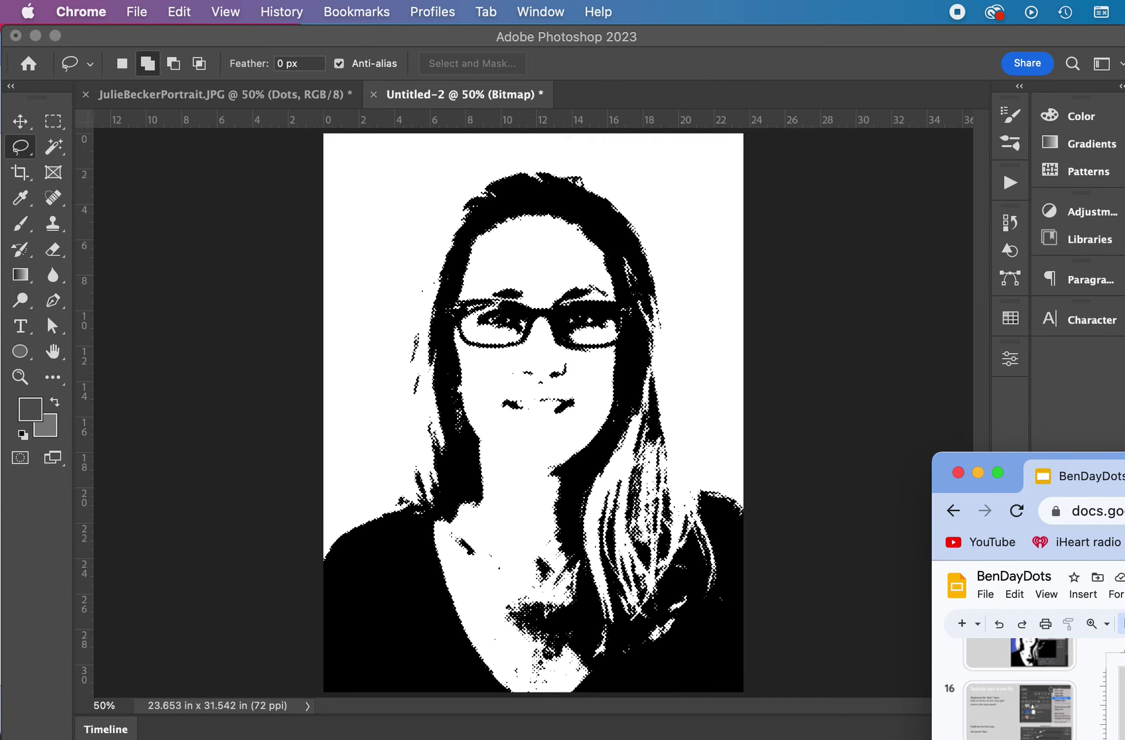
- Go to slide 19 of the BenDayDots deck, then bring Photoshop back to front
scroll(1042, 705, down, 10)
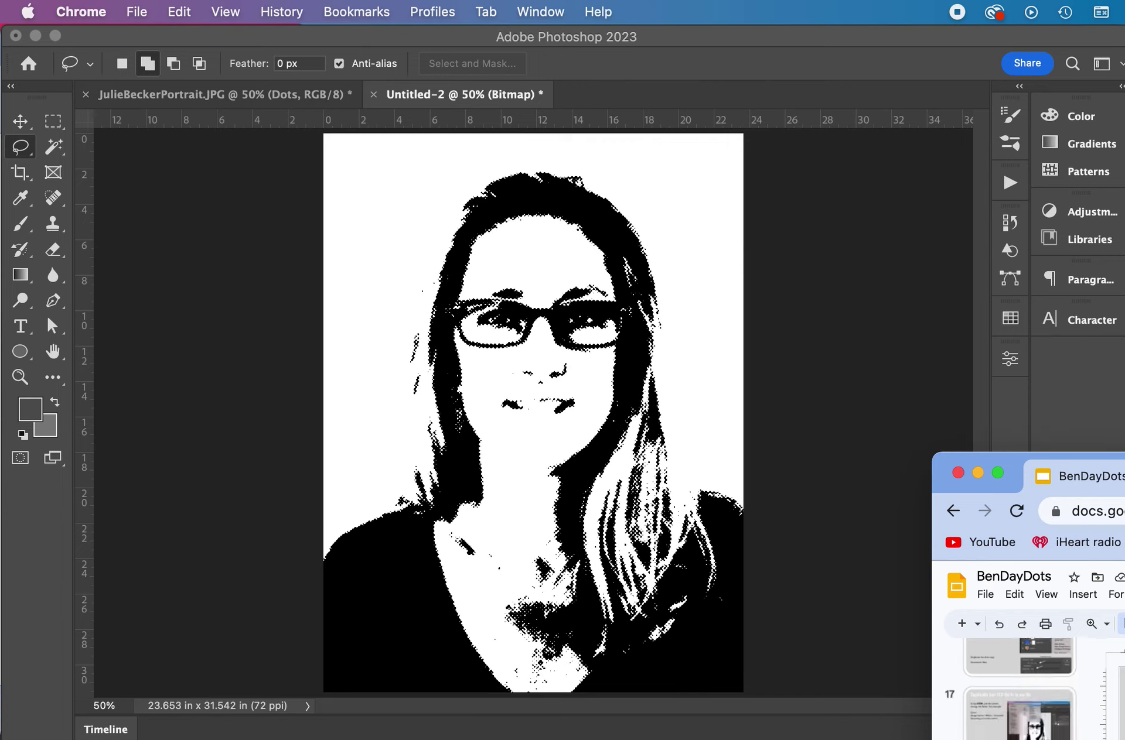
click(1042, 706)
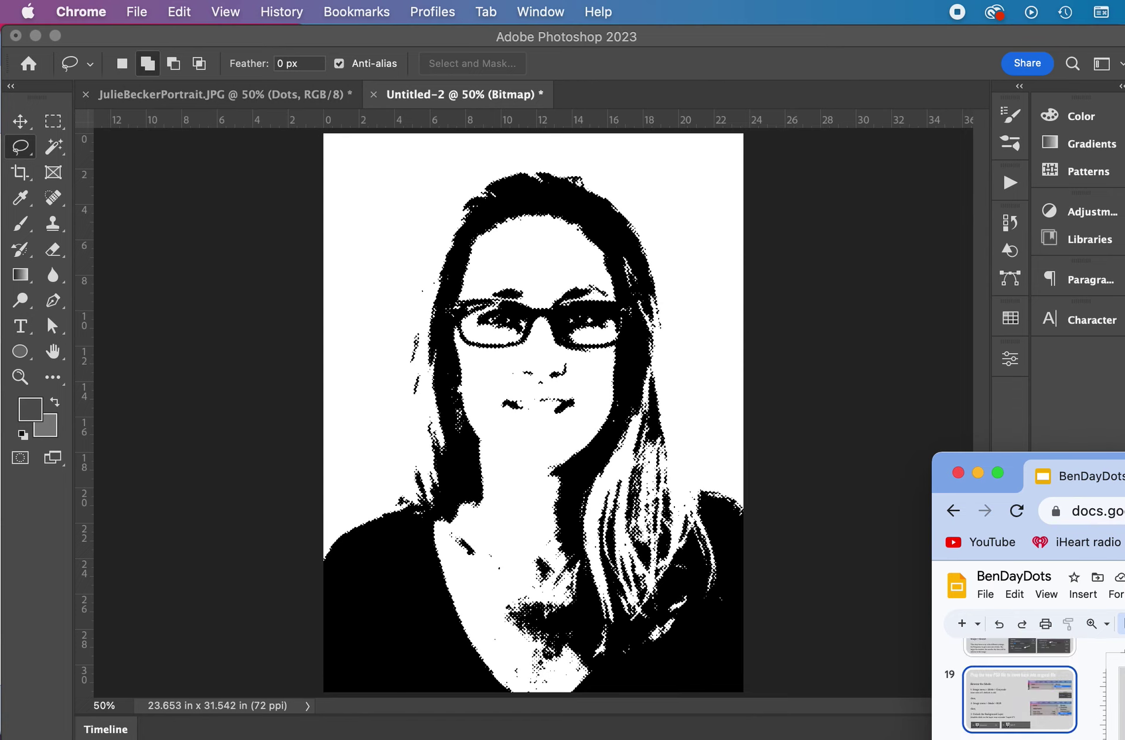
click(839, 284)
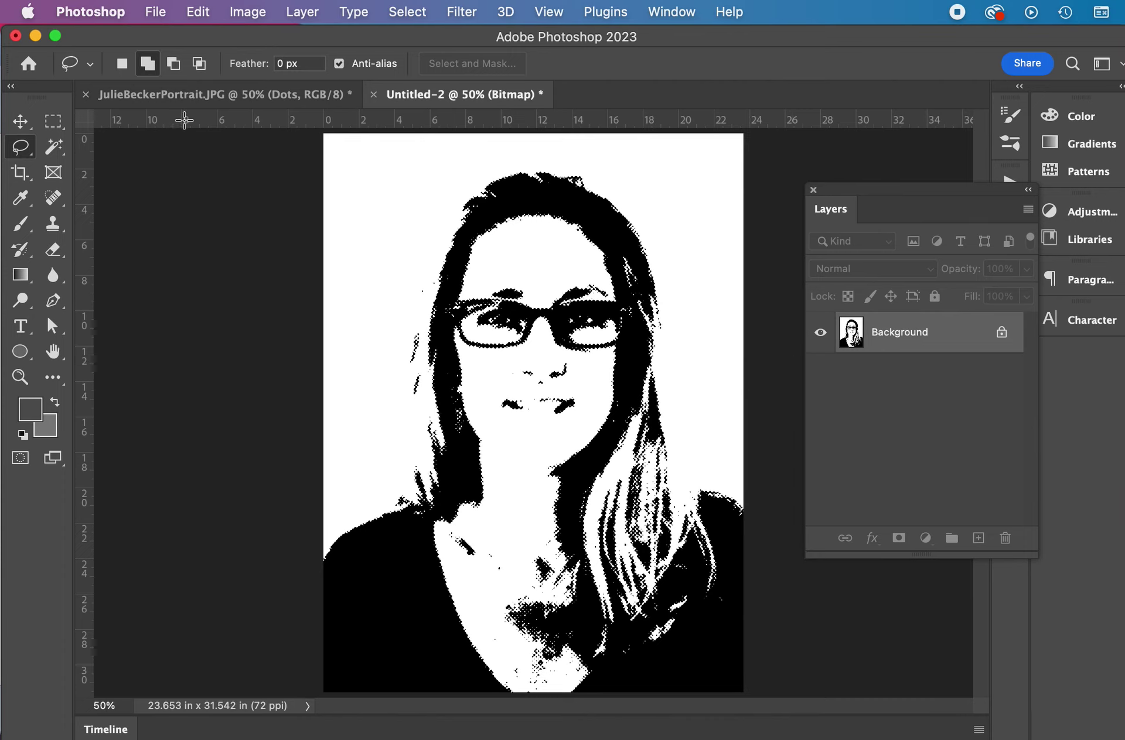
- Convert the bitmap to Grayscale at size ratio 1, then to RGB Color
click(245, 11)
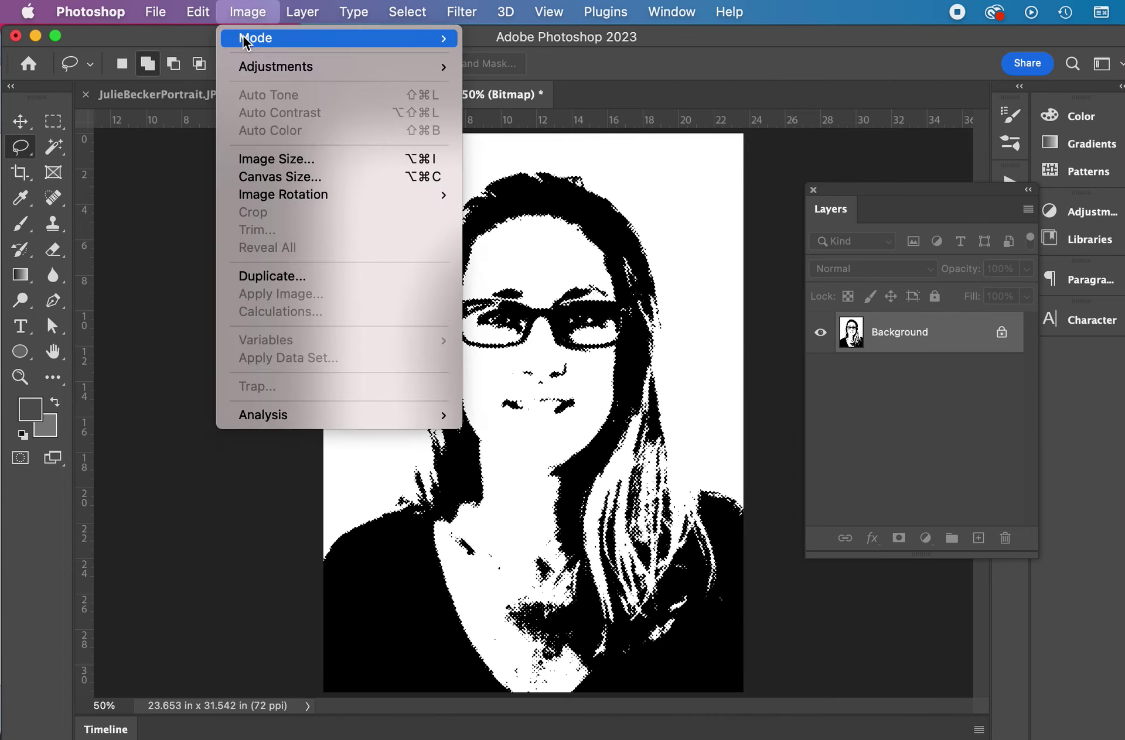
mouse_move(340, 44)
click(564, 56)
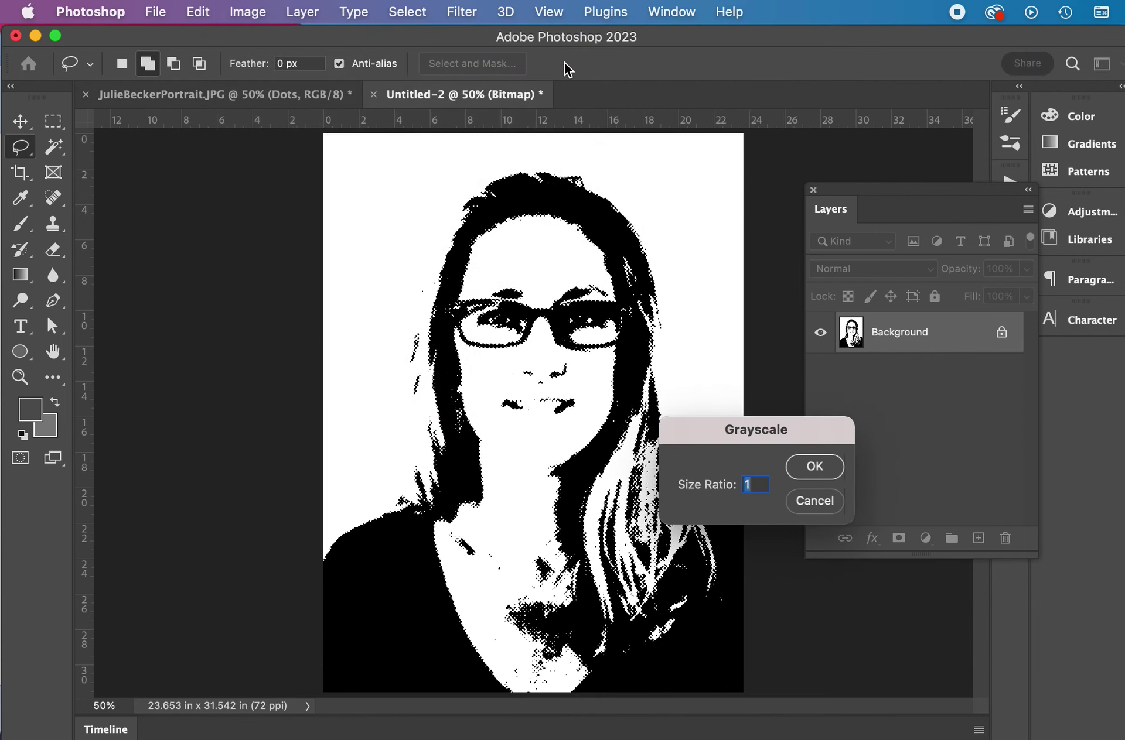
click(809, 473)
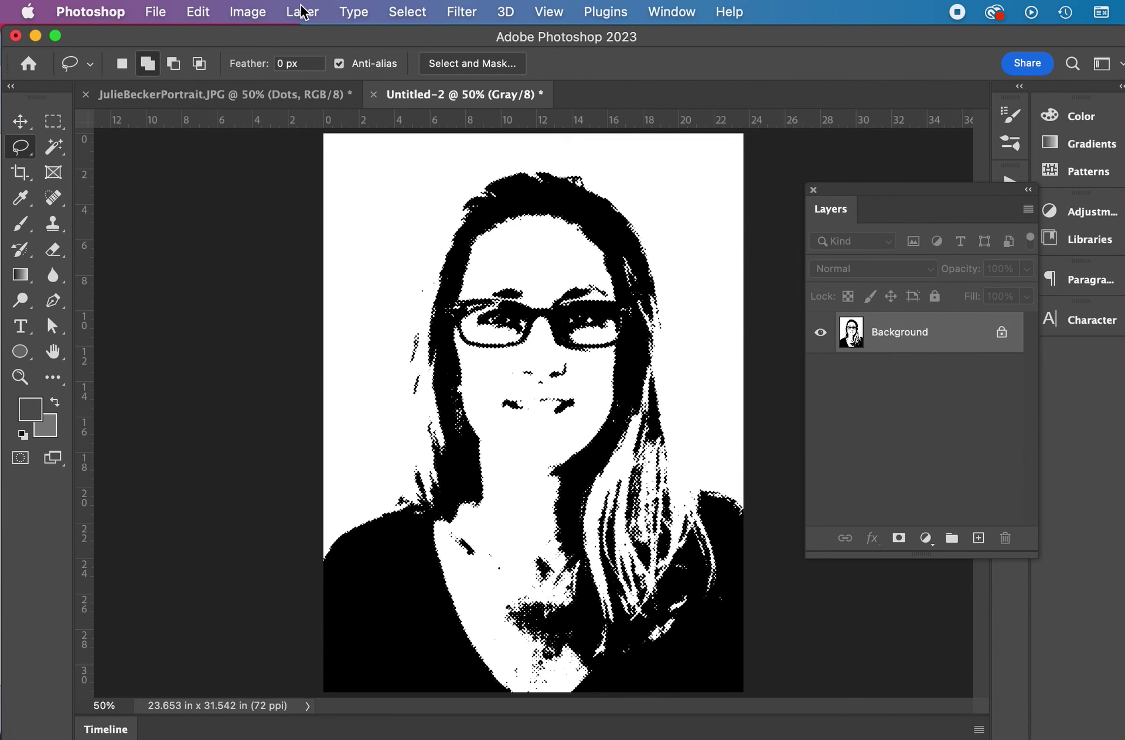
click(251, 13)
mouse_move(257, 39)
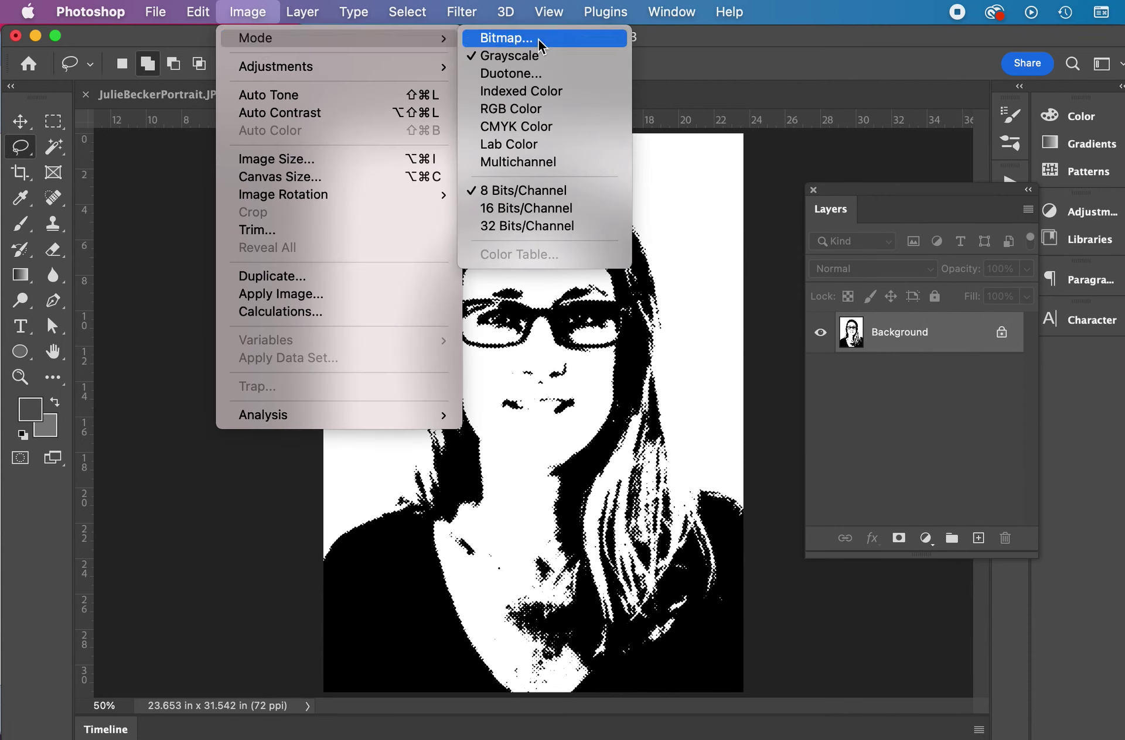
click(535, 109)
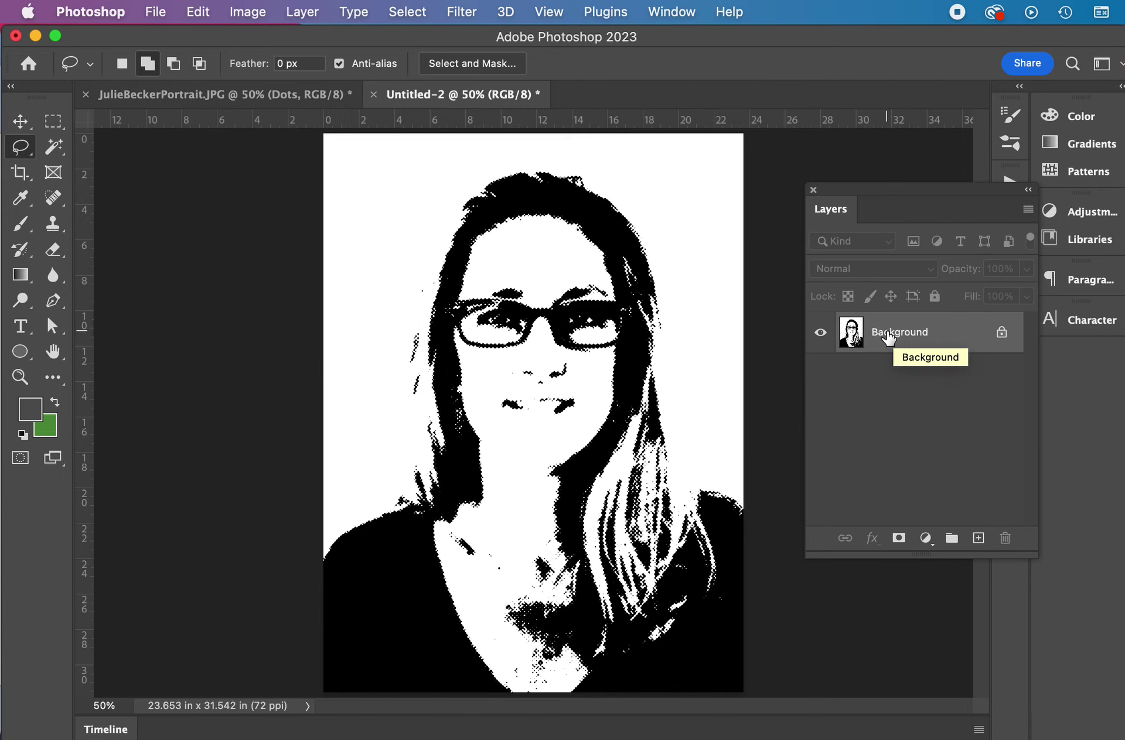
- Unlock the Background as a regular layer named 'halftone screen'
double_click(888, 337)
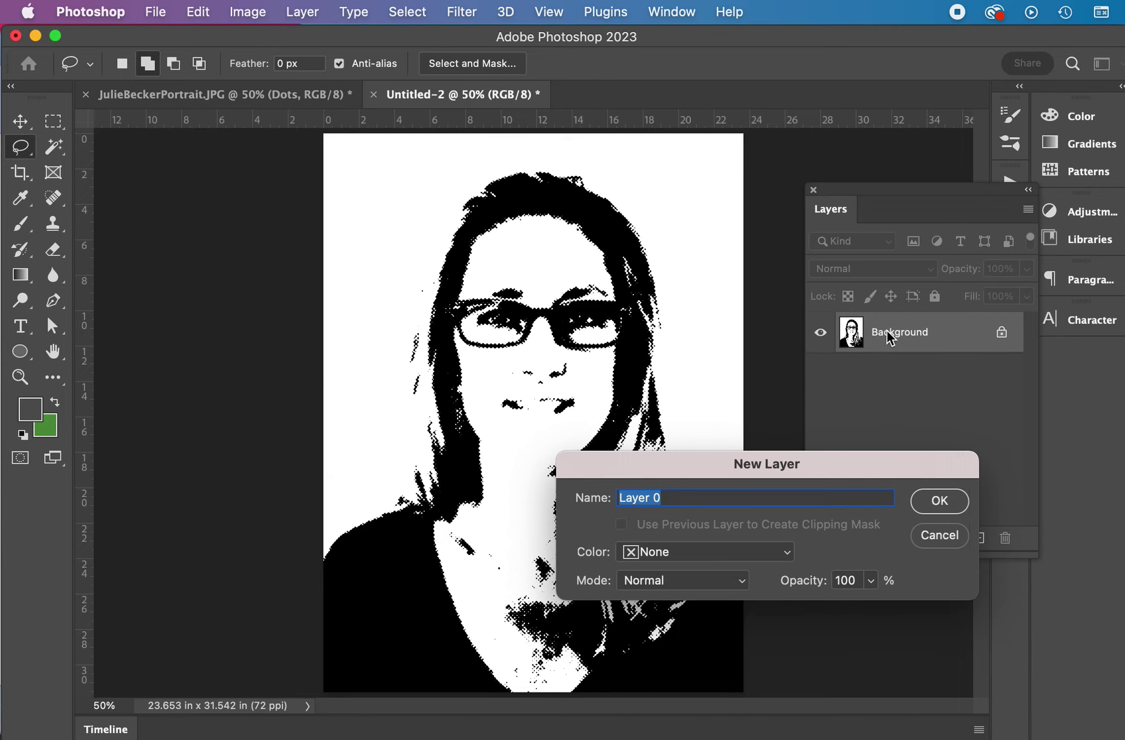
text(halftone screen)
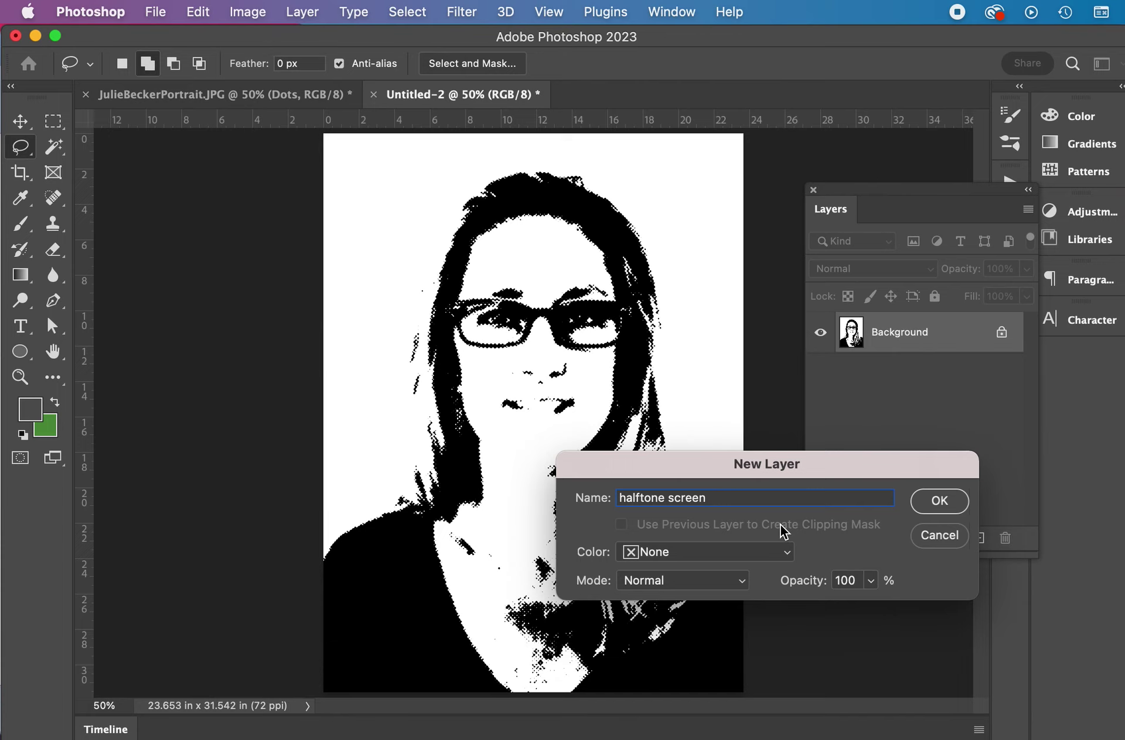
click(943, 505)
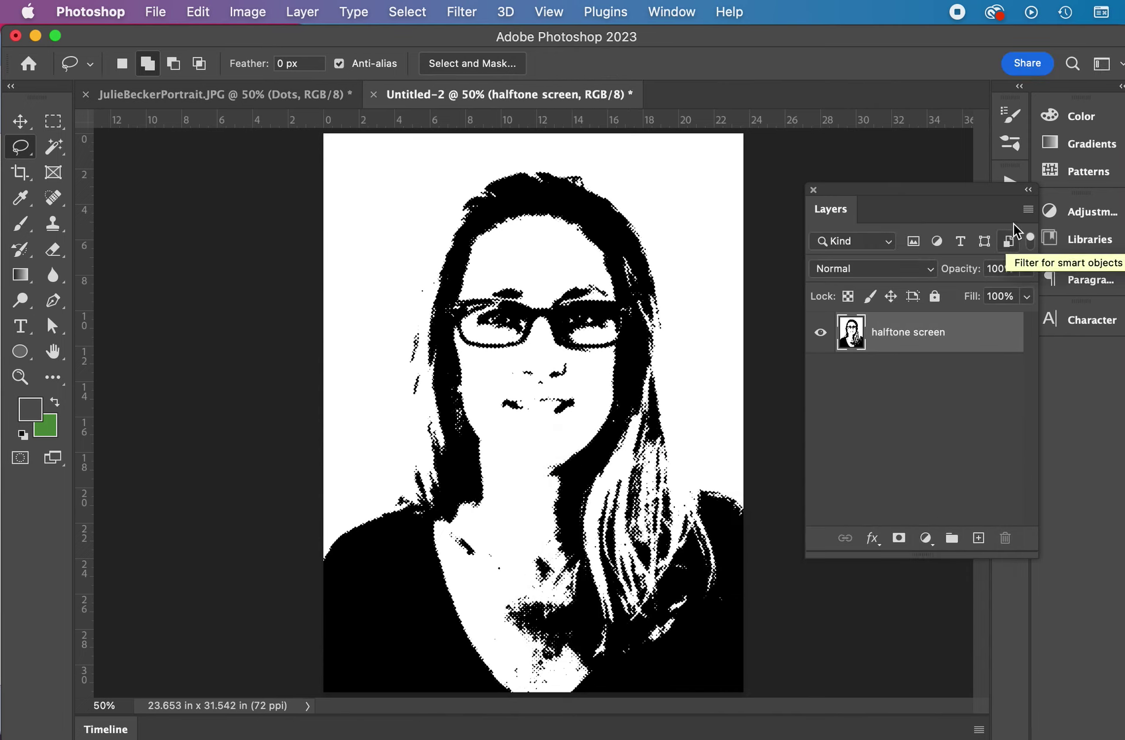
- Duplicate the halftone screen layer into the portrait photo document without the 'copy' suffix
click(1029, 211)
click(1084, 263)
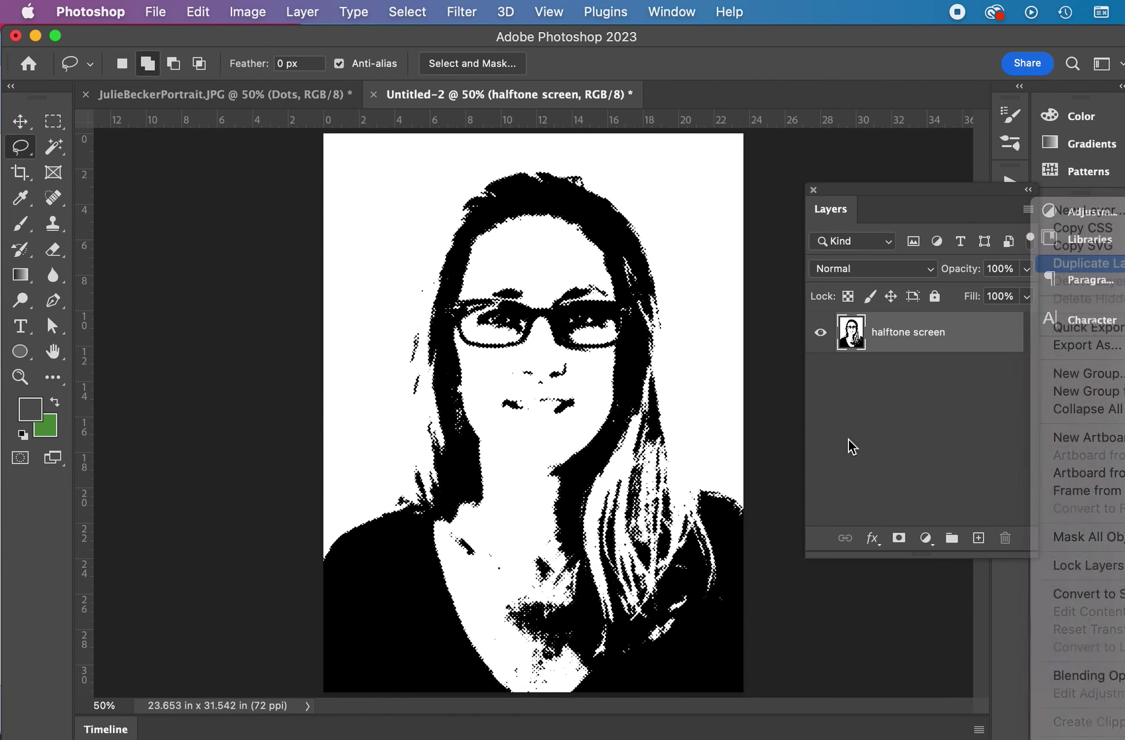
drag(759, 402, 808, 404)
key(BackSpace)
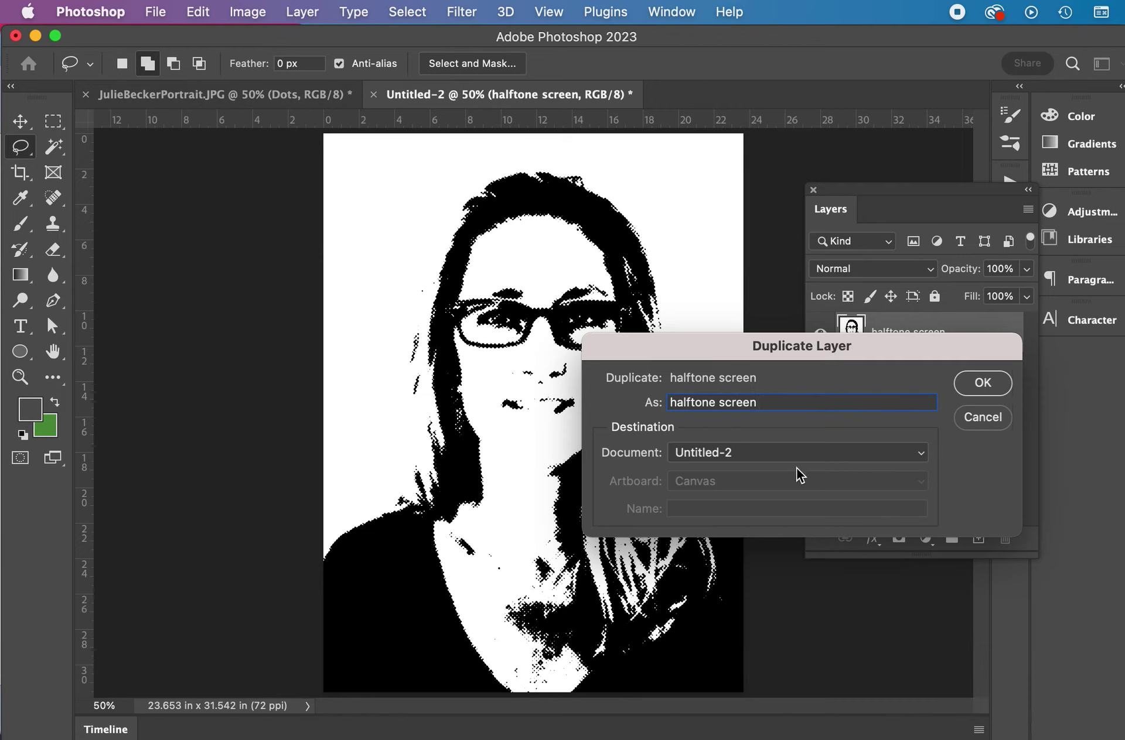
click(885, 455)
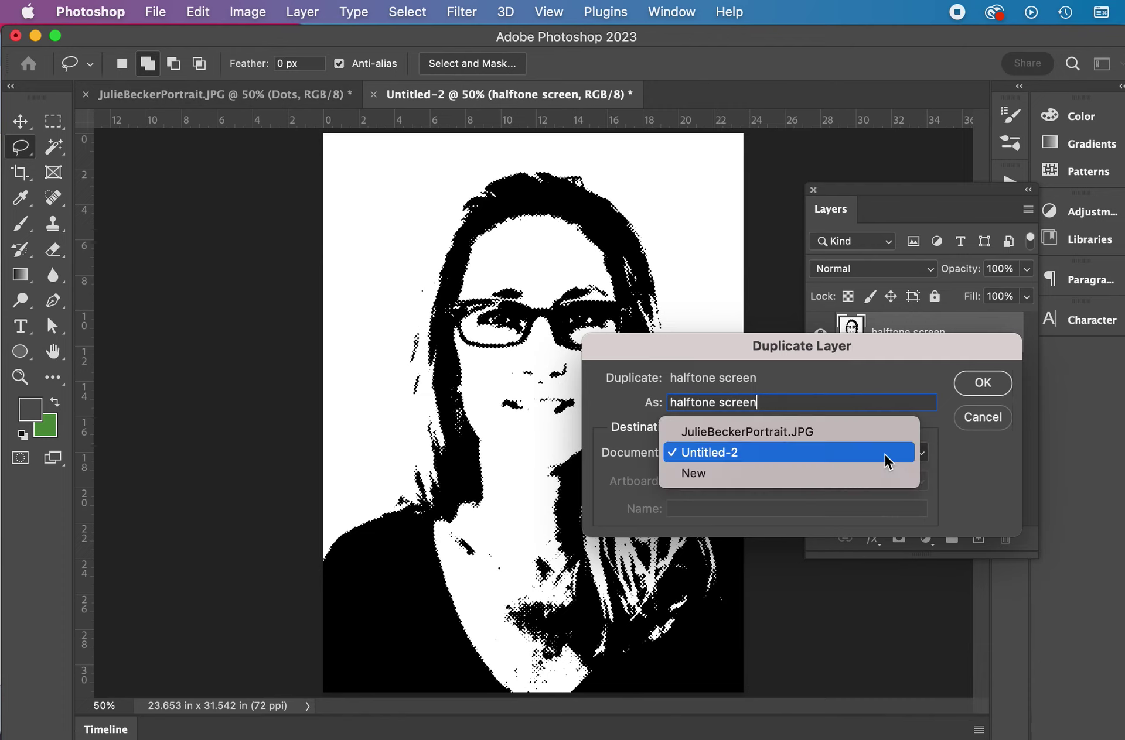
click(863, 434)
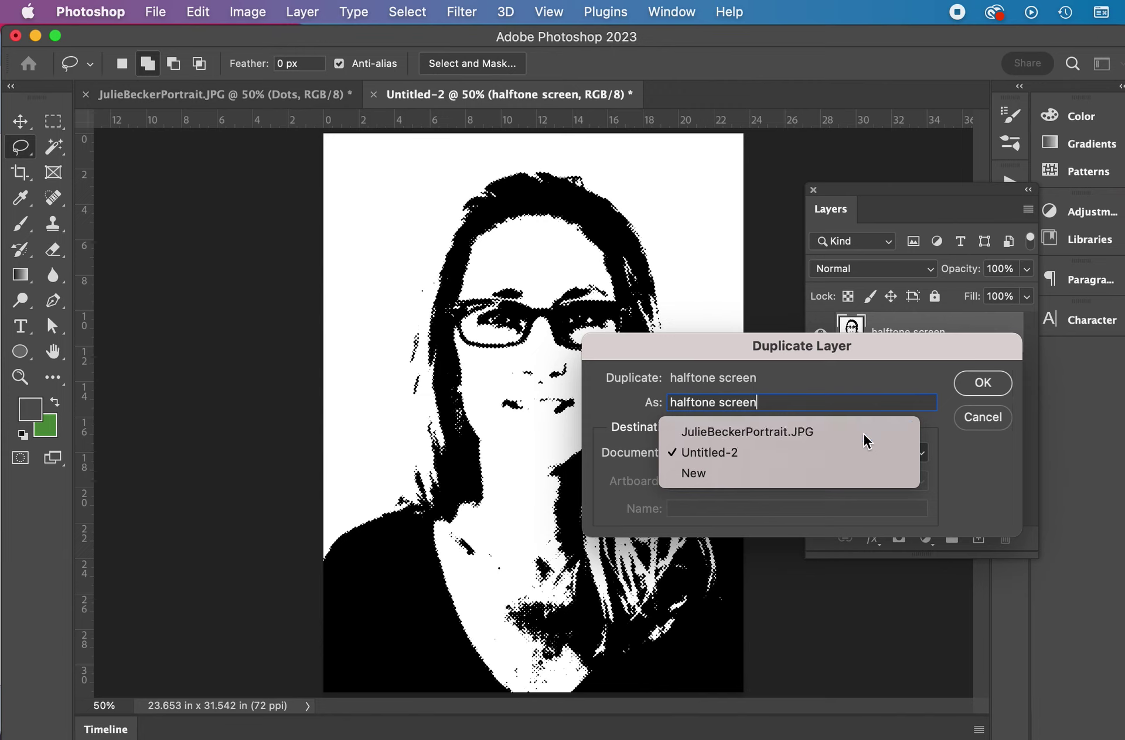
click(984, 384)
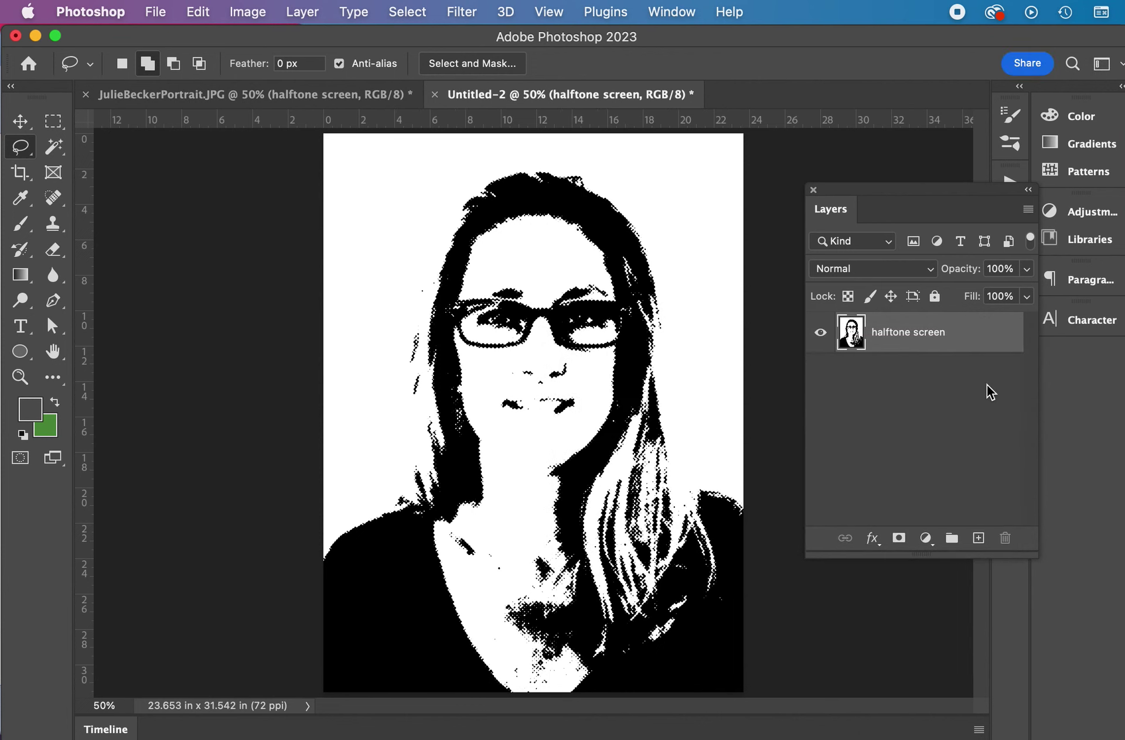
- Switch over to the portrait photo document
click(276, 92)
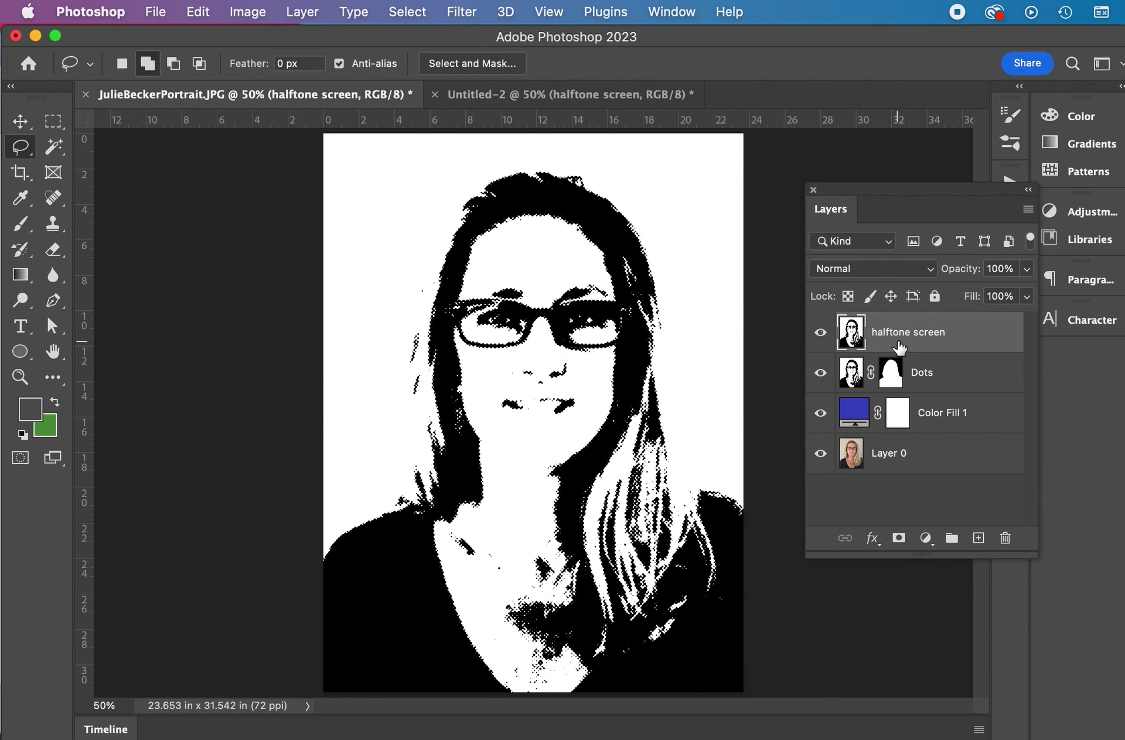
click(308, 47)
click(164, 13)
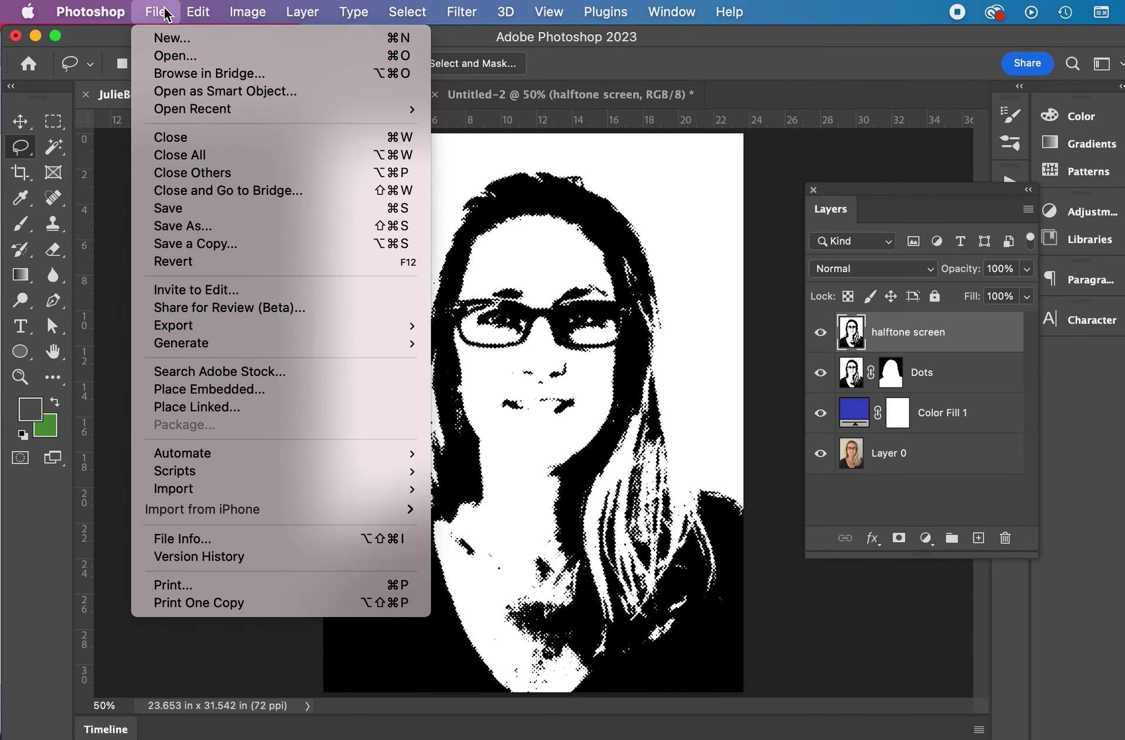
- Save the portrait as a layered Photoshop file ending in _BenDayDots.psd, with maximized compatibility
click(216, 227)
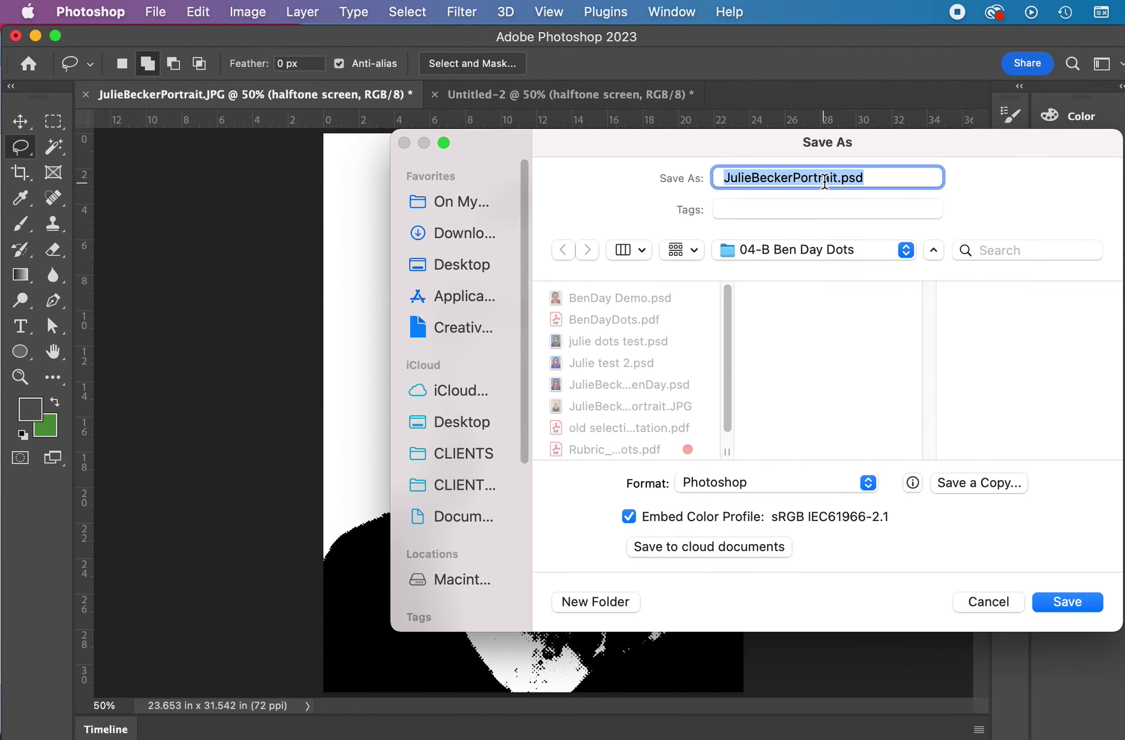
text(BeckerJulie_P)
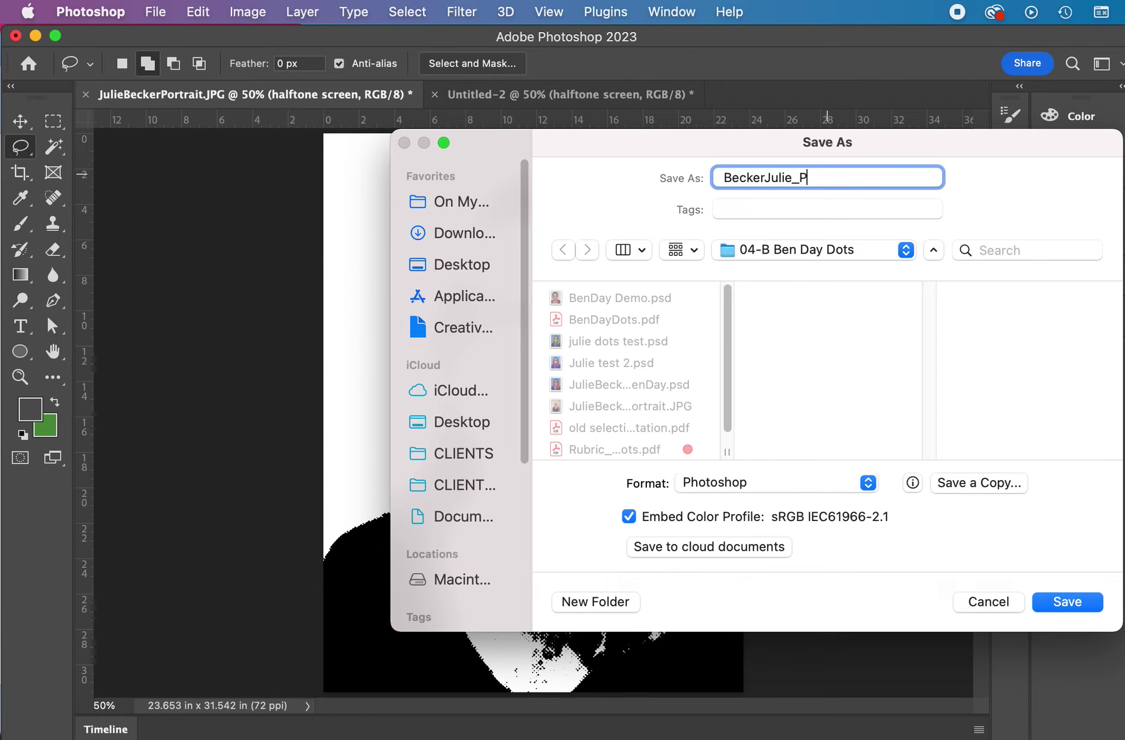
key(BackSpace)
text(Bend)
key(BackSpace)
text(DayDots)
click(1060, 610)
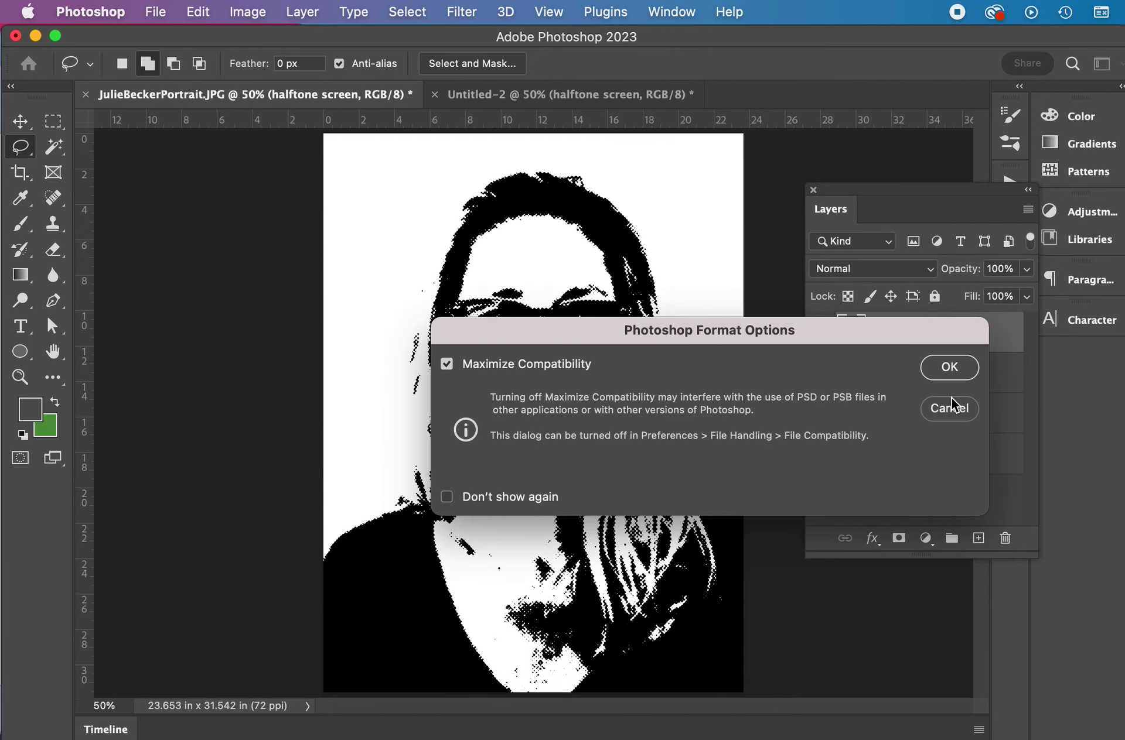
click(948, 366)
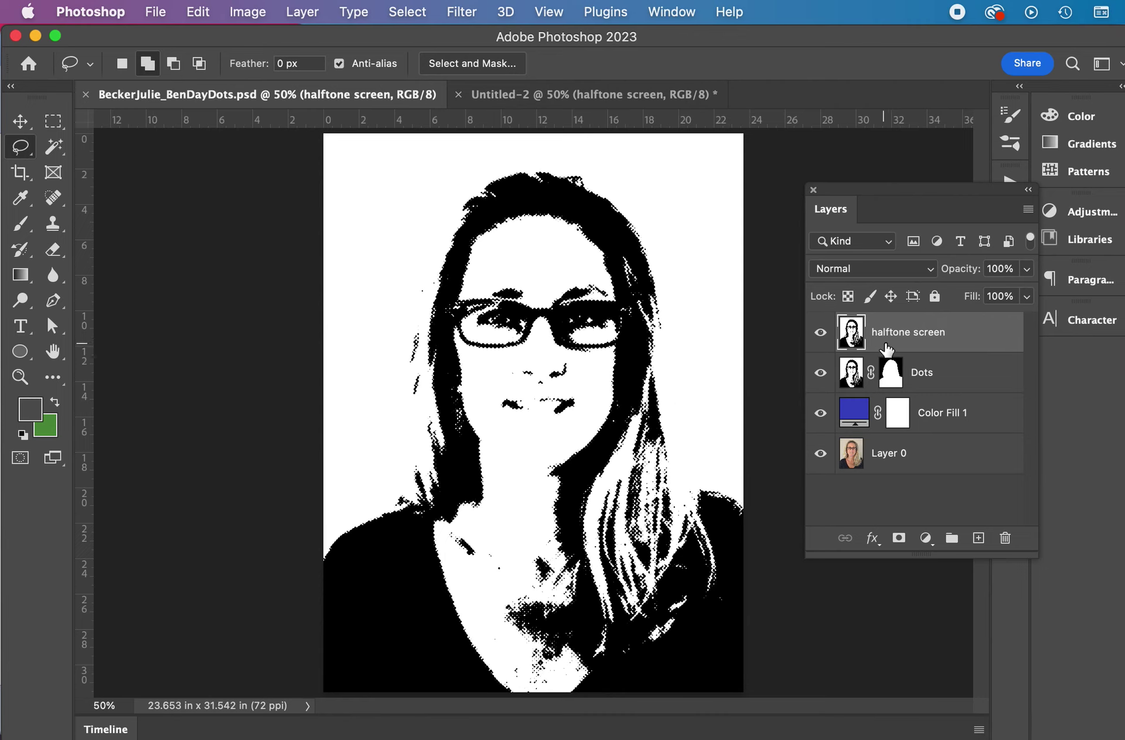
click(820, 332)
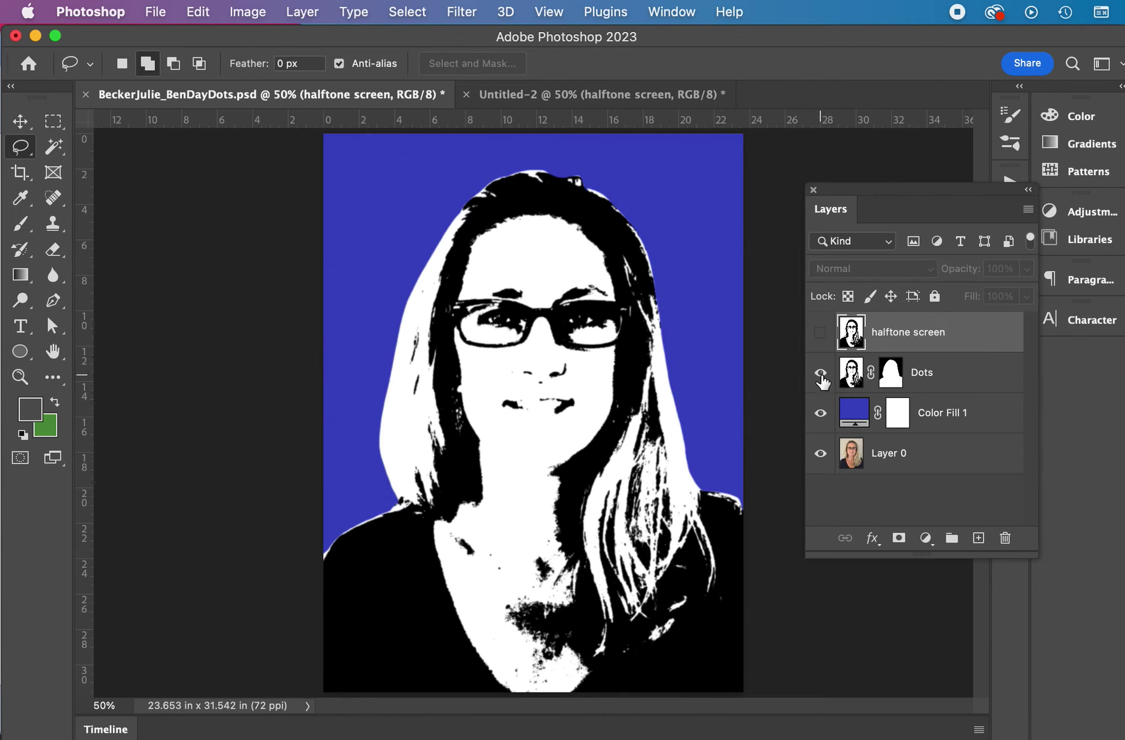
click(820, 373)
click(820, 413)
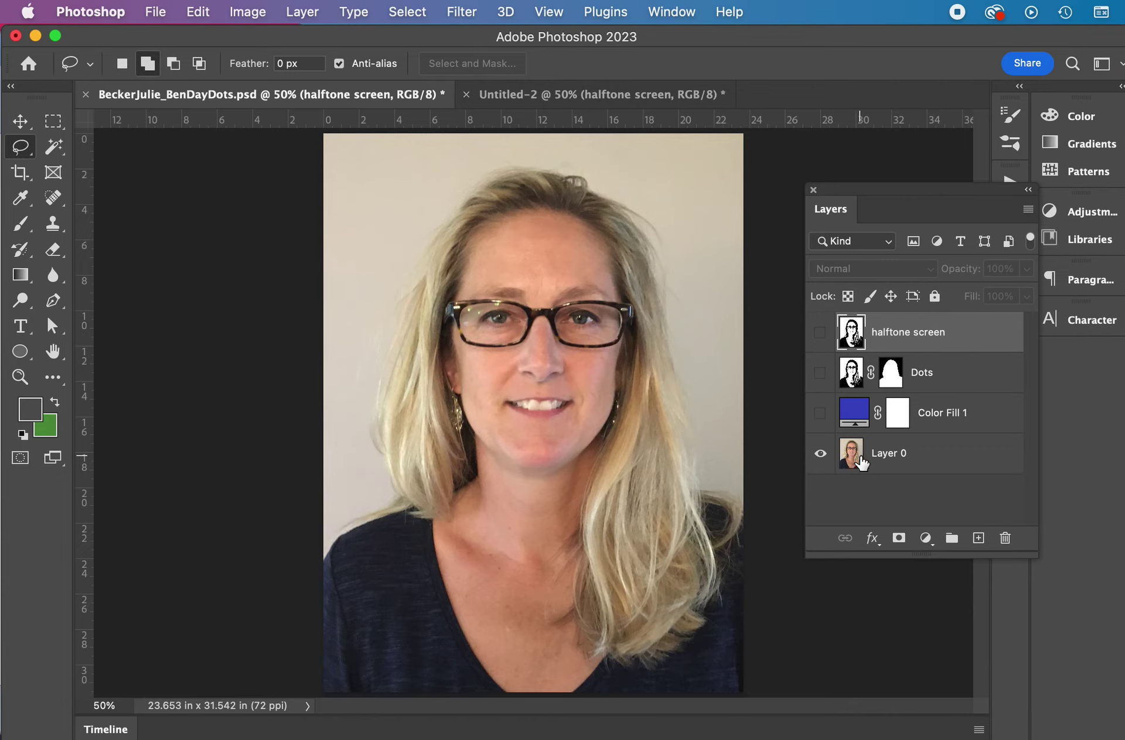
click(819, 414)
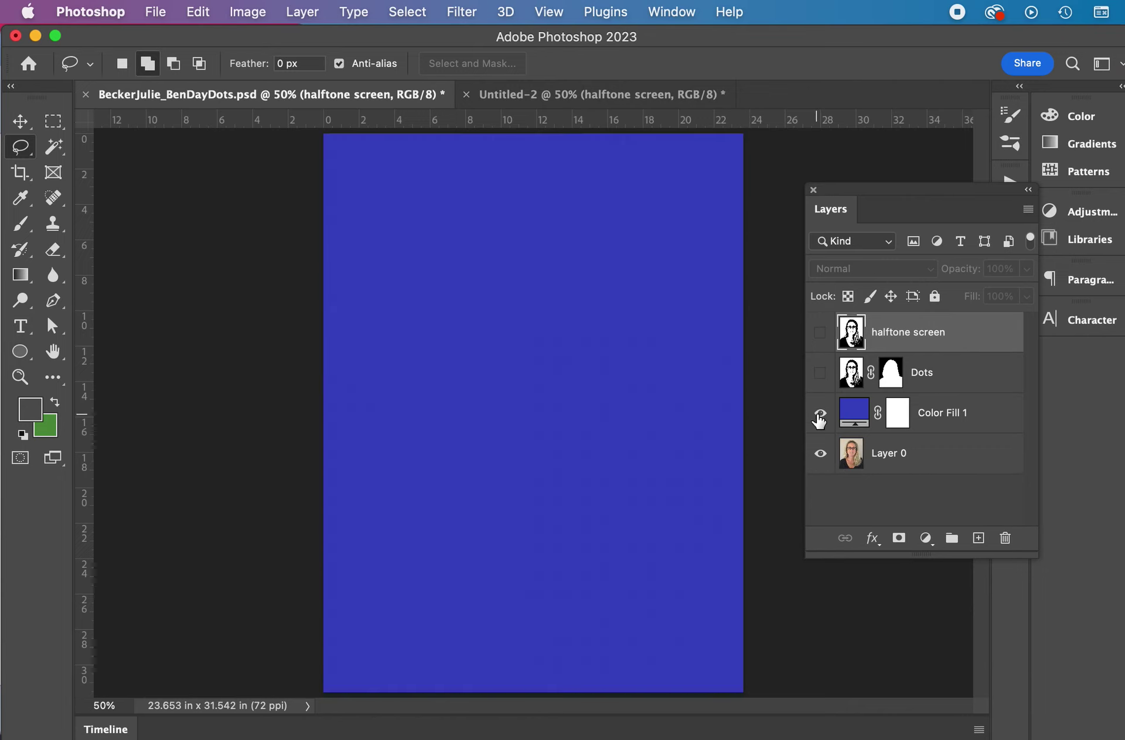
click(820, 373)
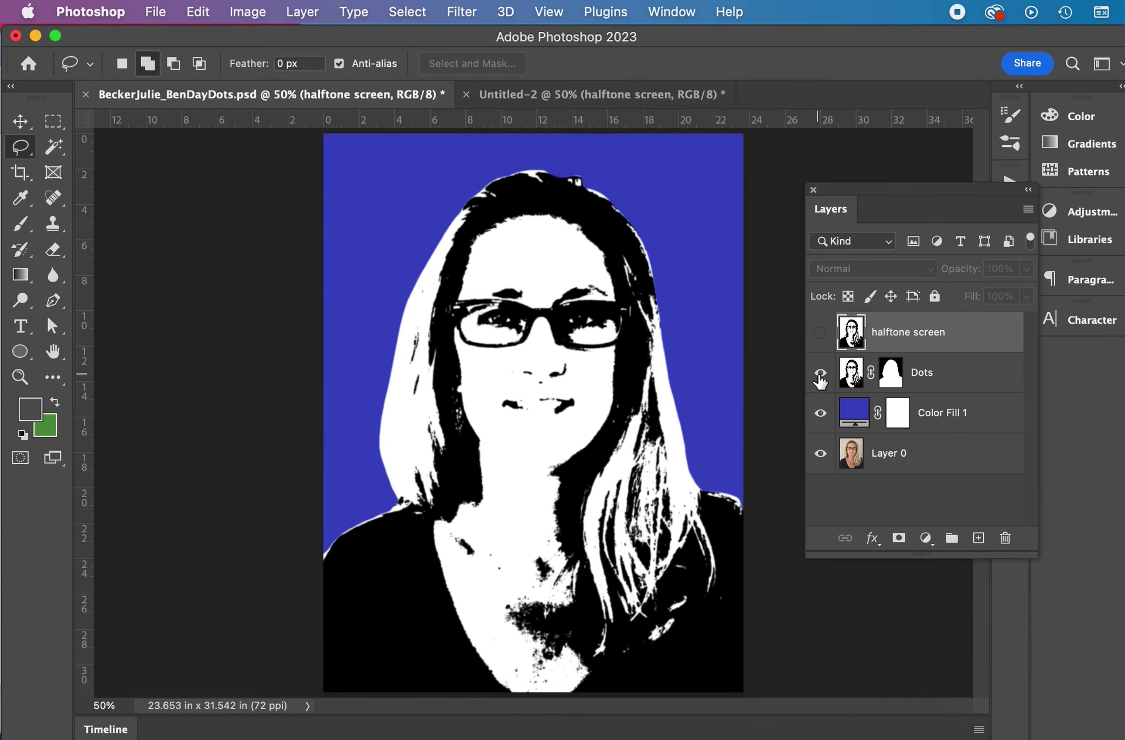
click(820, 332)
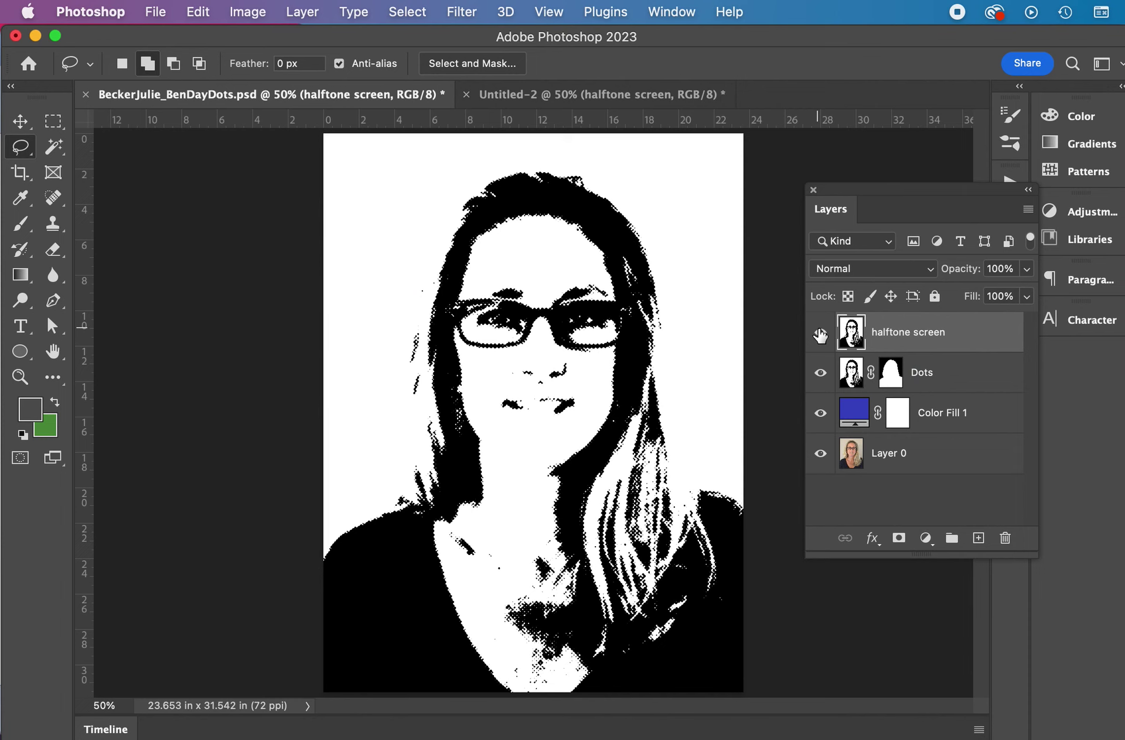
click(820, 333)
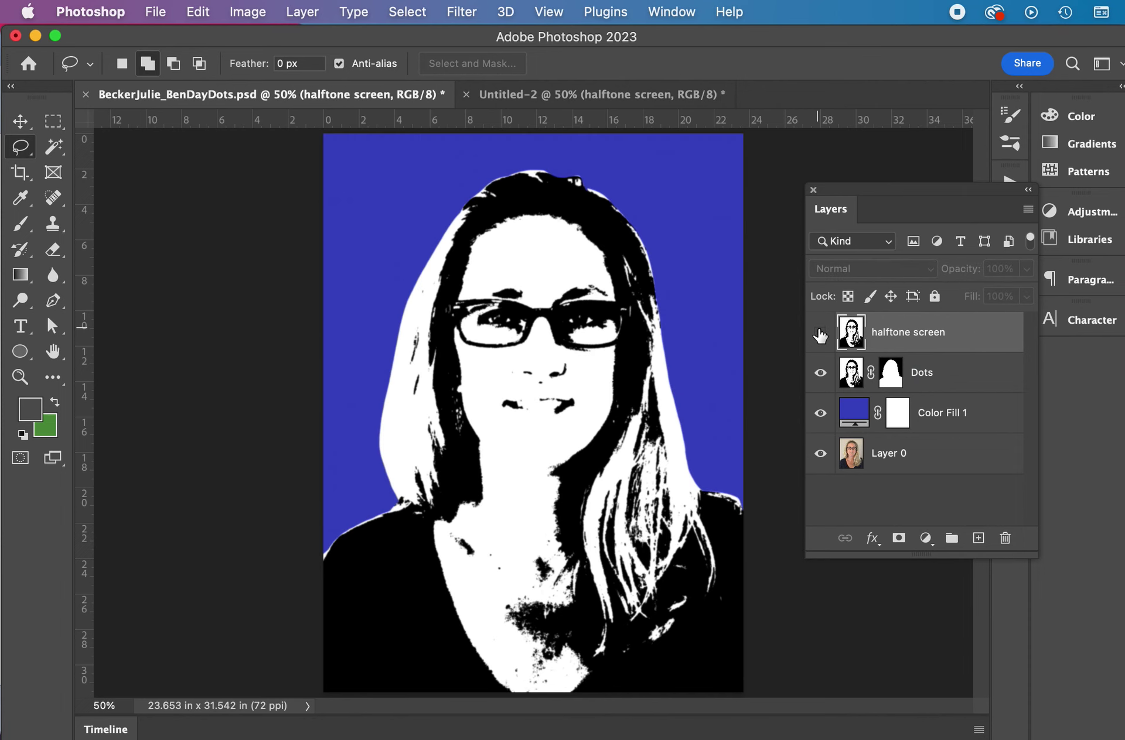
click(820, 333)
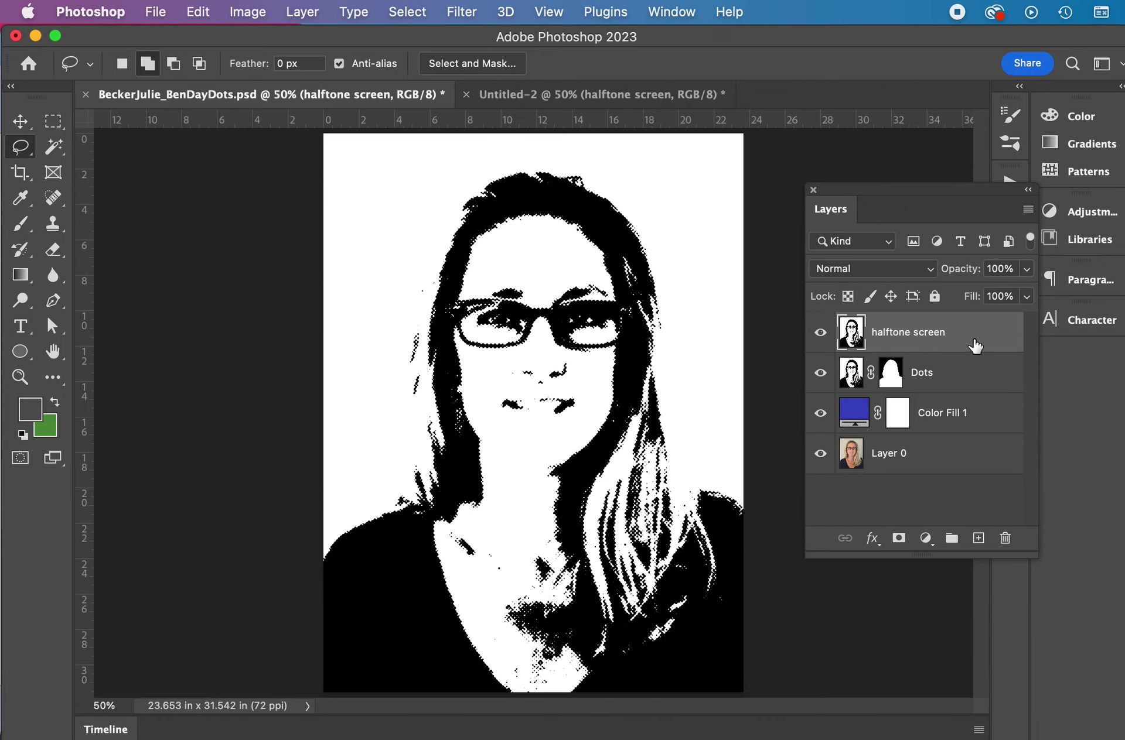
- Clip the halftone screen layer to Dots, compare it on and off, then delete it
click(312, 9)
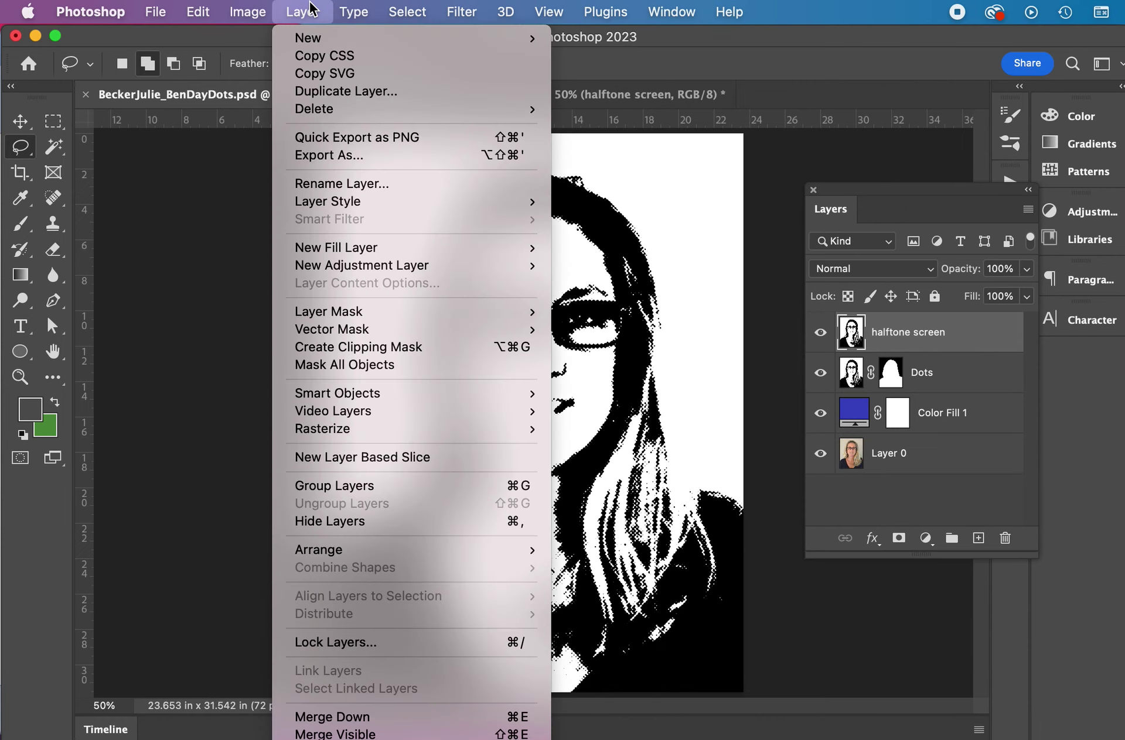
click(343, 347)
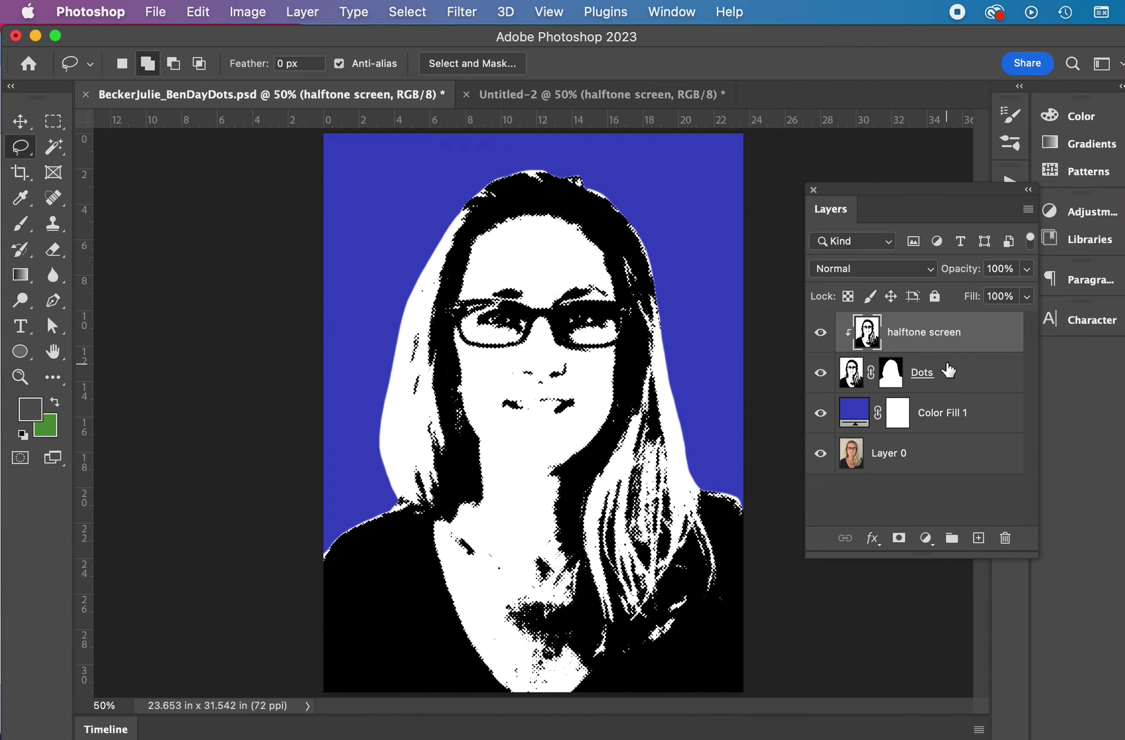
click(820, 333)
click(821, 333)
click(820, 333)
click(819, 337)
click(1028, 211)
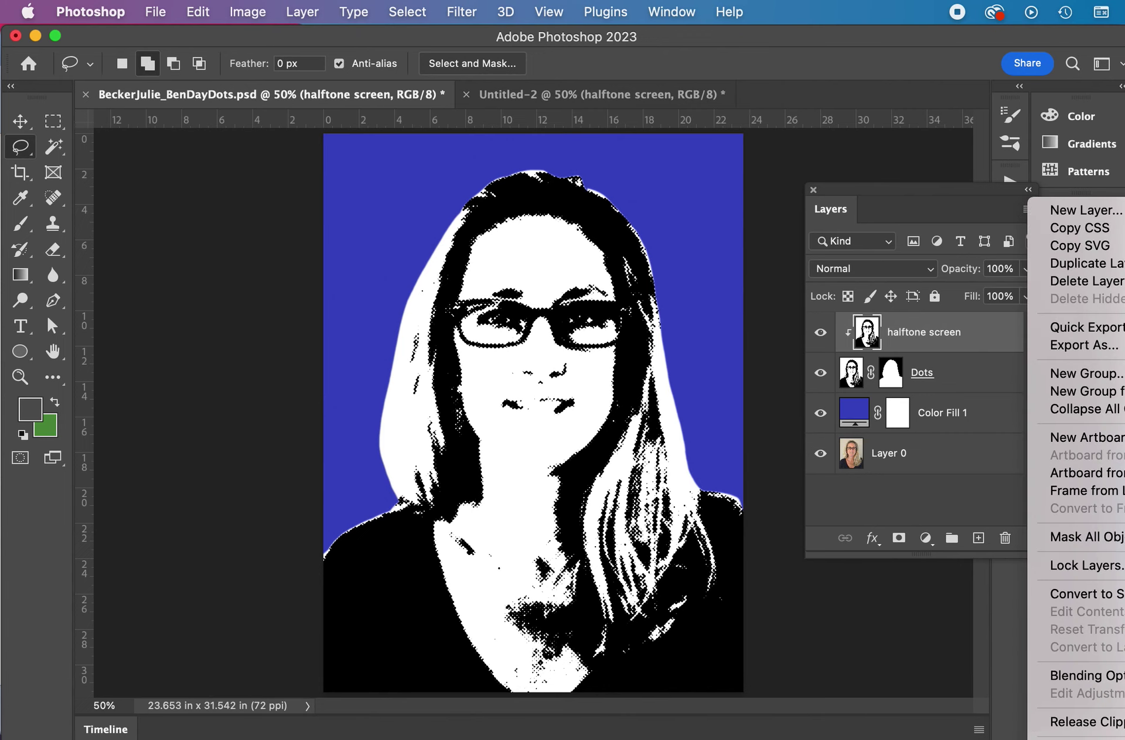
click(1086, 282)
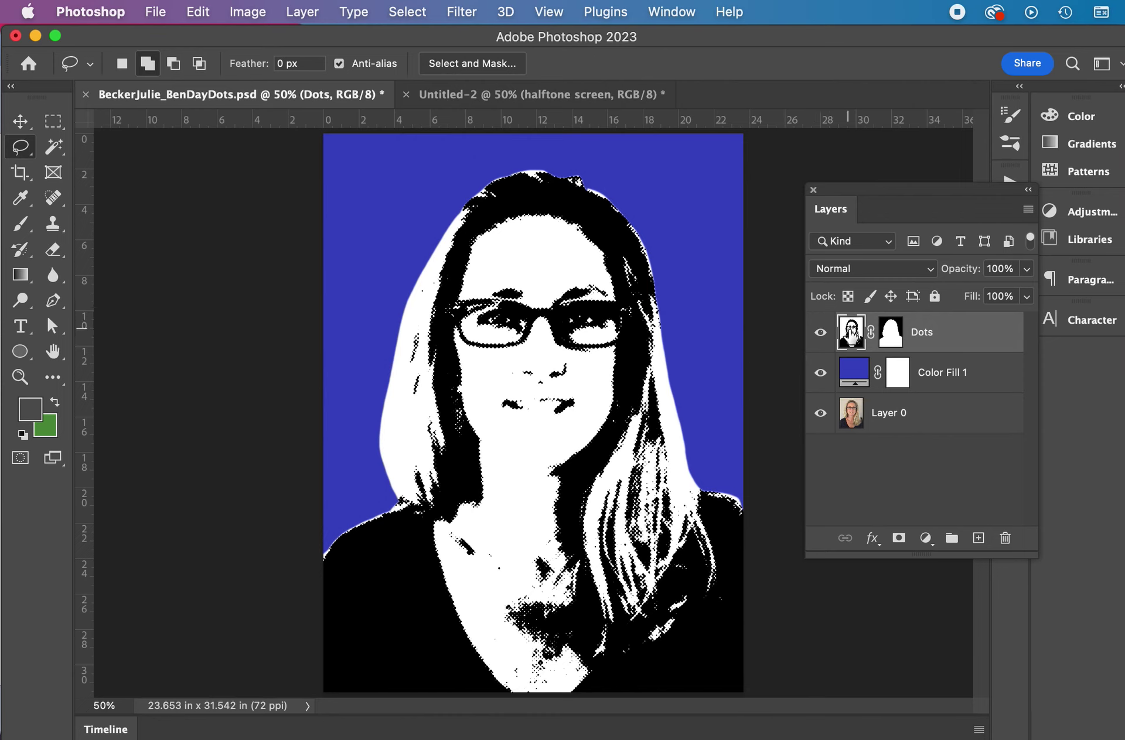
- Duplicate the Dots layer as a new layer named 'White' and load its pixels as a selection
click(1028, 209)
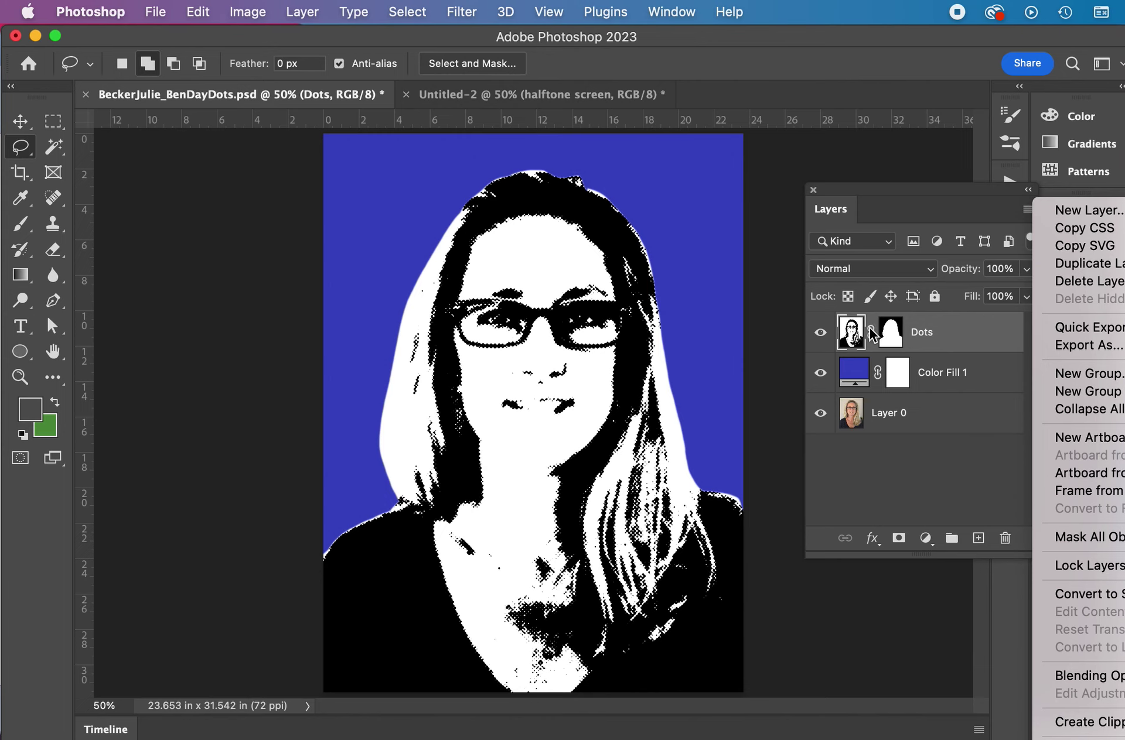
click(850, 334)
right_click(850, 333)
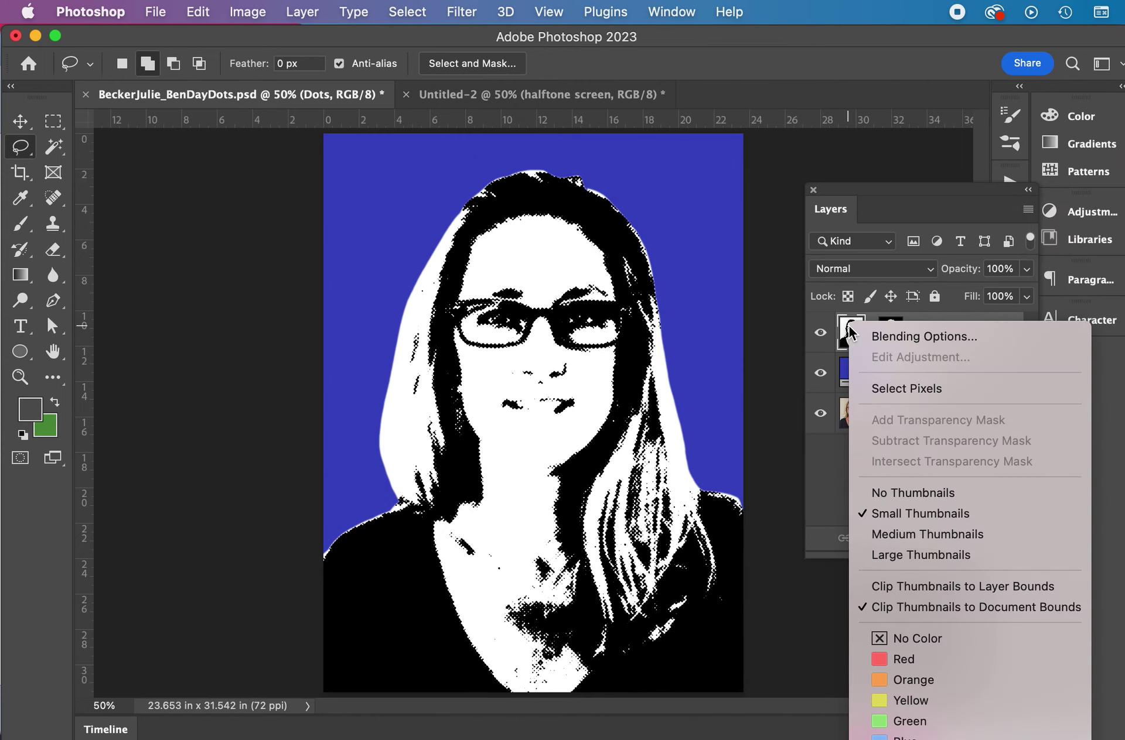
click(851, 332)
right_click(913, 330)
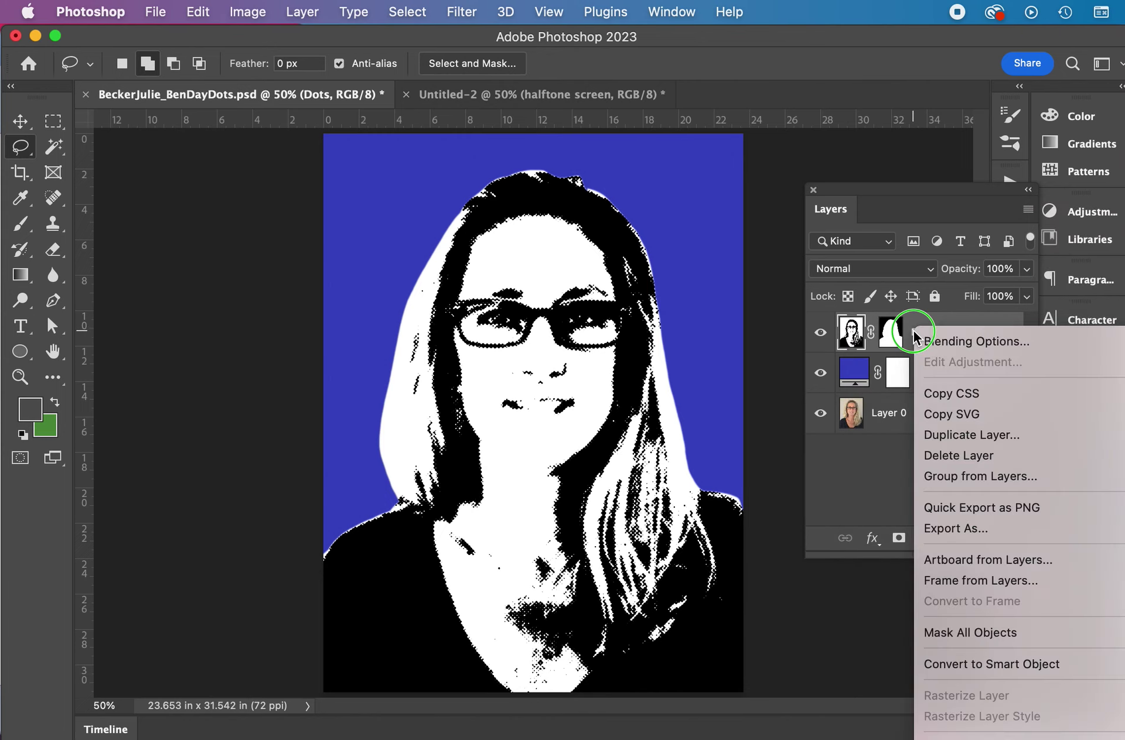
click(855, 339)
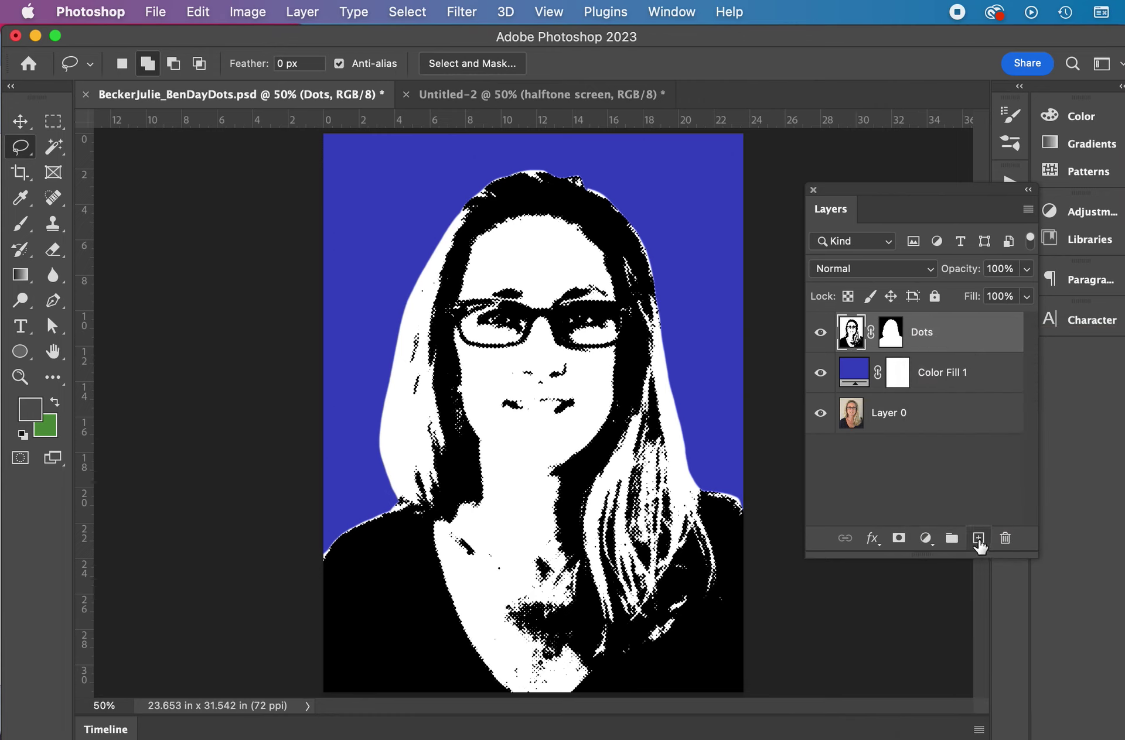
right_click(852, 332)
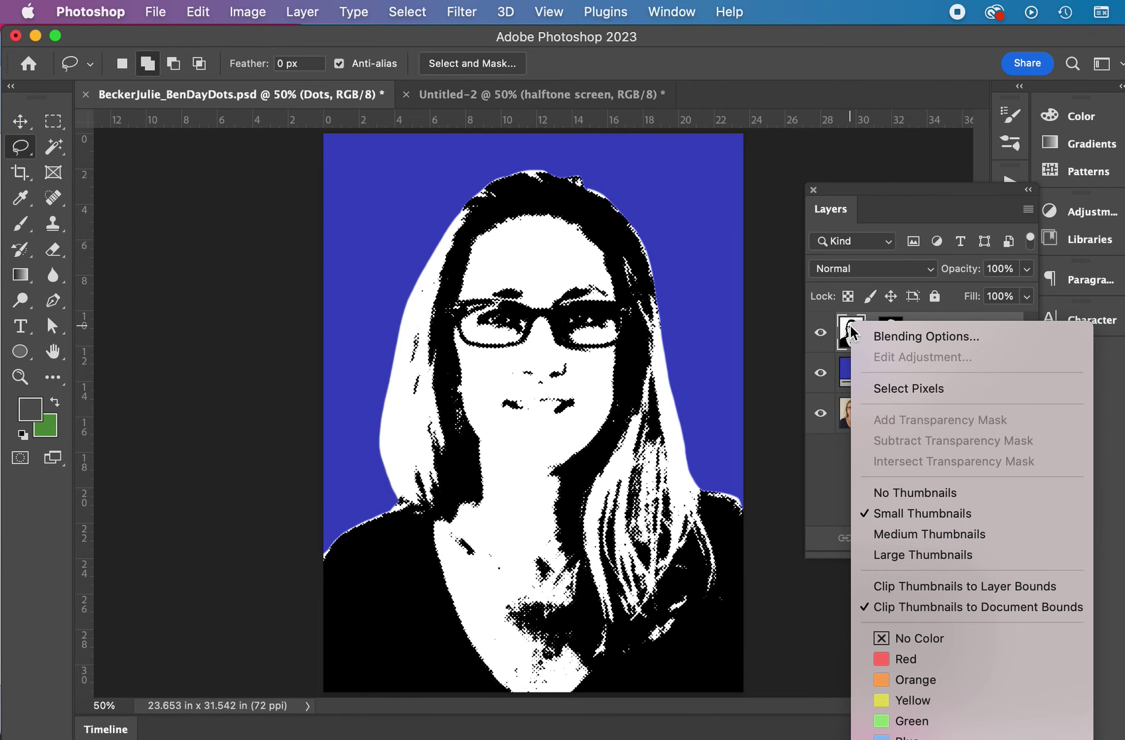
click(833, 492)
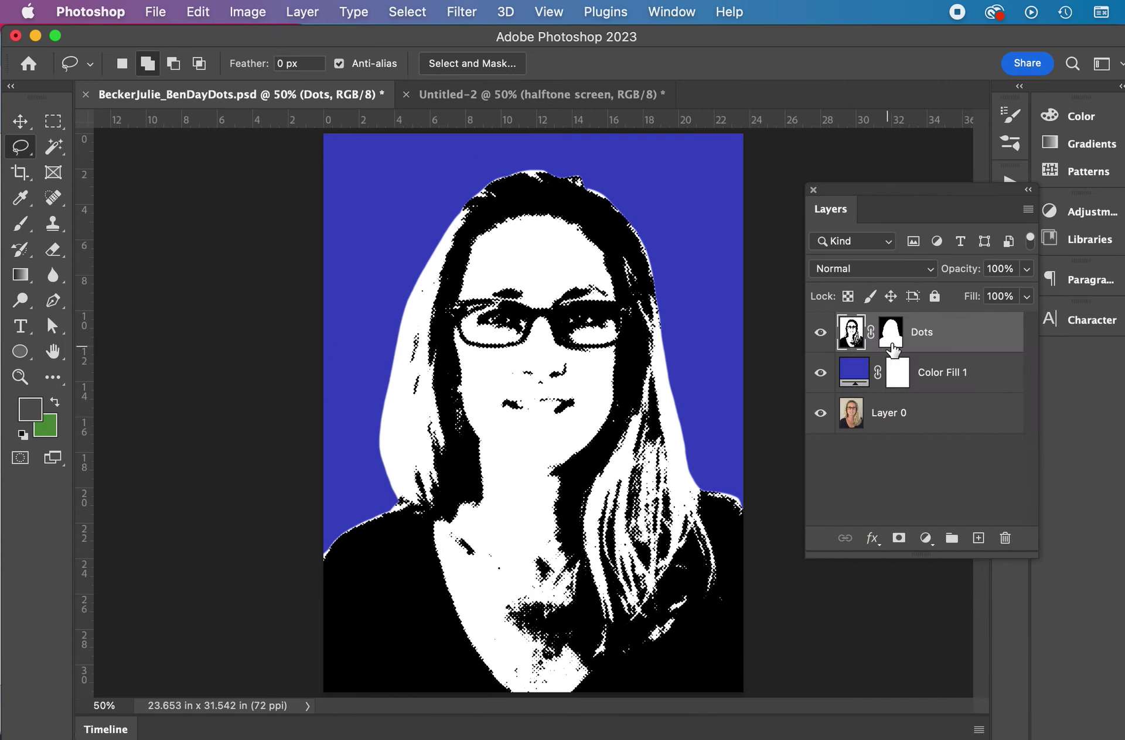
right_click(925, 332)
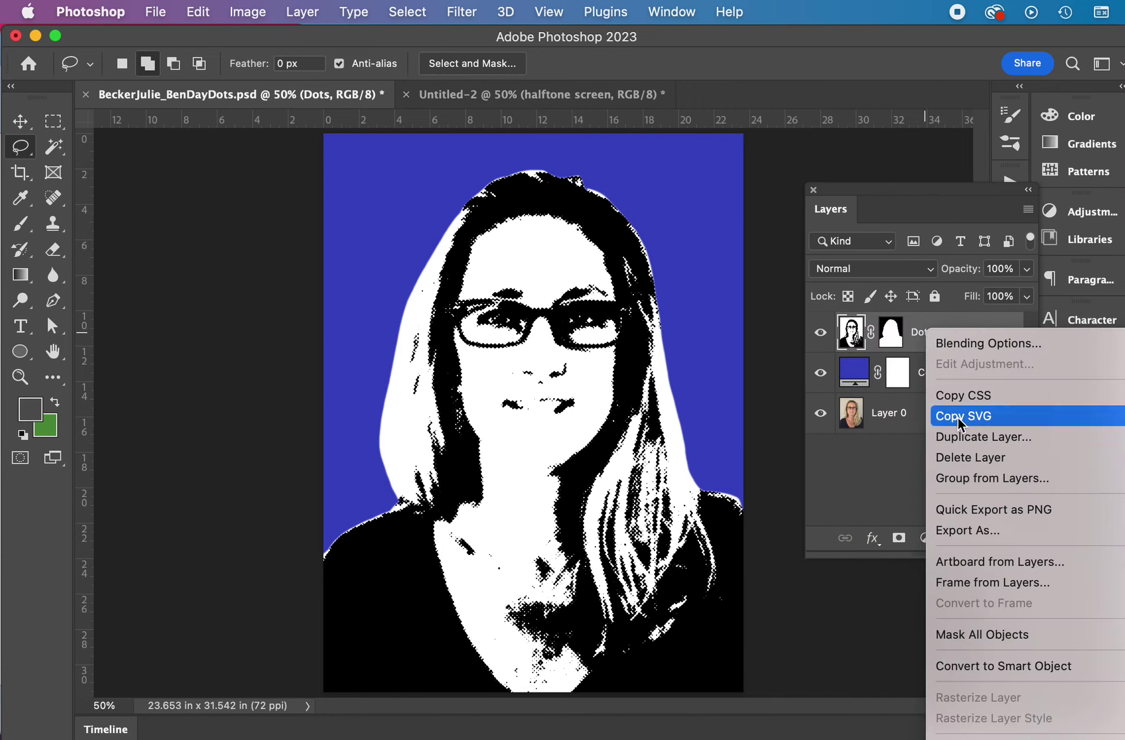
click(963, 439)
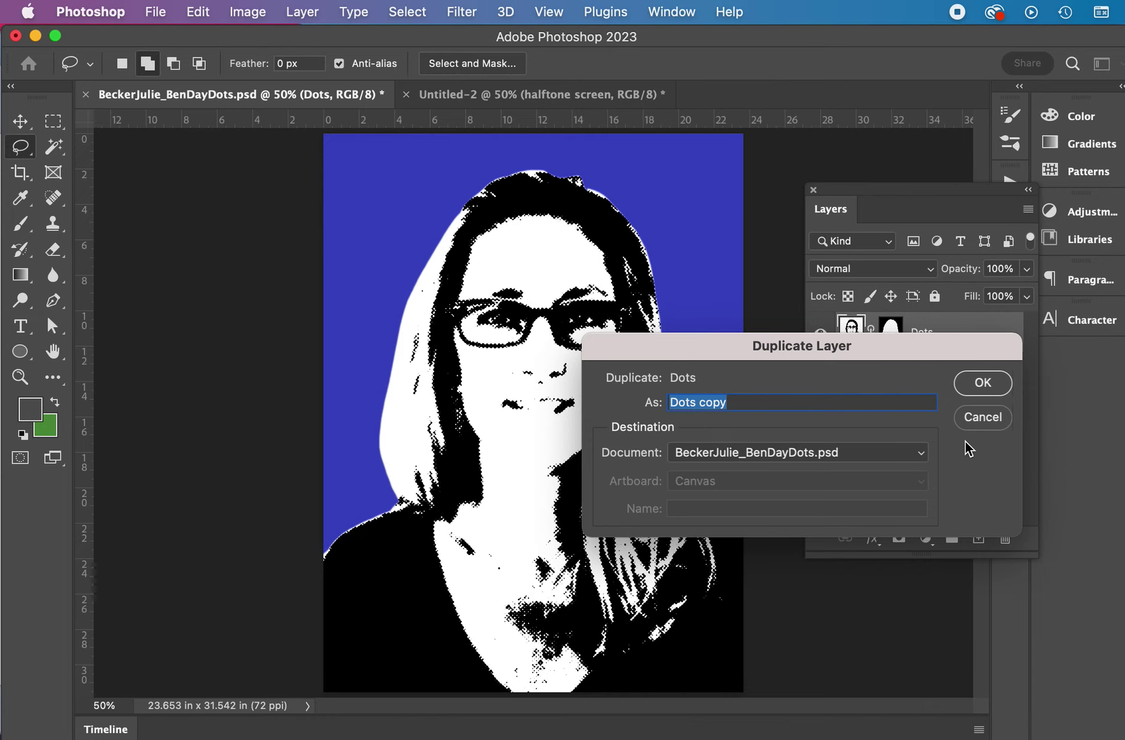
text(White)
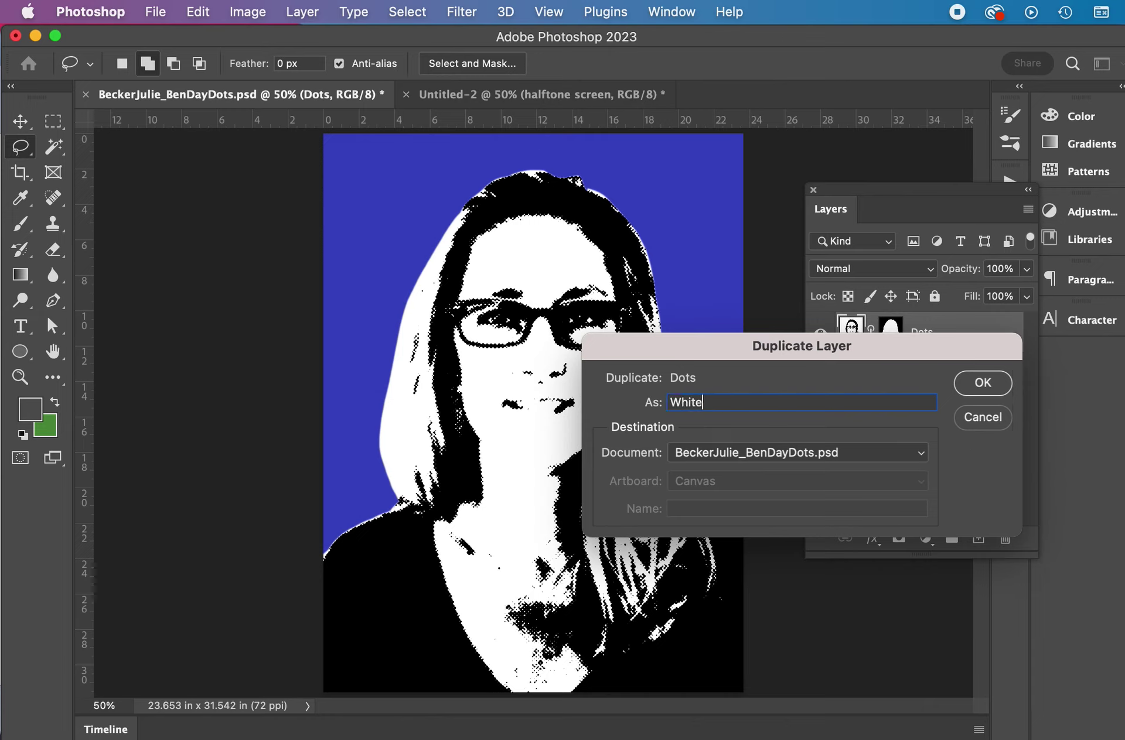
key(Return)
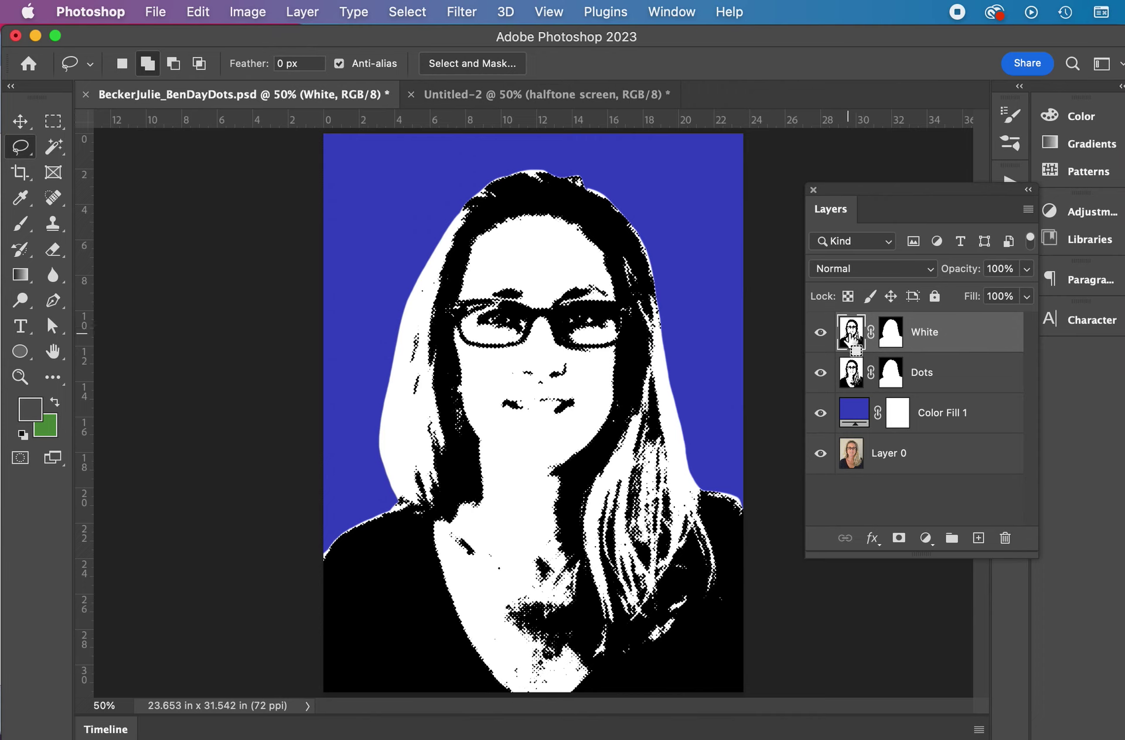
super+click(850, 334)
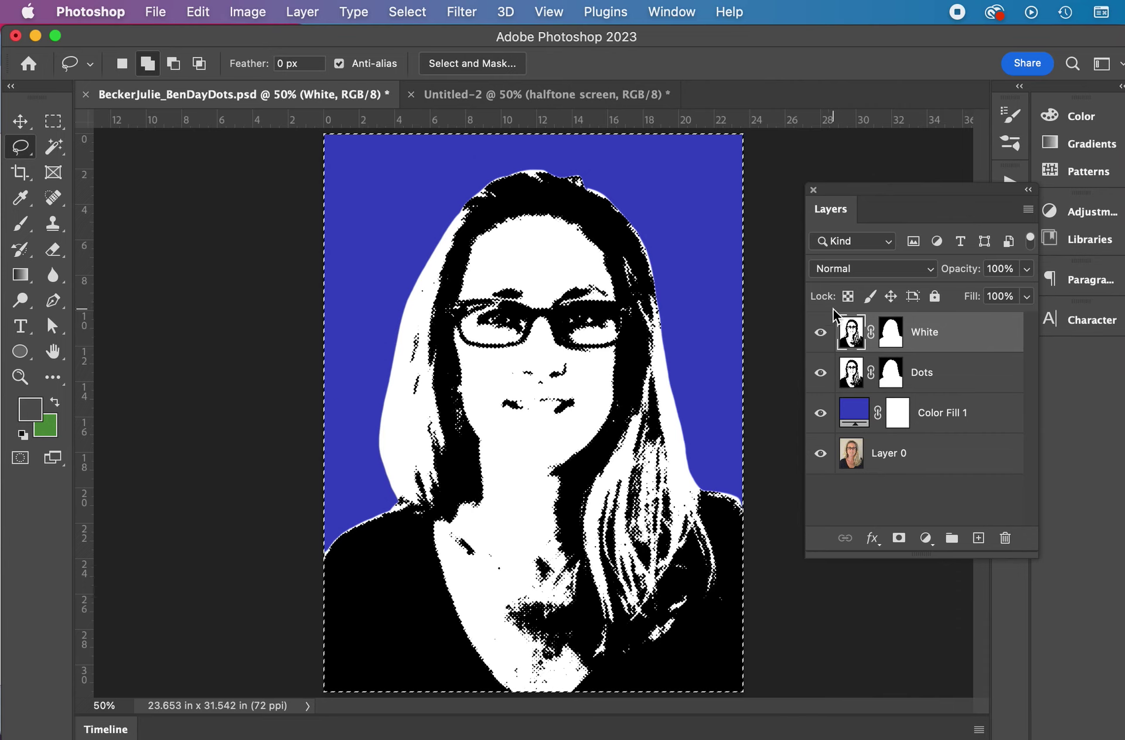
- Fill the selection on the White layer with solid white via Edit > Fill, then deselect
click(205, 11)
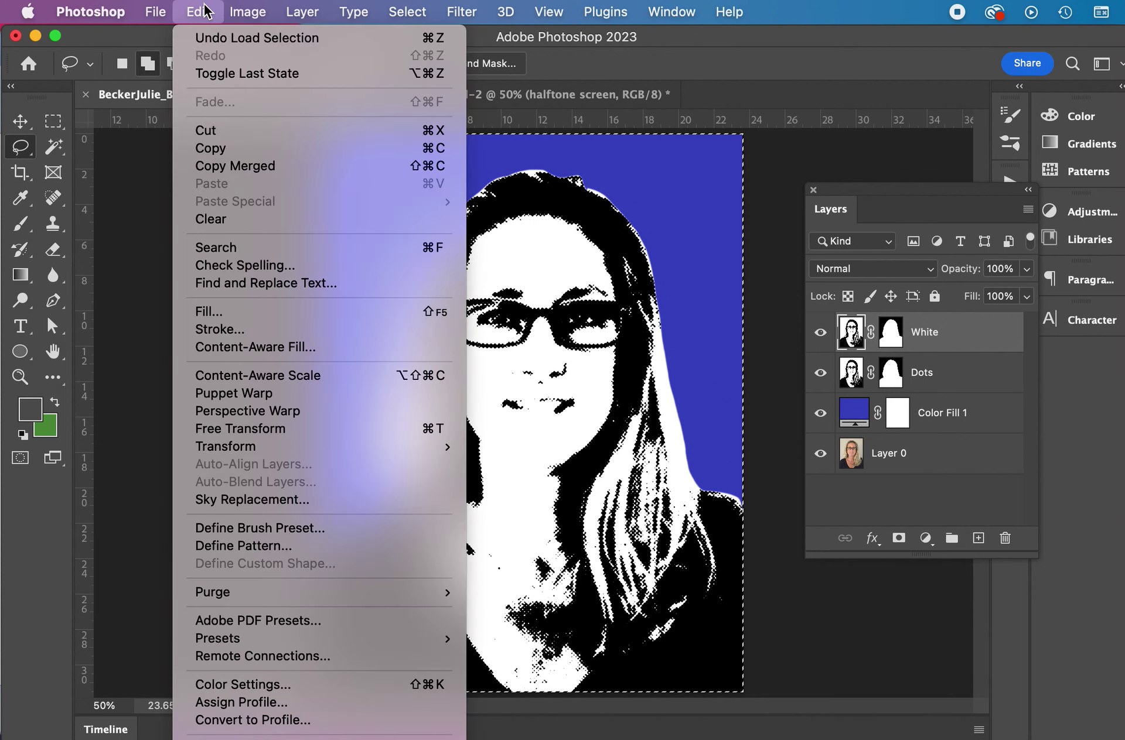
click(223, 313)
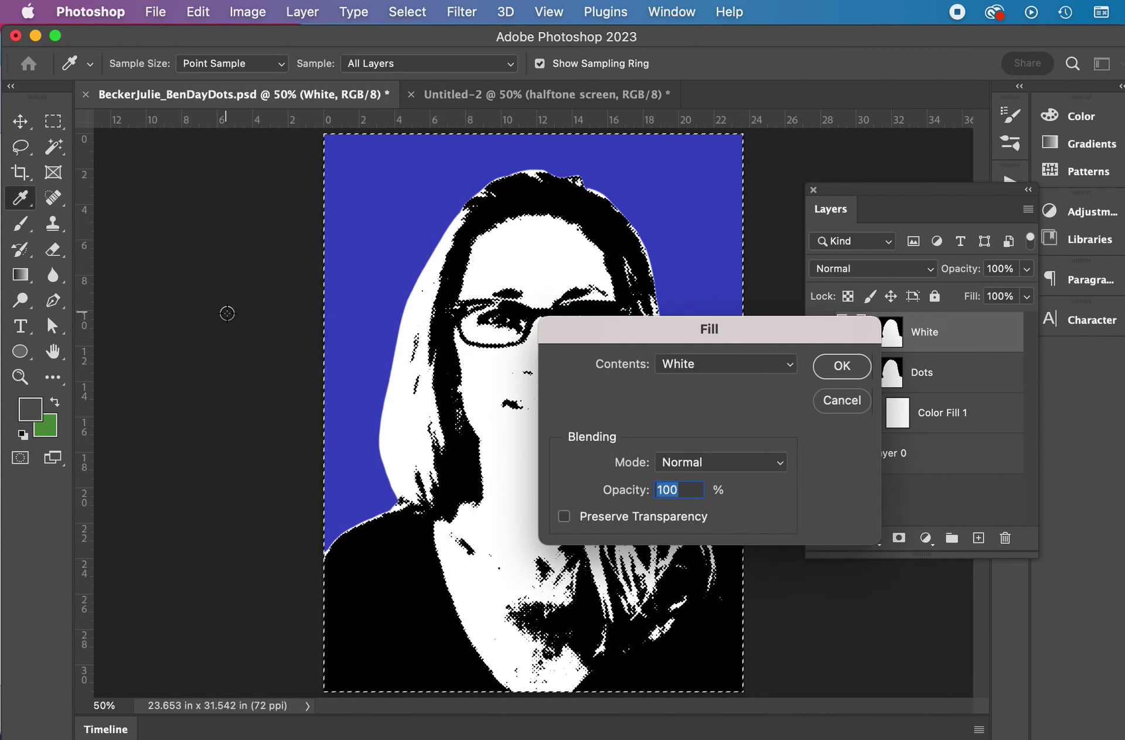
click(720, 371)
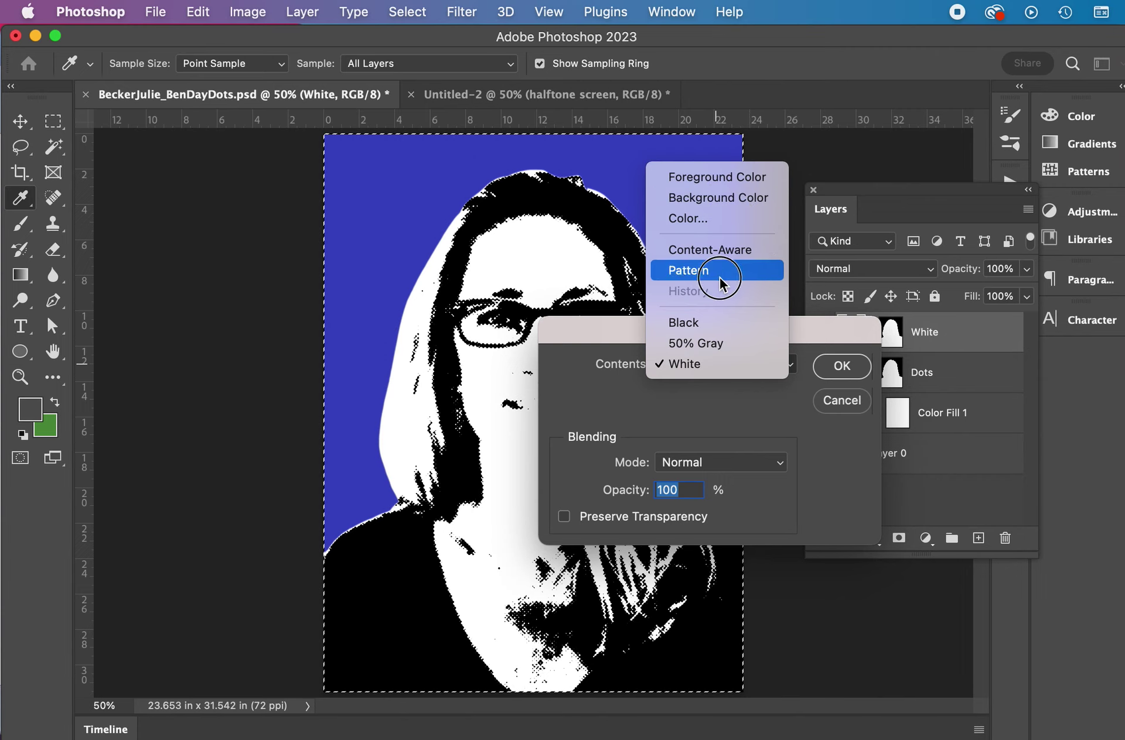
click(703, 366)
click(841, 367)
key(l)
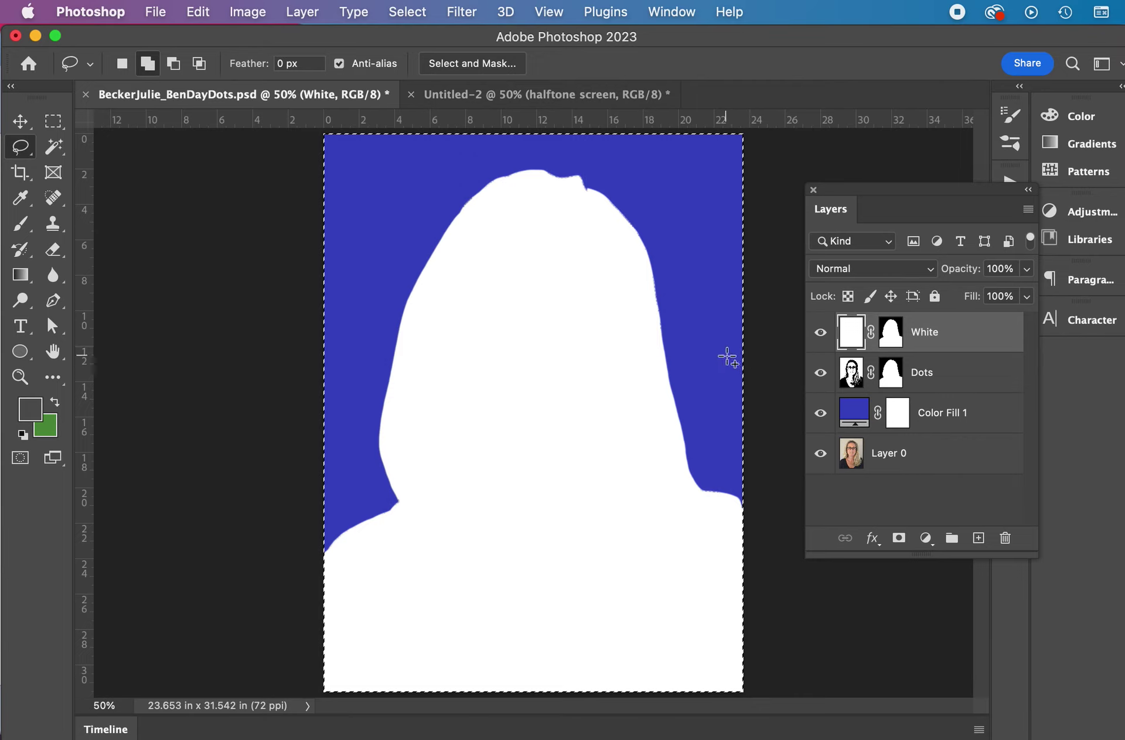
key(super+d)
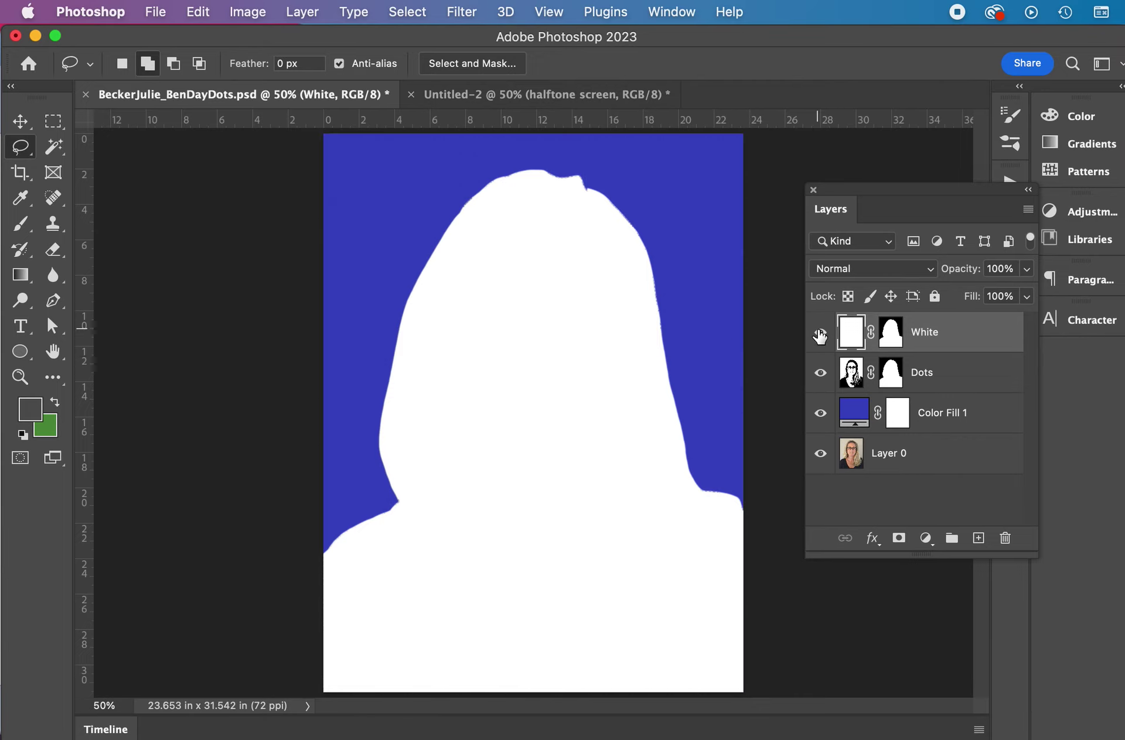
- Move the White layer below Dots and check the silhouette by toggling Dots
drag(866, 343, 921, 395)
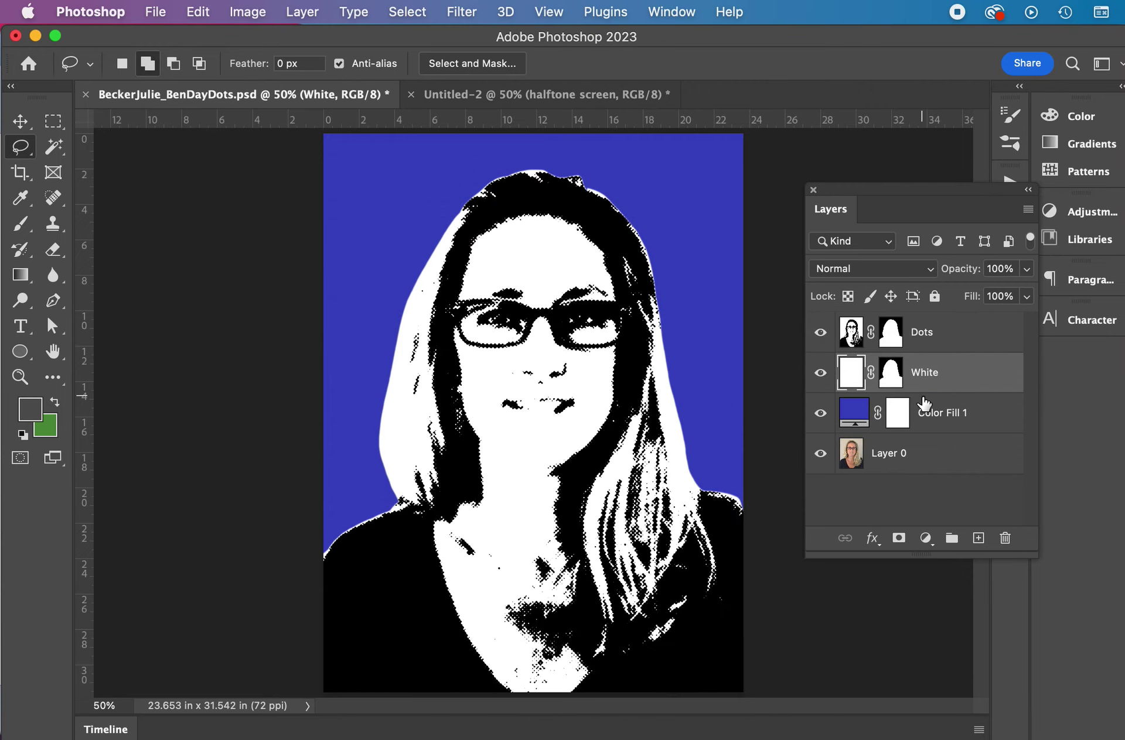
click(820, 333)
click(821, 334)
- Advance the BenDayDots lesson deck in Chrome to slide 24, then return to Photoshop
key(super+Tab)
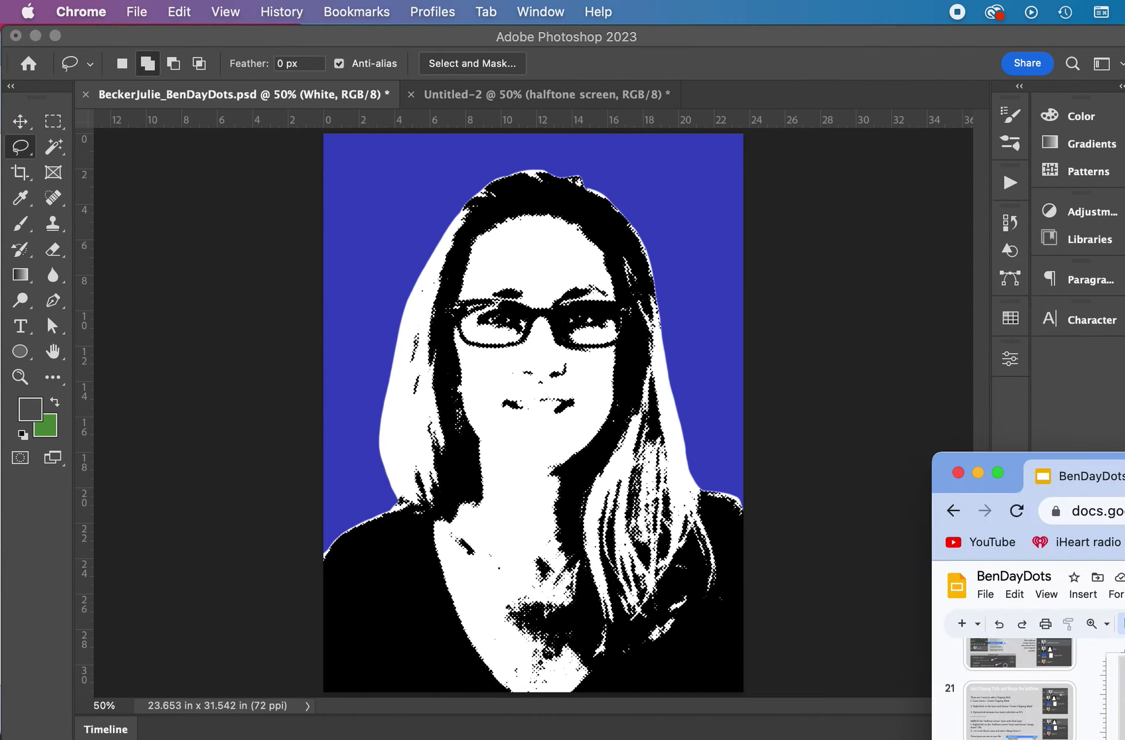
scroll(1019, 691, down, 5)
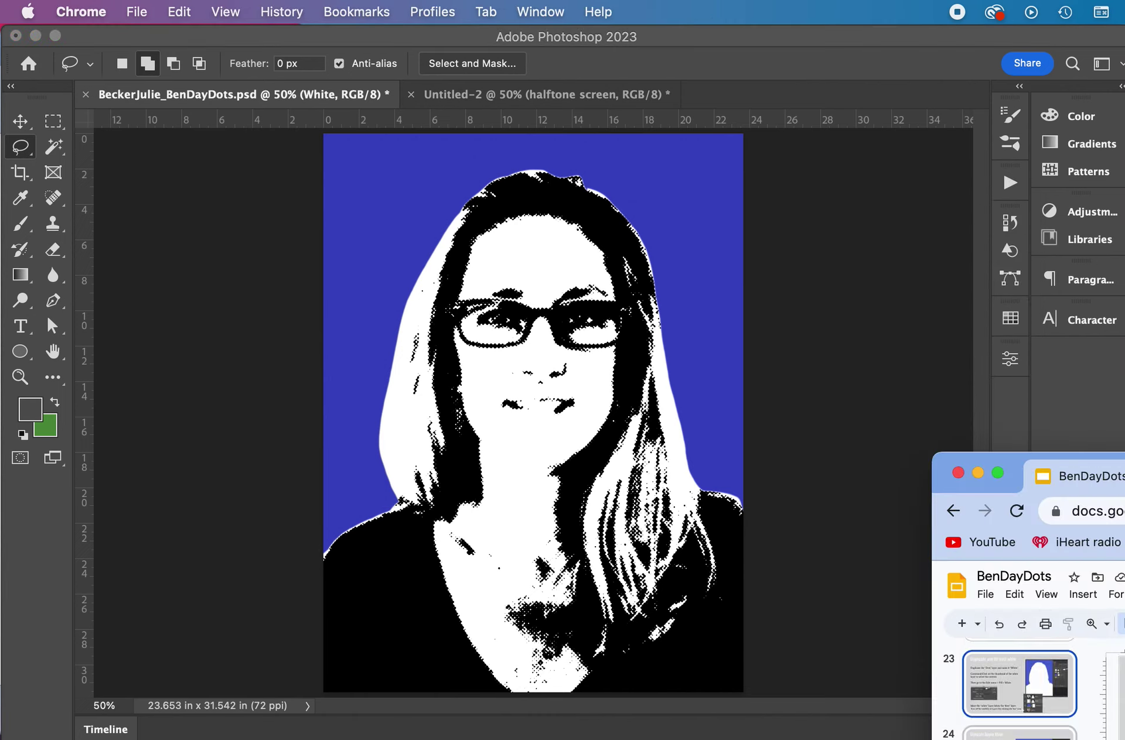
click(1034, 714)
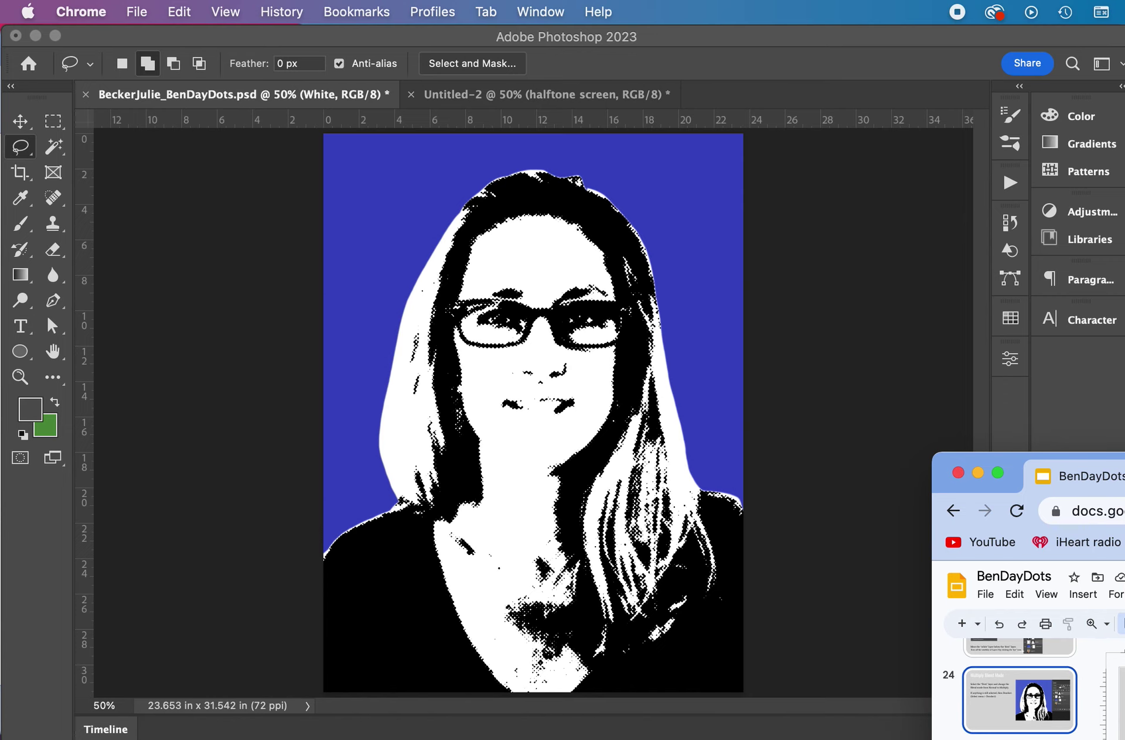
click(796, 245)
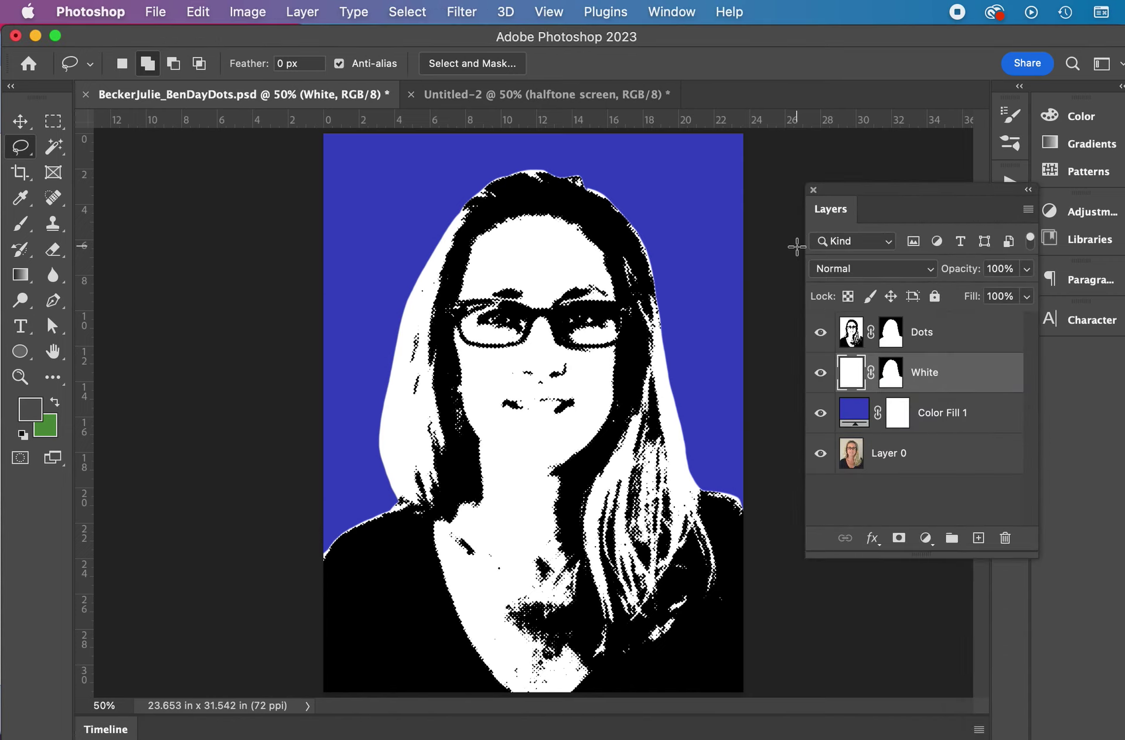
- Set the Dots layer's blend mode to Multiply, then select the White layer
click(931, 334)
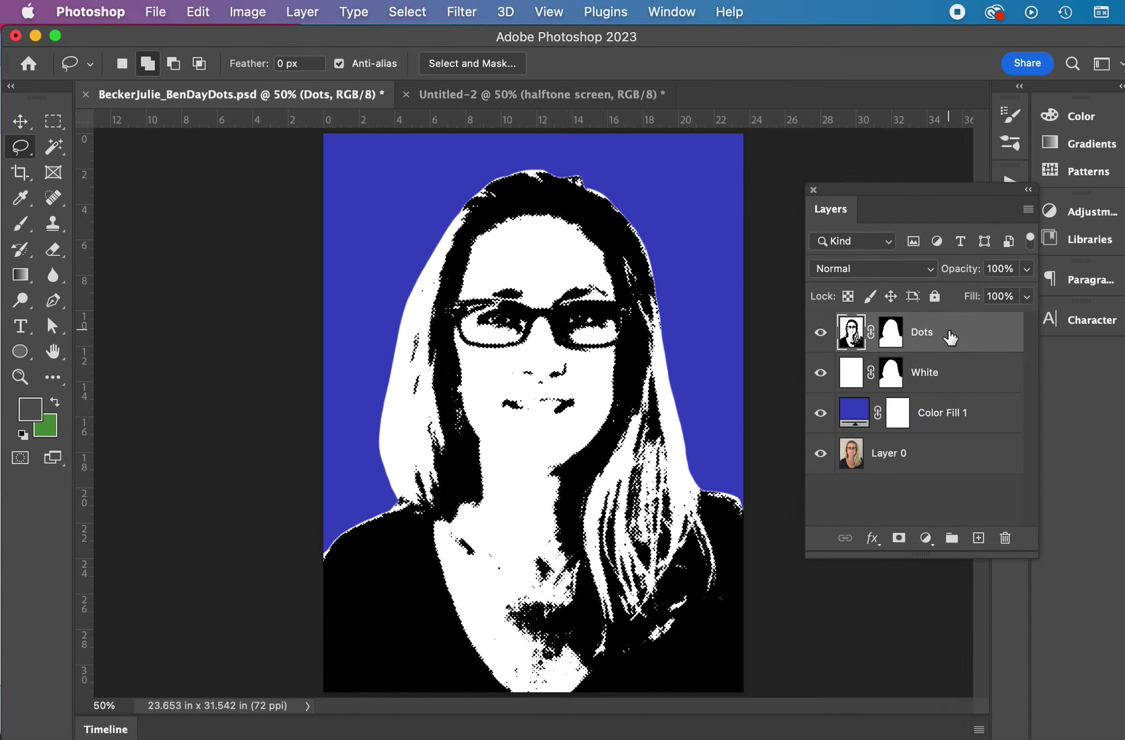
click(908, 269)
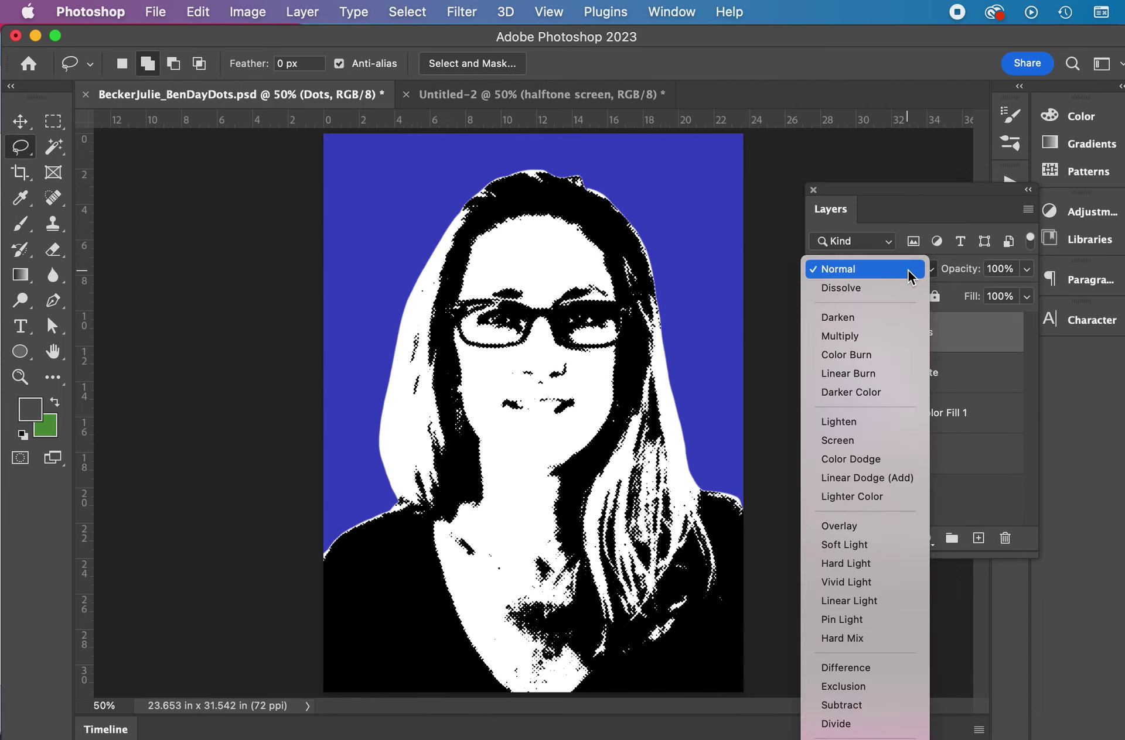
click(865, 335)
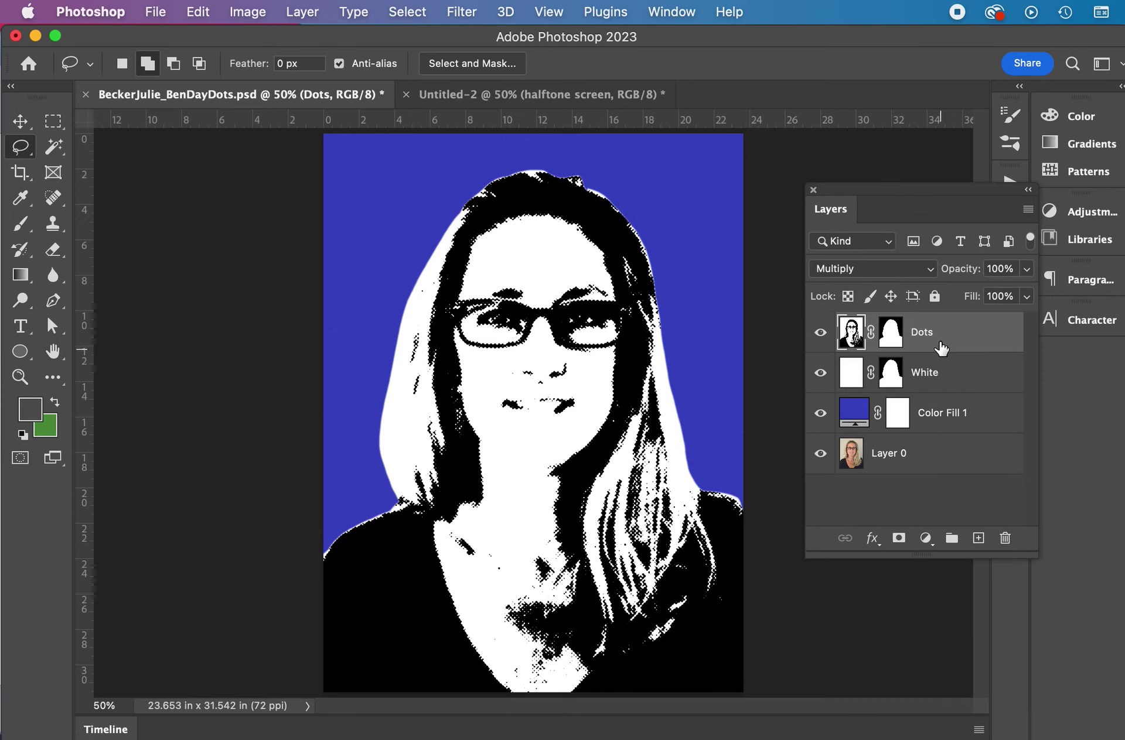
click(950, 382)
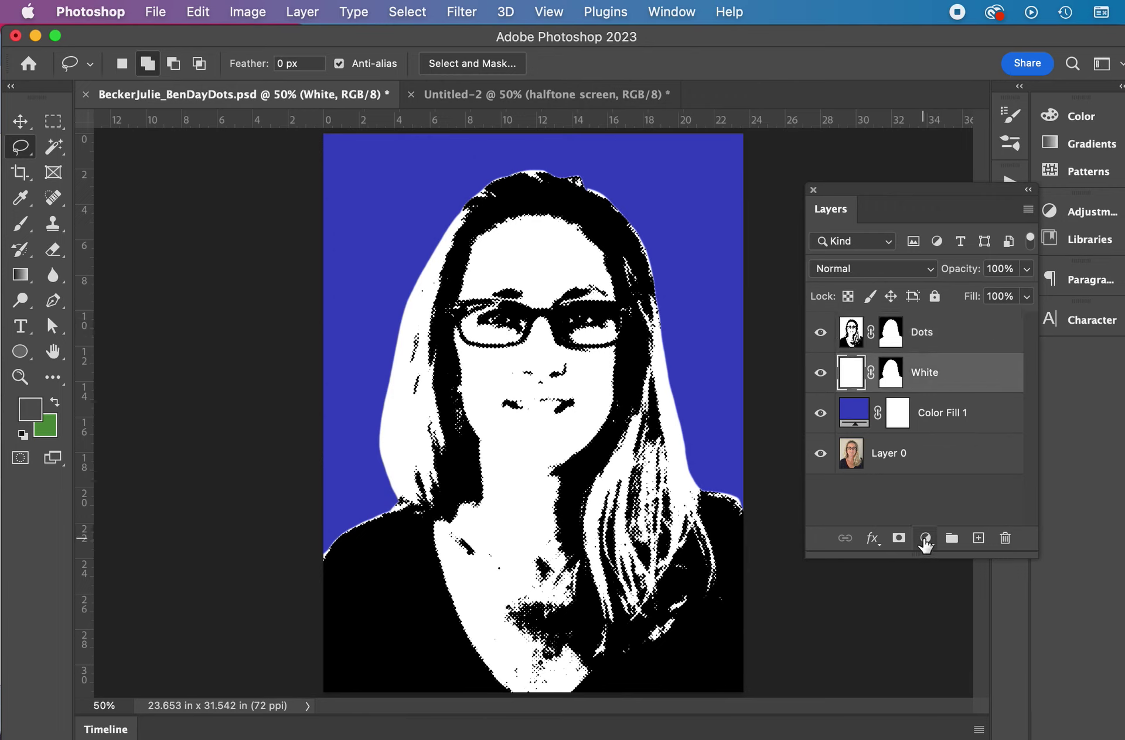
- Add a lighter green Solid Color fill layer above the White layer
click(925, 540)
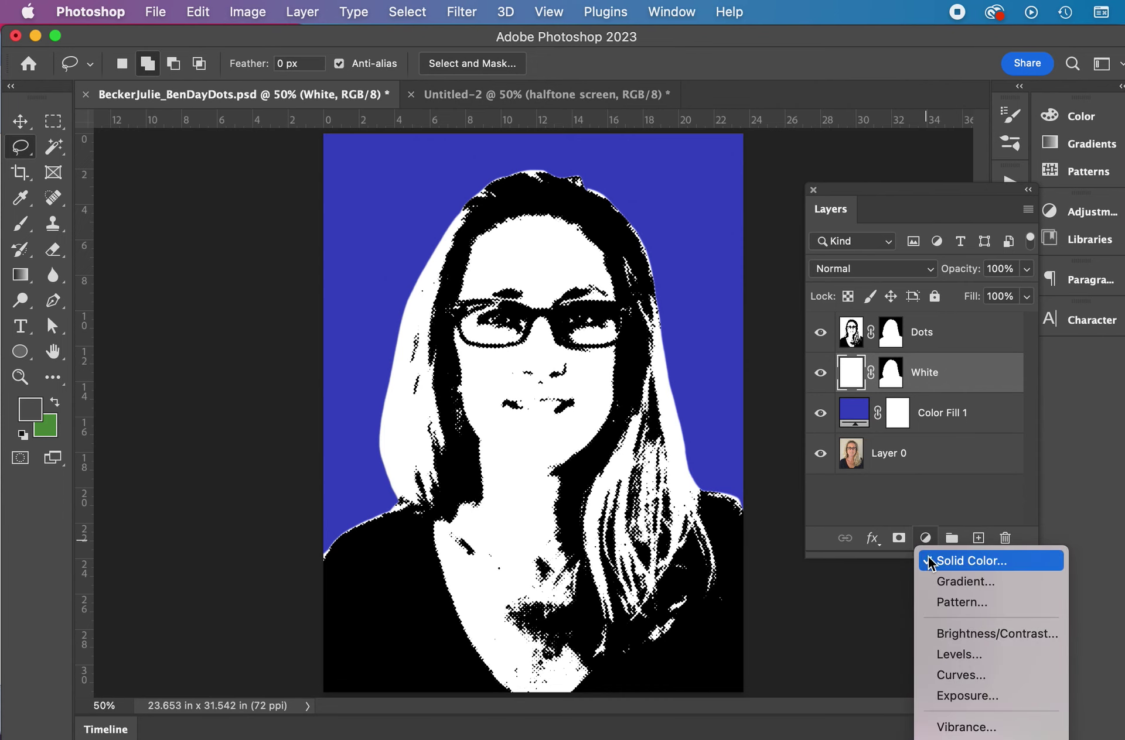
click(932, 562)
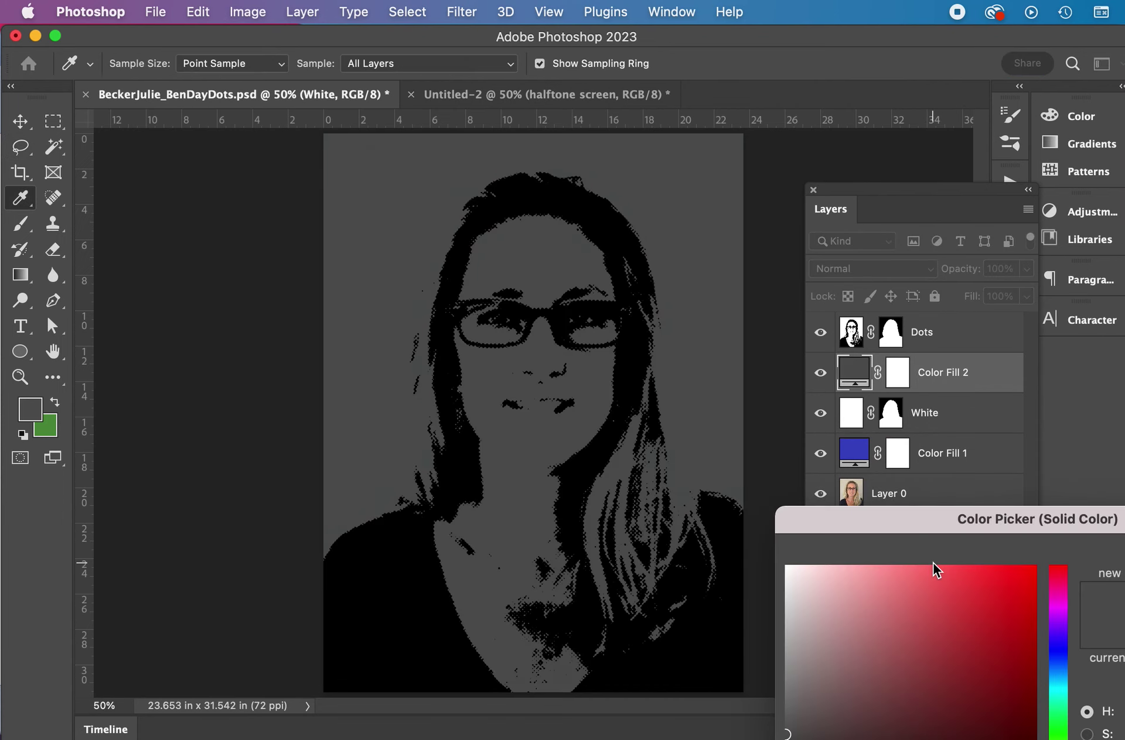
click(1063, 726)
click(944, 645)
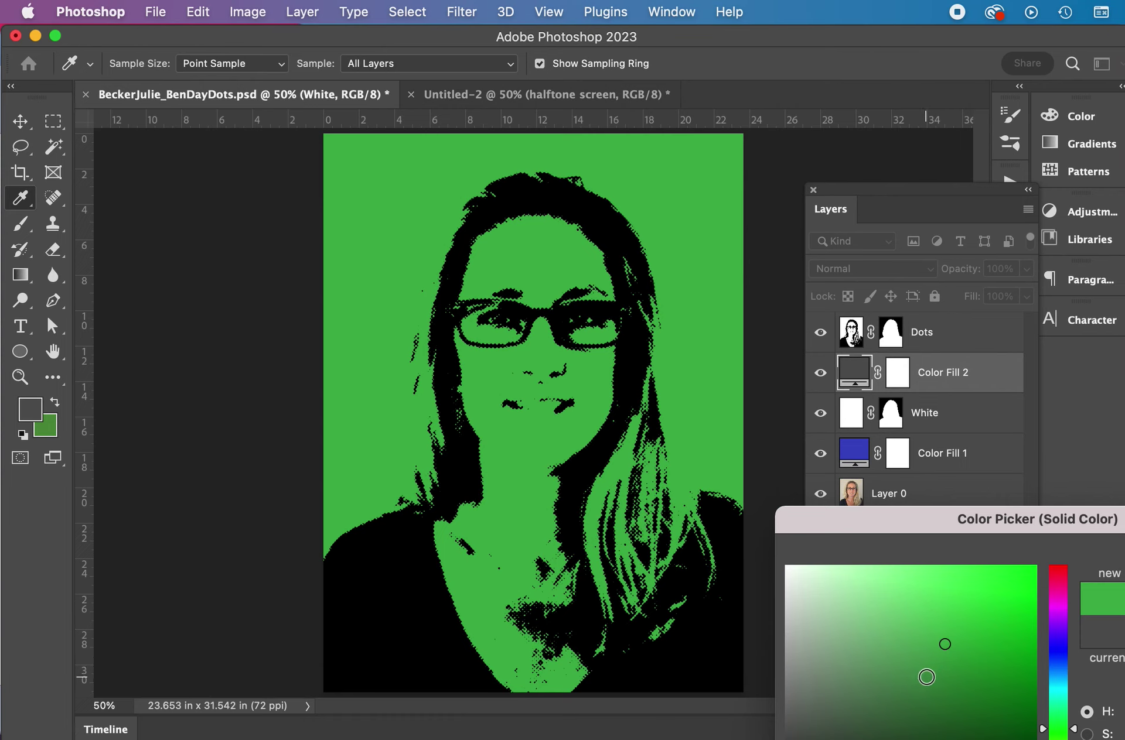
click(926, 678)
click(942, 654)
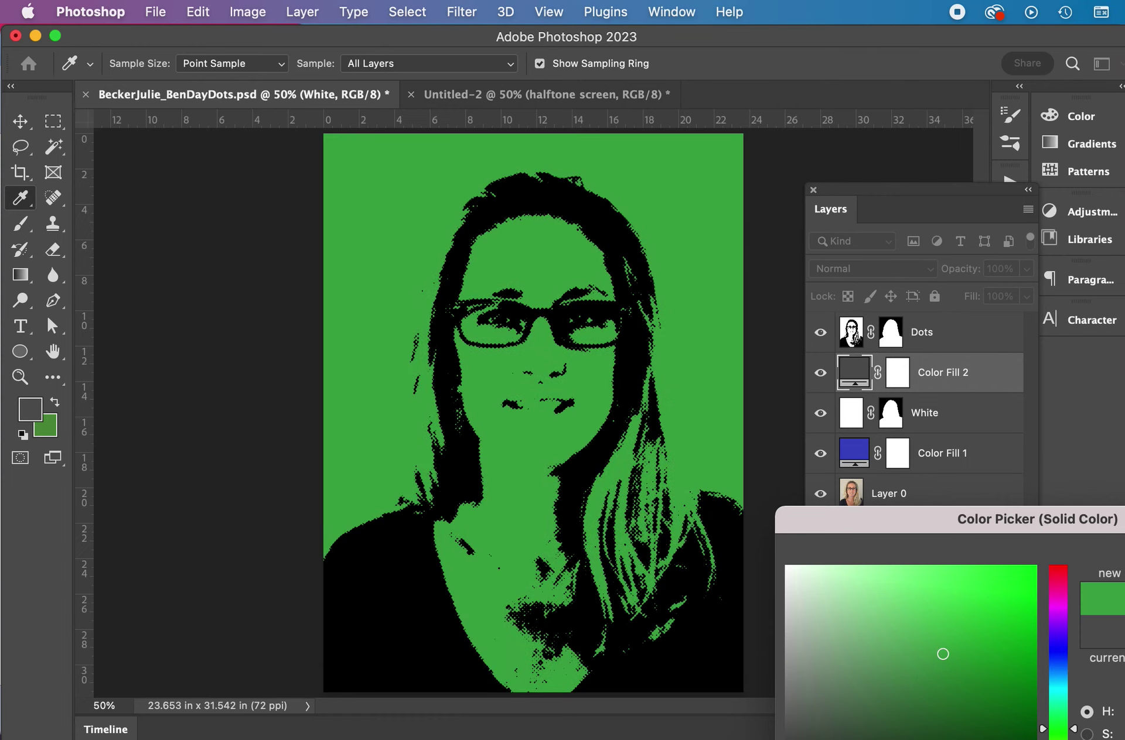
key(Return)
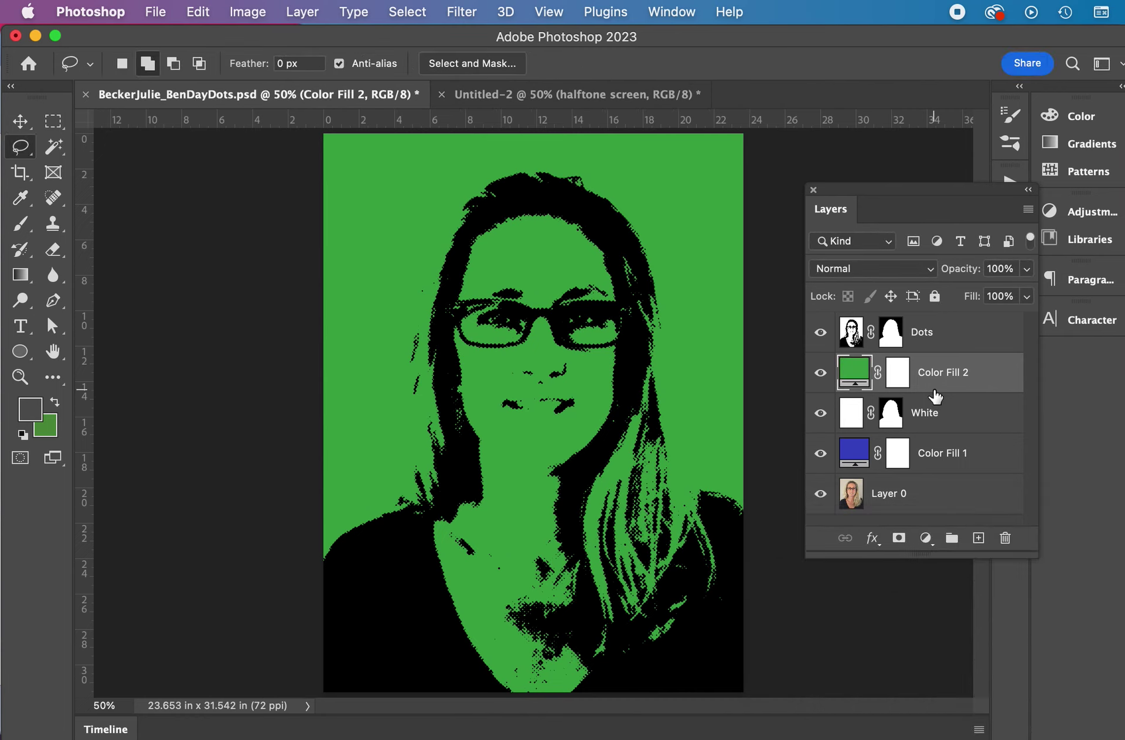
mouse_move(935, 393)
mouse_down()
mouse_move(938, 328)
mouse_move(939, 387)
mouse_up()
- Try blue and purple hues for the fill, then cancel to keep it green
double_click(853, 370)
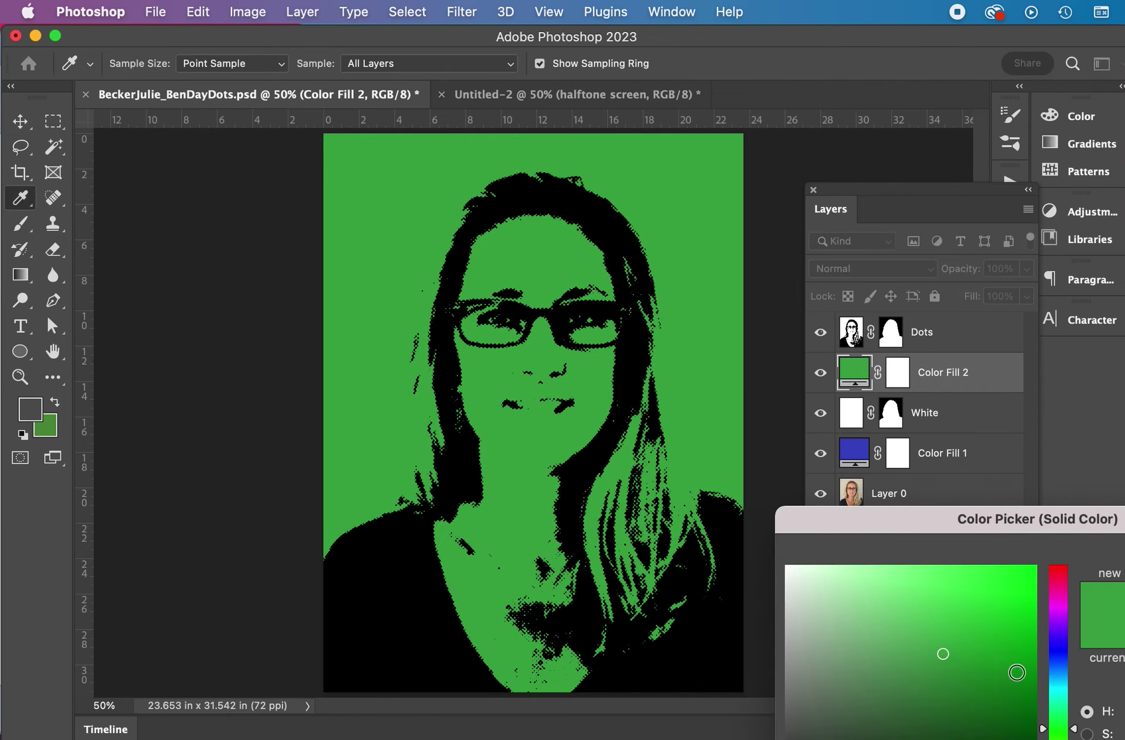
click(1059, 661)
click(1058, 626)
click(974, 641)
click(970, 691)
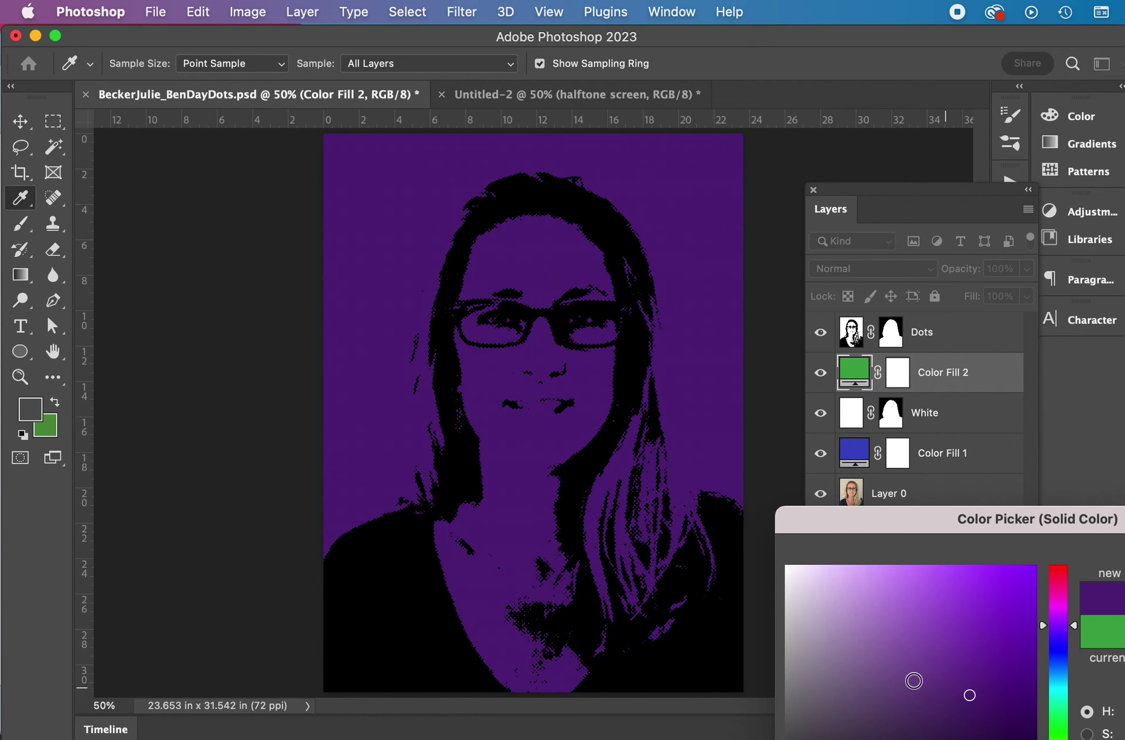
click(910, 634)
click(958, 614)
key(Escape)
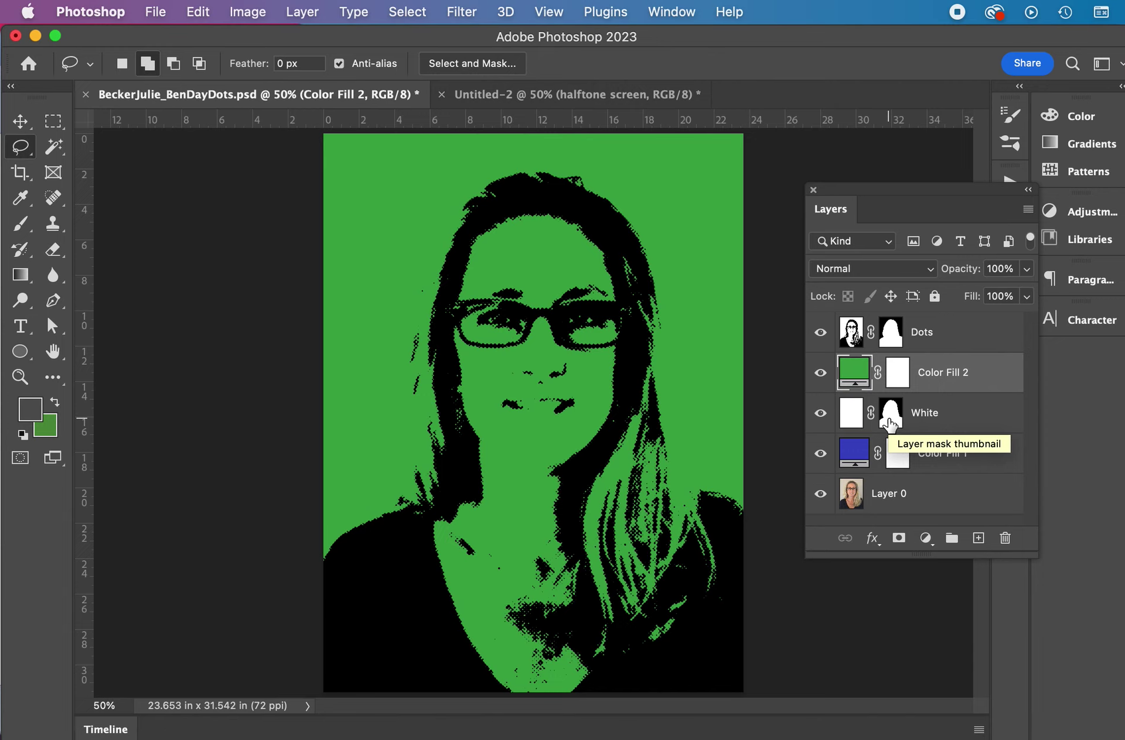
- Rename Color Fill 2 to 'Figure', clip it to the White layer, and zoom in on the mouth
double_click(934, 373)
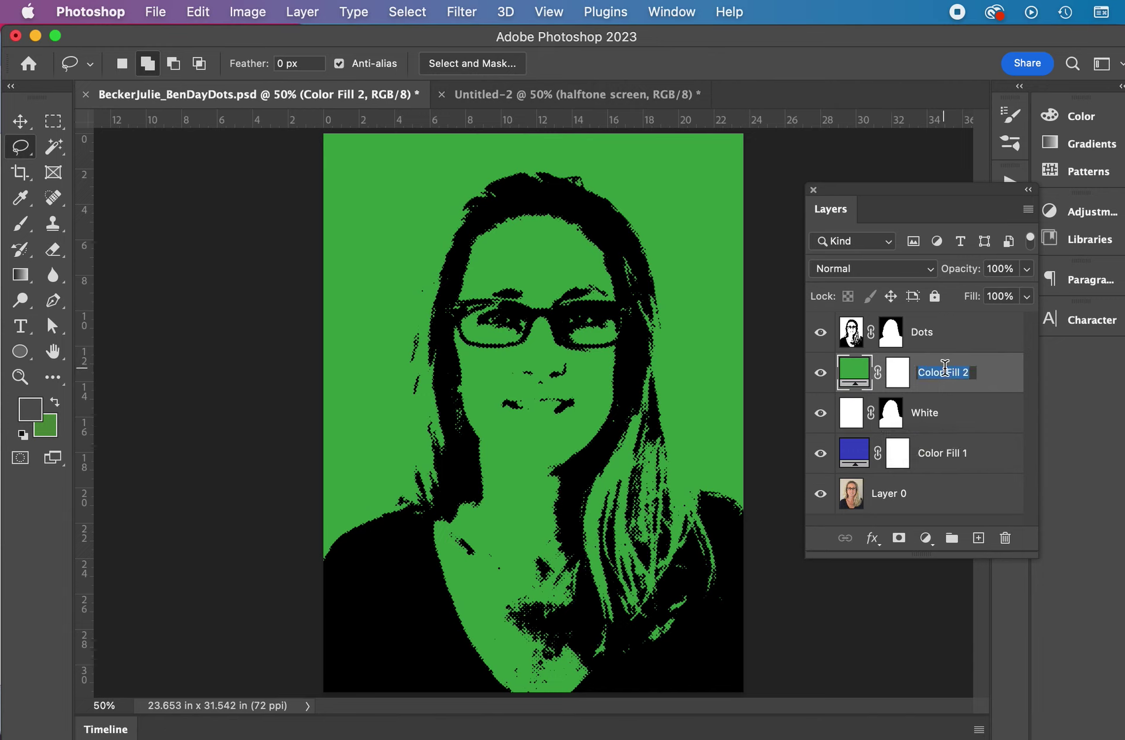
text(Figure)
alt+click(958, 391)
click(821, 373)
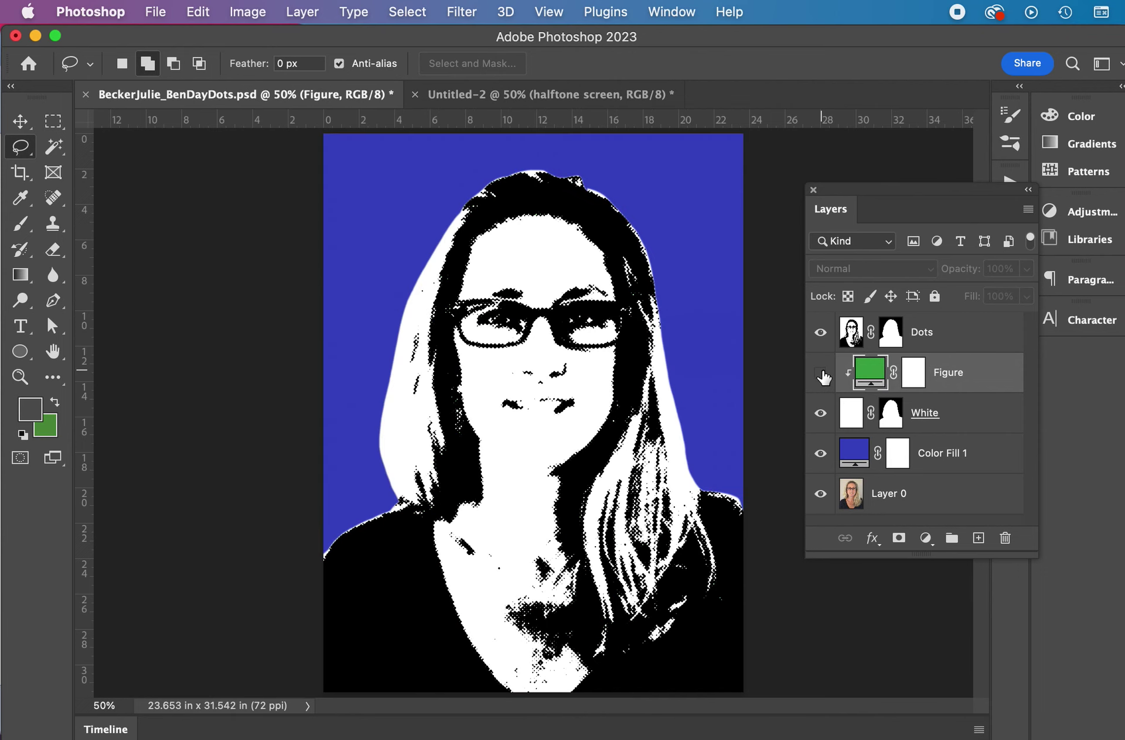
click(821, 373)
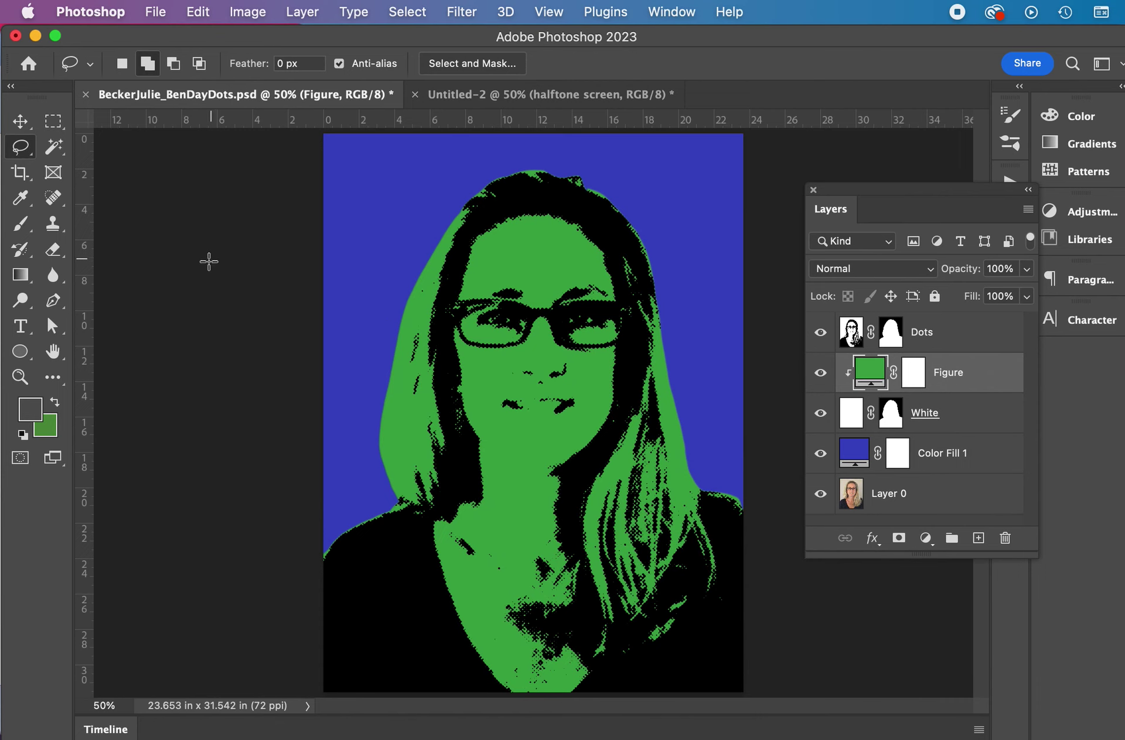
super+click(550, 417)
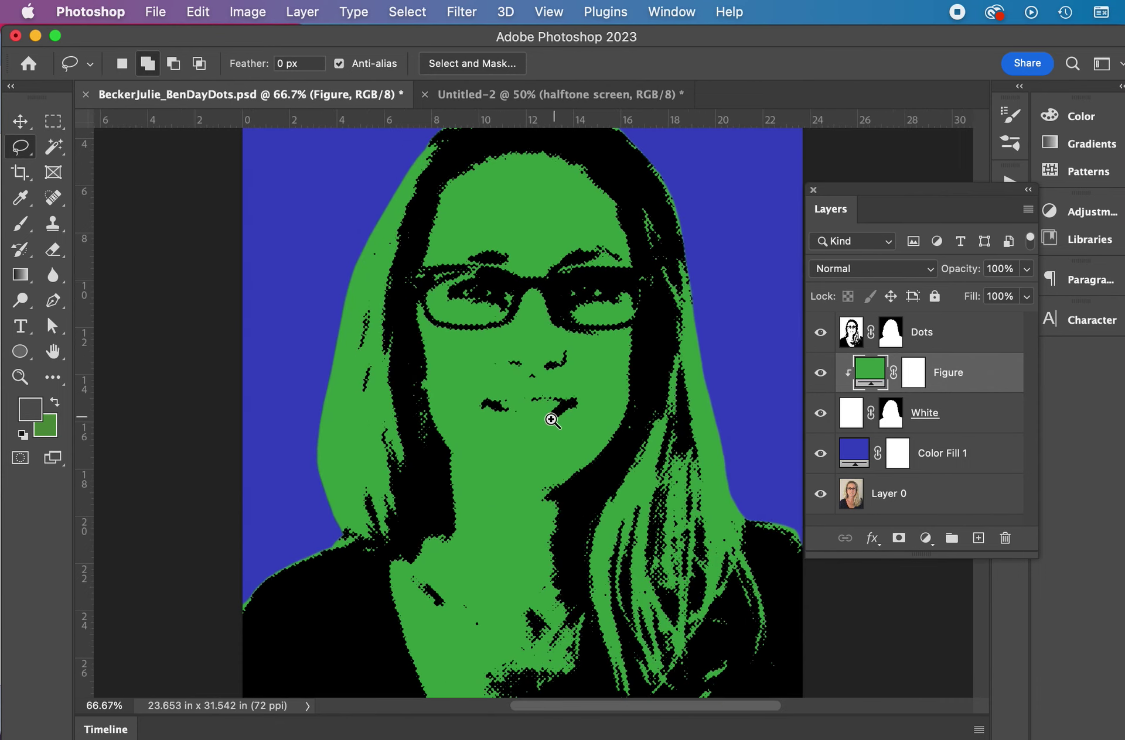
super+click(543, 426)
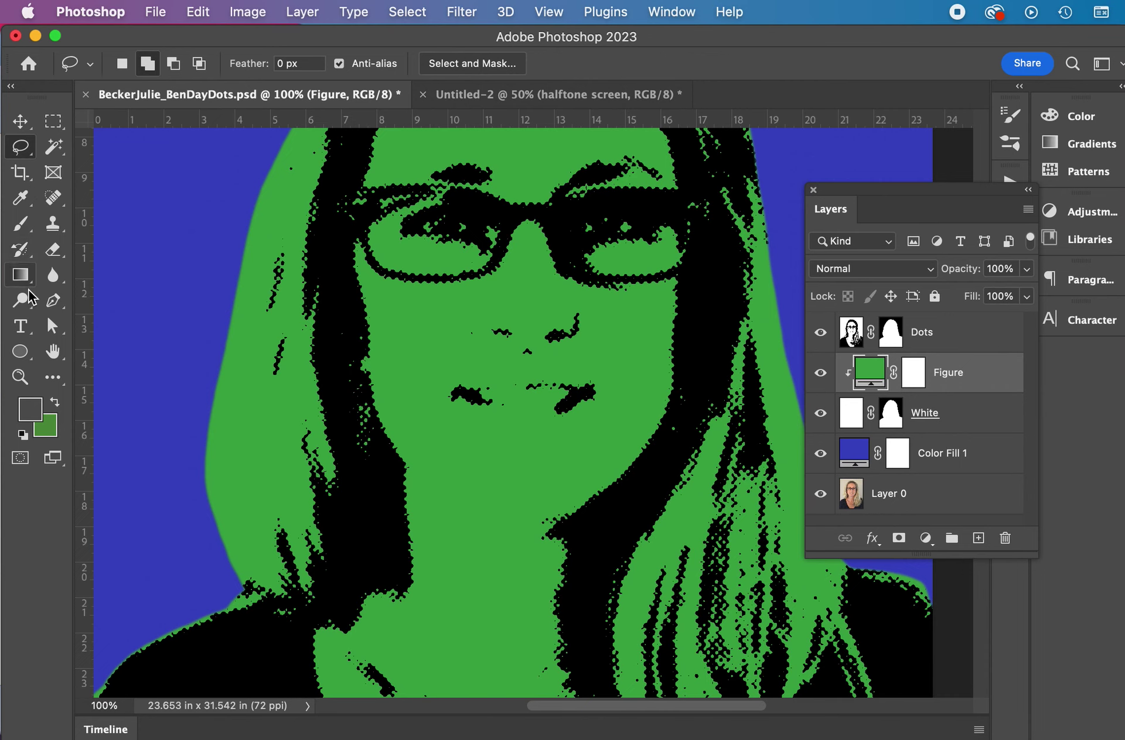
- Set the Pen tool to Shape mode with a magenta fill, undoing a stray point
click(53, 300)
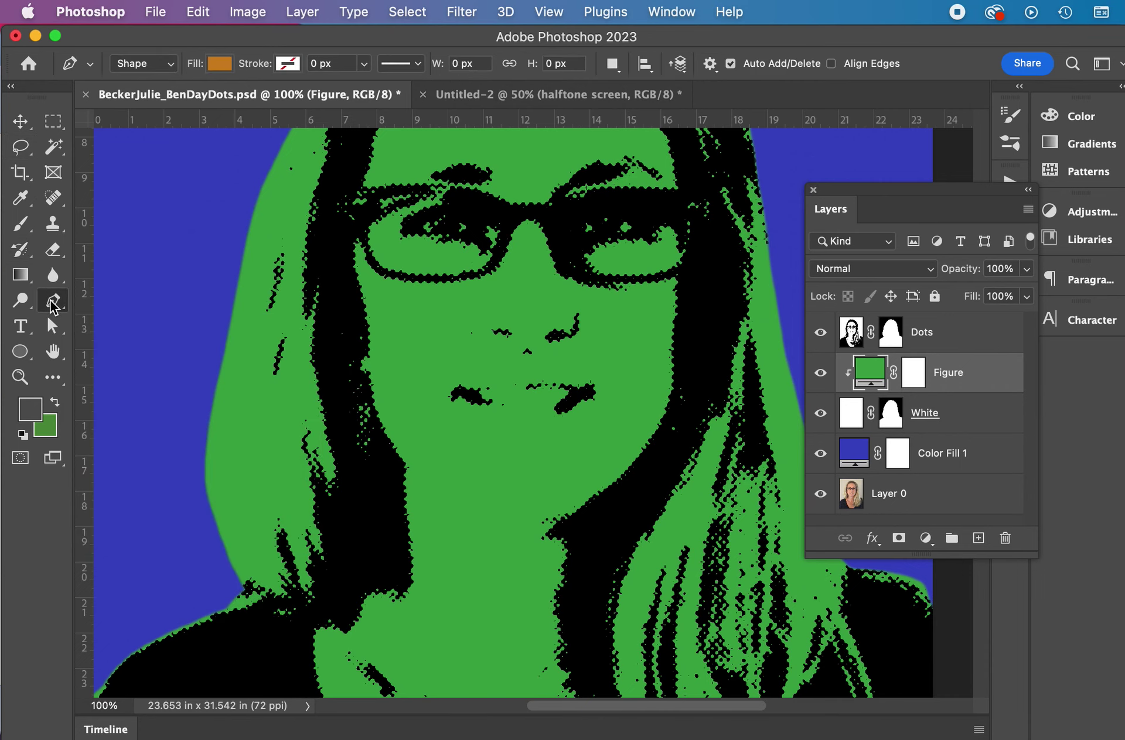
click(441, 387)
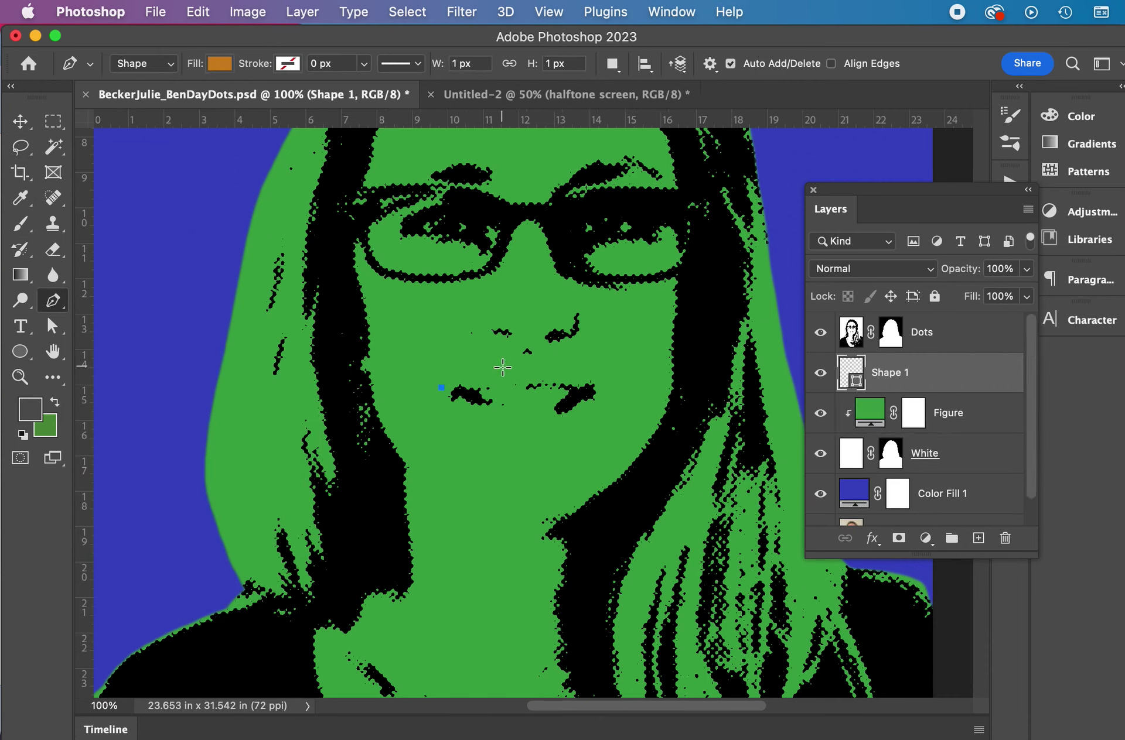
key(super+z)
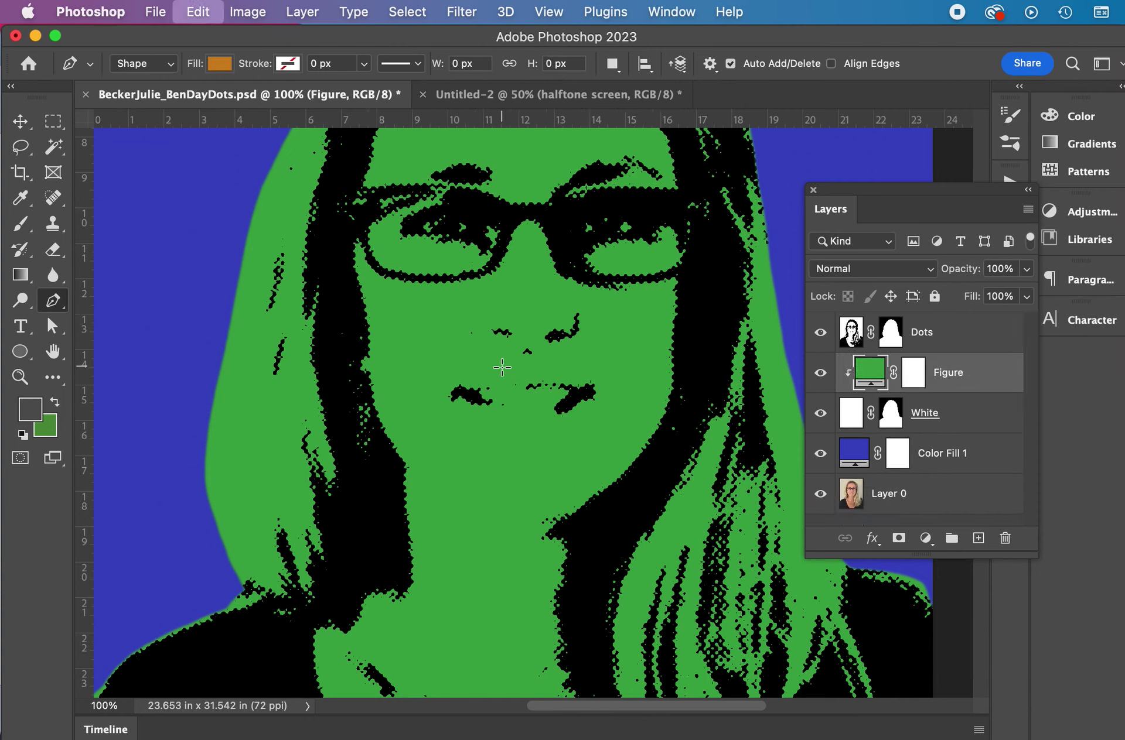
click(158, 66)
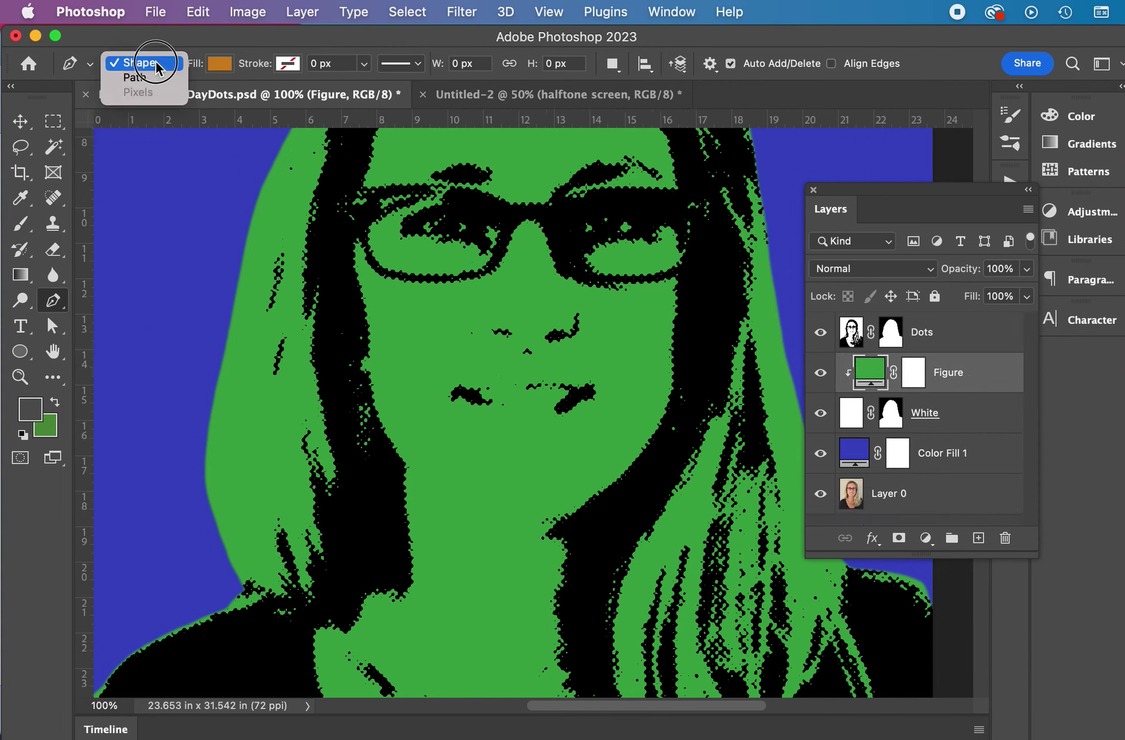
click(158, 64)
click(220, 65)
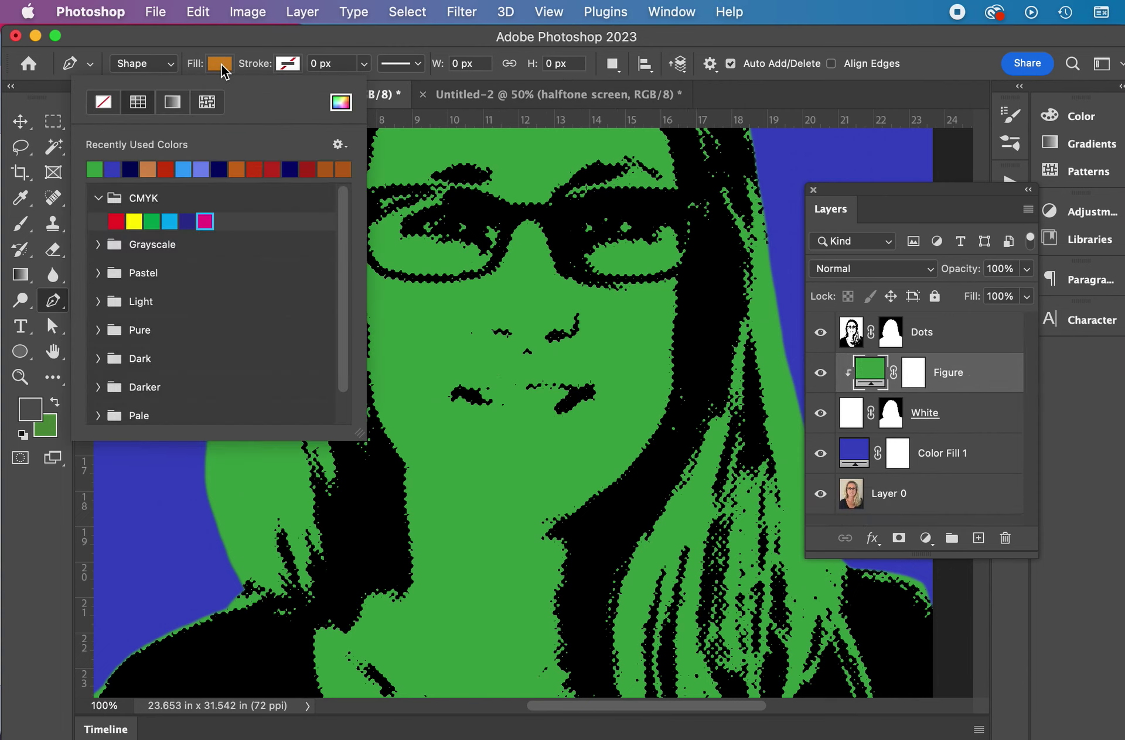
click(205, 221)
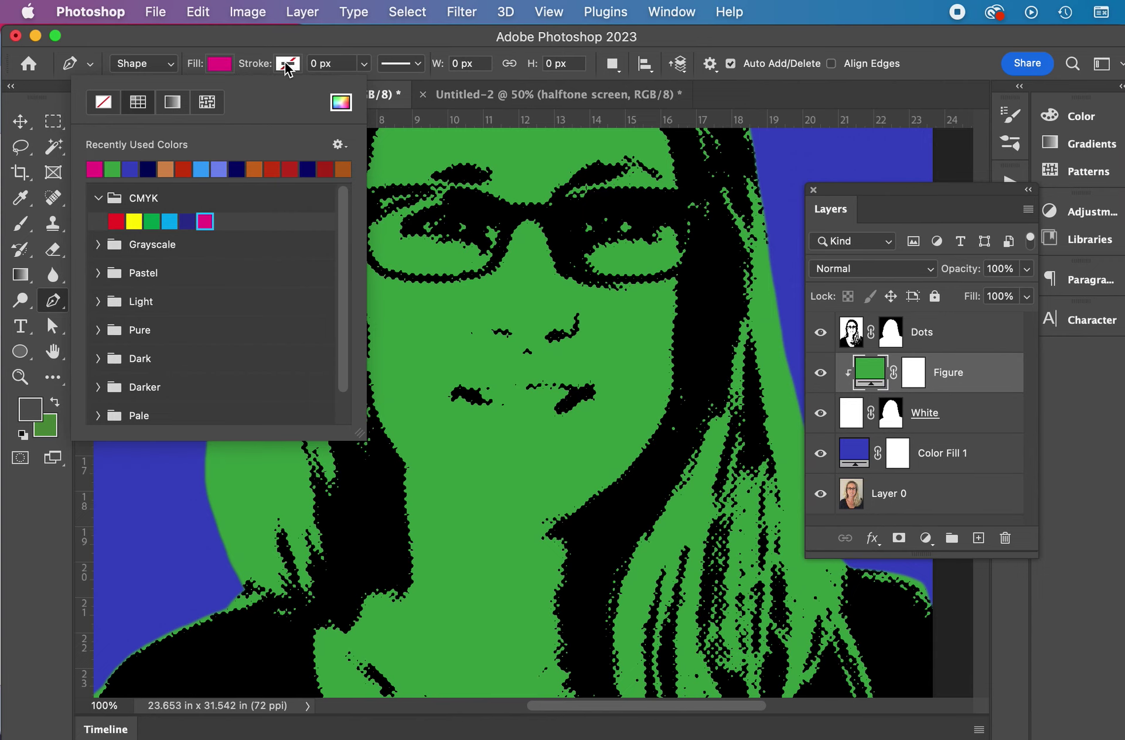
click(305, 35)
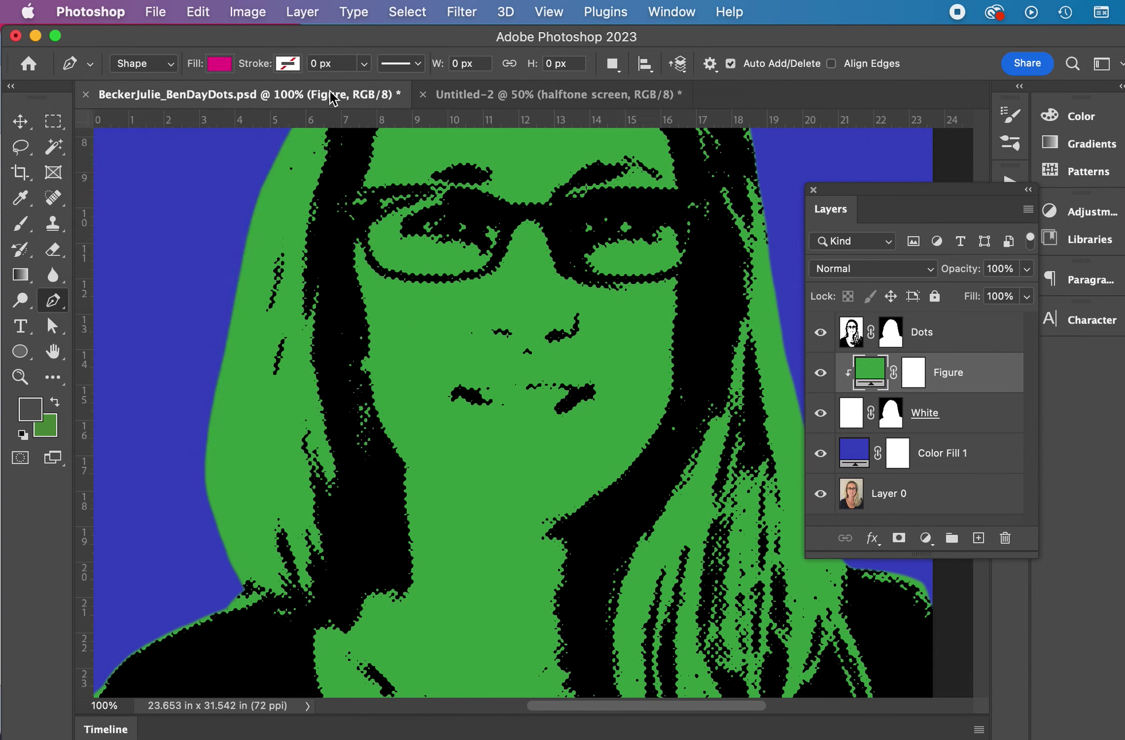
- Trace a magenta lips shape over the mouth and name its layer 'Lips'
click(446, 390)
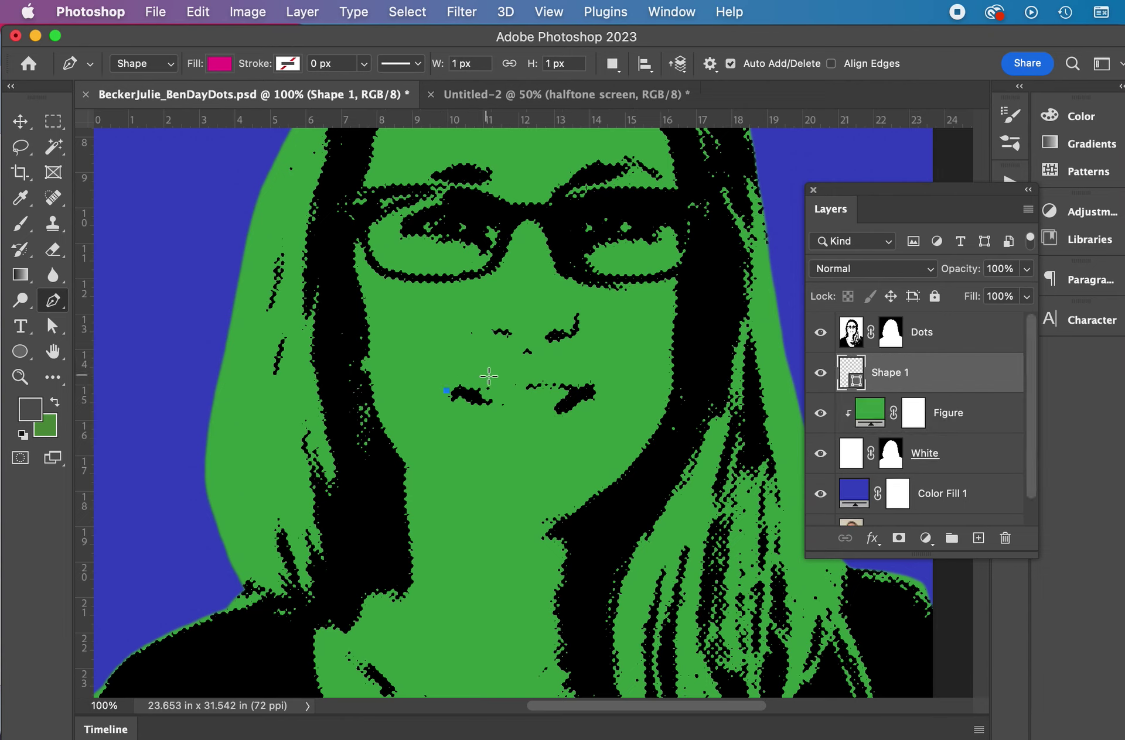
drag(489, 376, 604, 395)
drag(526, 422, 441, 387)
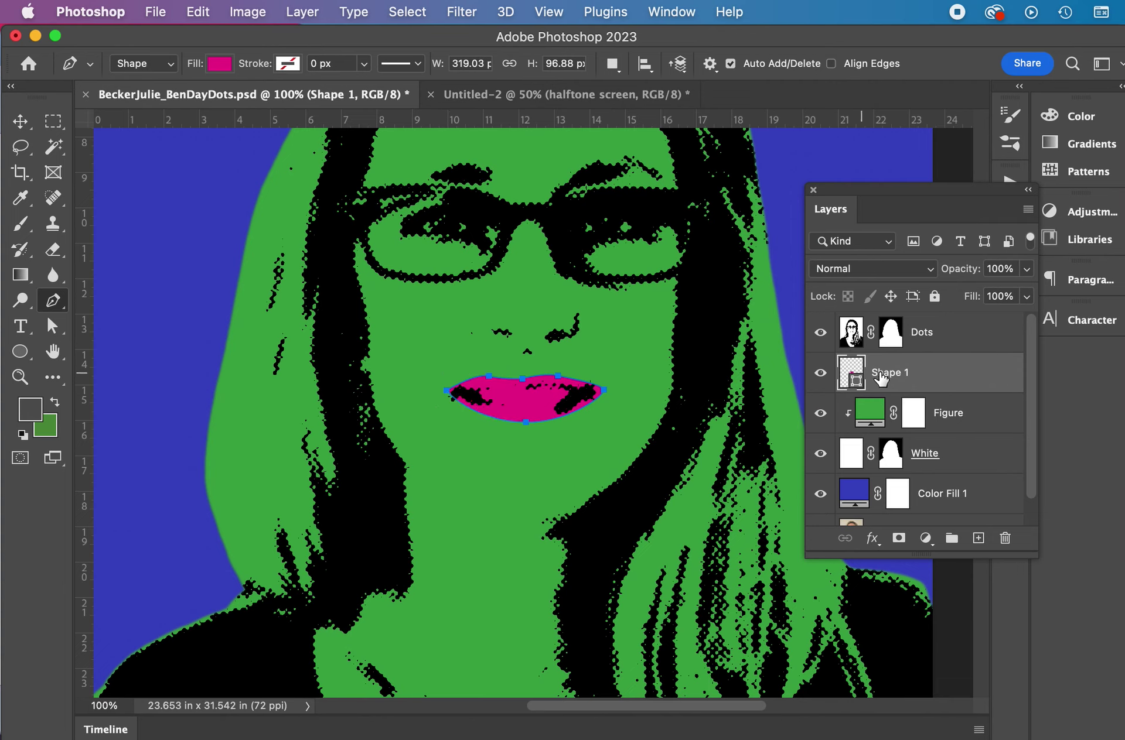
text(Lips)
key(Return)
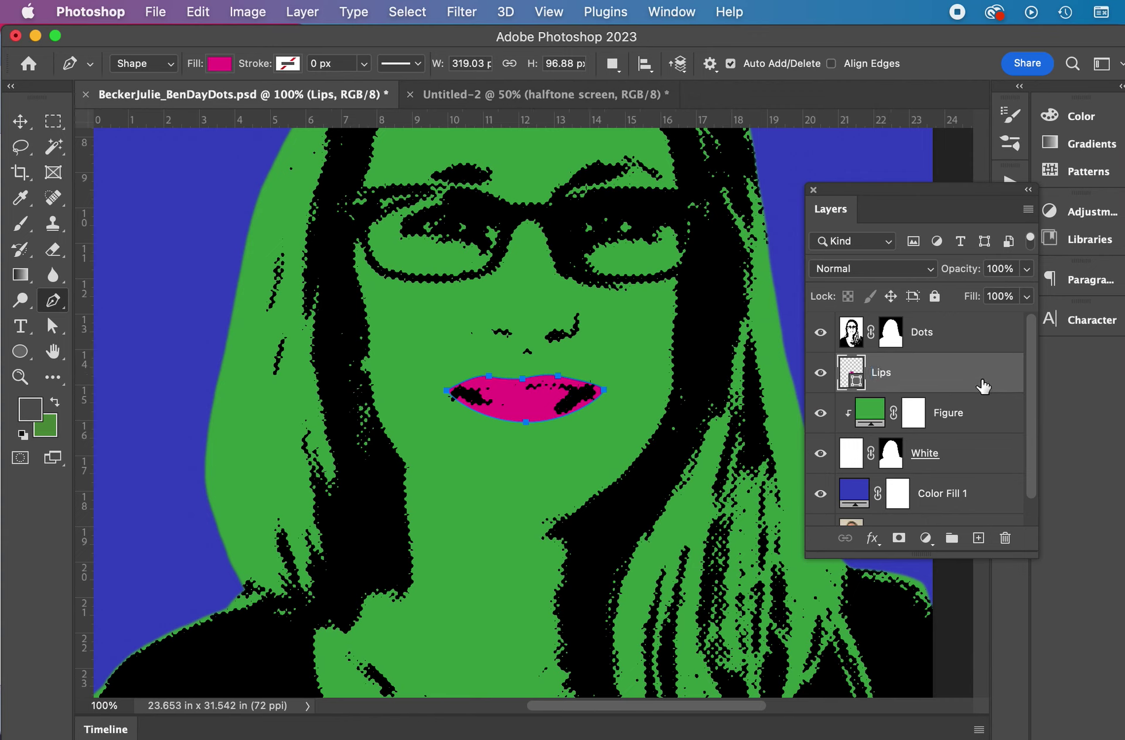
- With Figure selected and the portrait zoomed out, set the Ellipse Tool's fill to tan
click(961, 417)
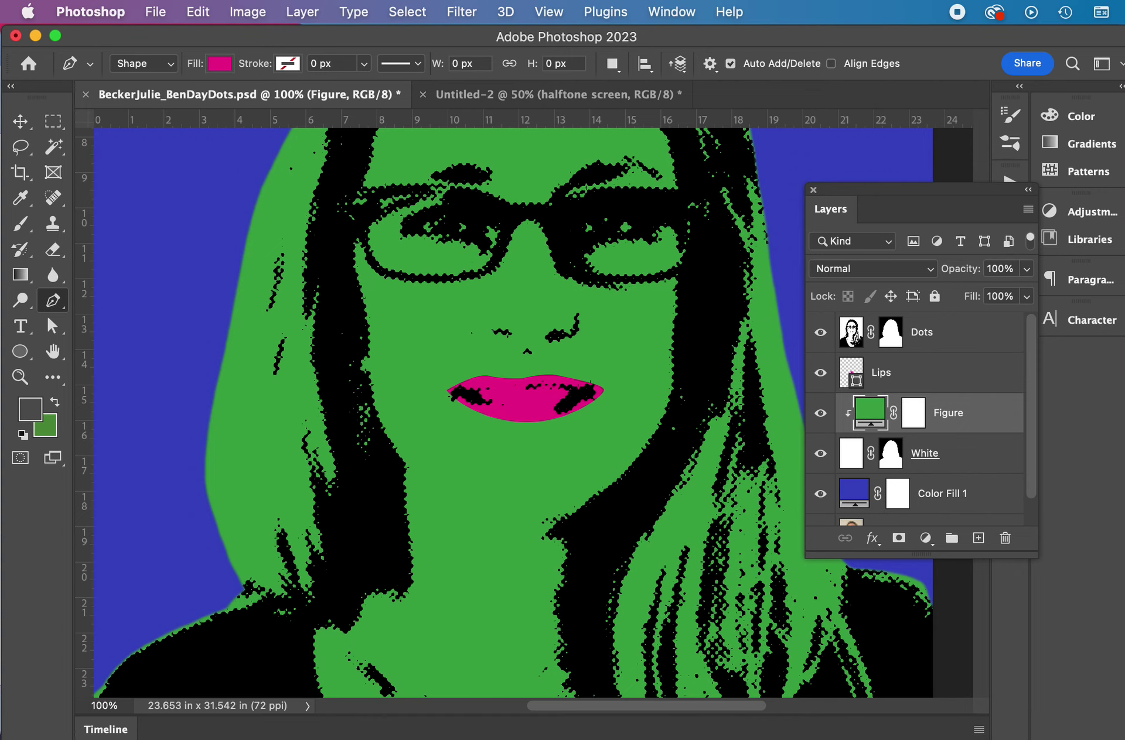
key(super+minus)
drag(547, 296, 527, 350)
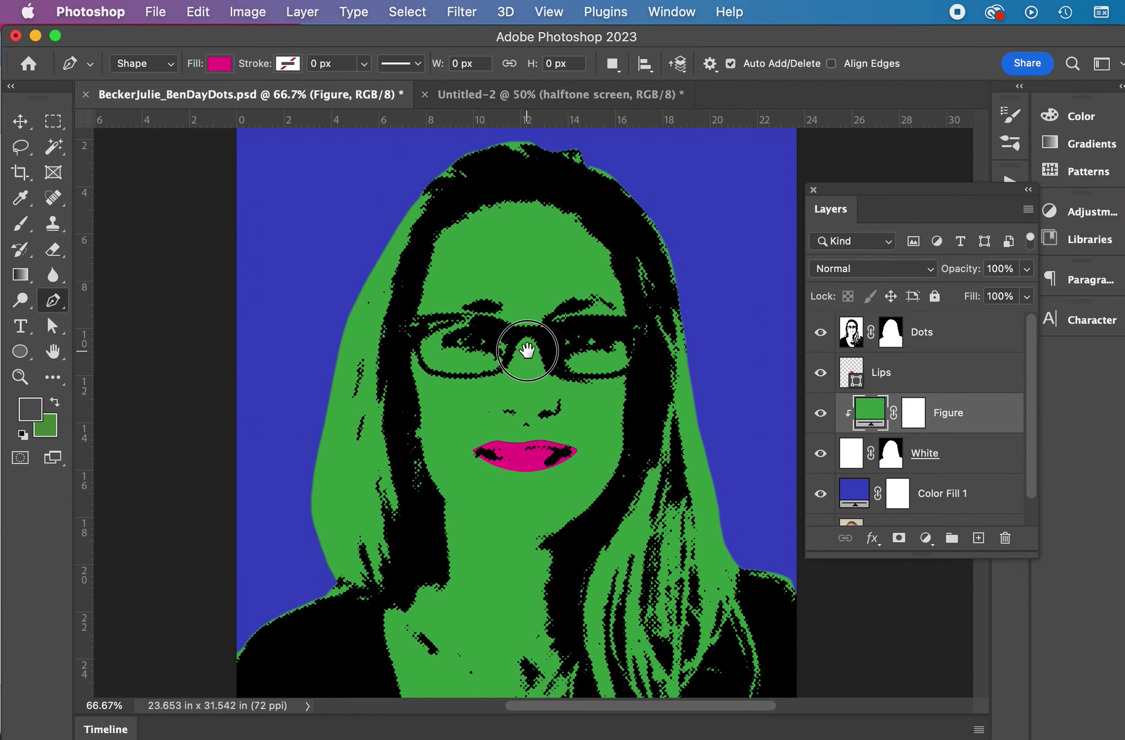
click(20, 351)
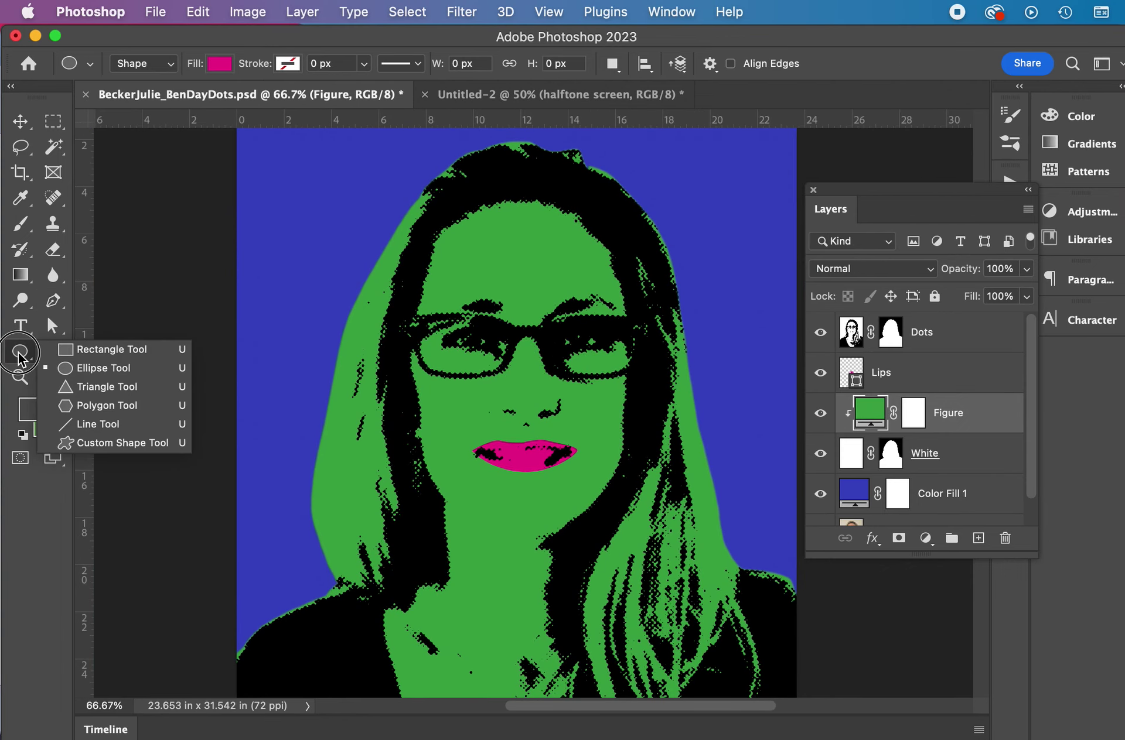
drag(20, 357, 105, 369)
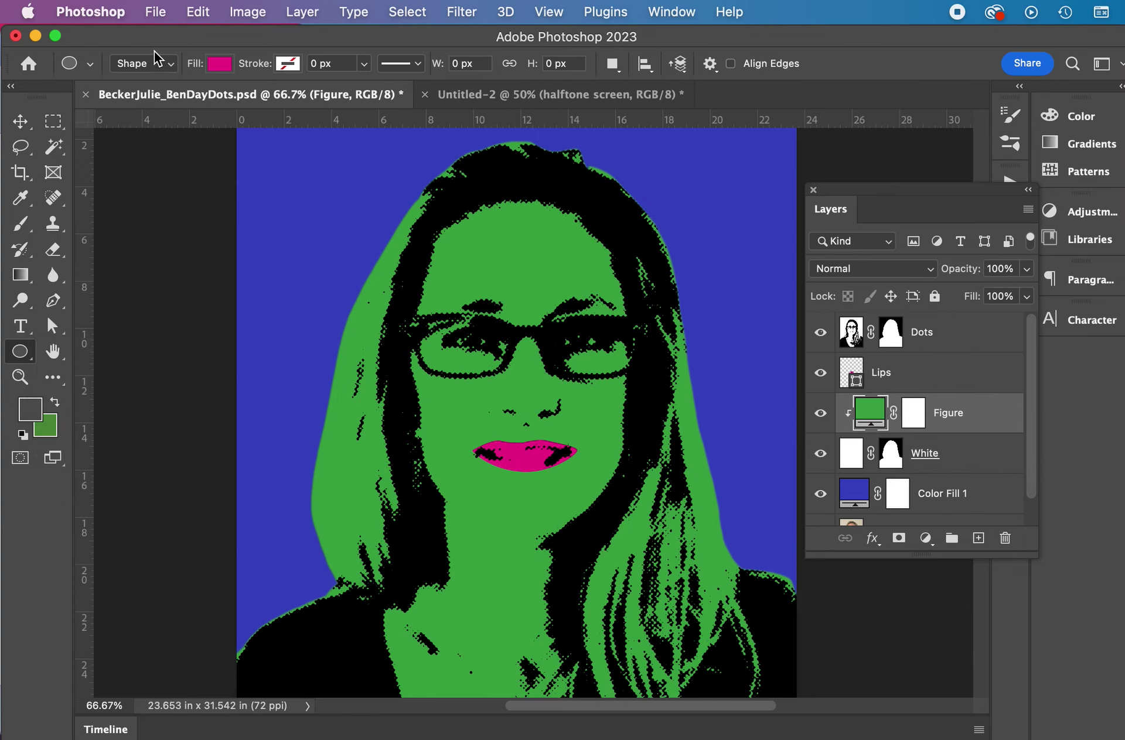
click(220, 63)
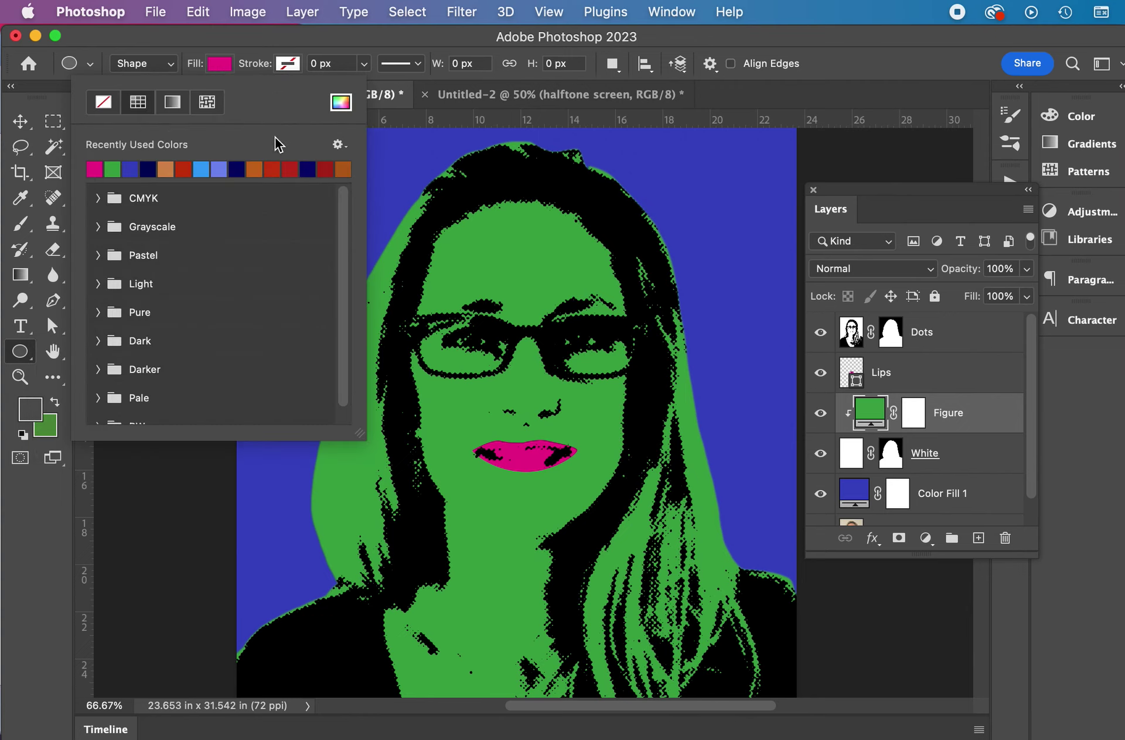
click(164, 171)
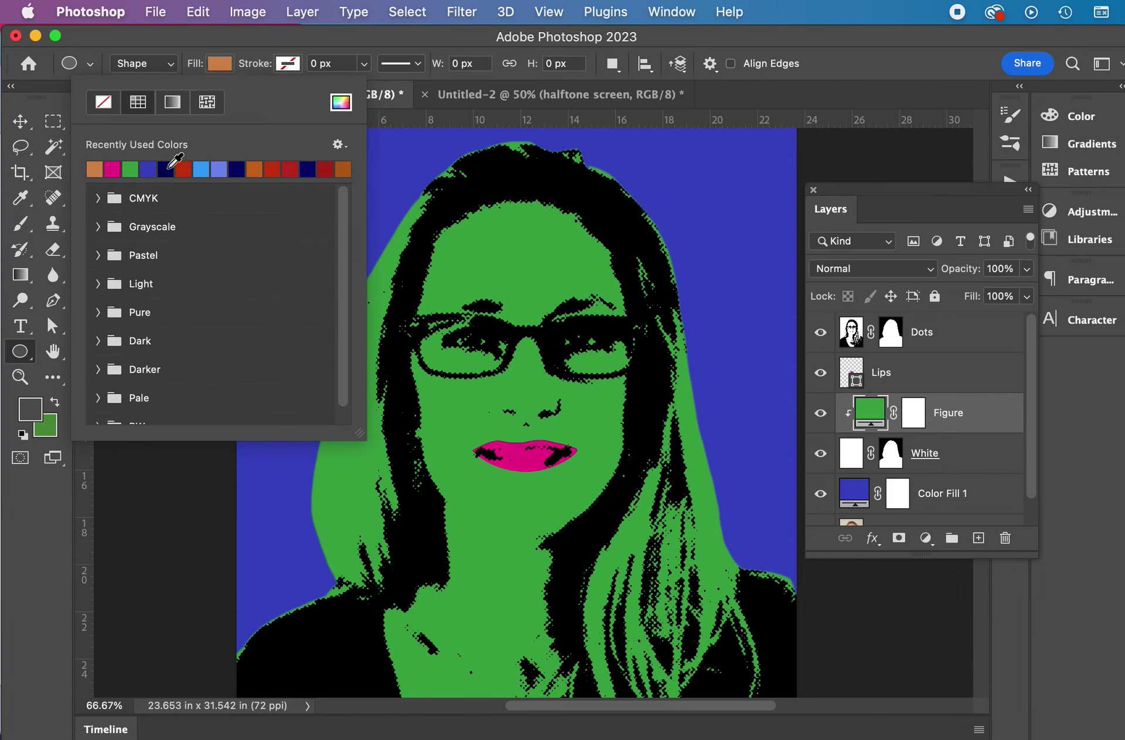
click(100, 200)
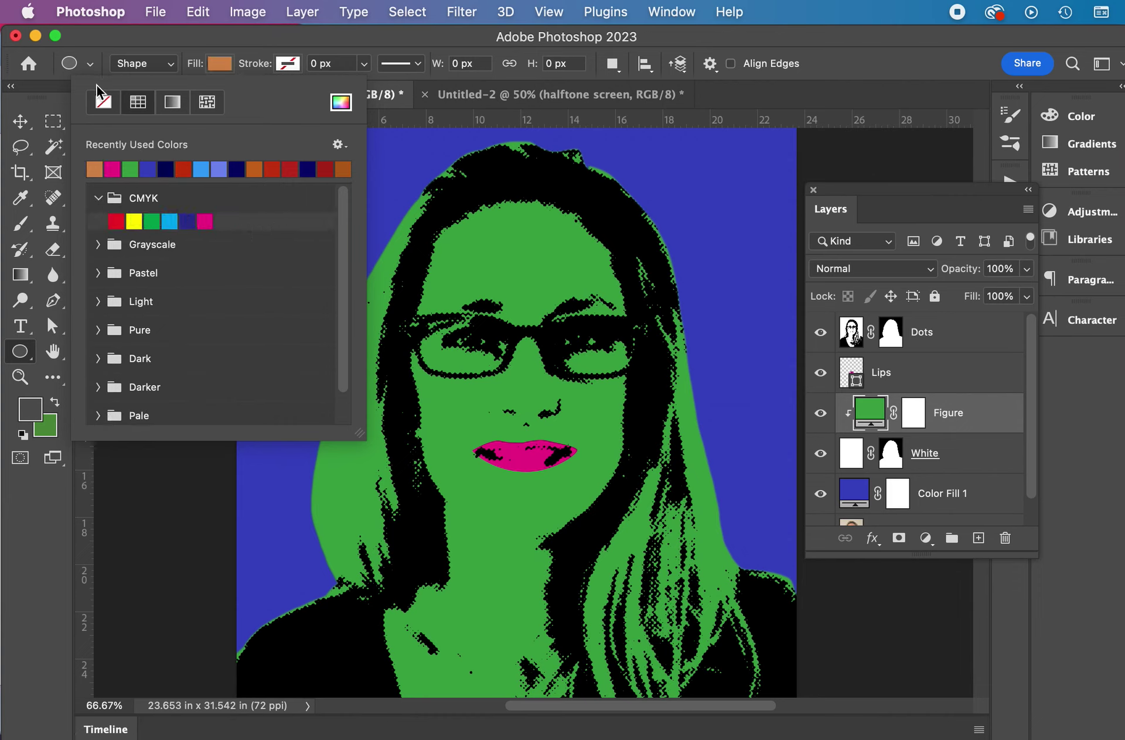
click(163, 63)
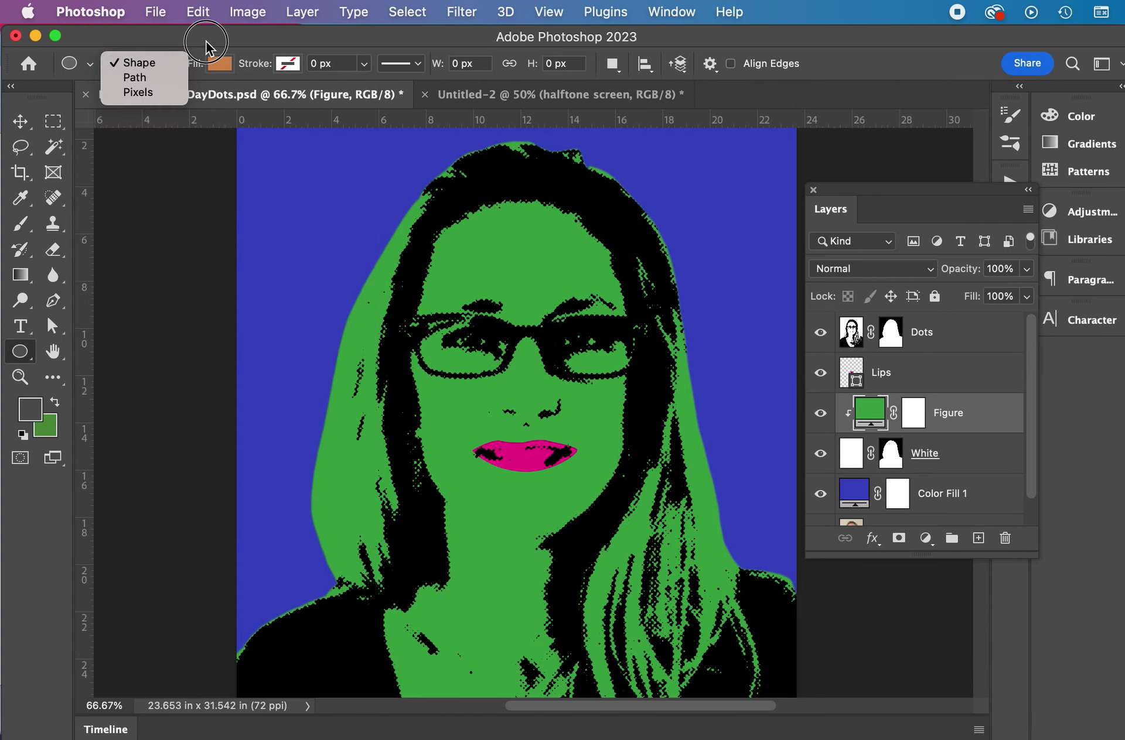
- Draw a tan oval over the face and nudge it into place with the Move tool
click(243, 74)
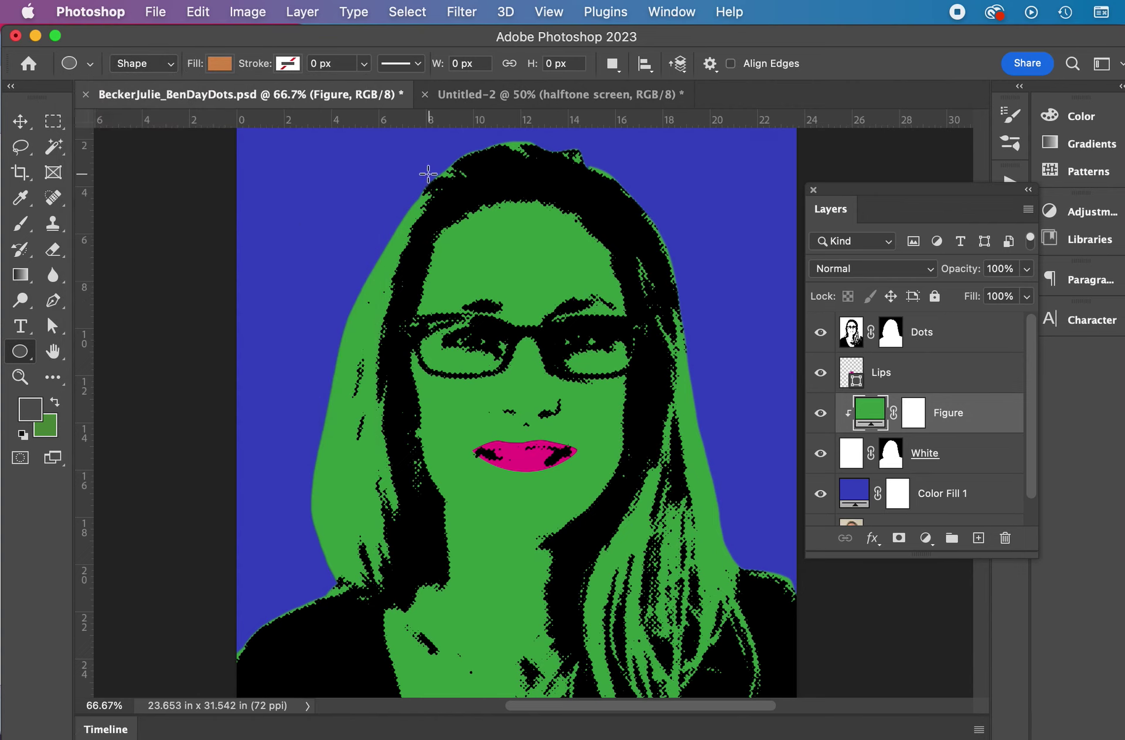
drag(422, 175, 666, 527)
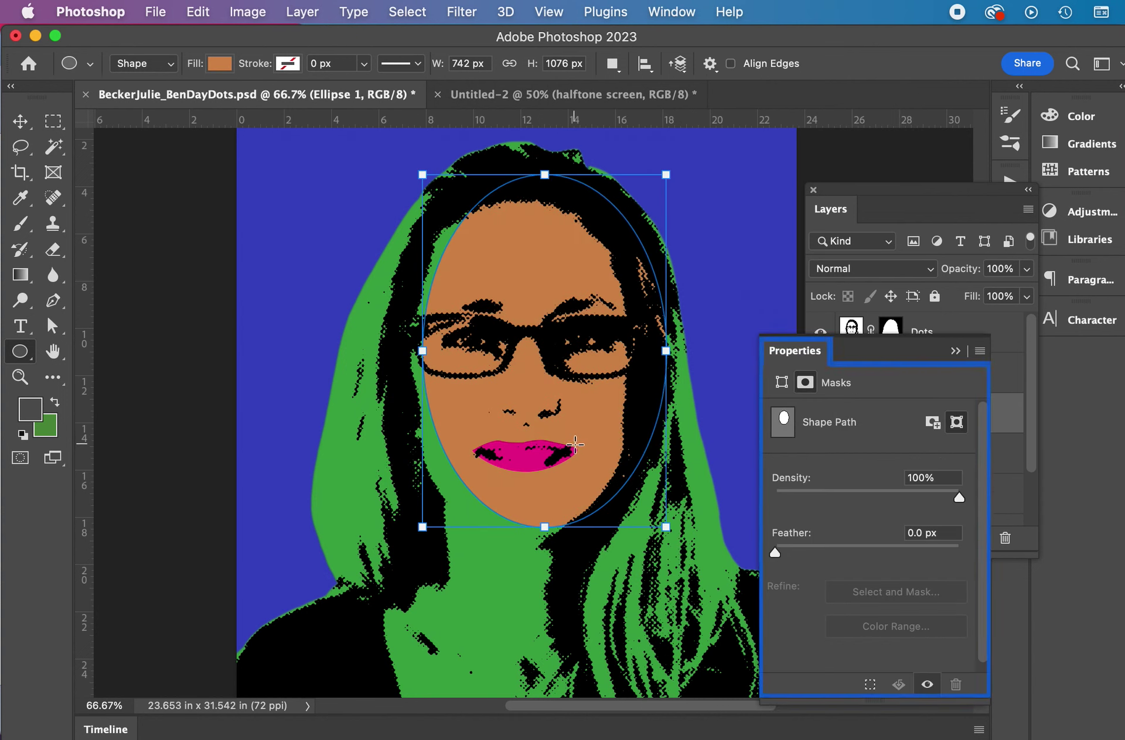
click(20, 121)
drag(518, 379, 544, 399)
key(super)
- Scale the tan face oval up to about 102.7% and commit the transform
key(super+t)
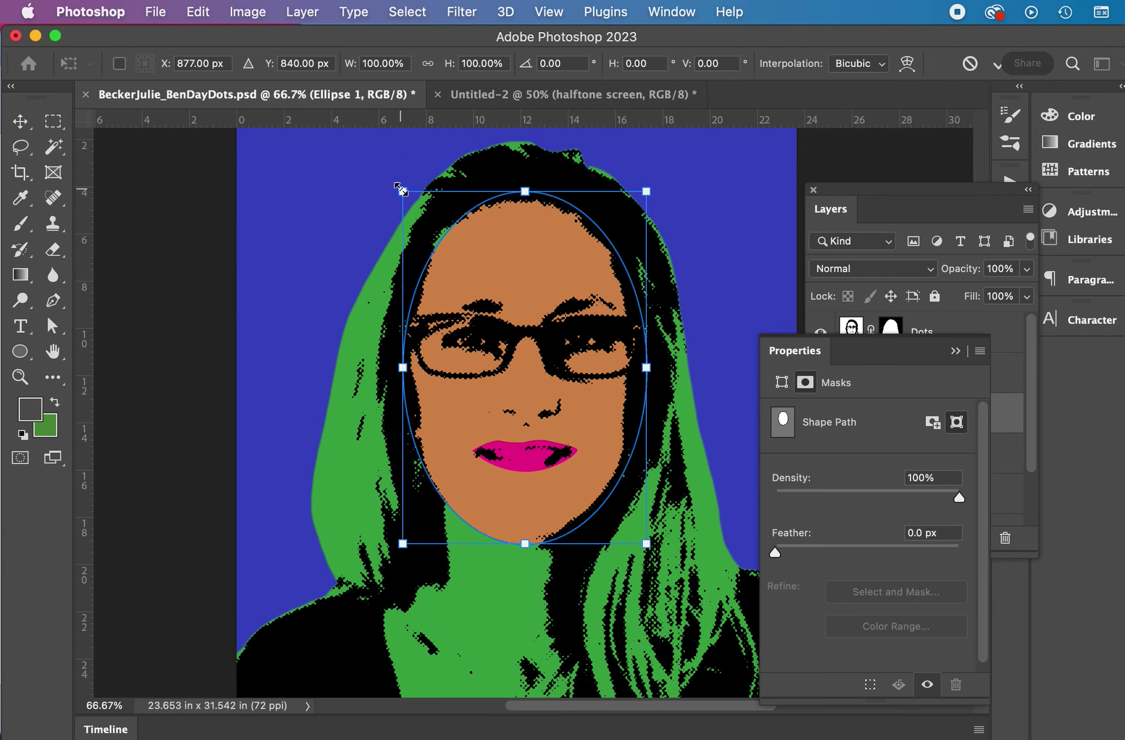
drag(400, 189, 394, 179)
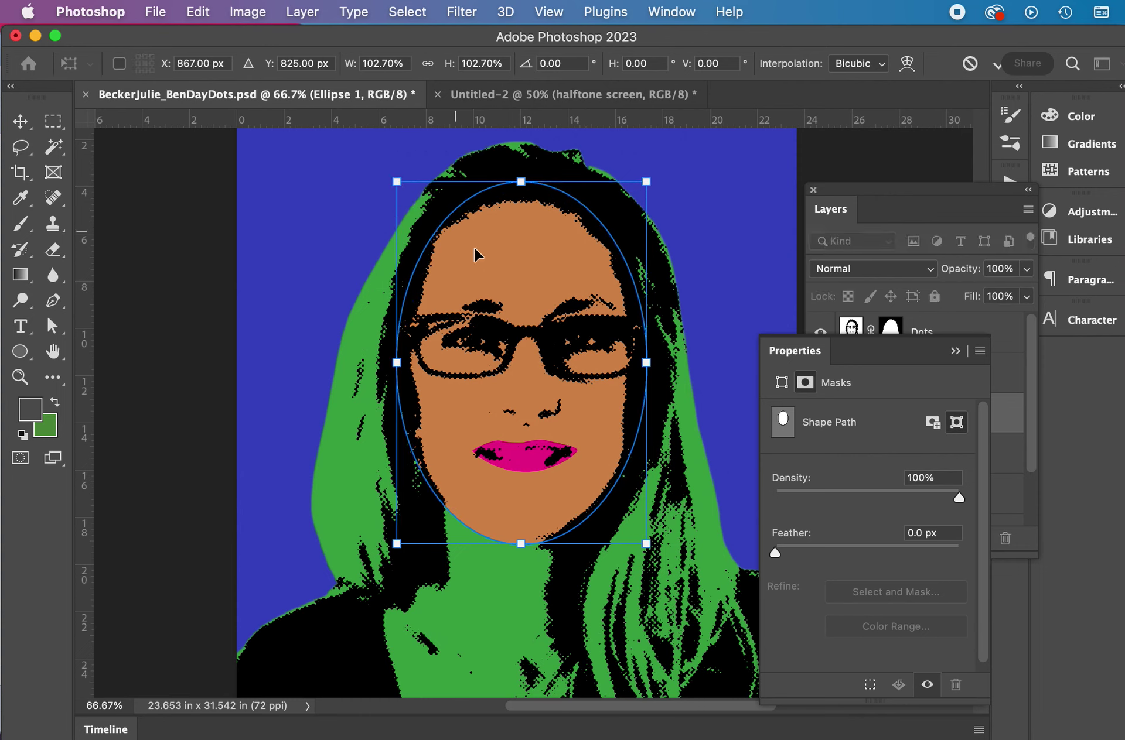
double_click(530, 299)
- Check the Edit menu for Free Transform, then dismiss it without transforming
click(208, 10)
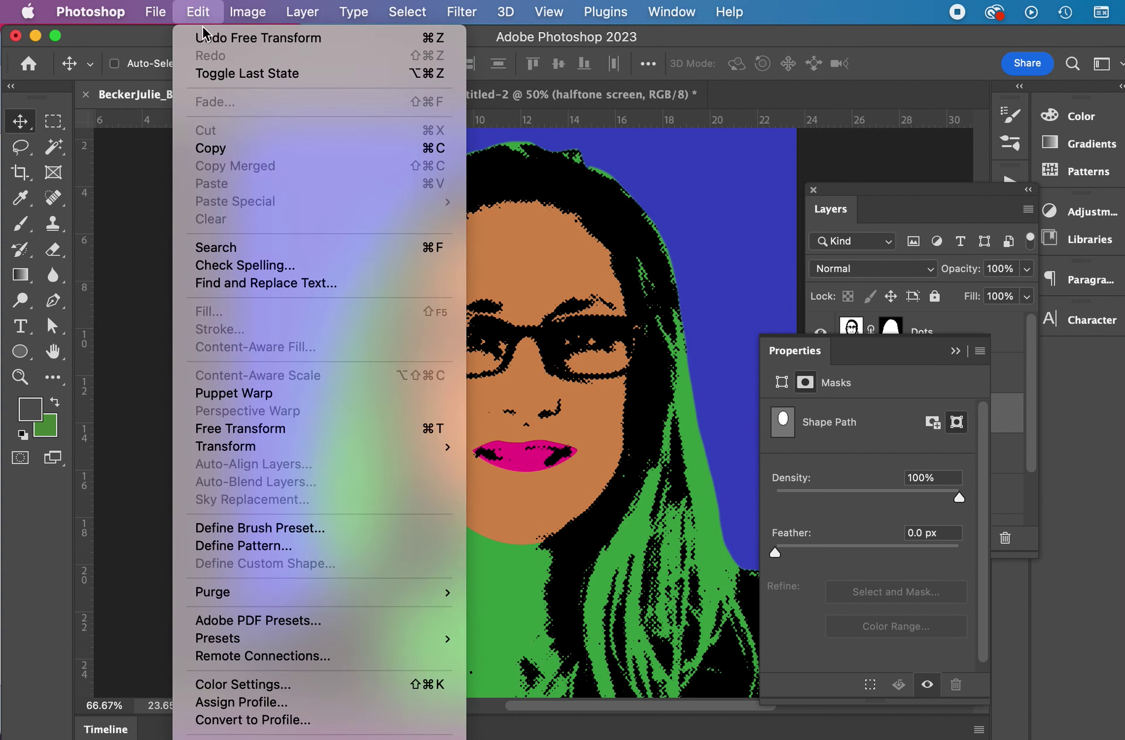
mouse_move(256, 448)
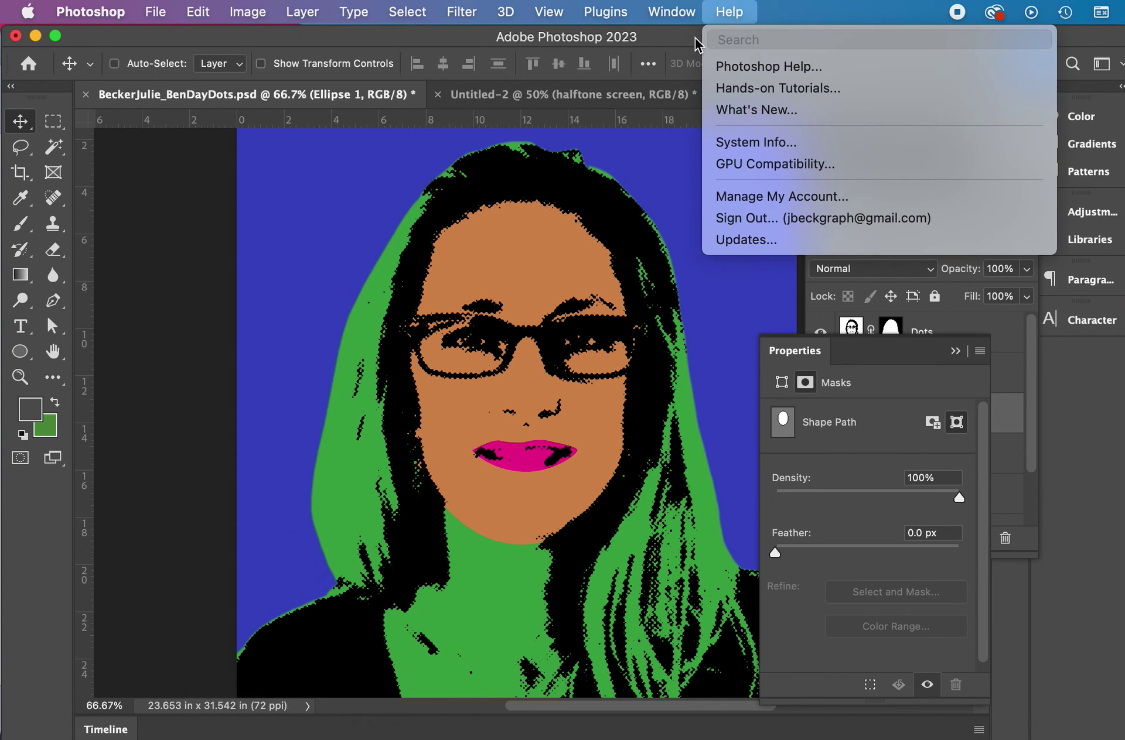
click(629, 151)
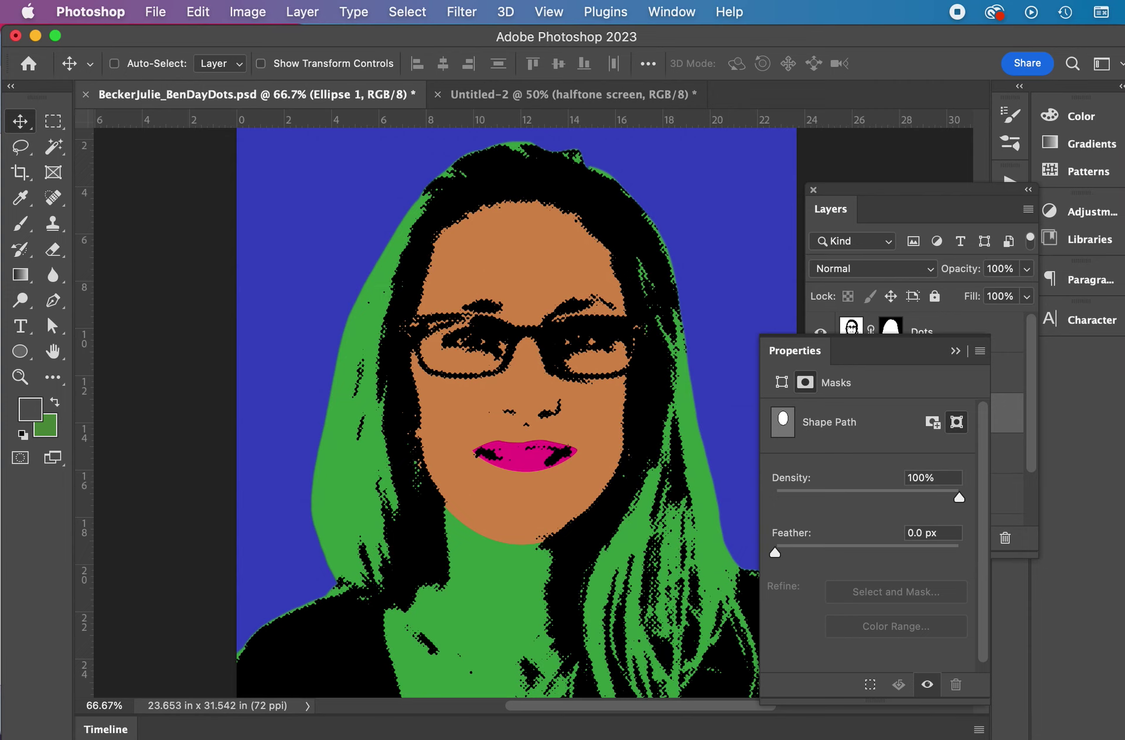
- In the BenDayDots deck in Chrome, advance through slide 30 to slide 31
key(super+Tab)
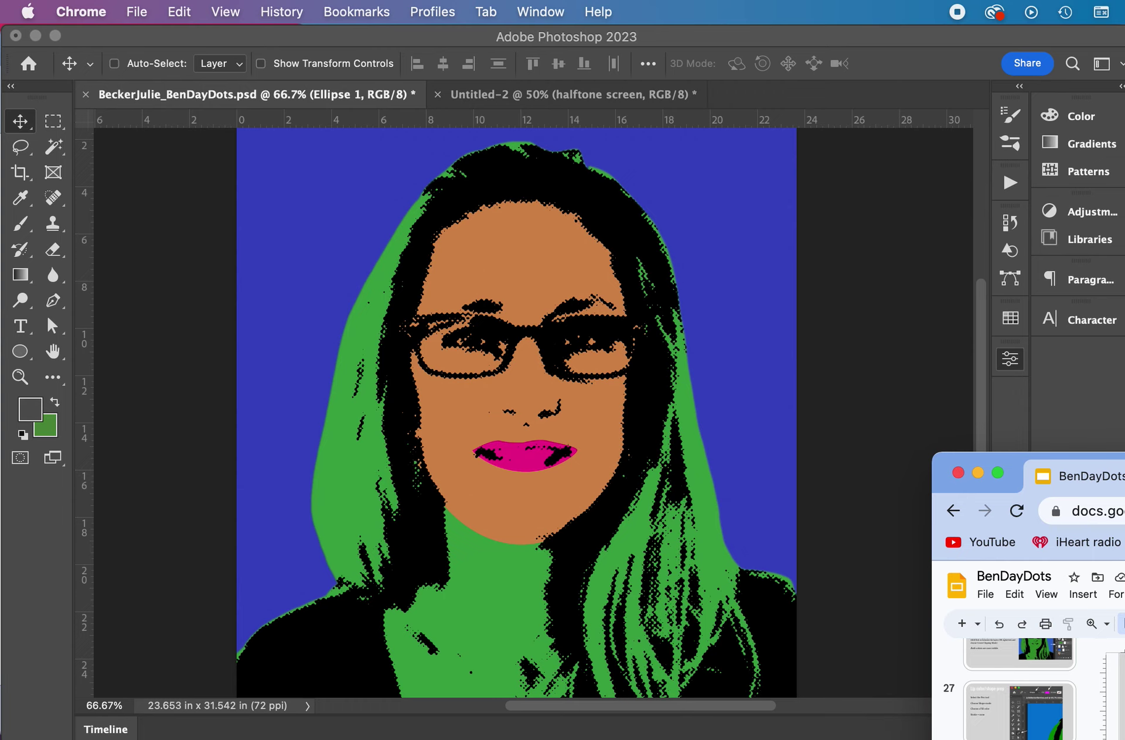
scroll(1019, 688, down, 5)
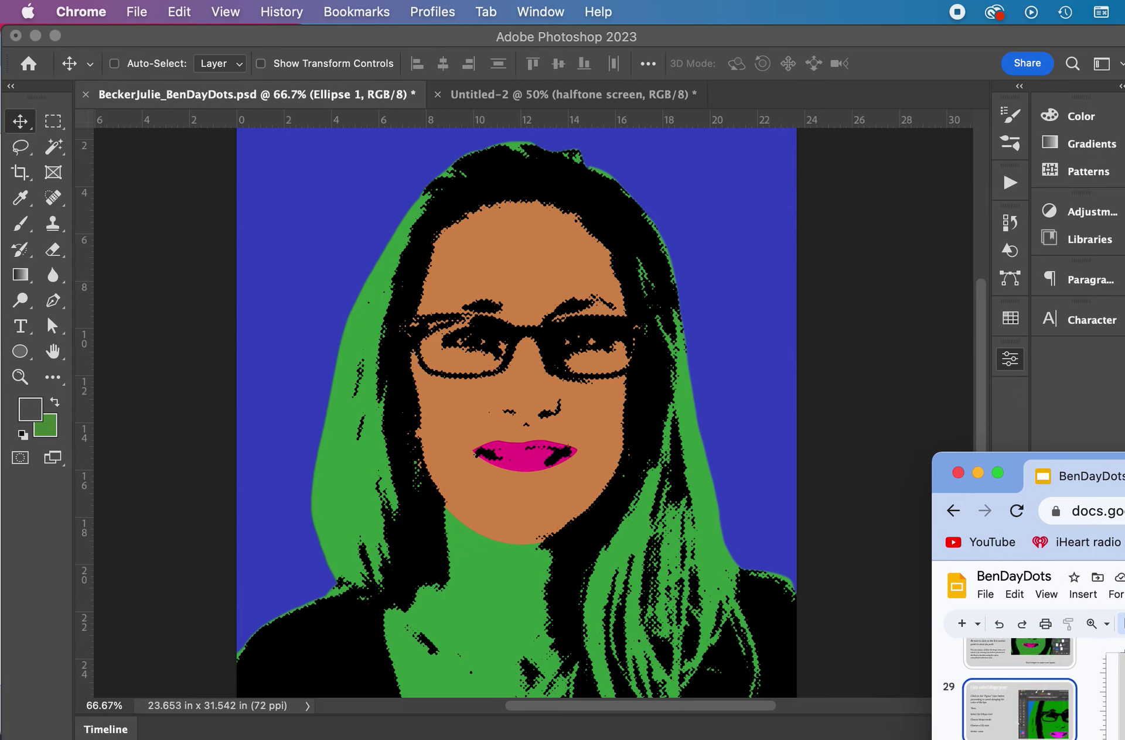
scroll(1019, 688, up, 1)
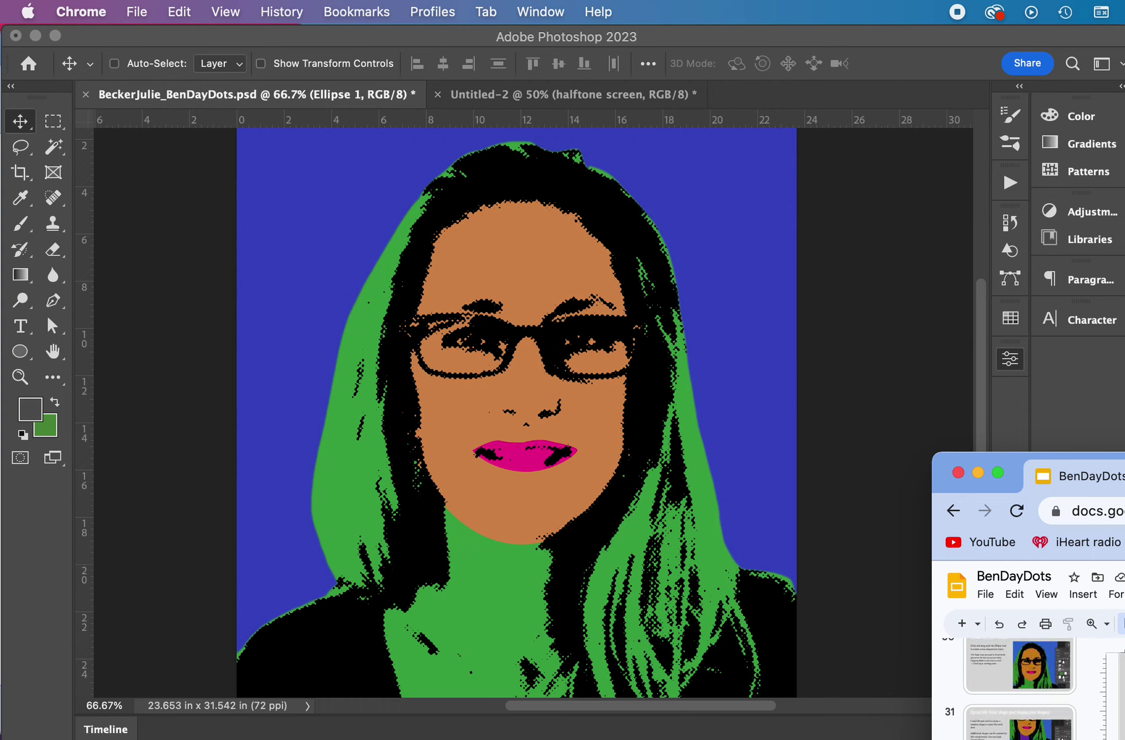
click(1027, 670)
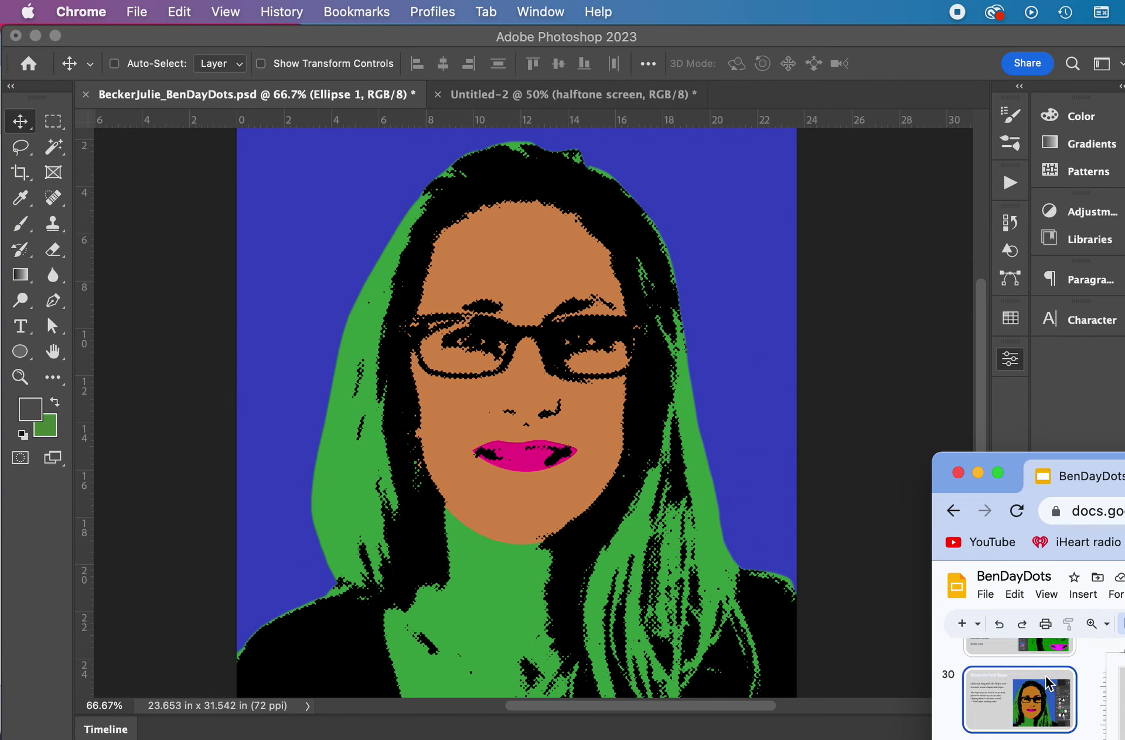
scroll(1020, 726, down, 1)
click(1022, 711)
scroll(1022, 711, down, 1)
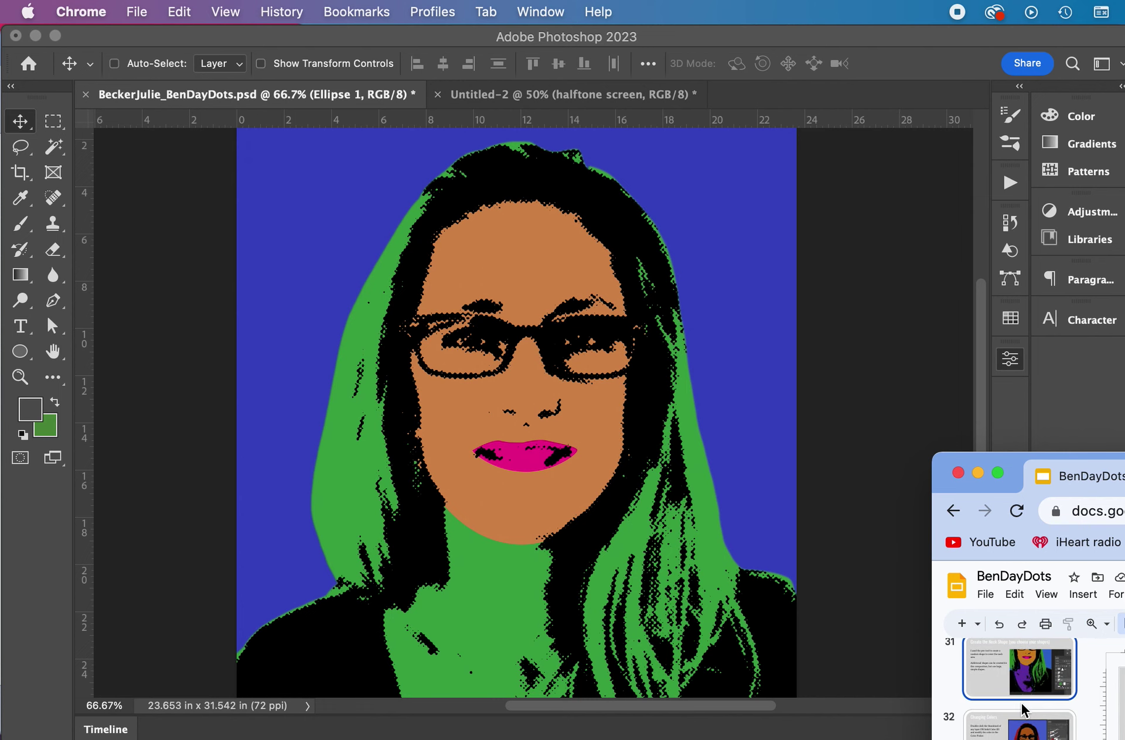
- Back in Photoshop, select the Figure layer and pick the Pen tool
click(531, 386)
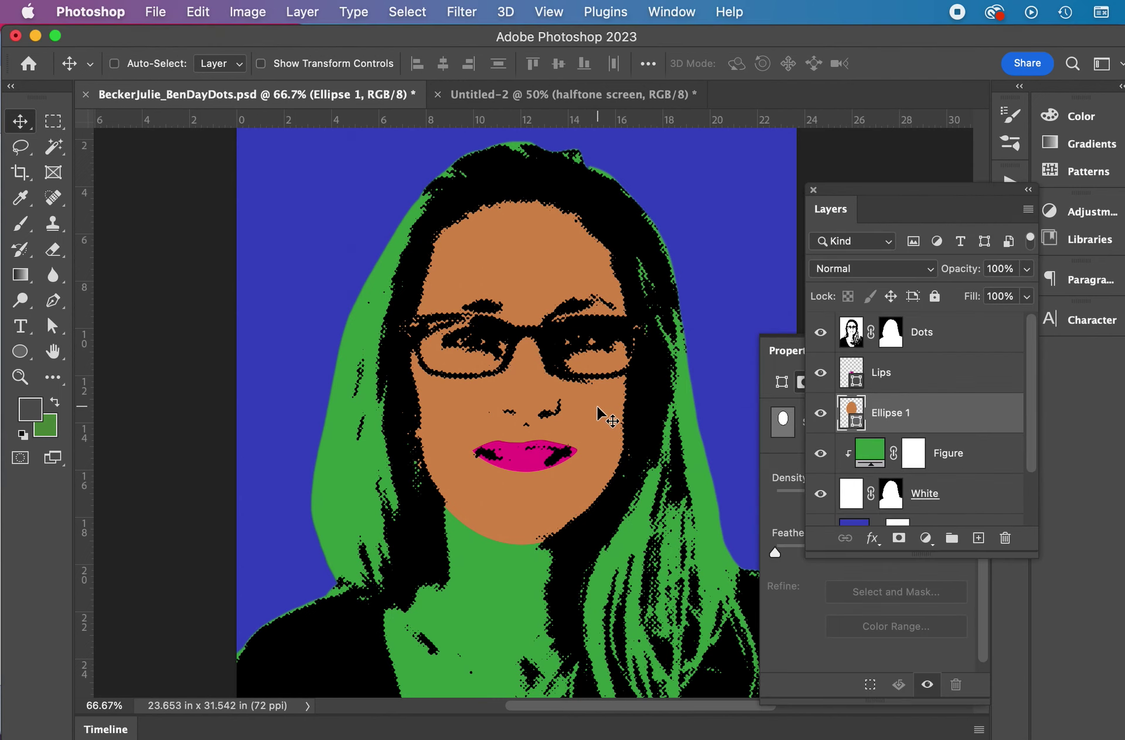
scroll(604, 412, down, 5)
scroll(604, 413, down, 3)
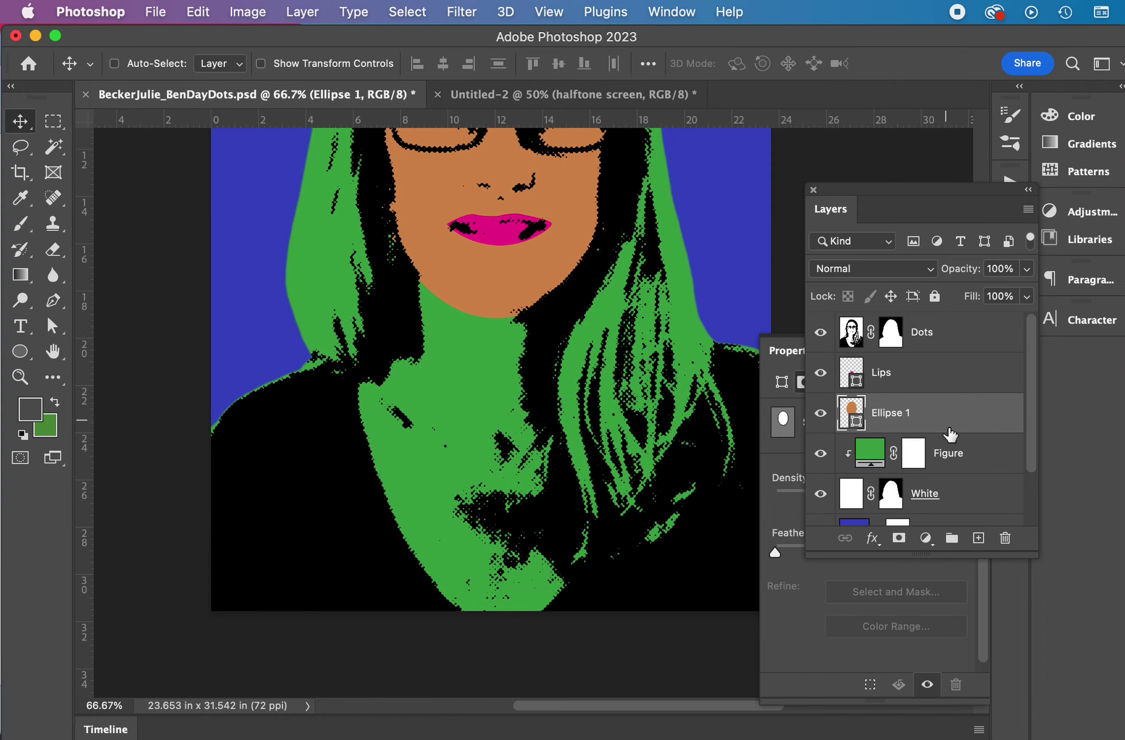
click(965, 462)
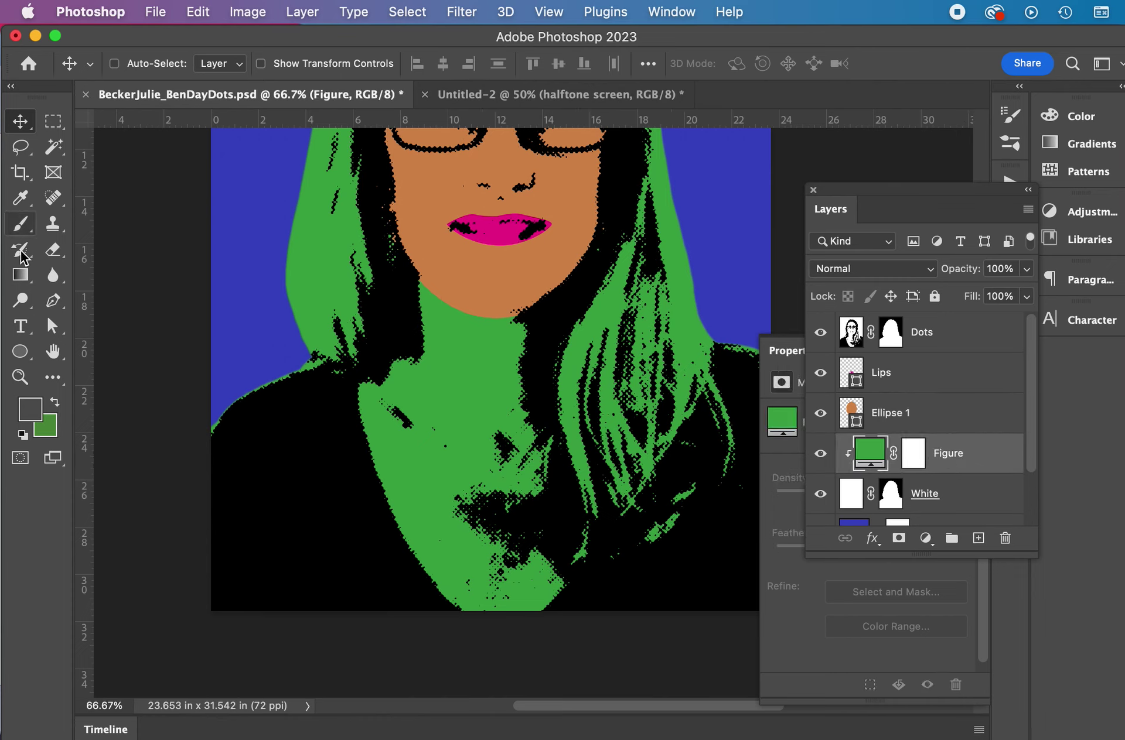
click(54, 304)
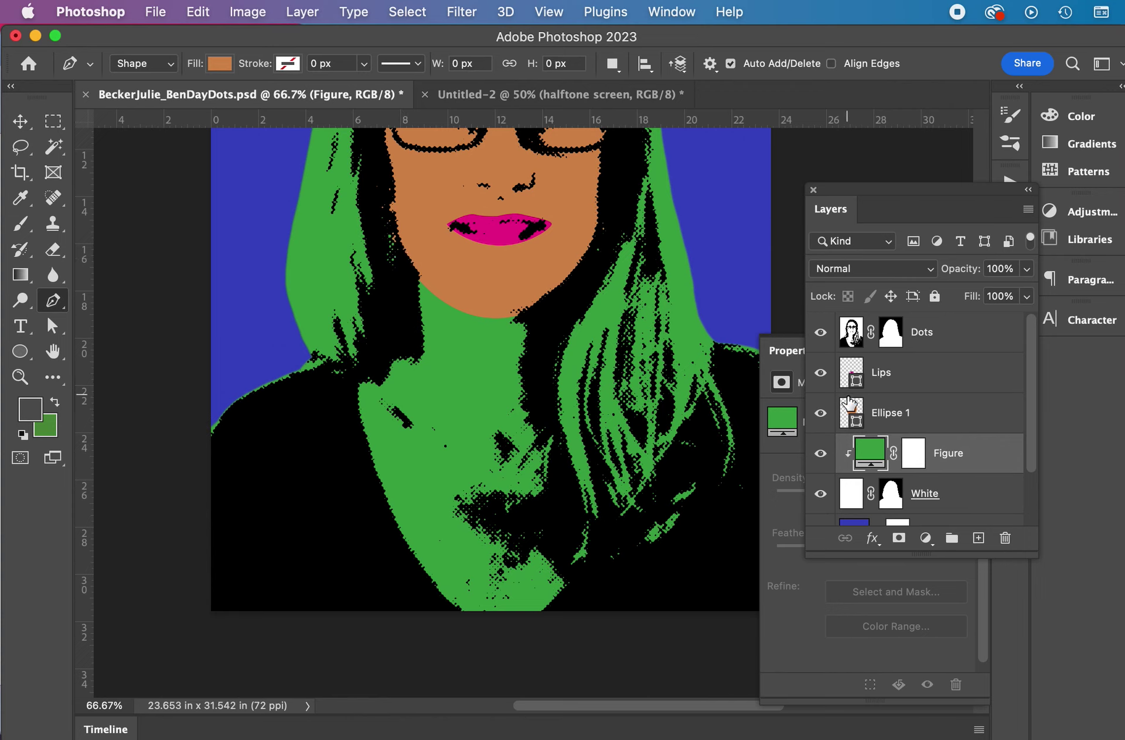
- Trace a closed outline from the chin down the neck and chest to the image bottom
click(417, 254)
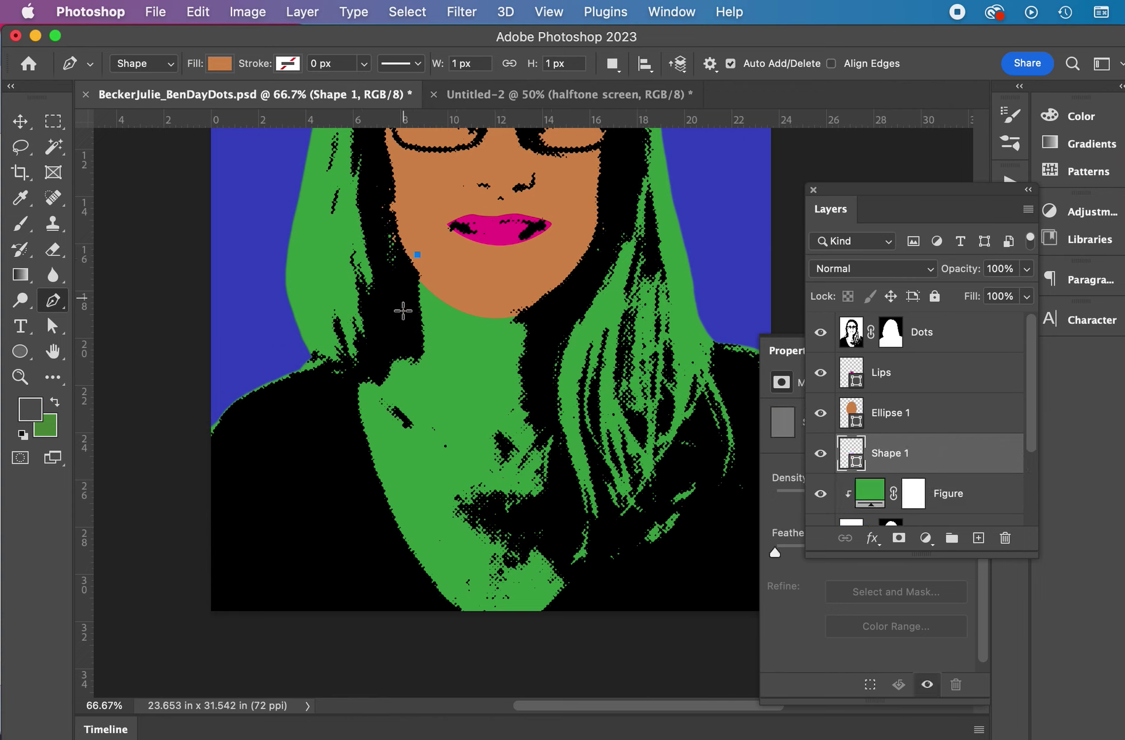
click(400, 325)
click(351, 378)
click(364, 475)
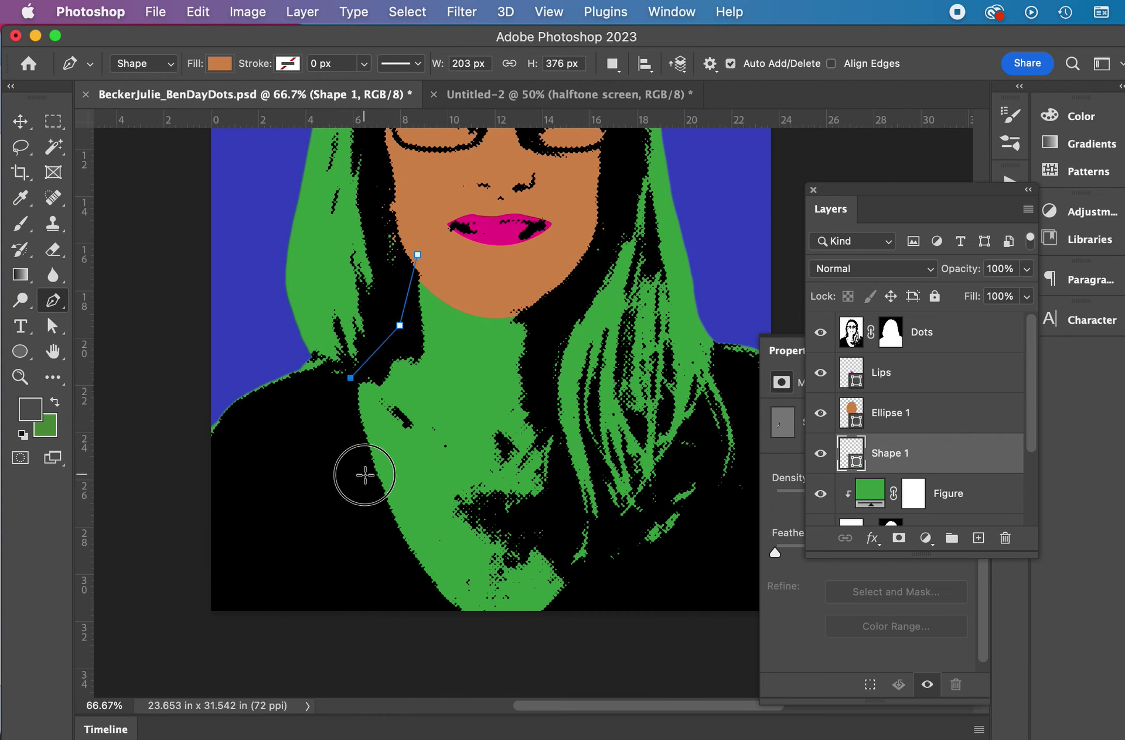
click(432, 610)
click(530, 633)
click(568, 607)
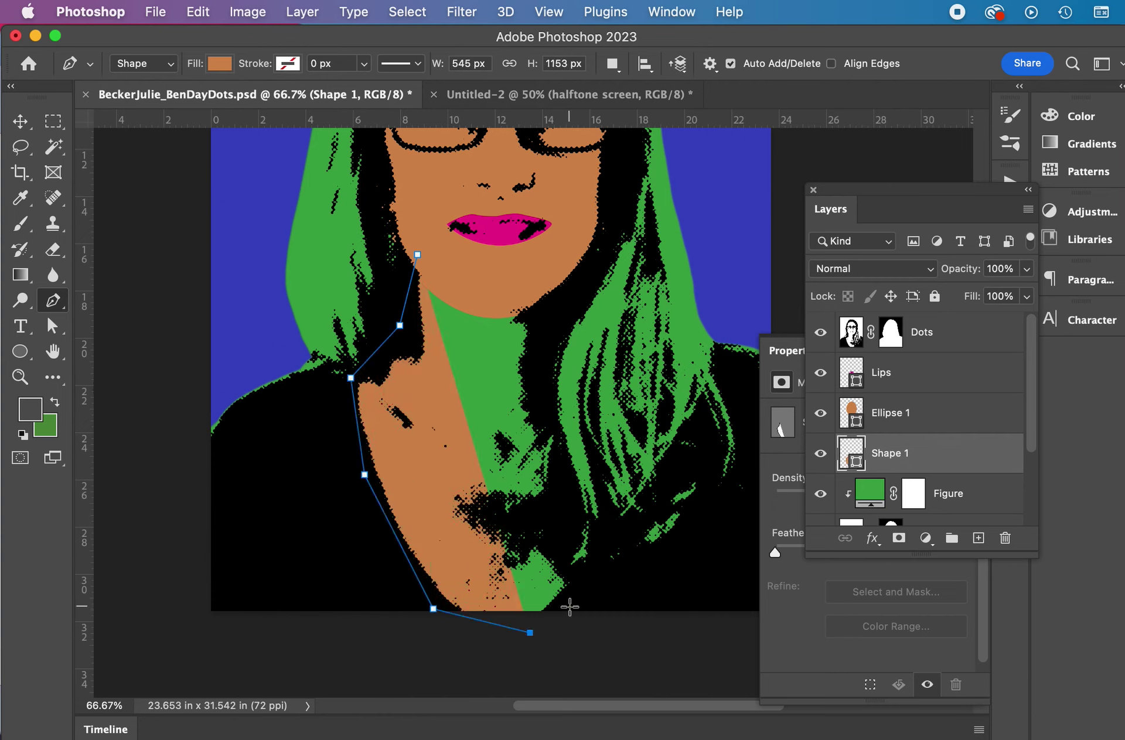
click(577, 583)
click(546, 526)
click(562, 452)
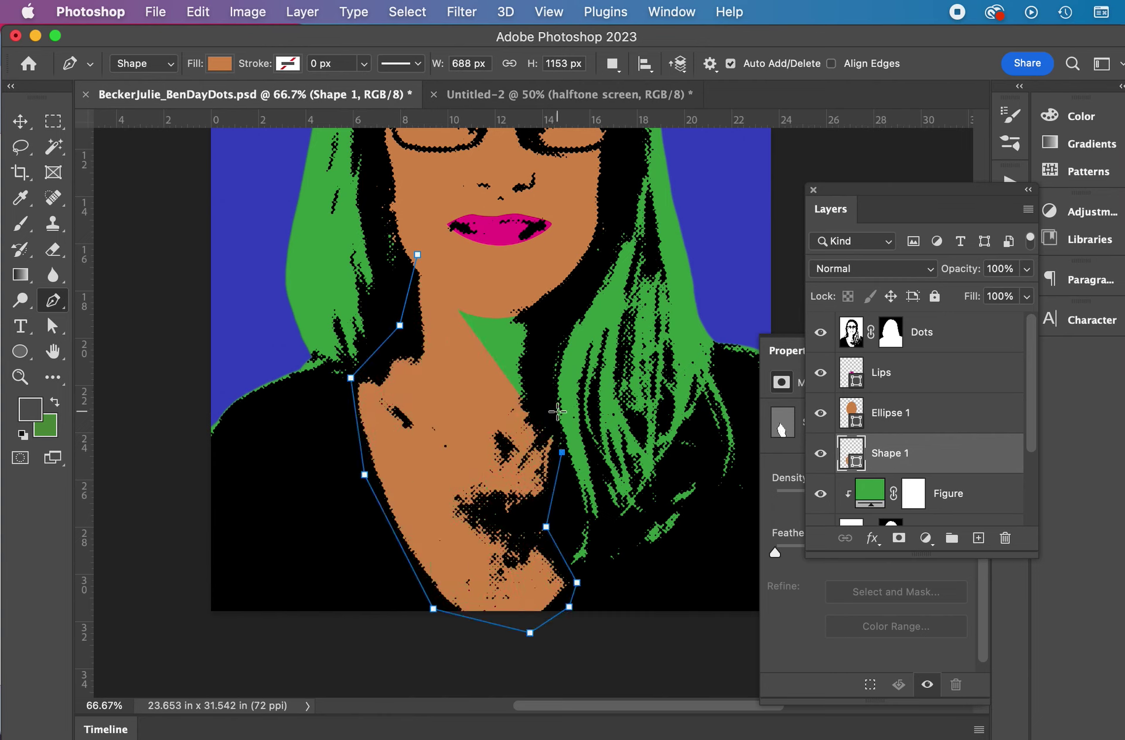
click(545, 397)
click(557, 315)
click(508, 283)
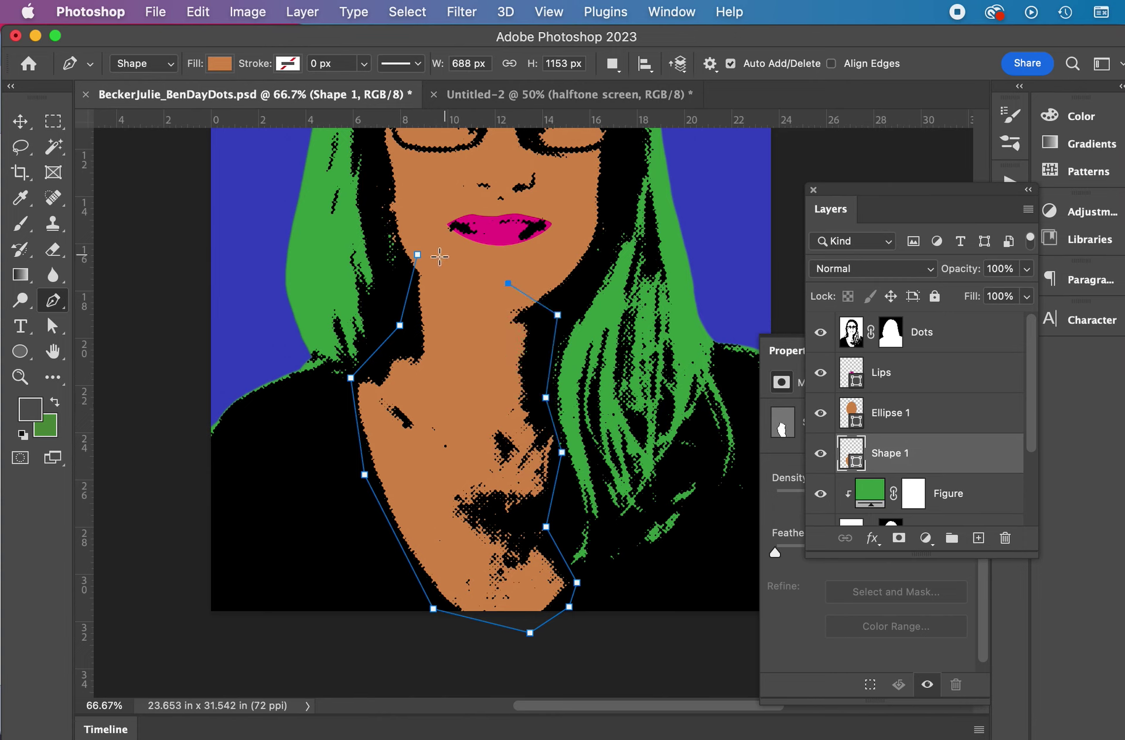
click(417, 256)
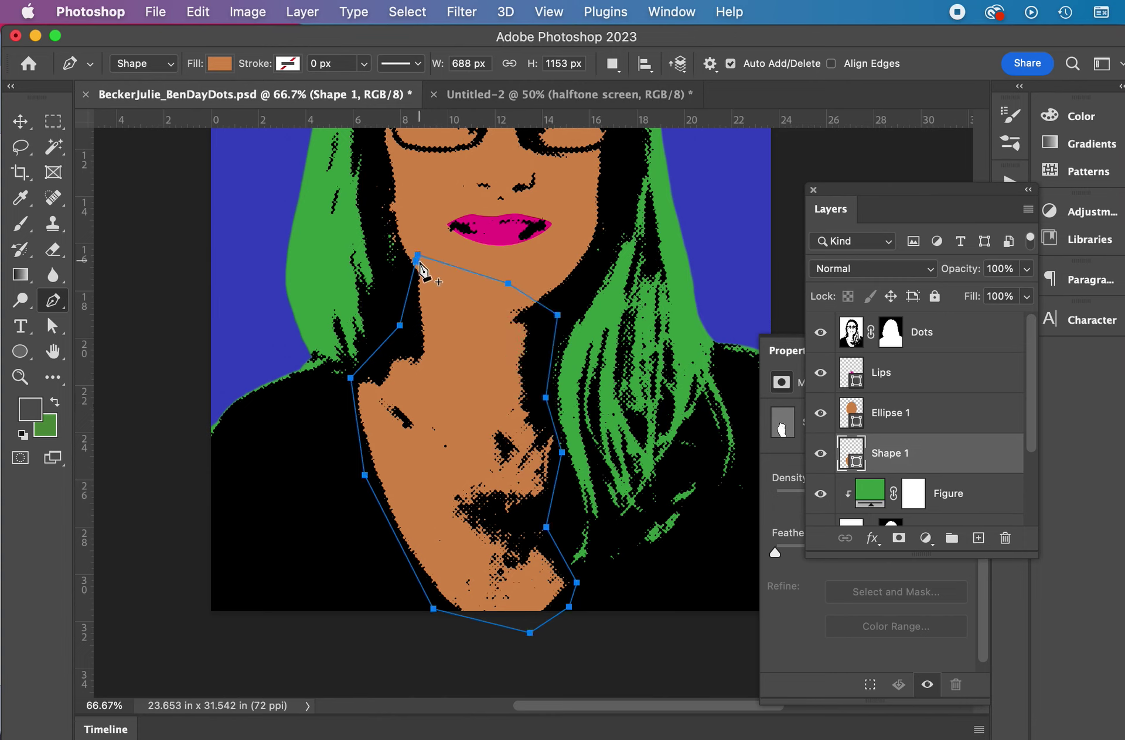
- Fill the new neck and chest shape with the dark blue swatch
click(219, 64)
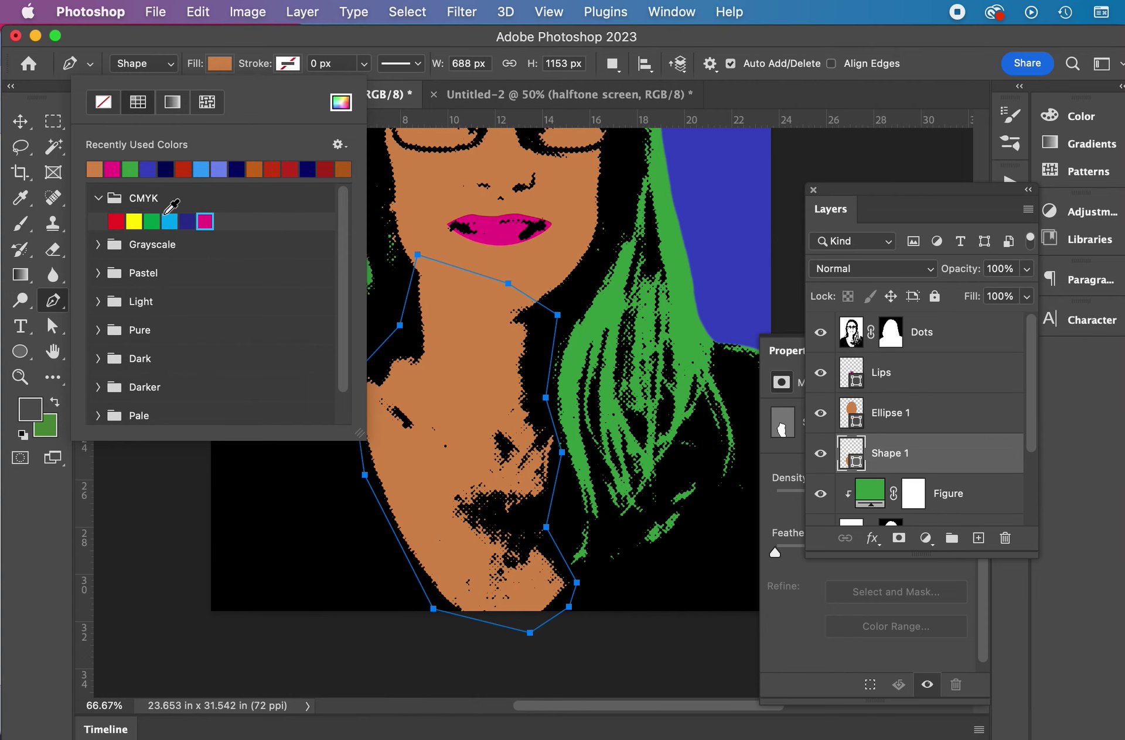
click(187, 221)
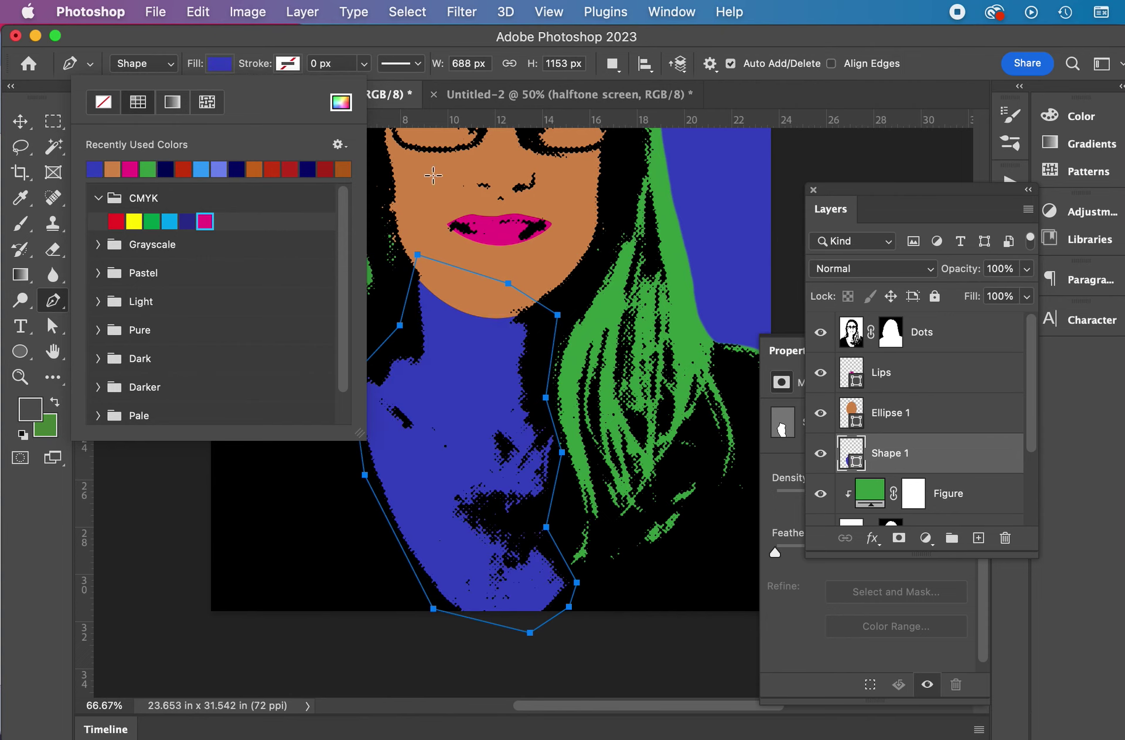
click(218, 39)
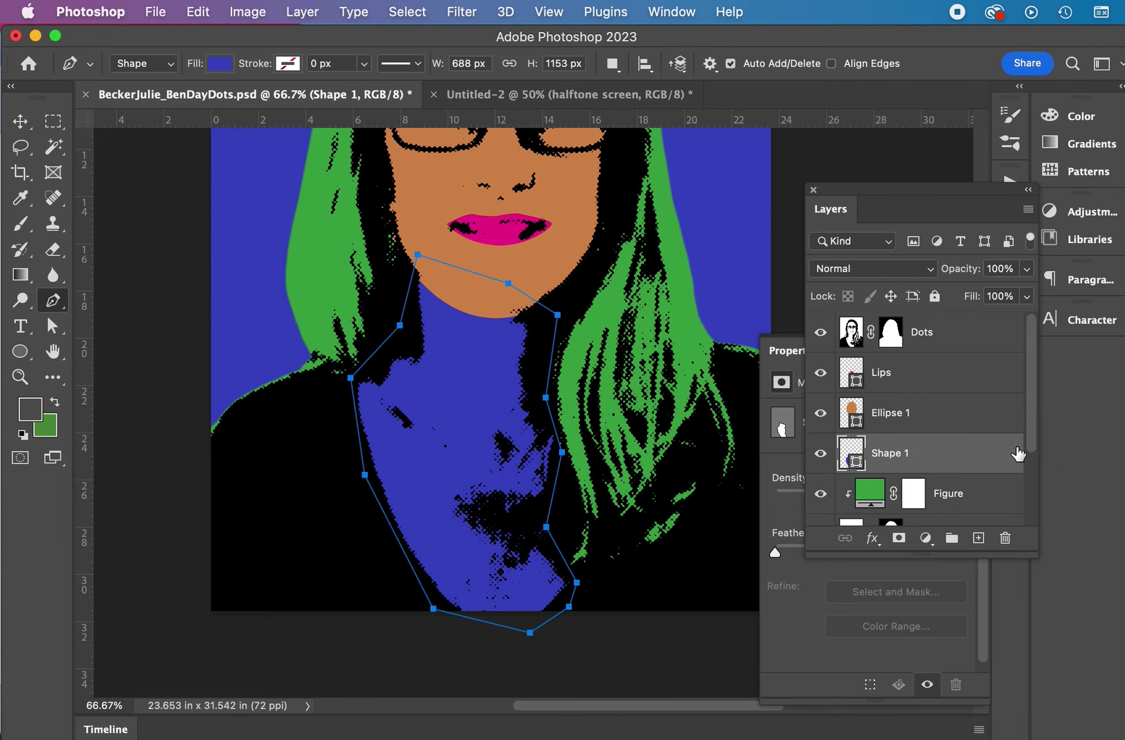
- Switch to the Move tool and select the Lips layer
click(20, 121)
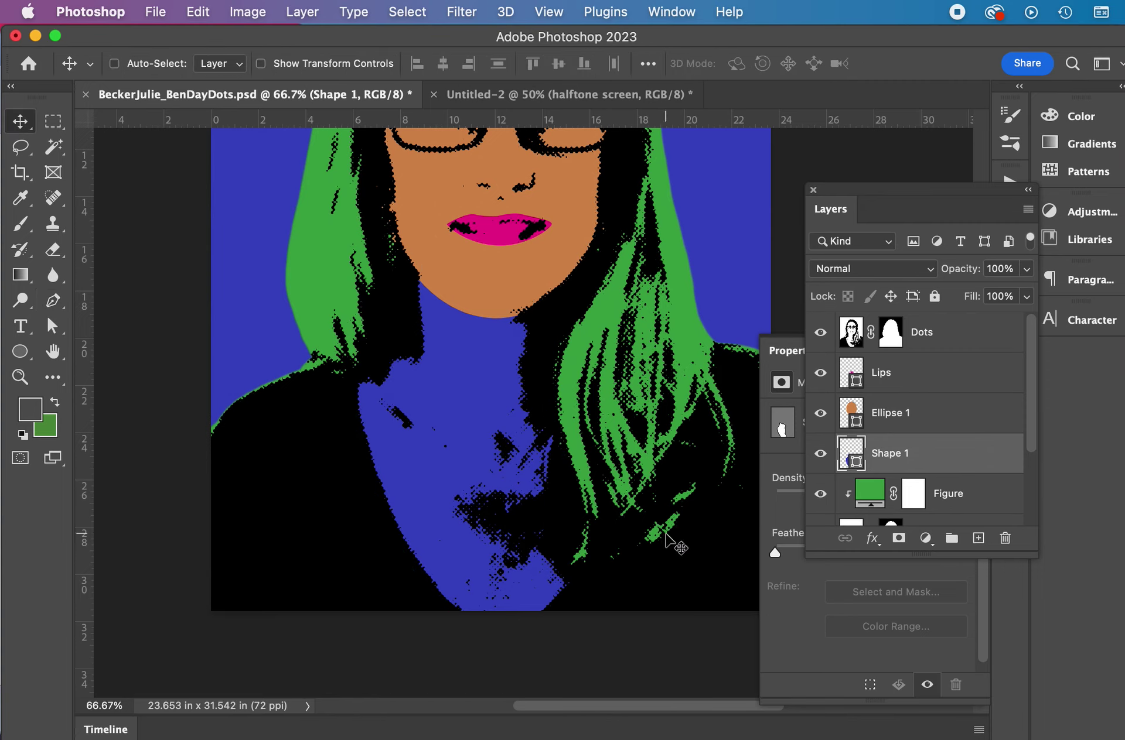
scroll(644, 518, up, 6)
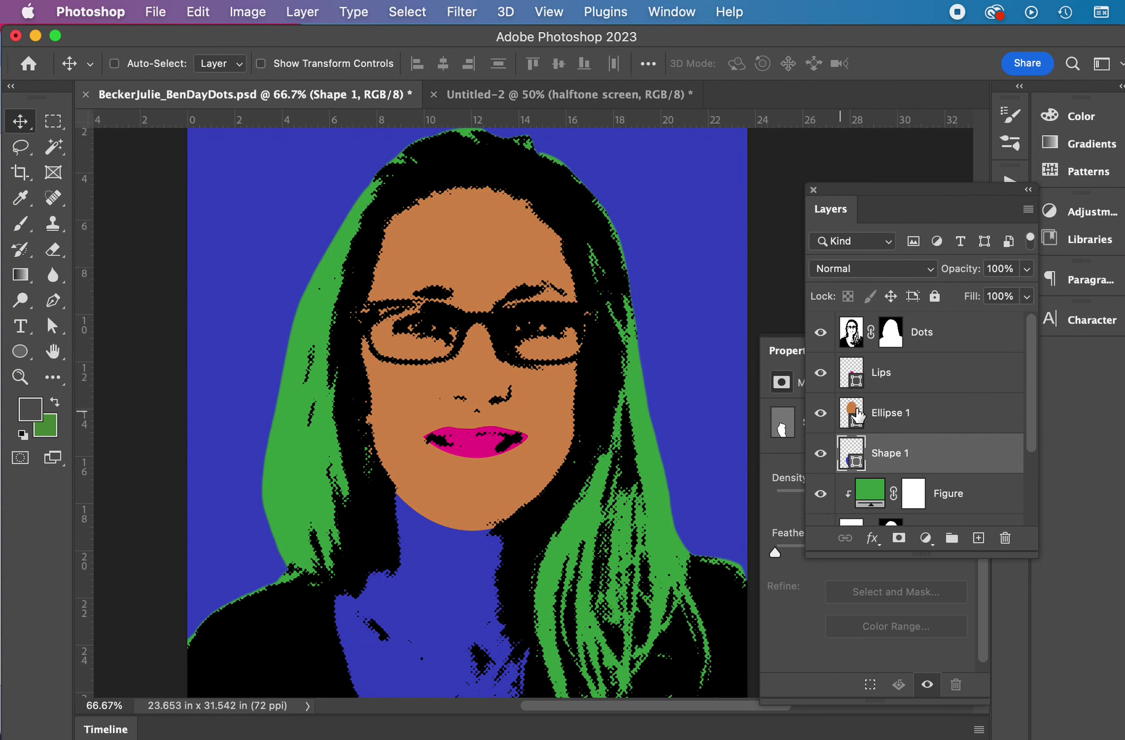
click(855, 386)
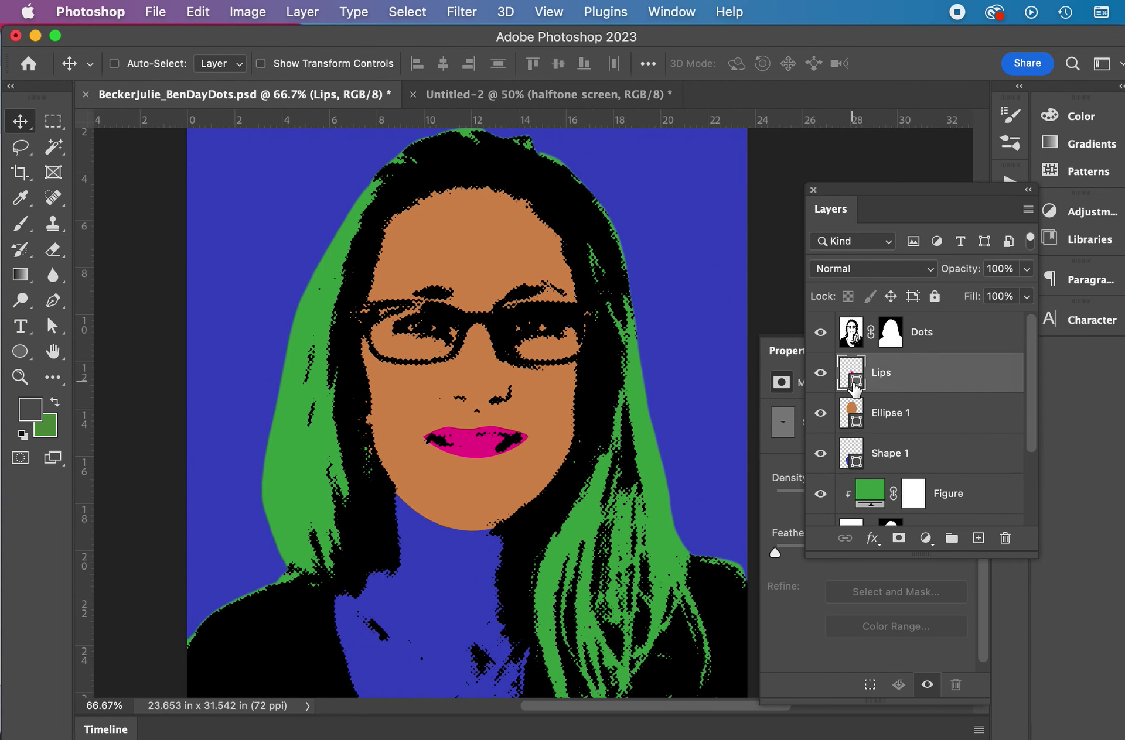
- Preview a muted magenta and a lighter pink for the lips, then cancel
double_click(855, 387)
click(937, 639)
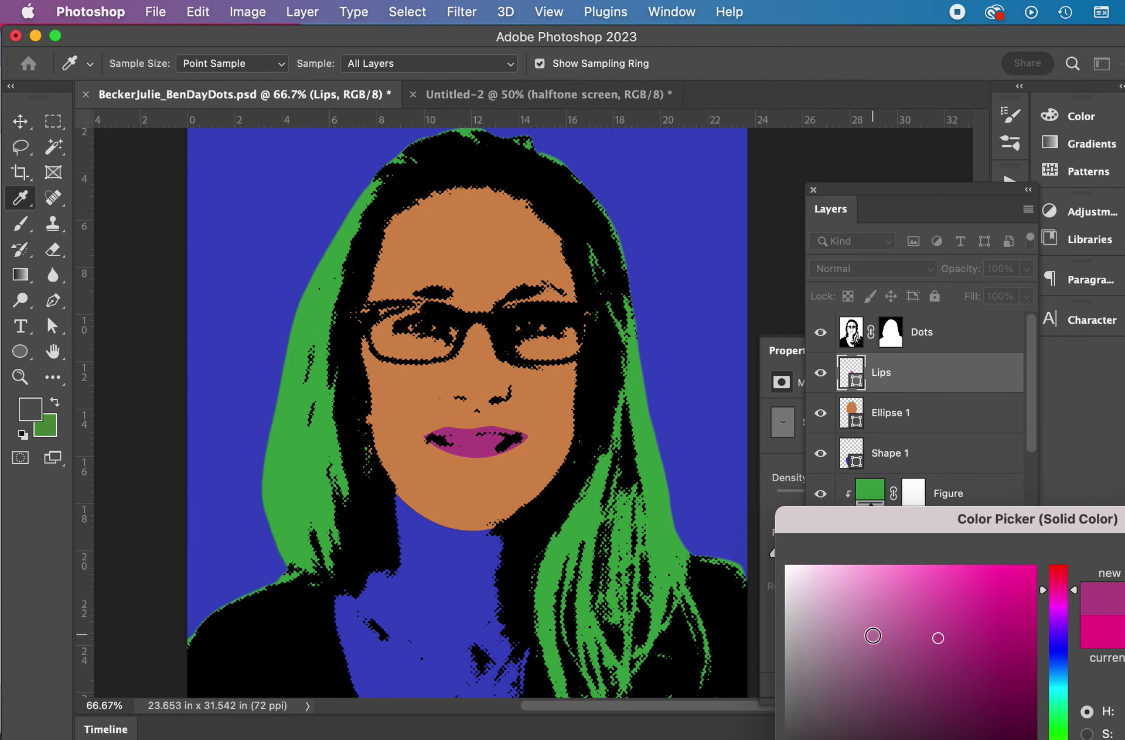
click(873, 635)
key(Escape)
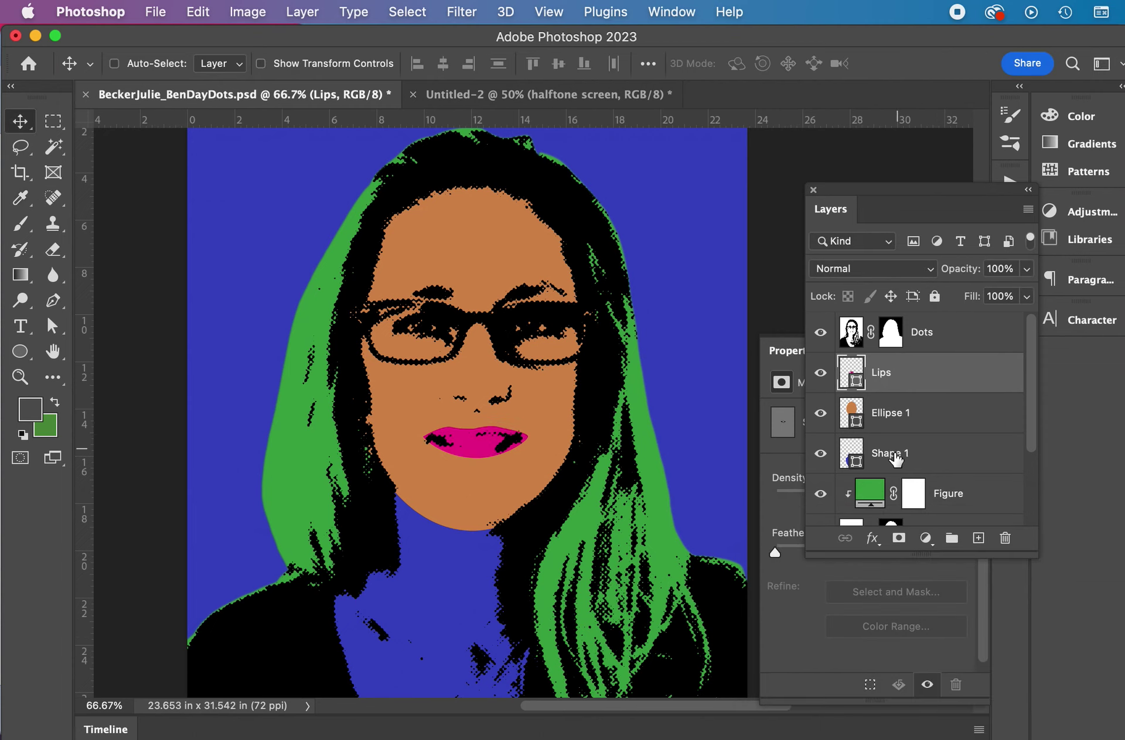
- Try several lighter, pale, dark and bright greens for the hair fill, then cancel
double_click(870, 492)
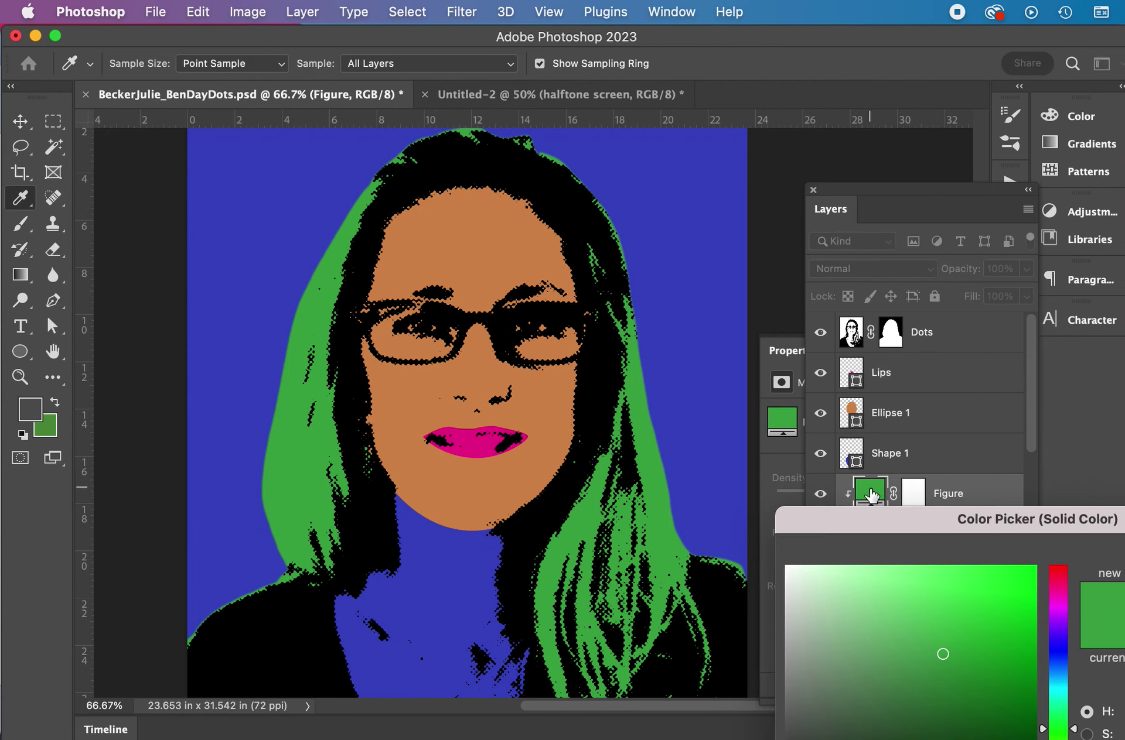
click(957, 609)
click(893, 601)
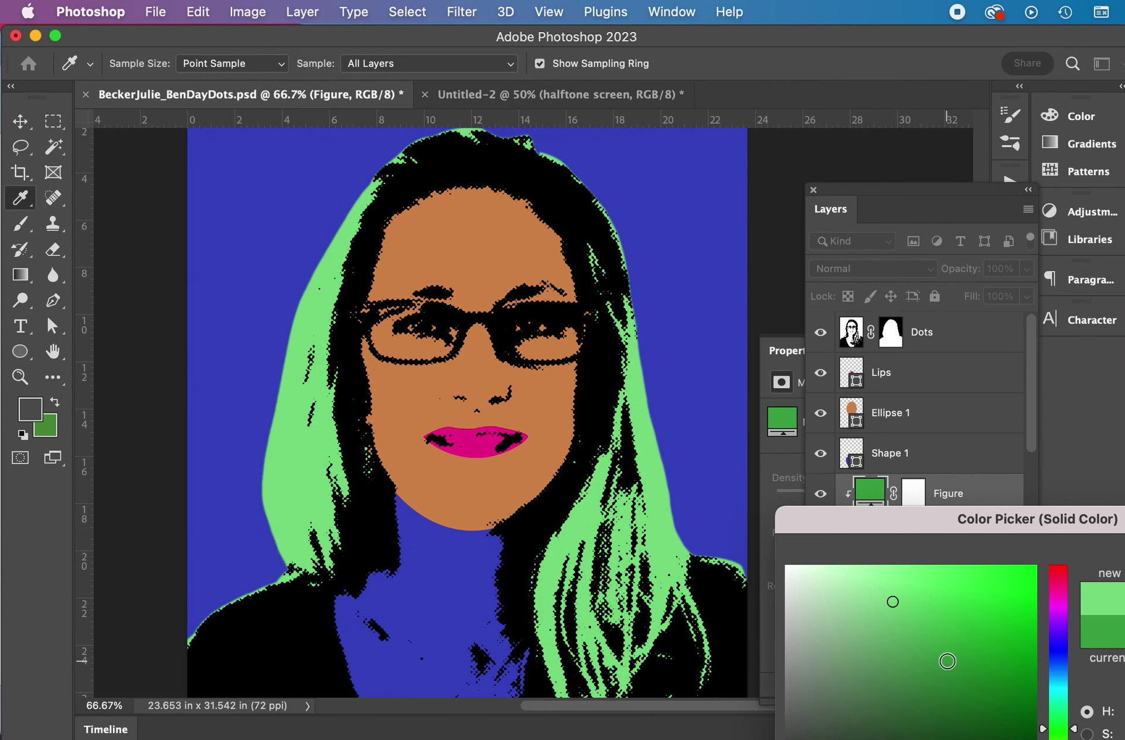
click(919, 652)
click(941, 597)
click(922, 595)
key(Escape)
- Return to the Move tool and switch over to the slides in Chrome
key(v)
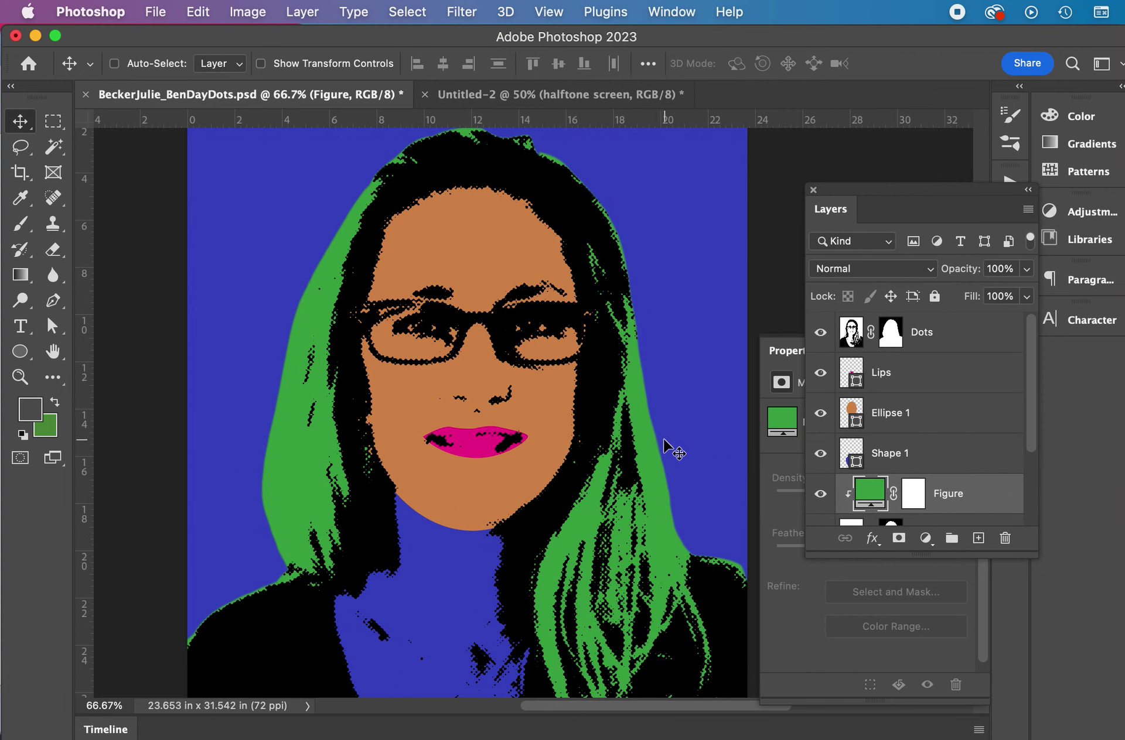
scroll(664, 445, down, 3)
scroll(664, 445, down, 3)
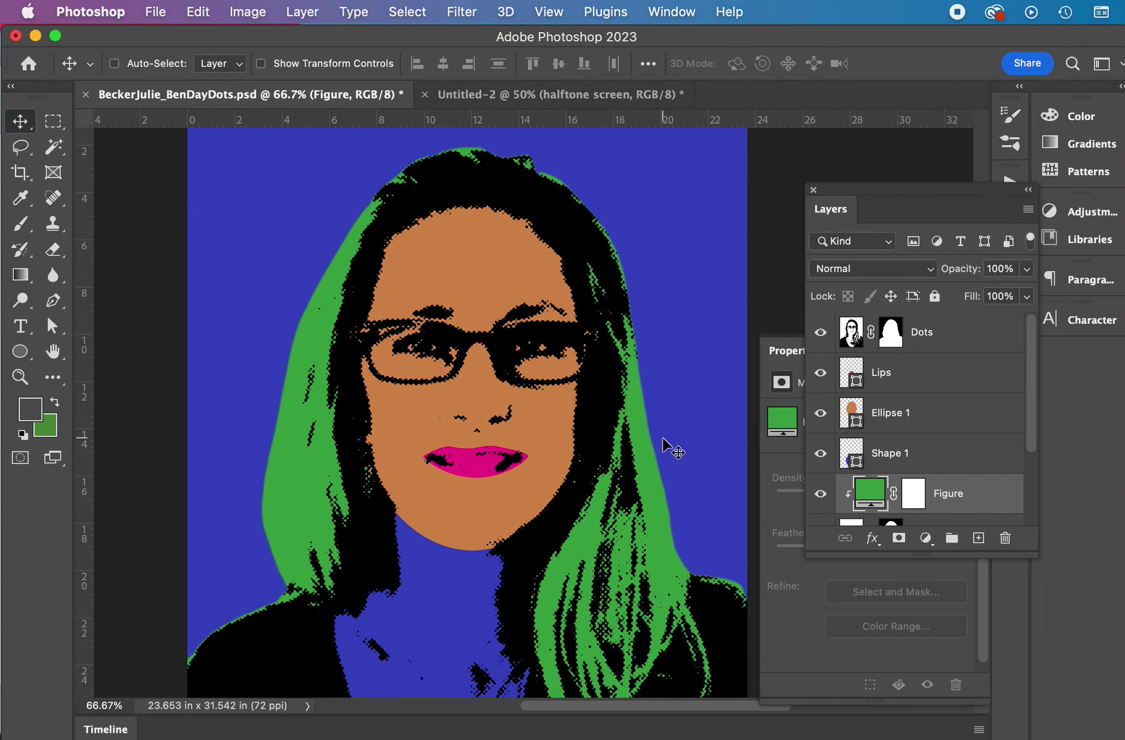
scroll(597, 419, down, 3)
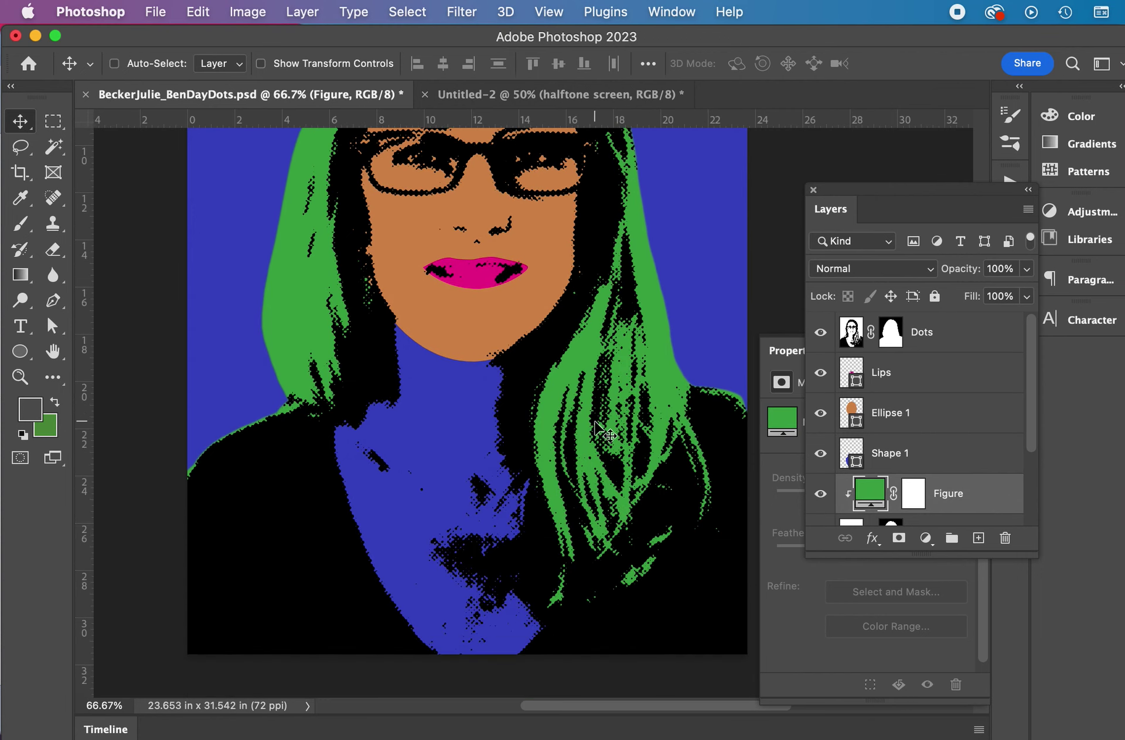
key(super+Tab)
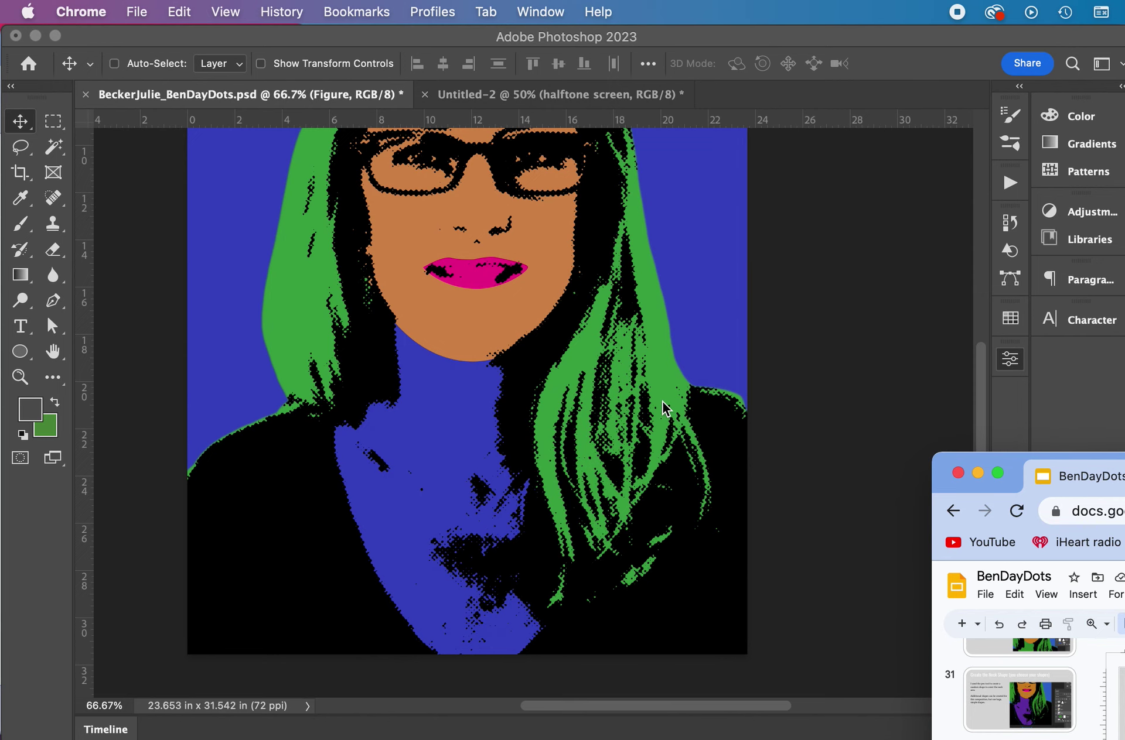
- On the Dots layer, Magic Wand-select all black halftone areas at tolerance 10
scroll(665, 408, up, 10)
click(724, 395)
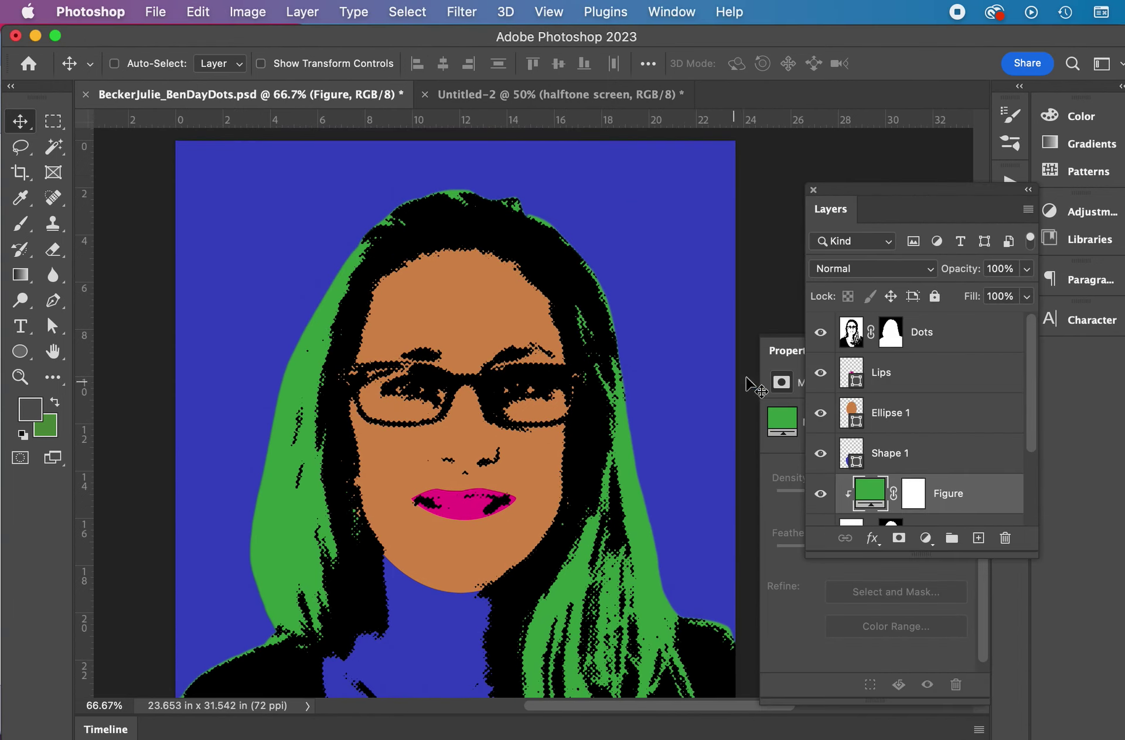
click(850, 343)
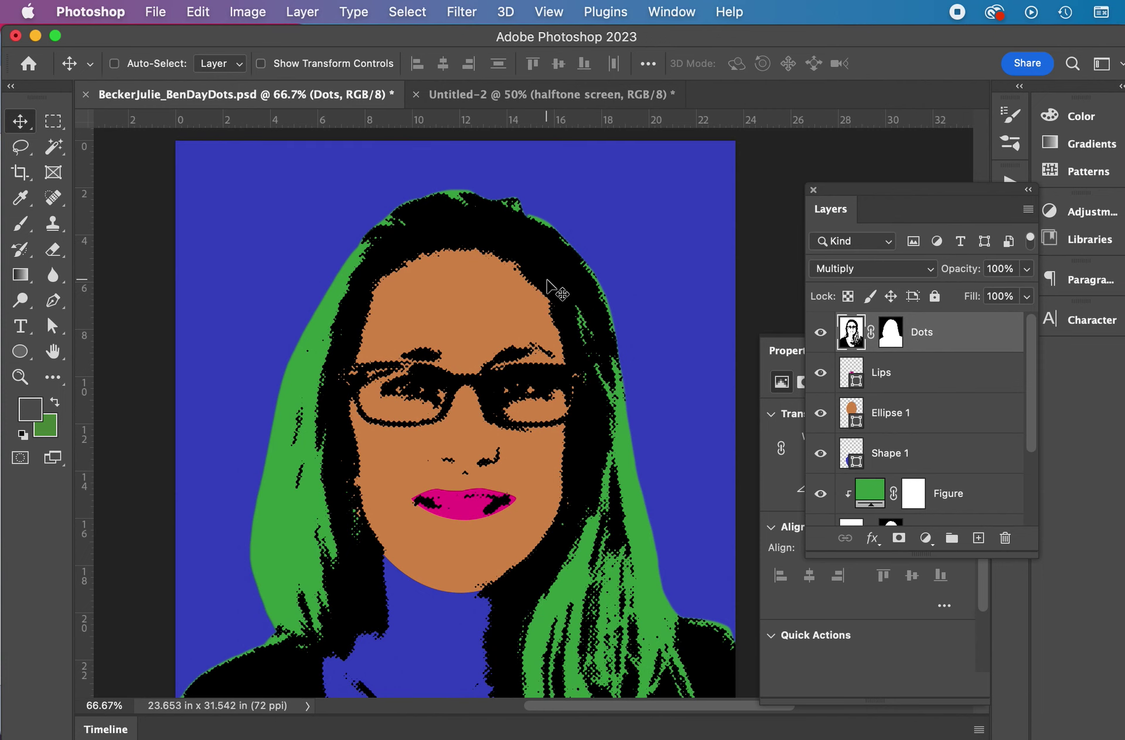
scroll(545, 287, down, 4)
scroll(536, 501, down, 1)
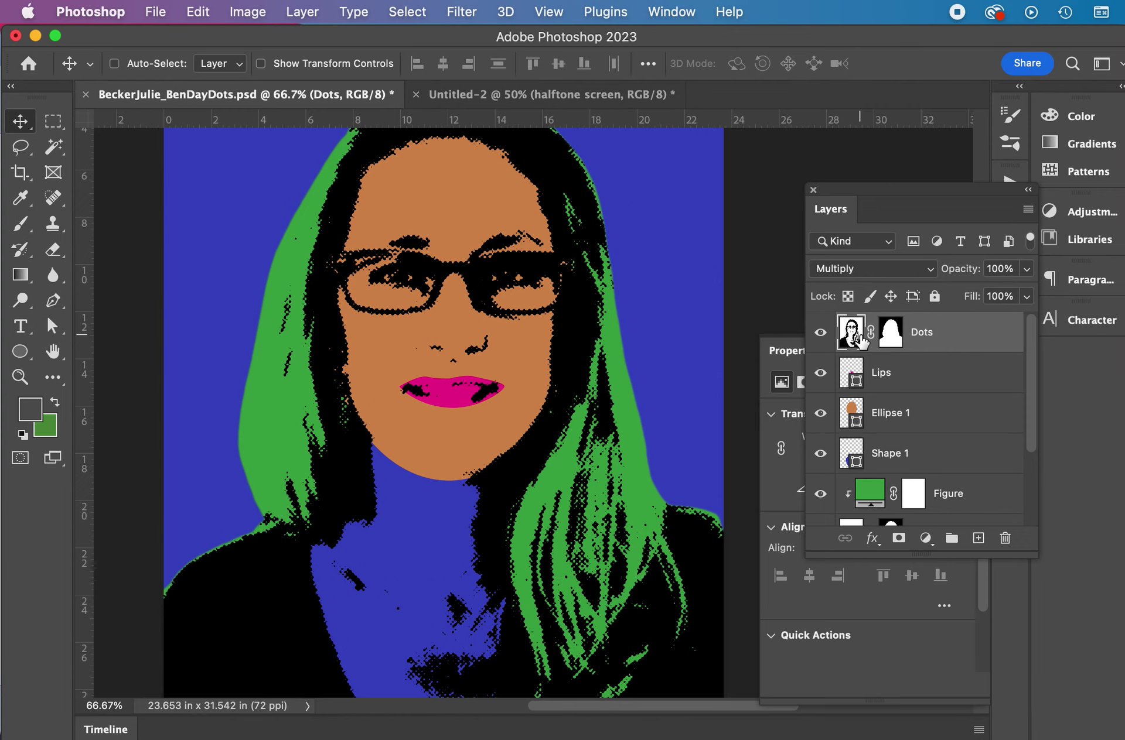
click(53, 146)
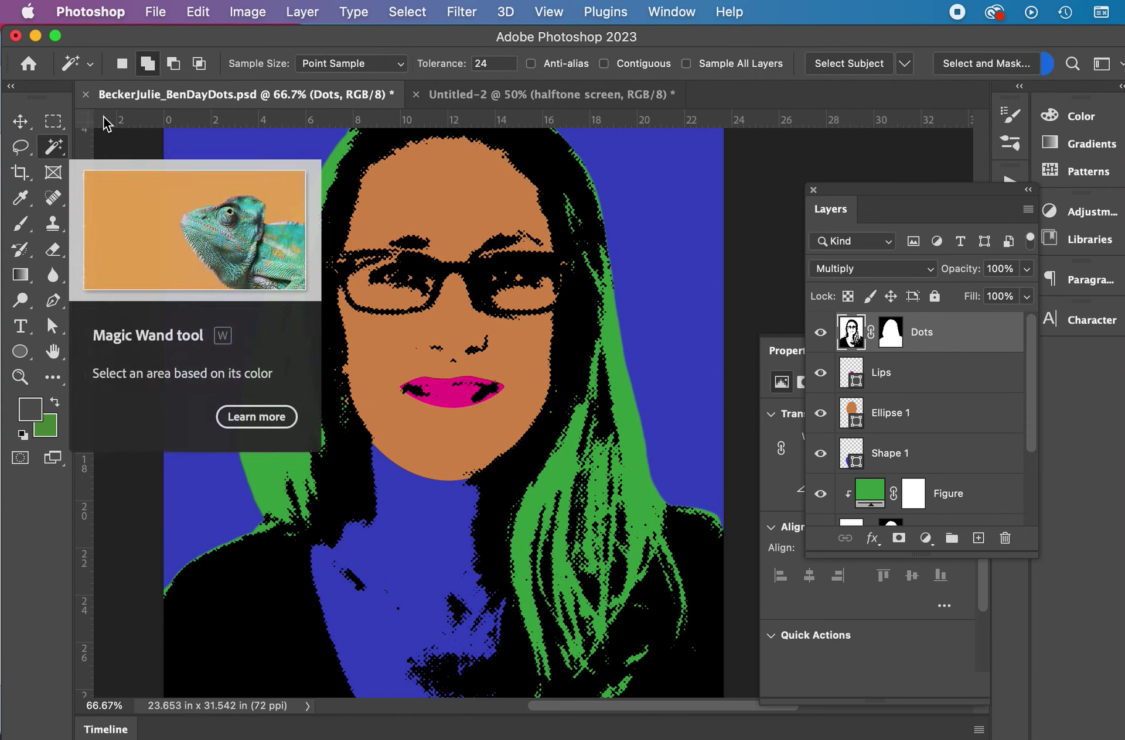
click(496, 63)
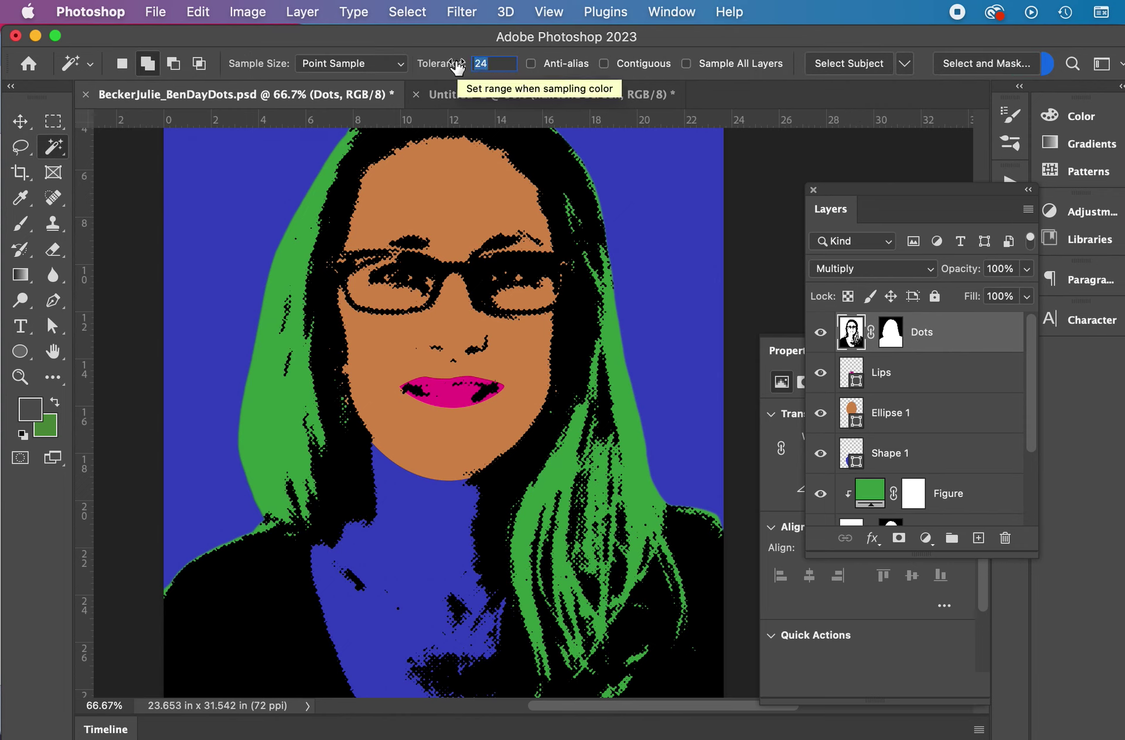
text(10)
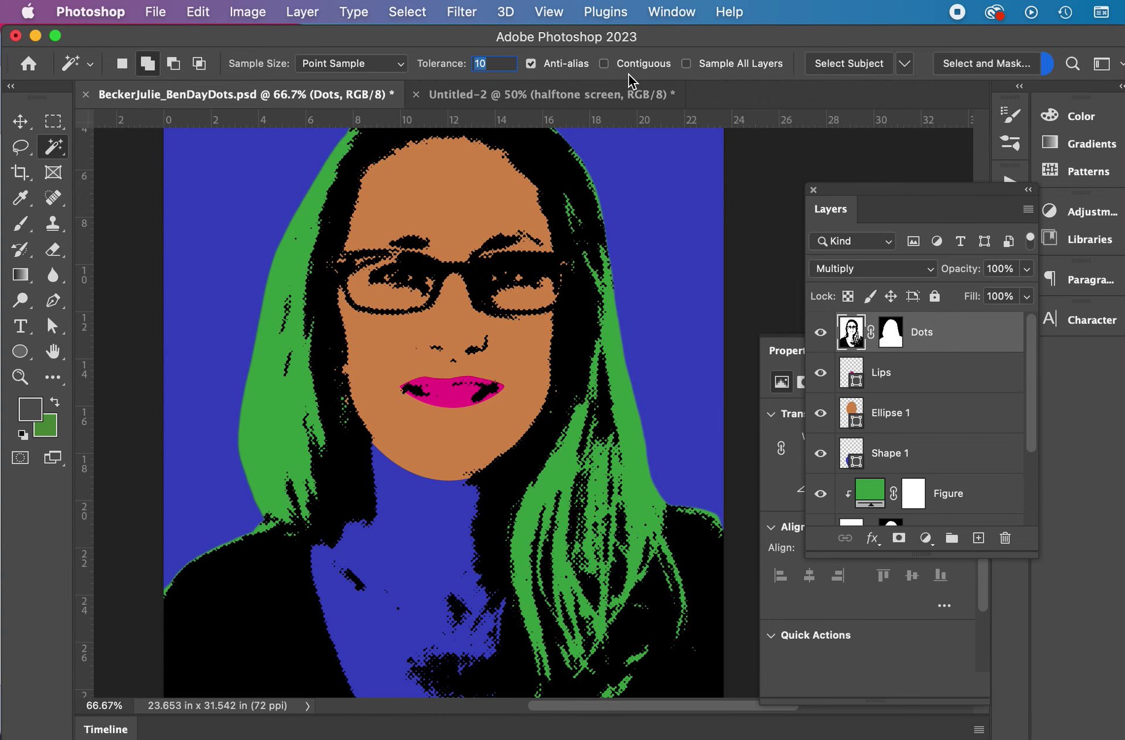
click(576, 340)
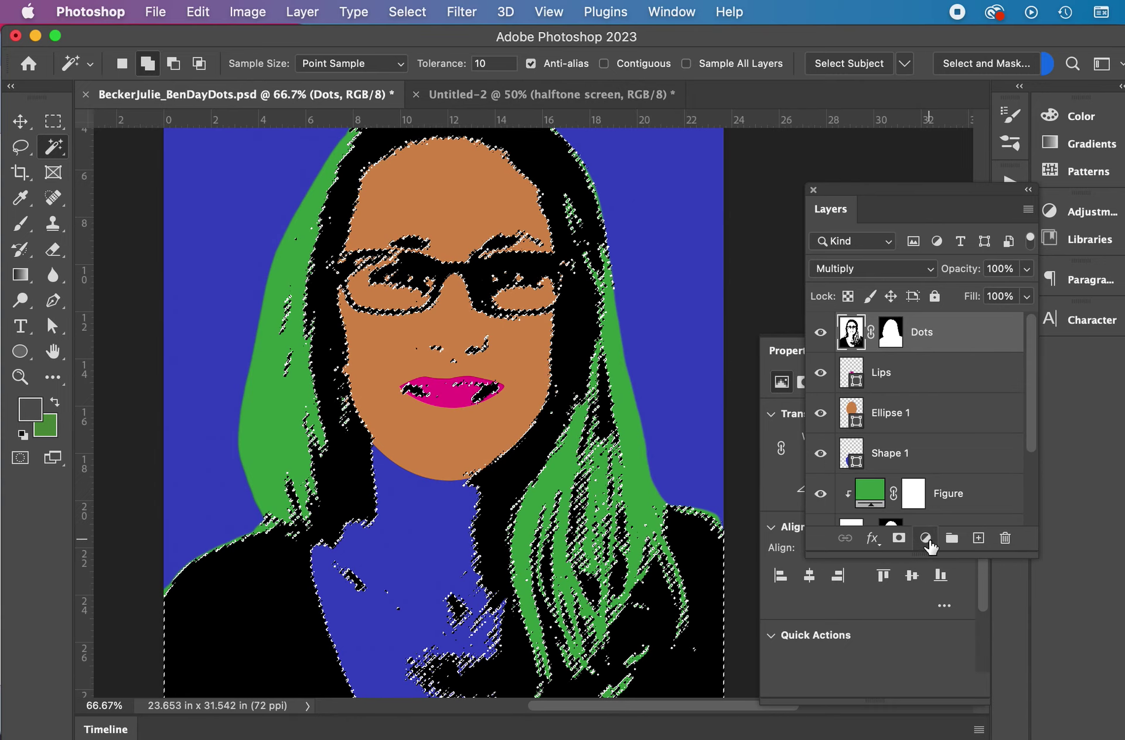
- Add a Solid Color fill layer over the black selection in deep navy
click(925, 539)
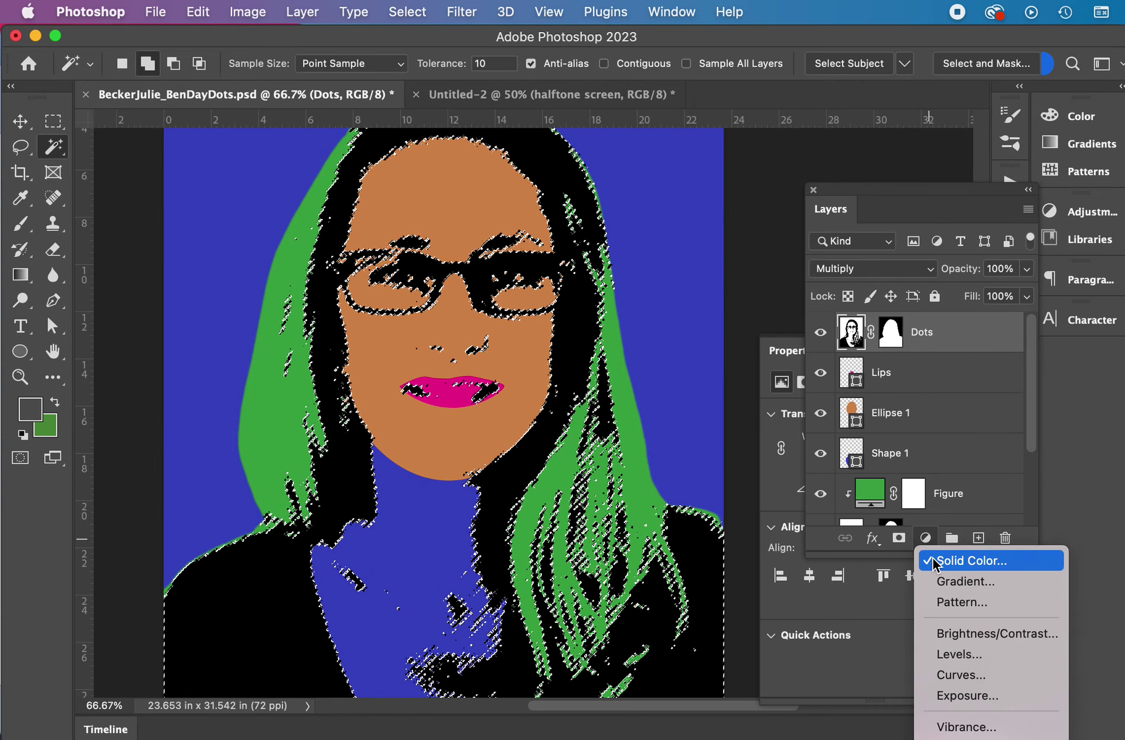
click(932, 560)
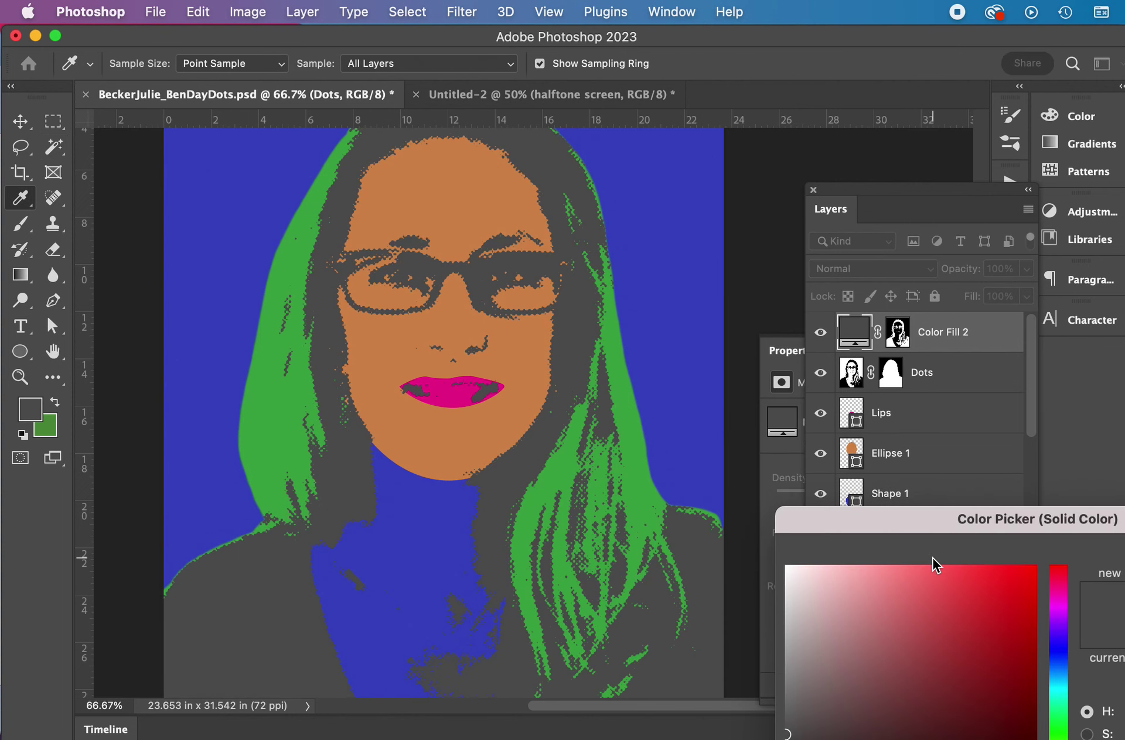
click(1058, 644)
click(1023, 646)
drag(1024, 646, 1010, 737)
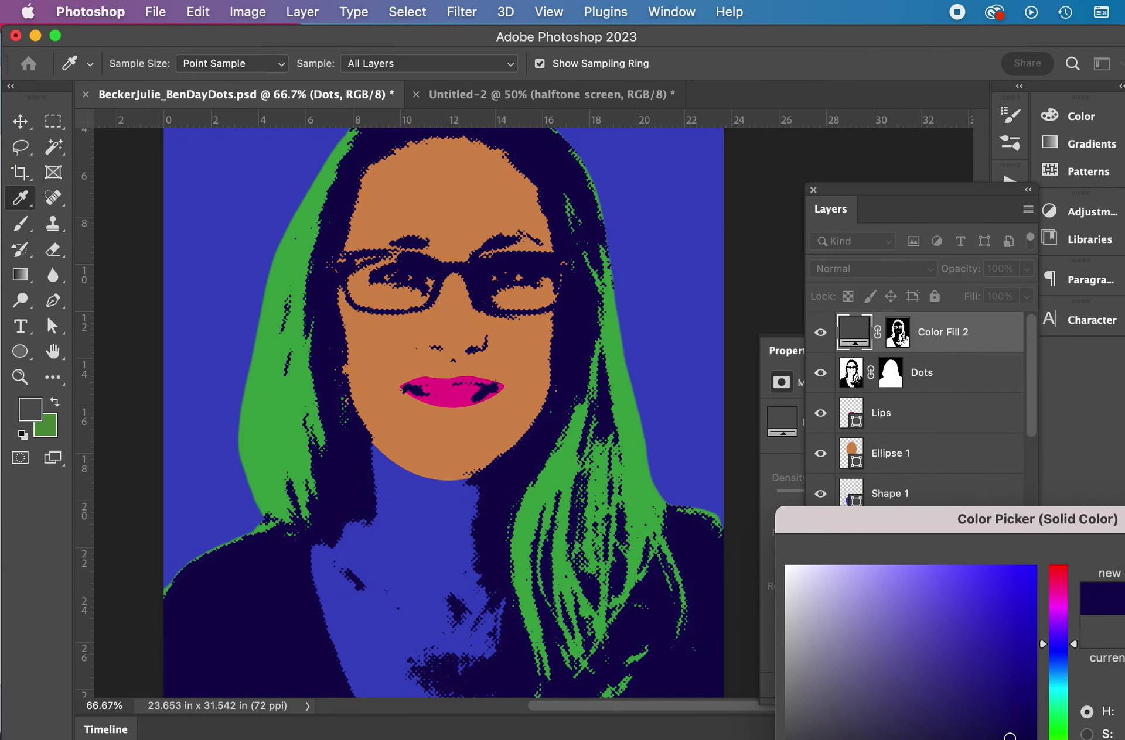
key(Return)
- Glance at the slides in Chrome, then zoom out to view the whole portrait
key(w)
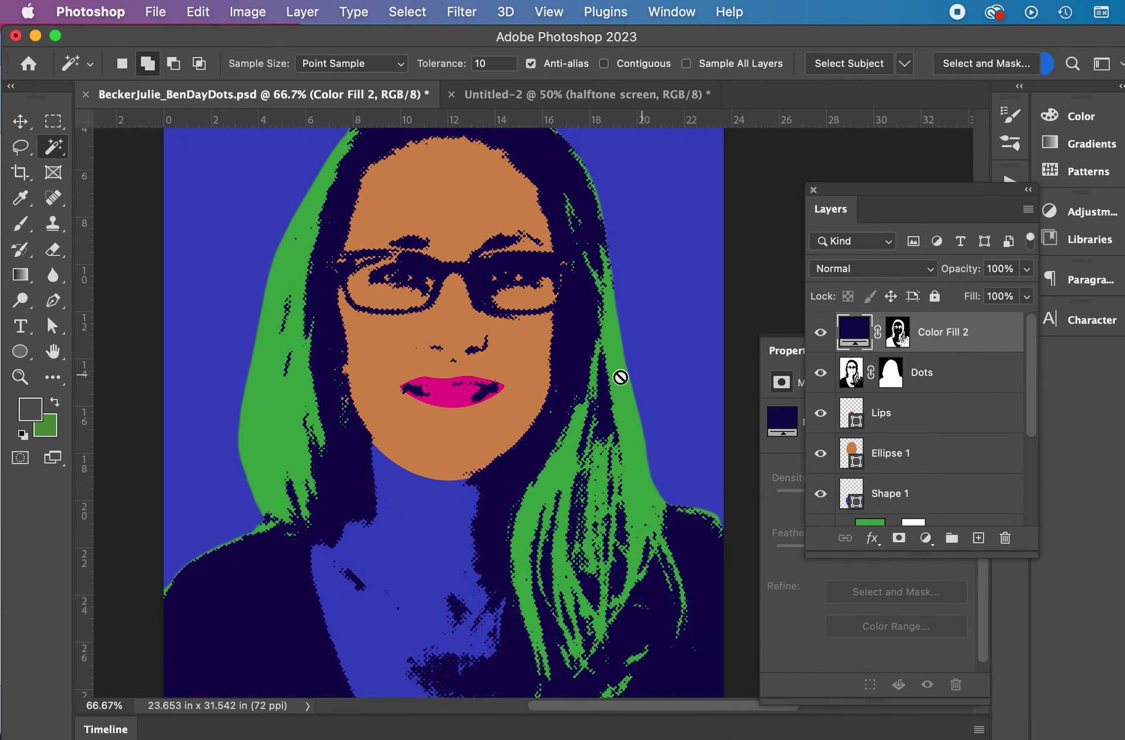
scroll(600, 396, up, 2)
scroll(600, 396, down, 5)
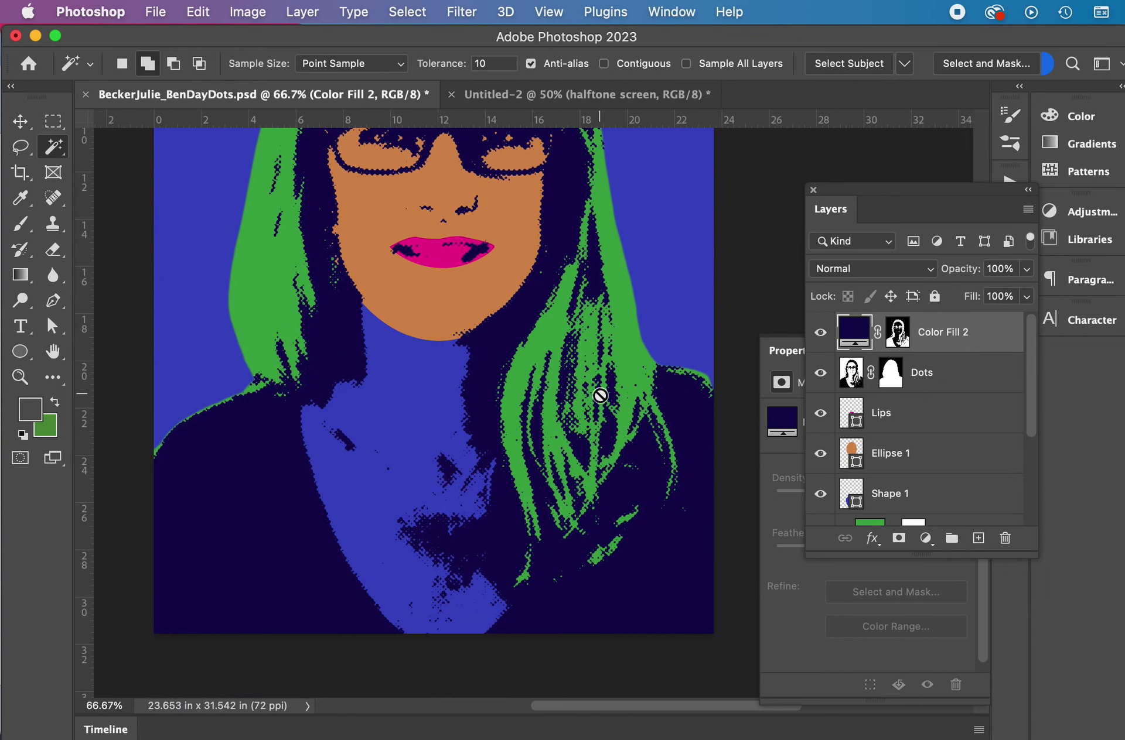
scroll(600, 396, up, 2)
scroll(599, 396, up, 1)
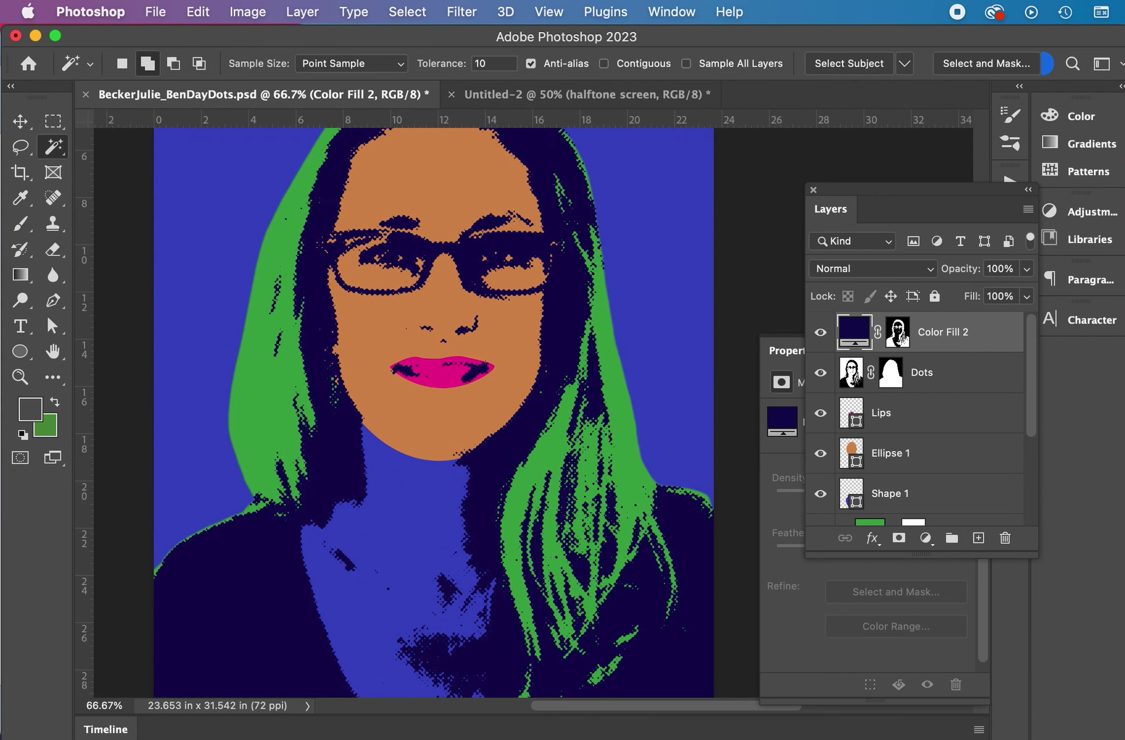
key(super+Tab)
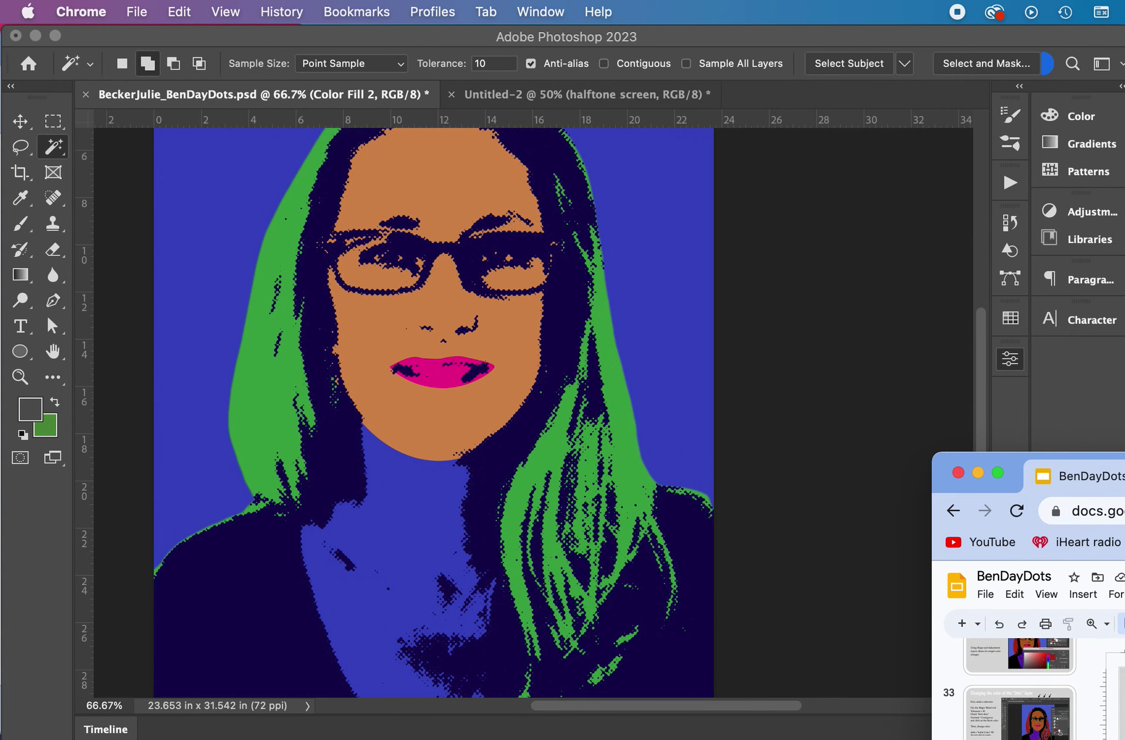
click(771, 434)
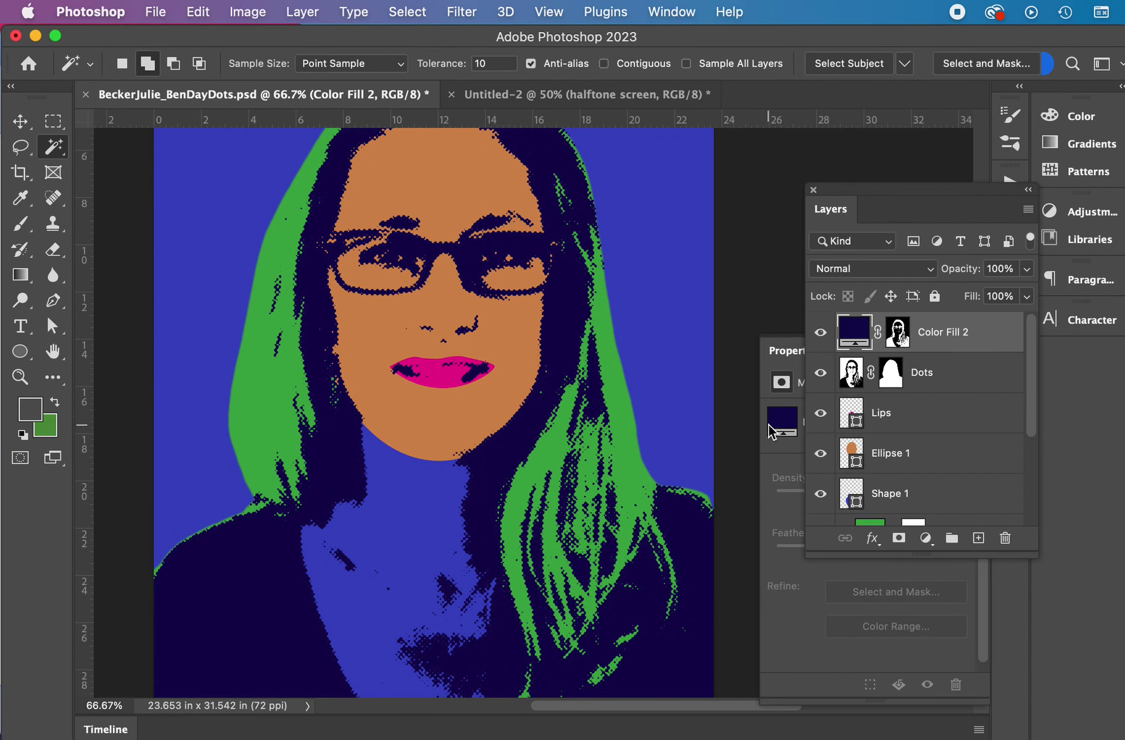
key(super+minus)
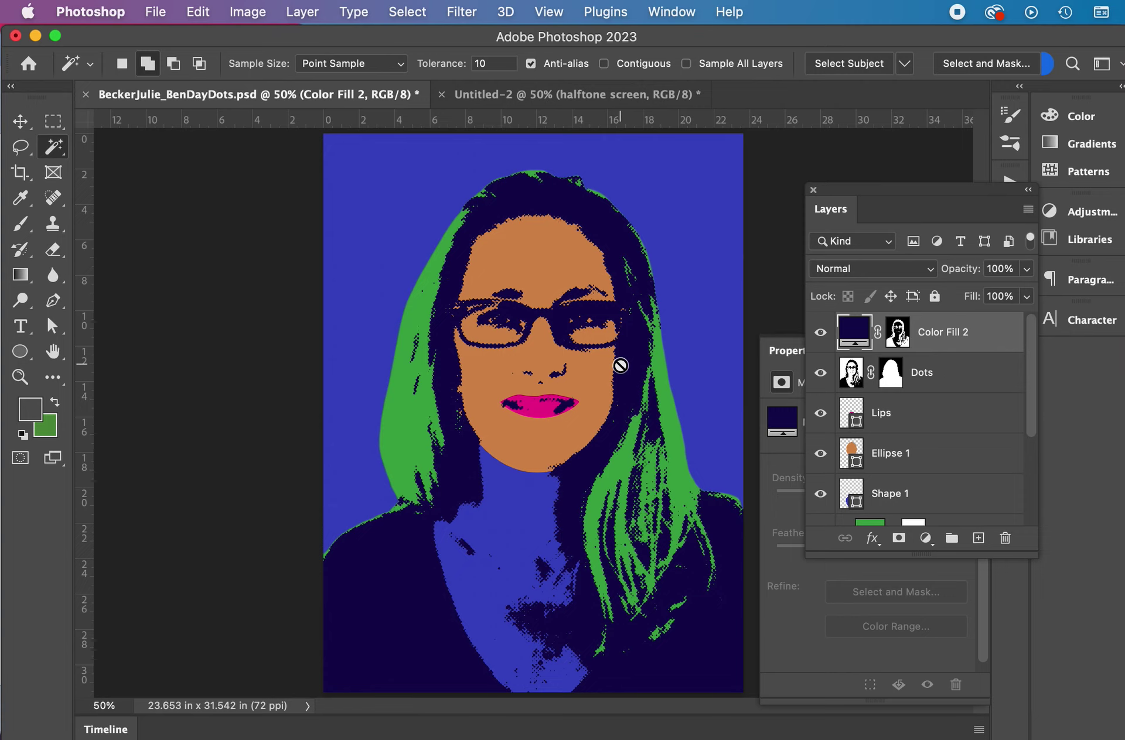
key(super+Tab)
- Open a new browser tab and search Google for 'color wheel'
drag(1083, 468, 515, 433)
click(479, 428)
text(c)
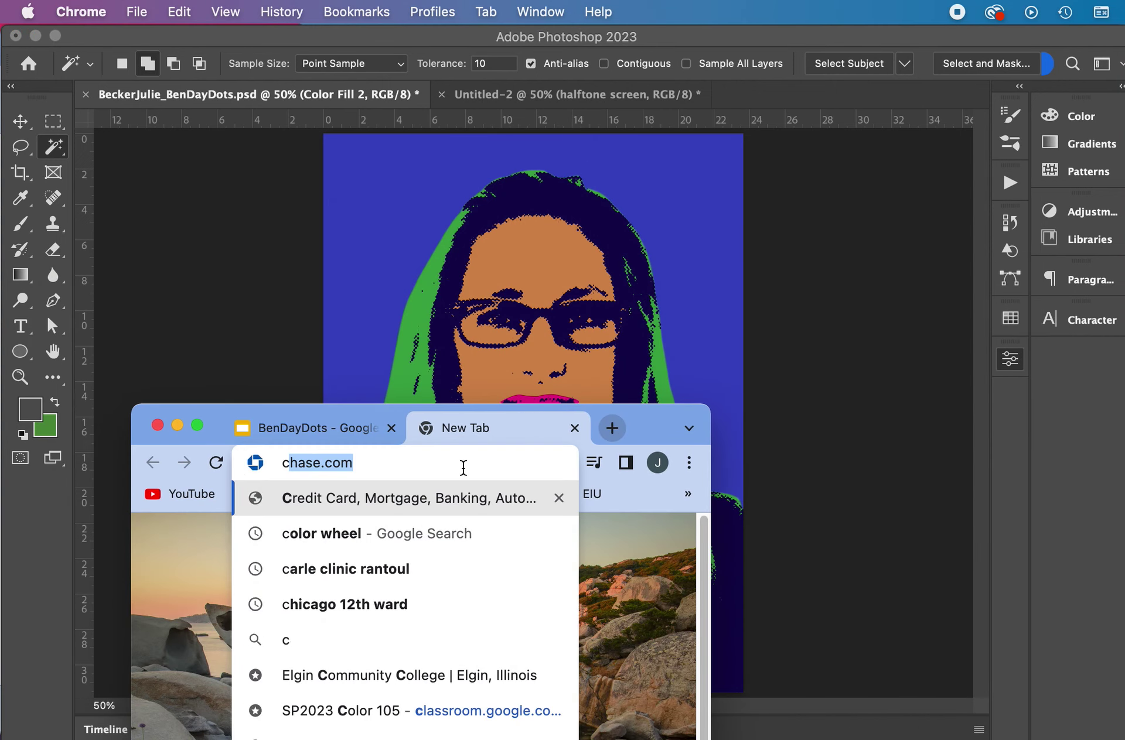
text(oor)
key(BackSpace)
key(BackSpace)
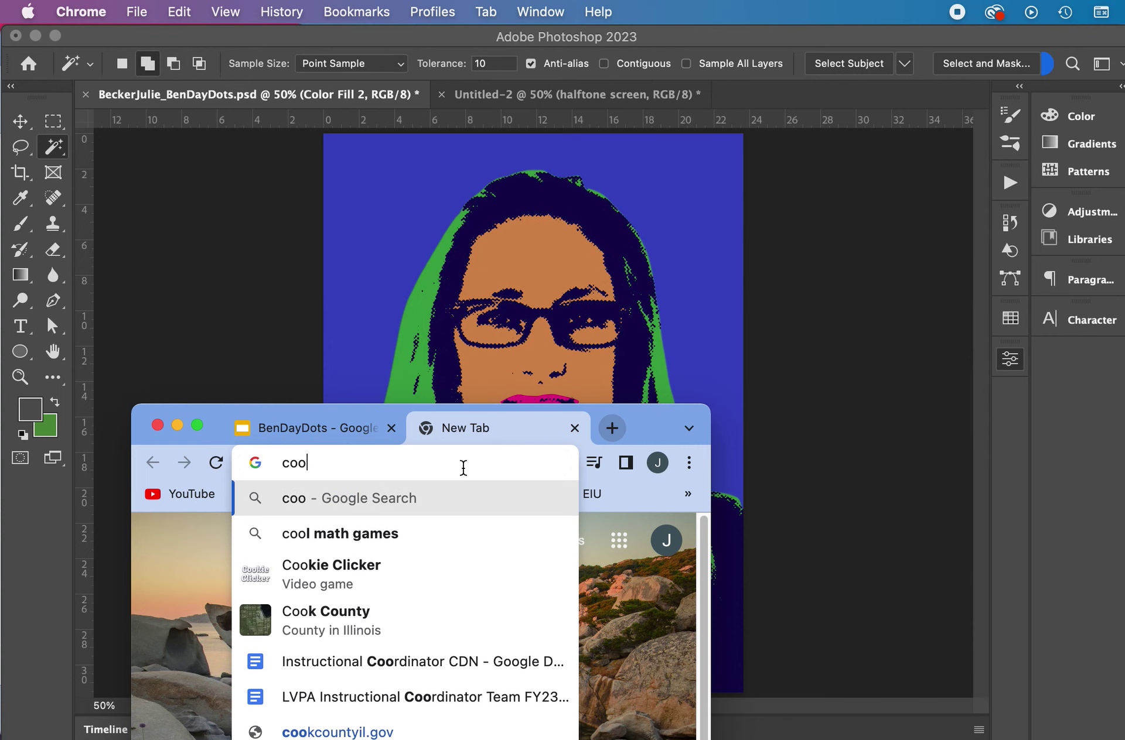
key(BackSpace)
text(lor)
key(Return)
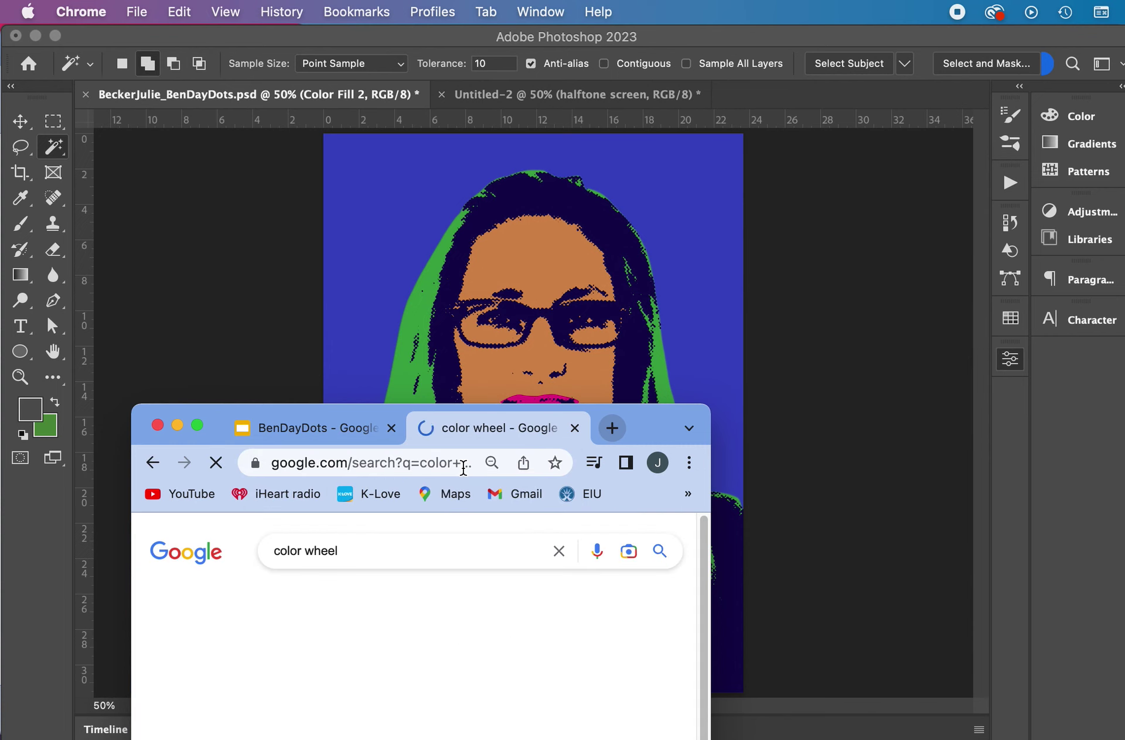
- Browse the results, open the DecoArt color wheel article, and go back
drag(650, 425, 739, 239)
scroll(603, 475, down, 1)
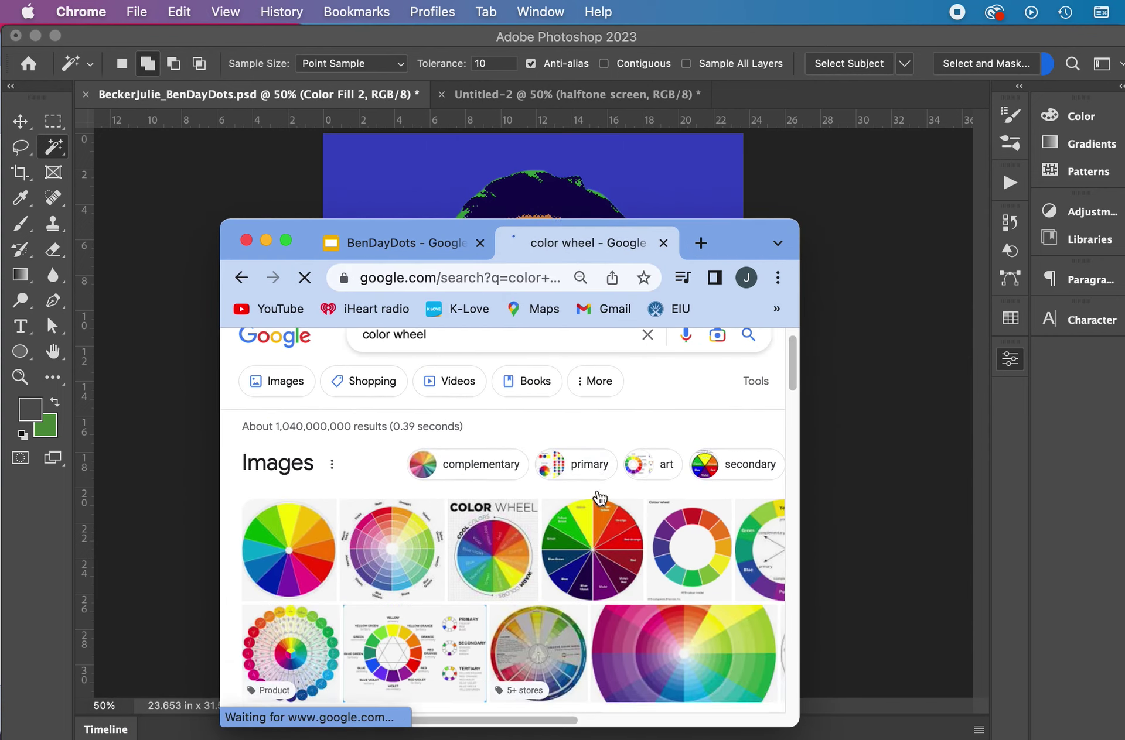
scroll(600, 497, down, 10)
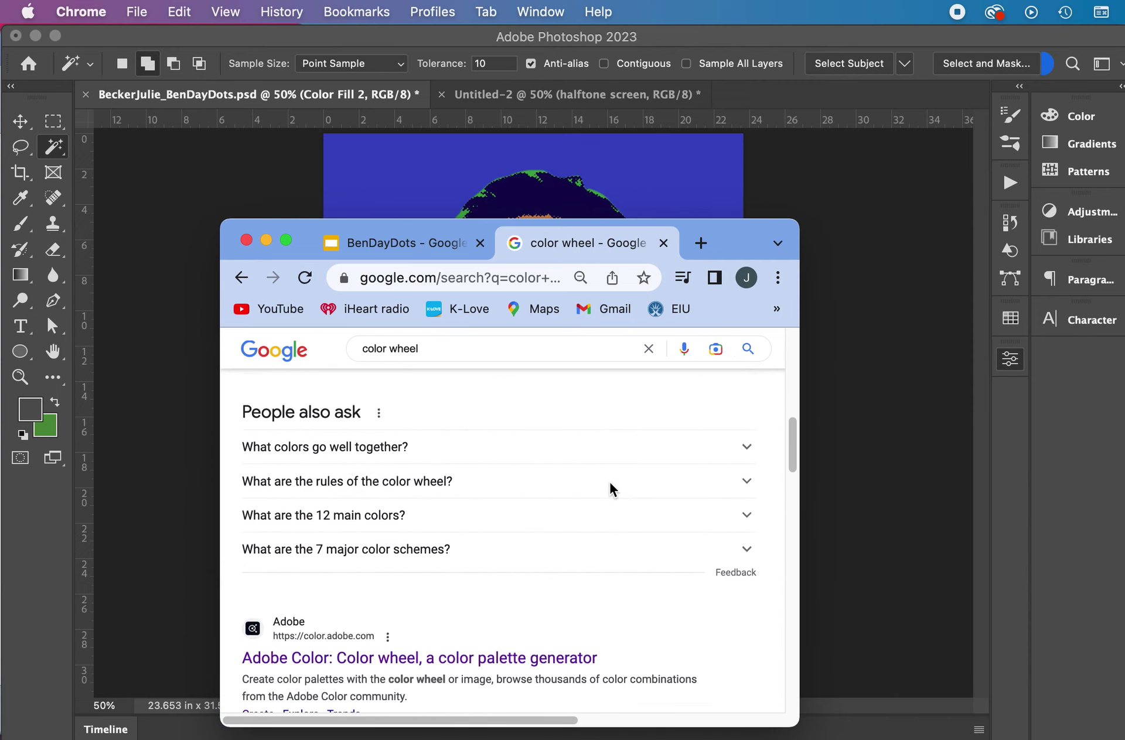
scroll(610, 489, down, 15)
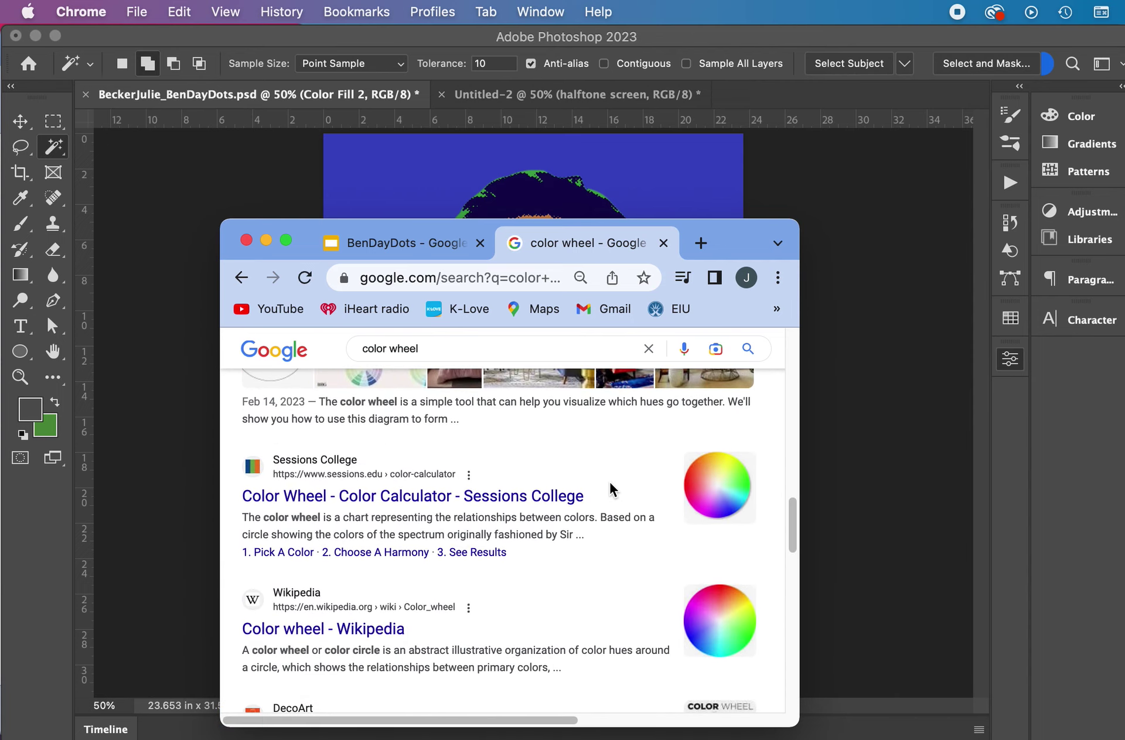
scroll(492, 500, down, 5)
scroll(493, 499, up, 2)
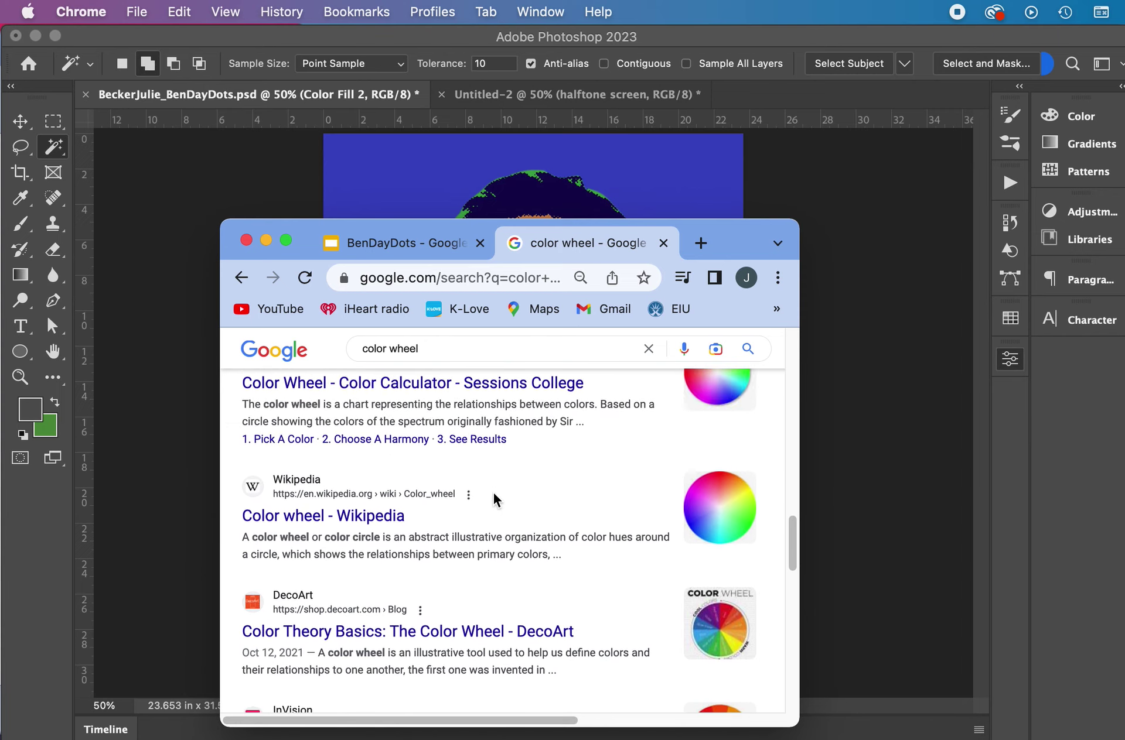
scroll(494, 499, down, 5)
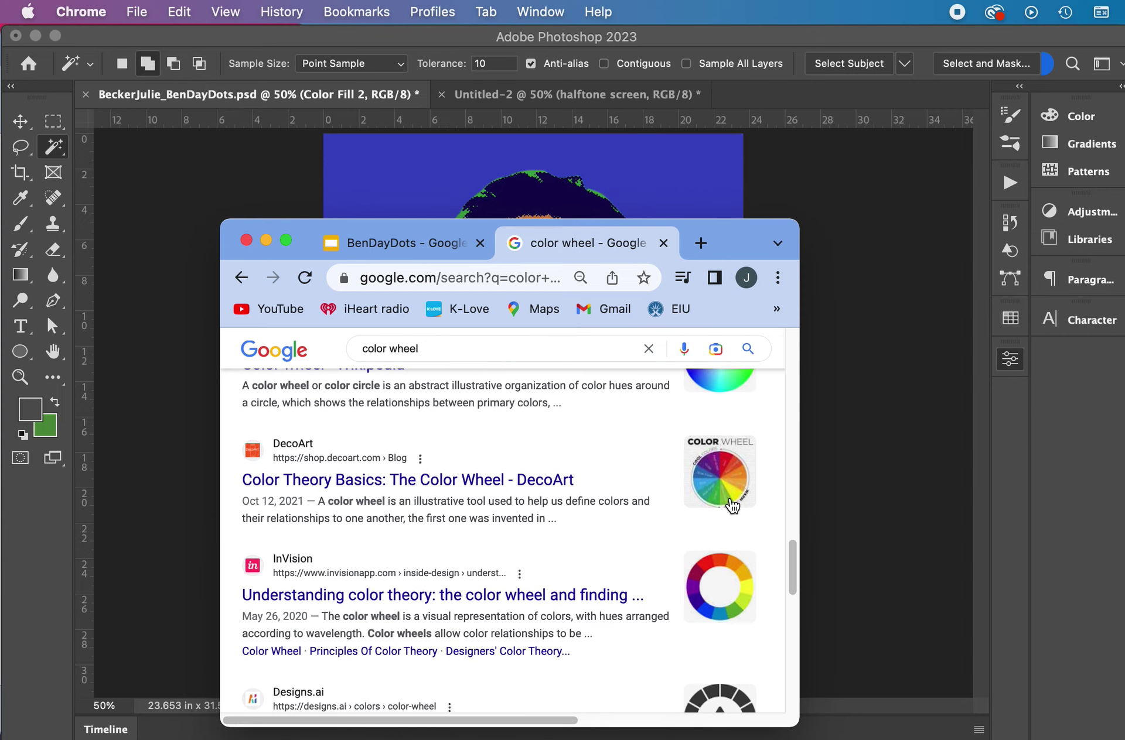
click(364, 486)
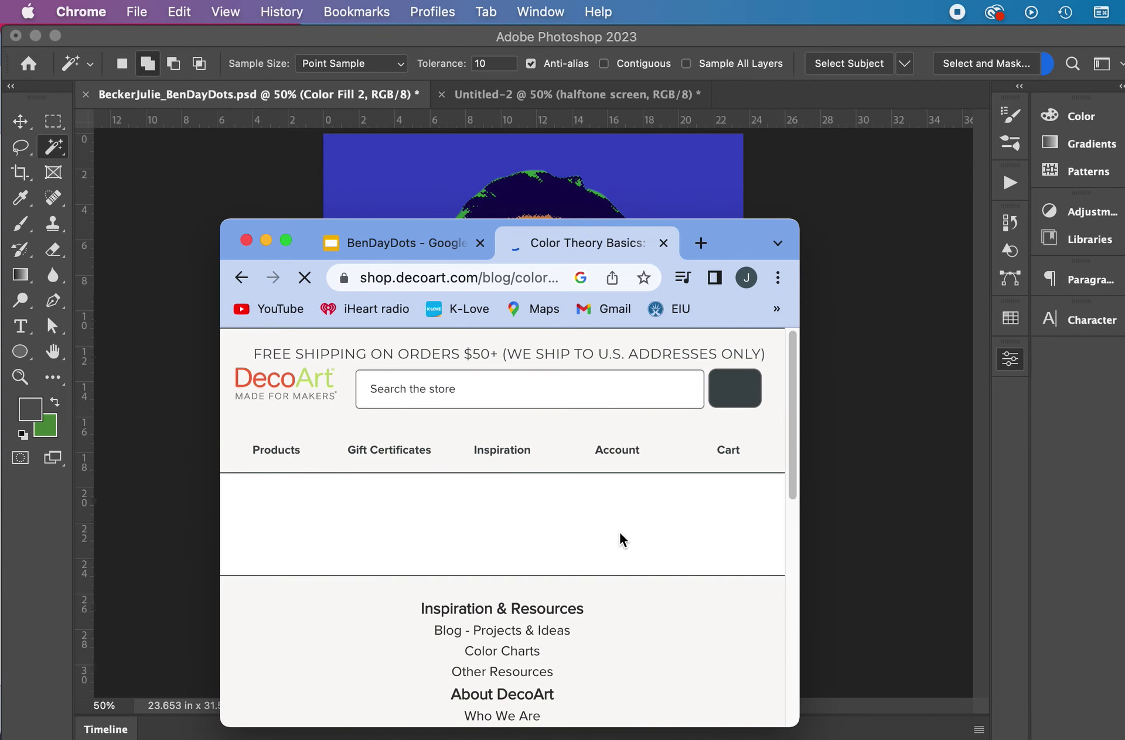
click(240, 278)
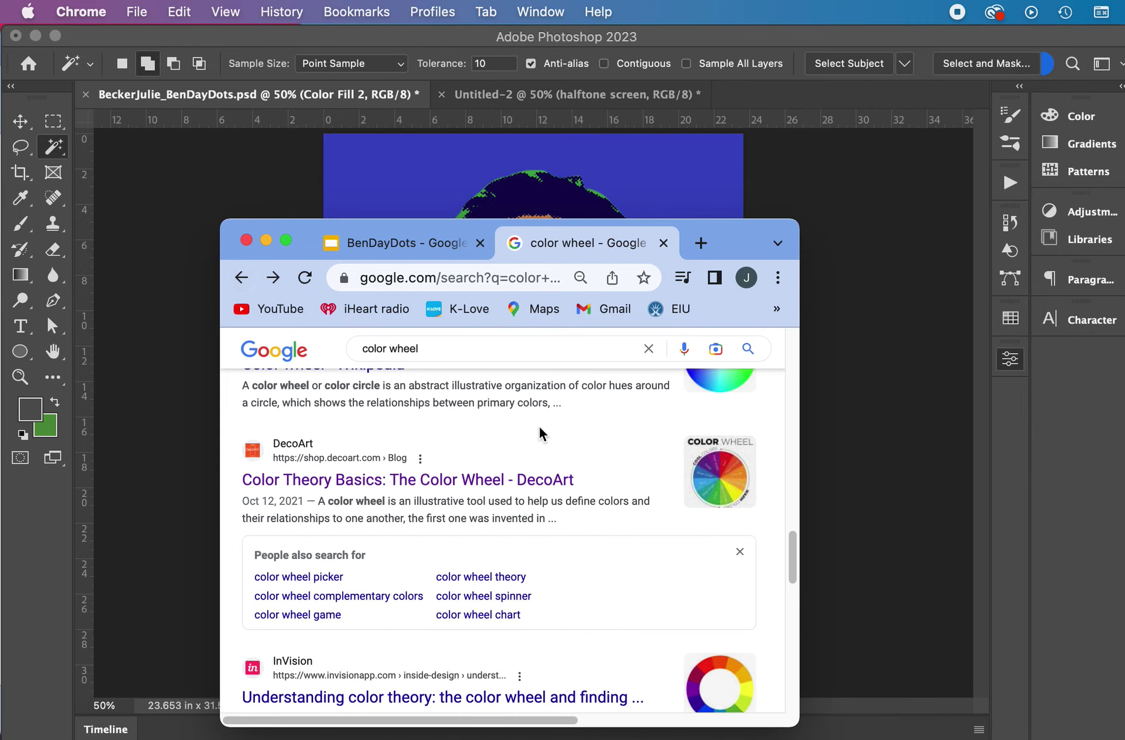
- Show the Images results for color wheel and view a colour-wheel poster ad
scroll(421, 445, up, 5)
click(287, 416)
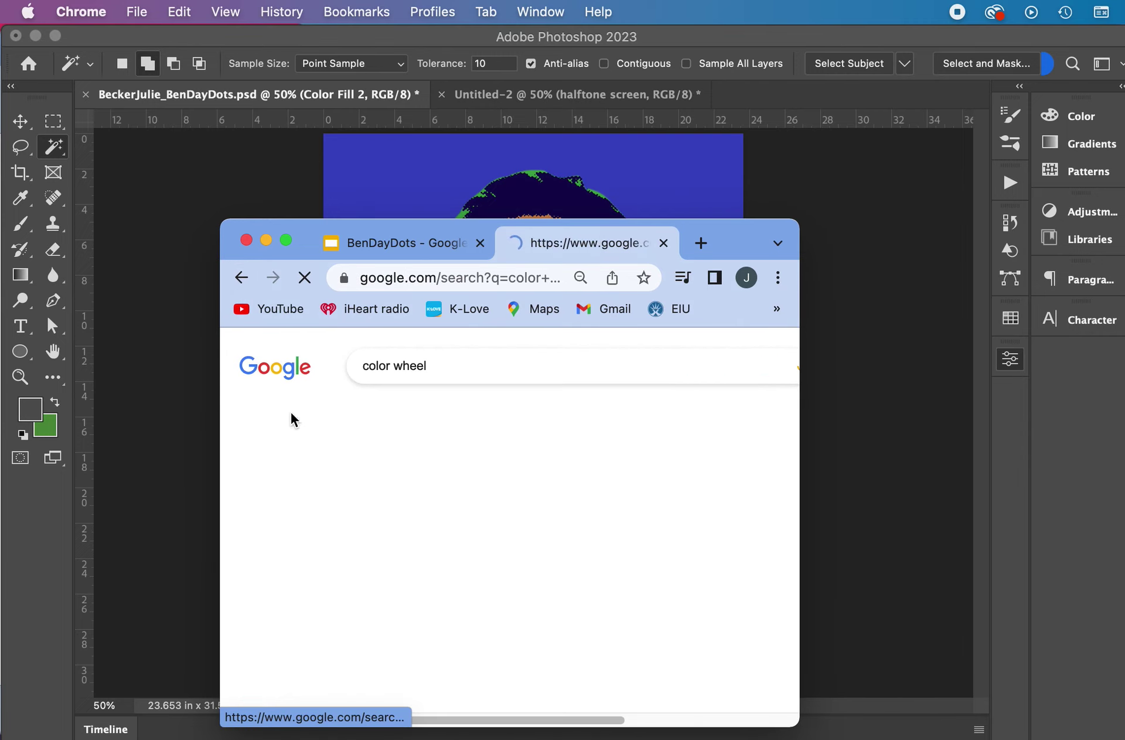
scroll(739, 593, down, 2)
mouse_move(276, 582)
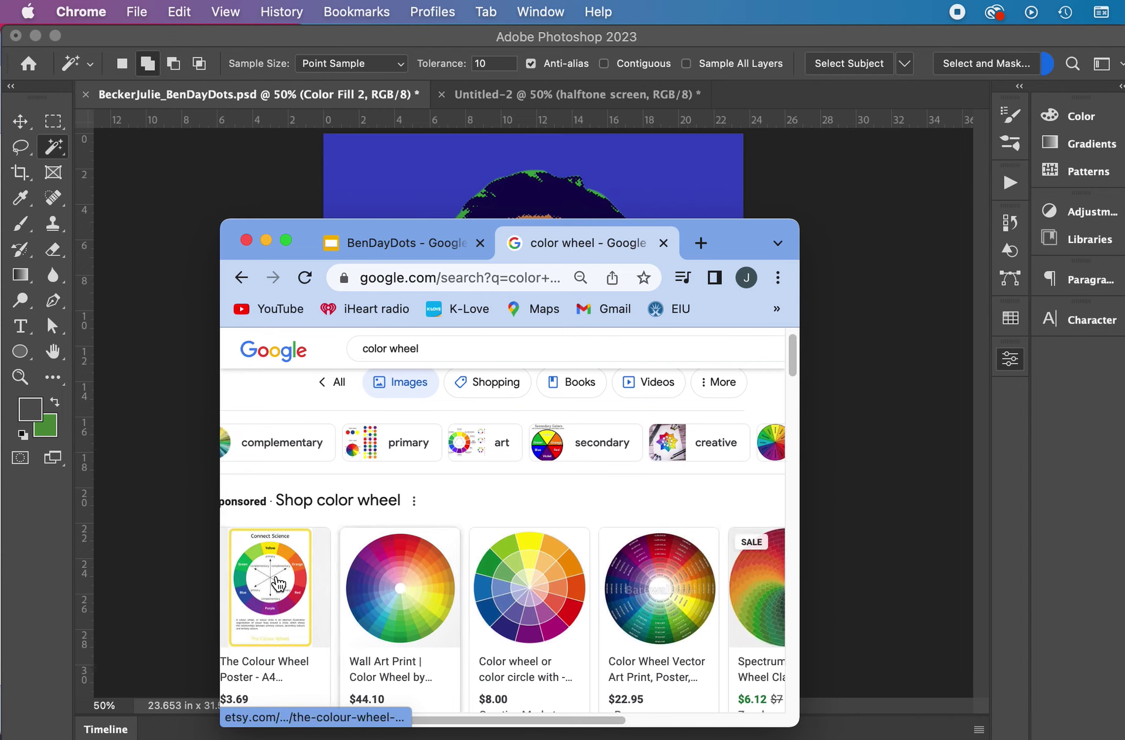
click(305, 583)
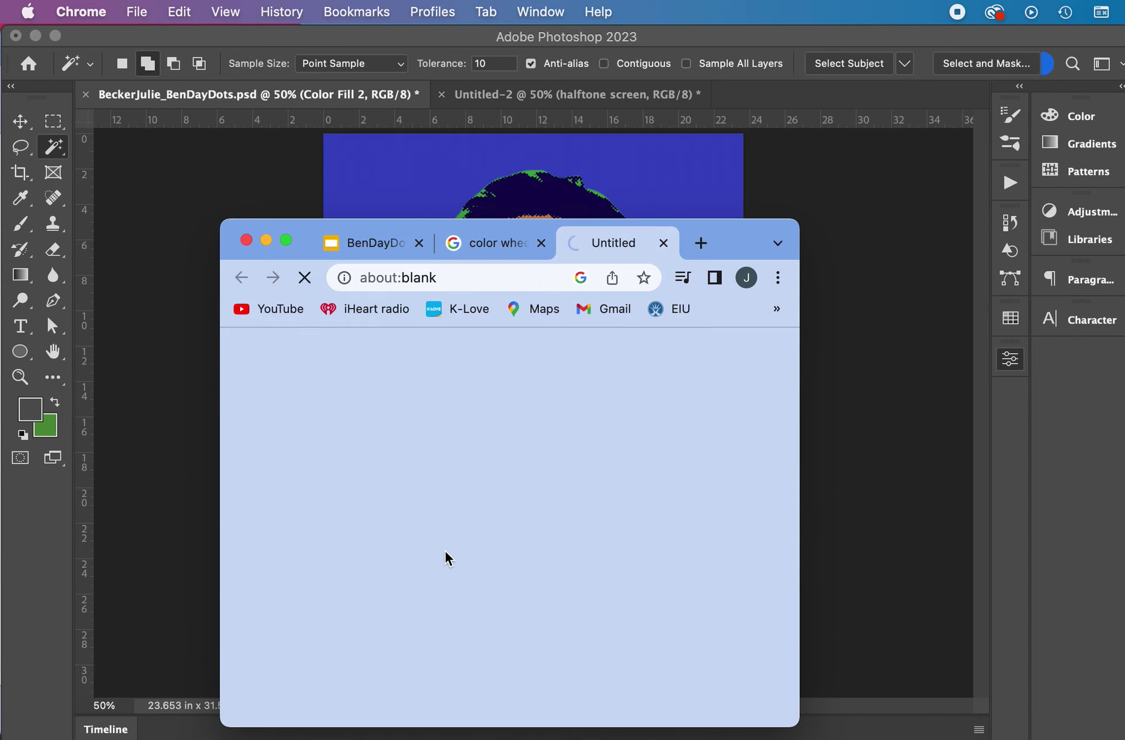
click(516, 251)
- Open The Color Wheel Poster listing on Etsy, then close that tab
scroll(648, 561, right, 5)
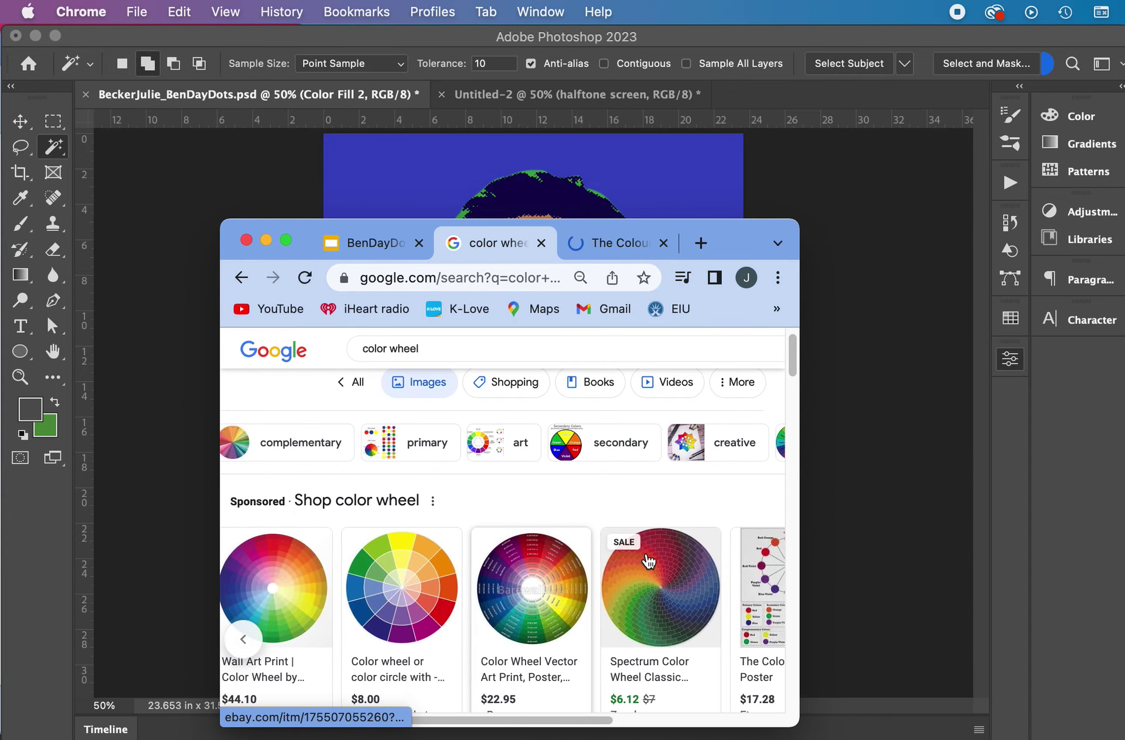
scroll(570, 457, right, 3)
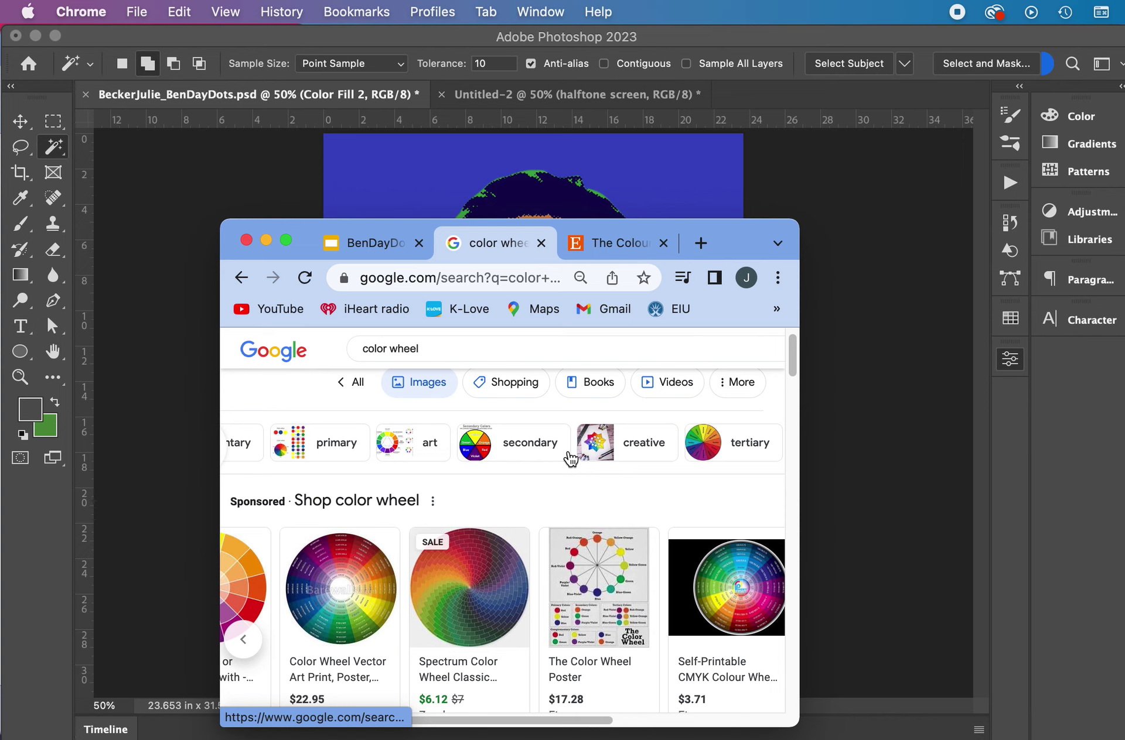
scroll(548, 463, left, 3)
scroll(548, 463, right, 3)
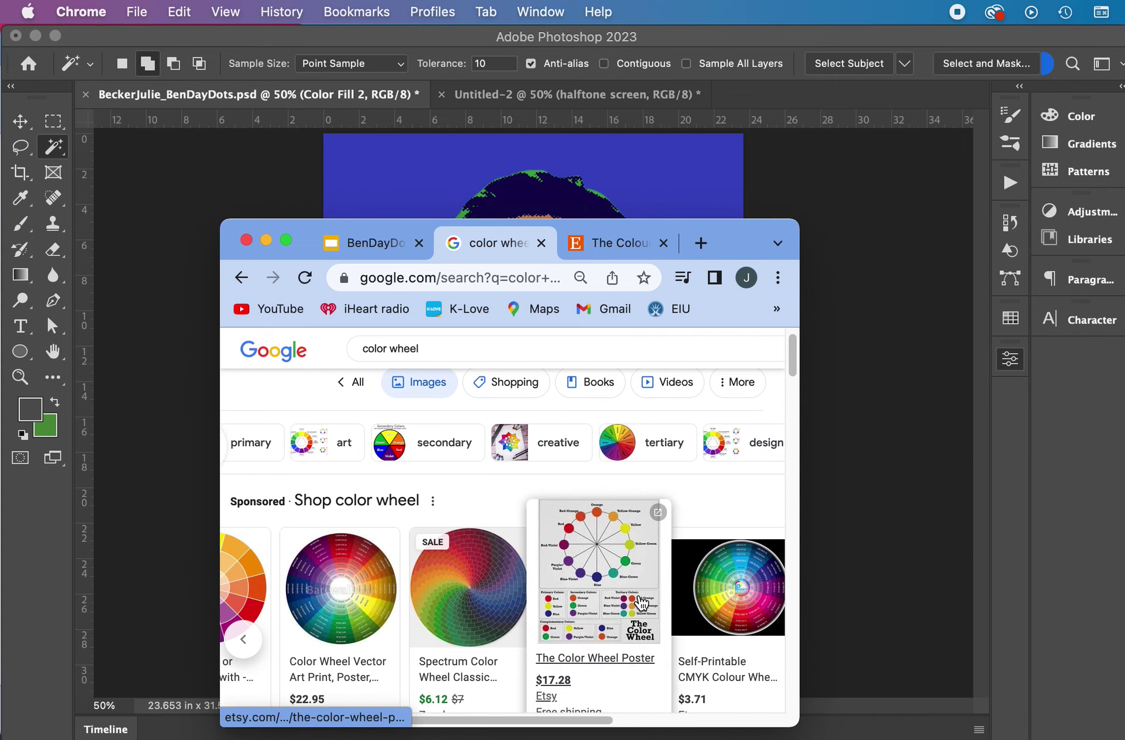
click(609, 545)
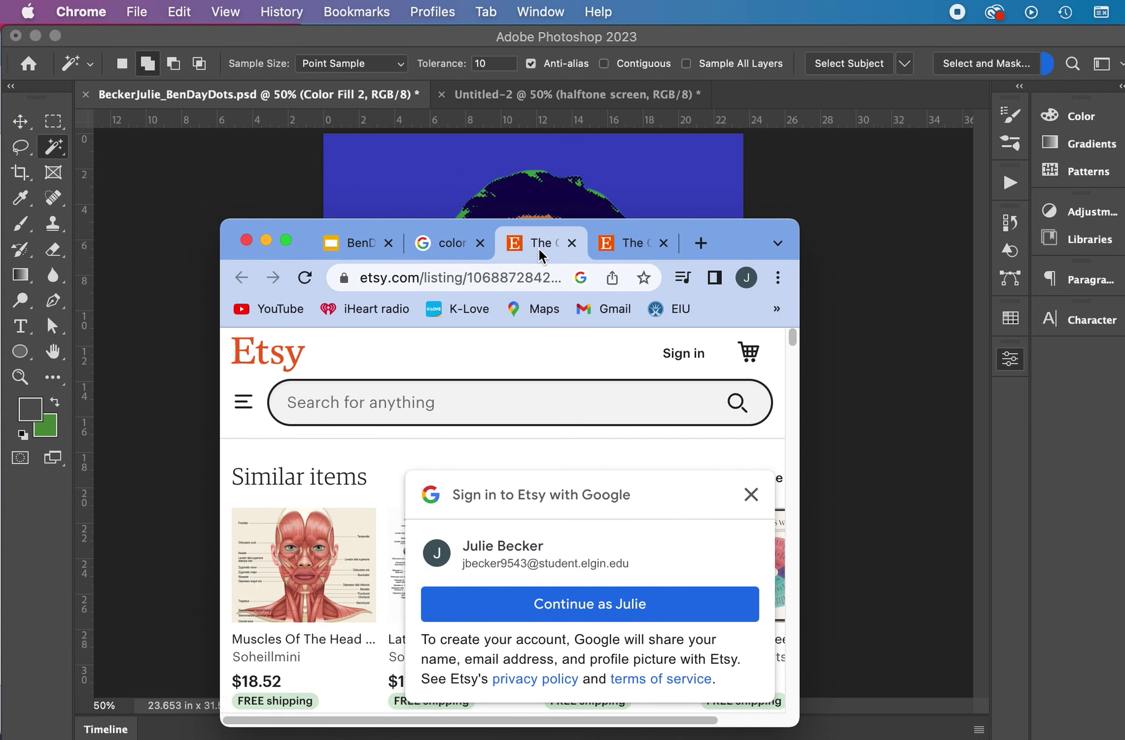
click(571, 243)
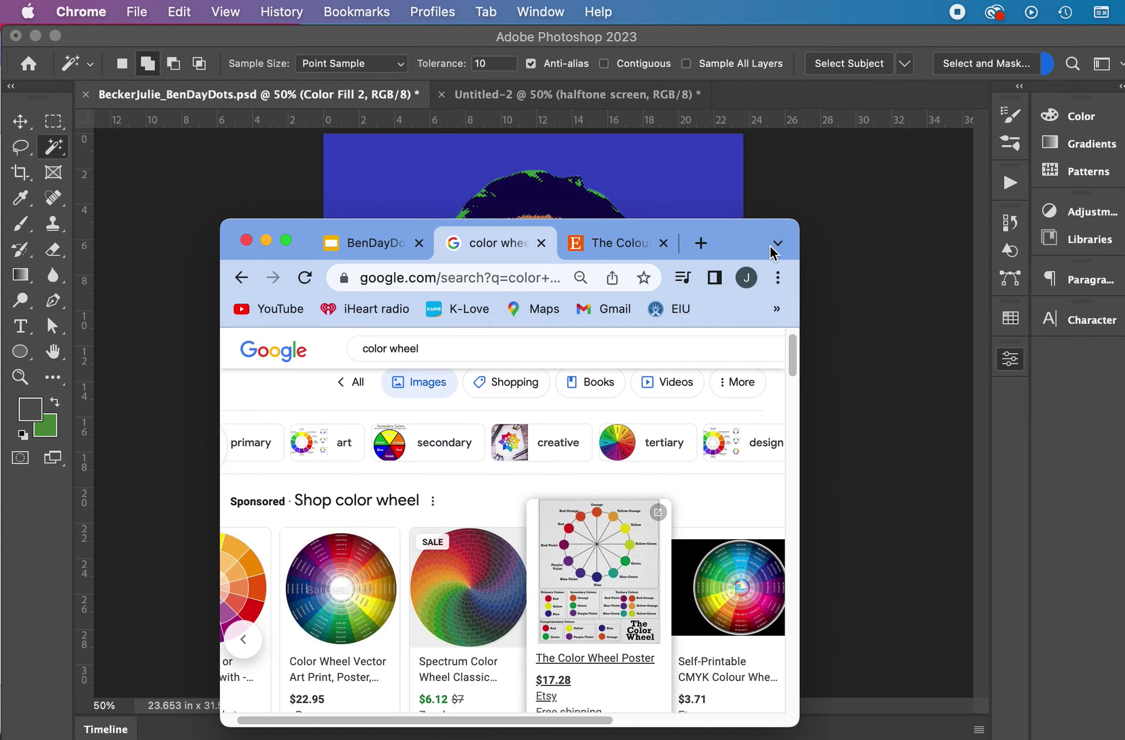
- Drag the Chrome window toward the lower right, nudging it until the portrait canvas is clear
drag(725, 234, 1124, 434)
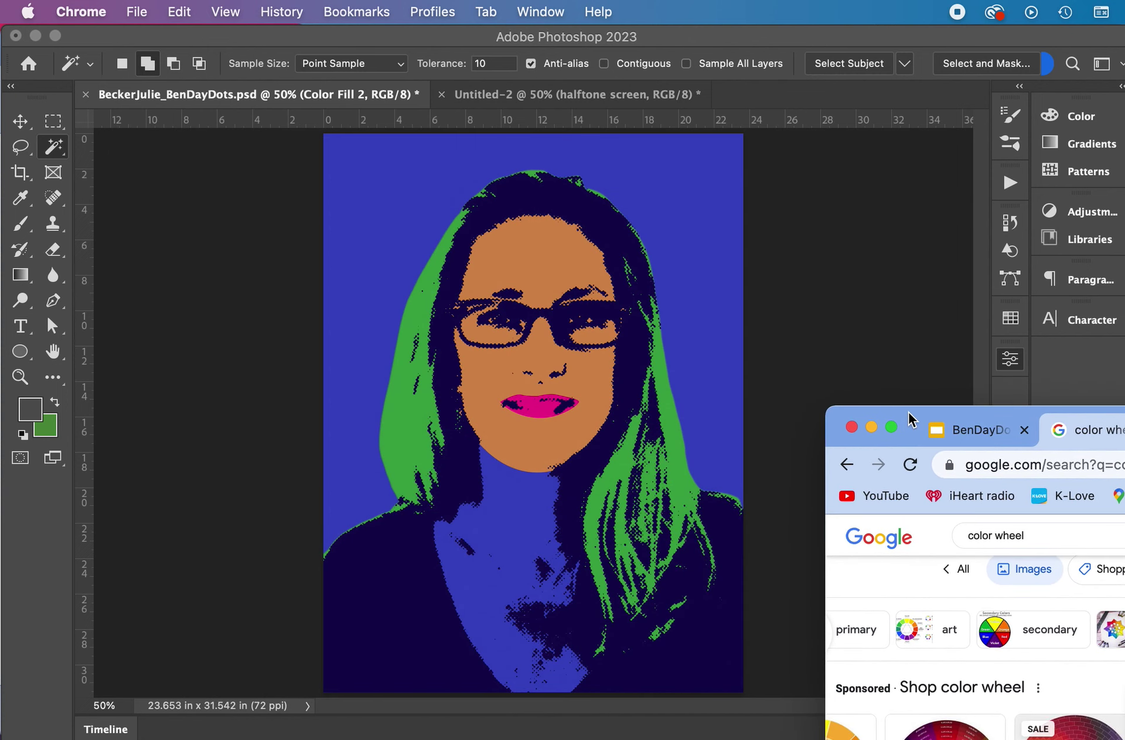
drag(909, 416, 859, 423)
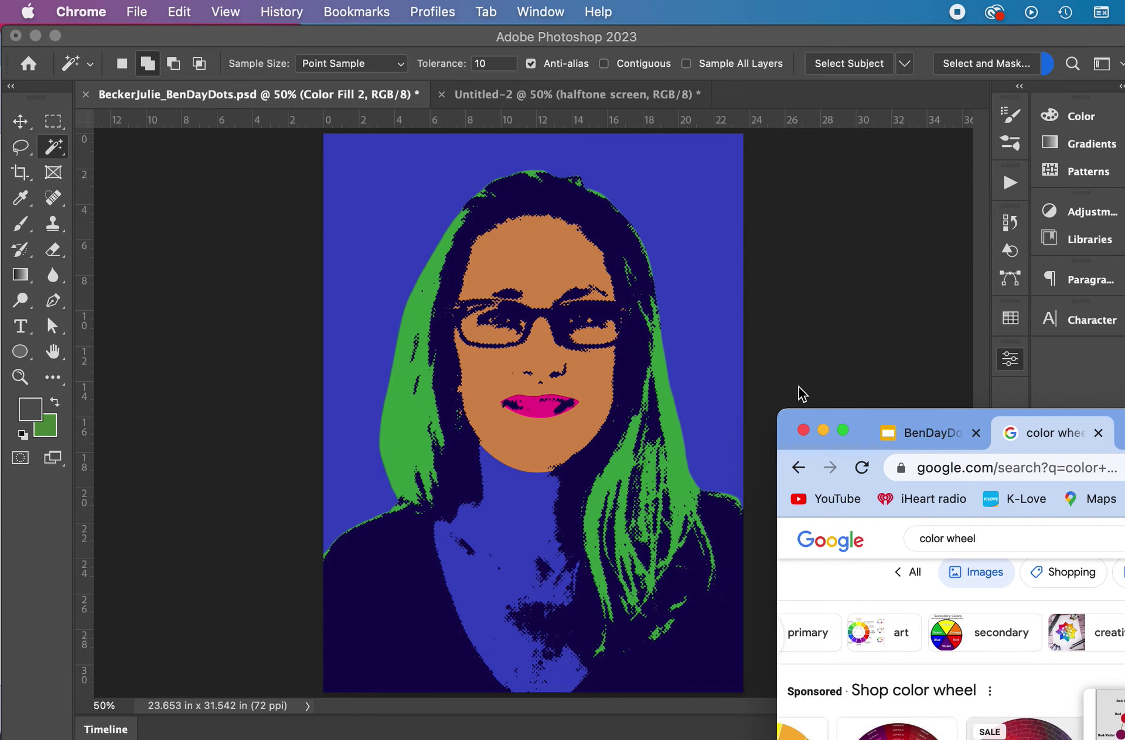
drag(803, 419, 777, 411)
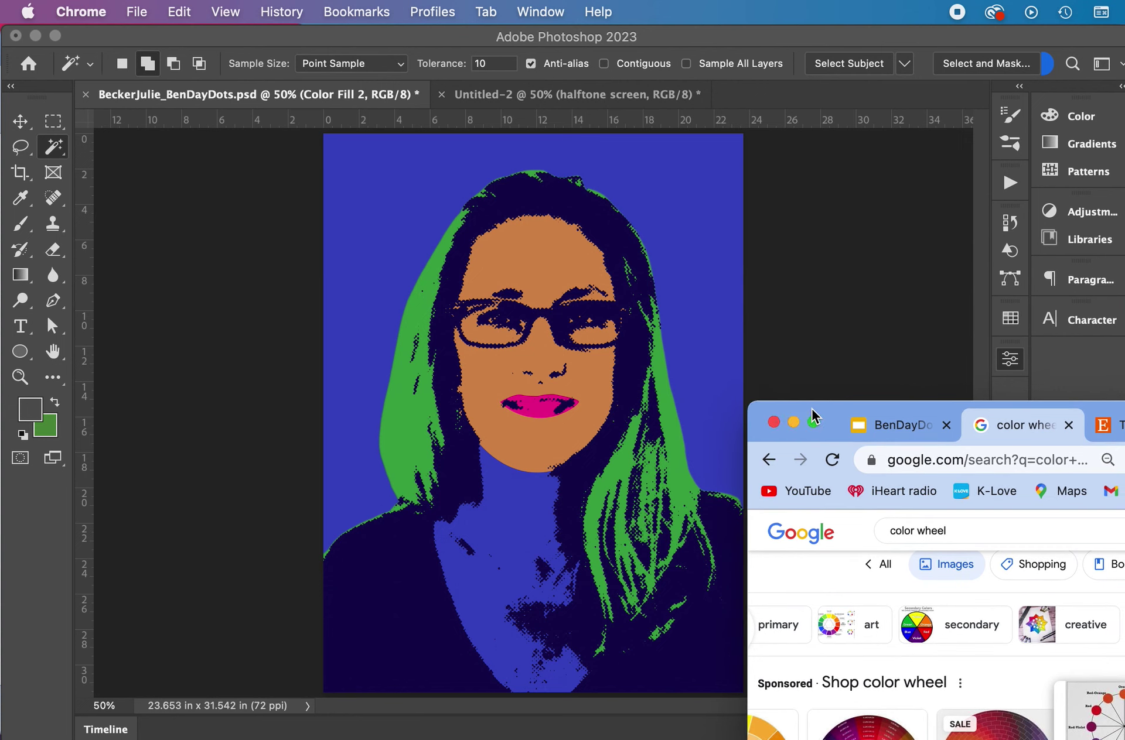
drag(811, 415, 893, 411)
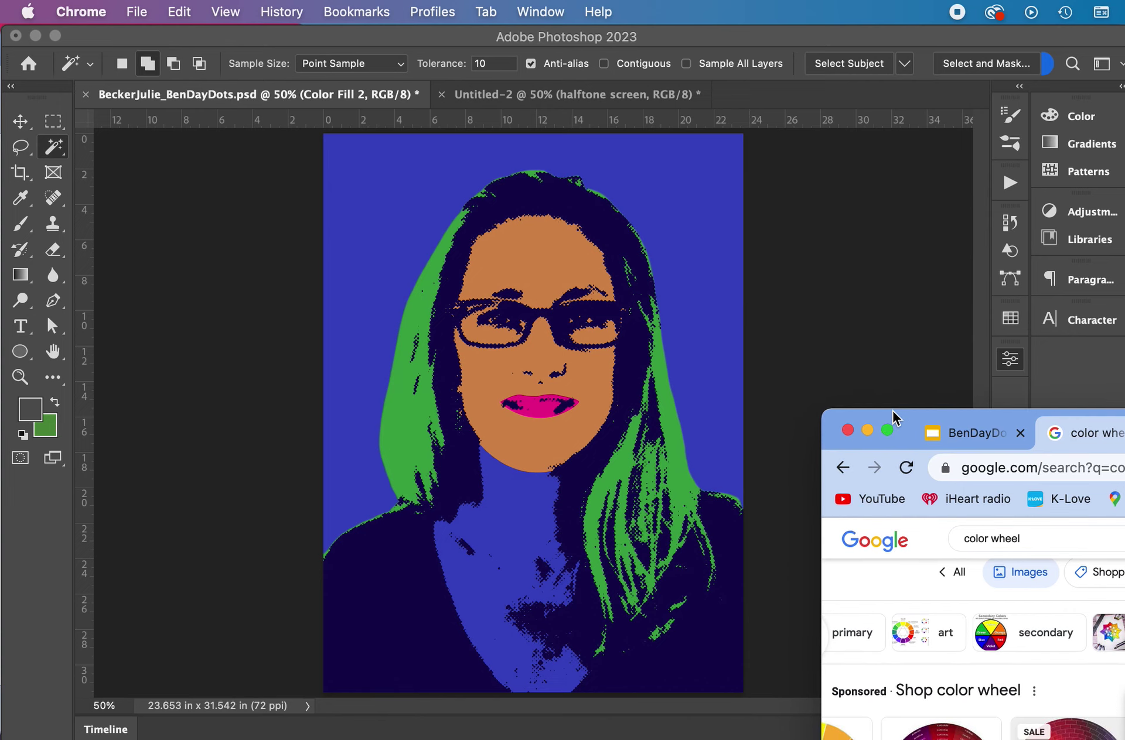